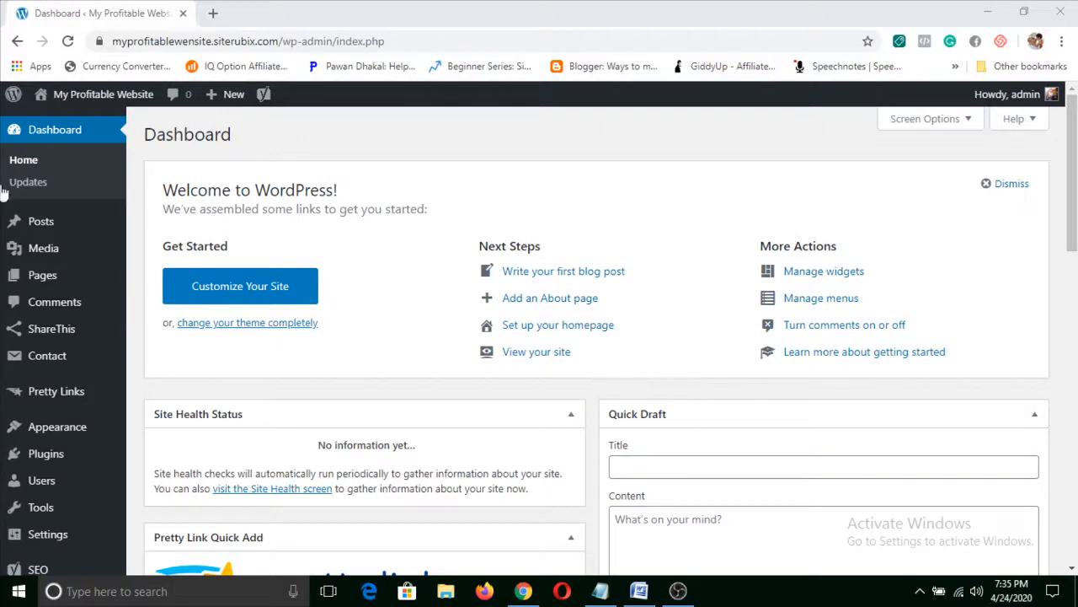
Open the live My Profitable Website in a new browser tab, view its front page and return to the dashboard.
click(42, 140)
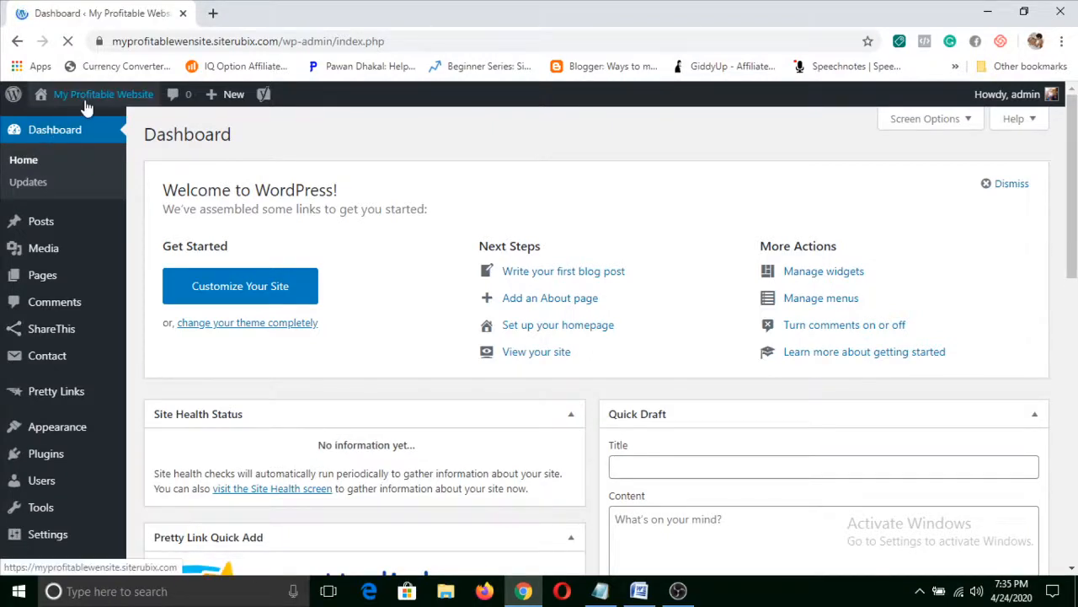
mouse_move(90, 100)
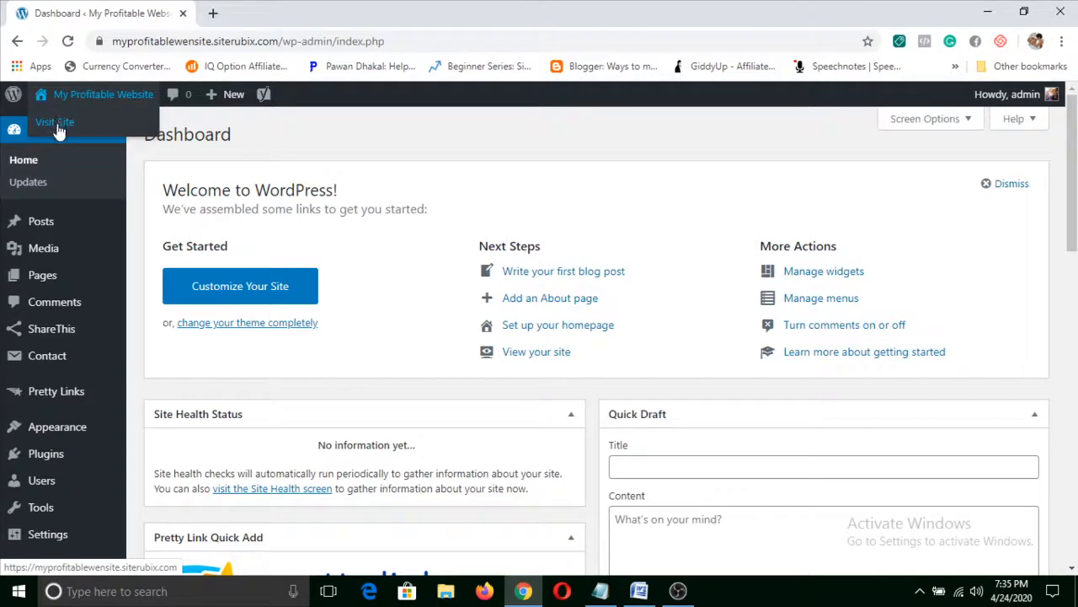
right_click(59, 124)
click(101, 136)
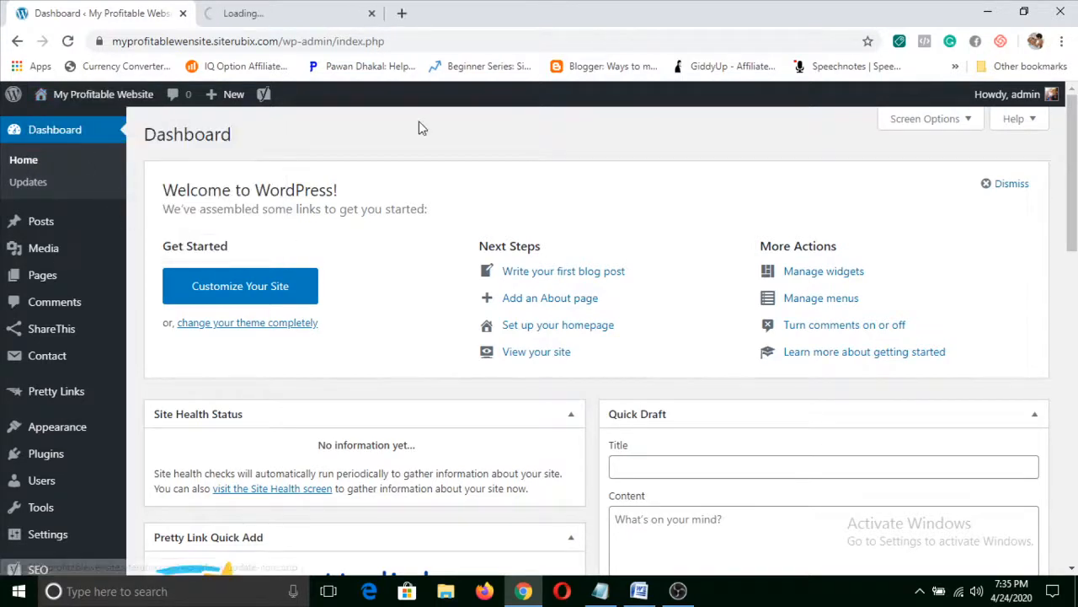
click(302, 12)
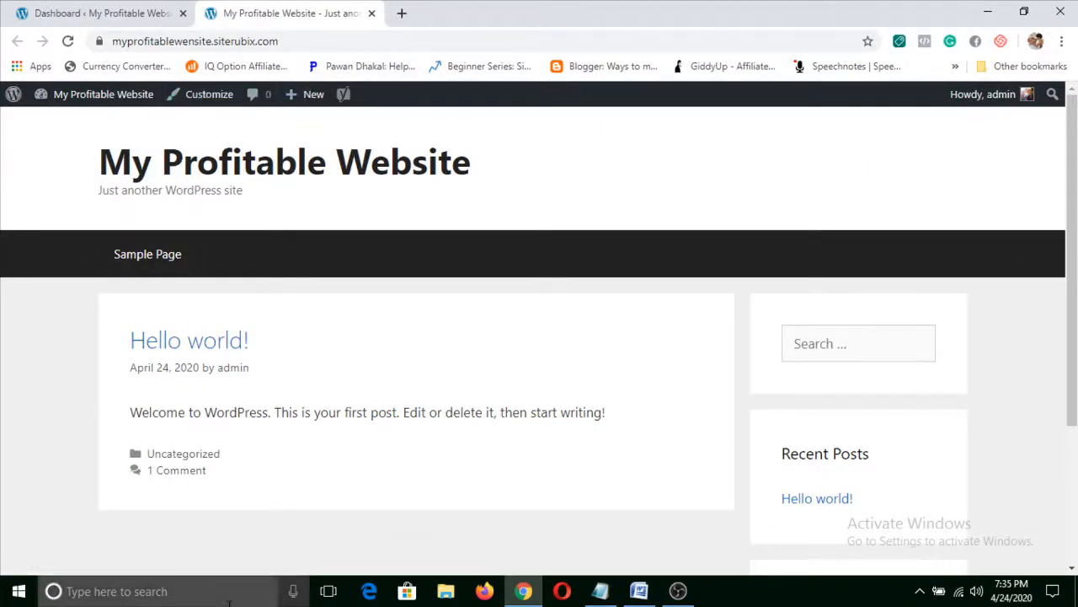
click(132, 6)
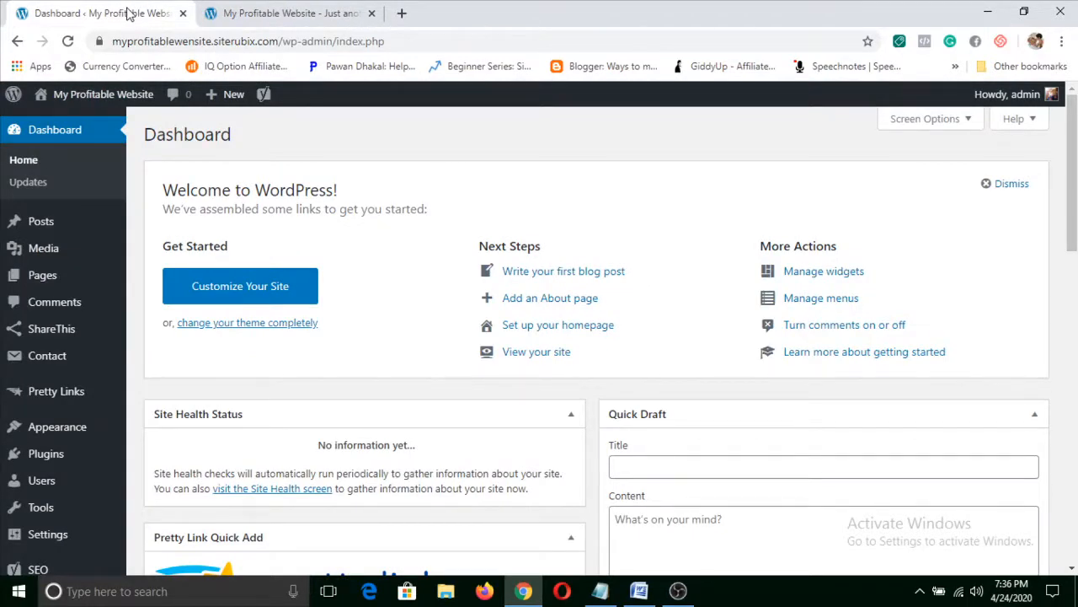
Move the default "Hello world!" post to the trash from the list of all posts.
mouse_move(53, 224)
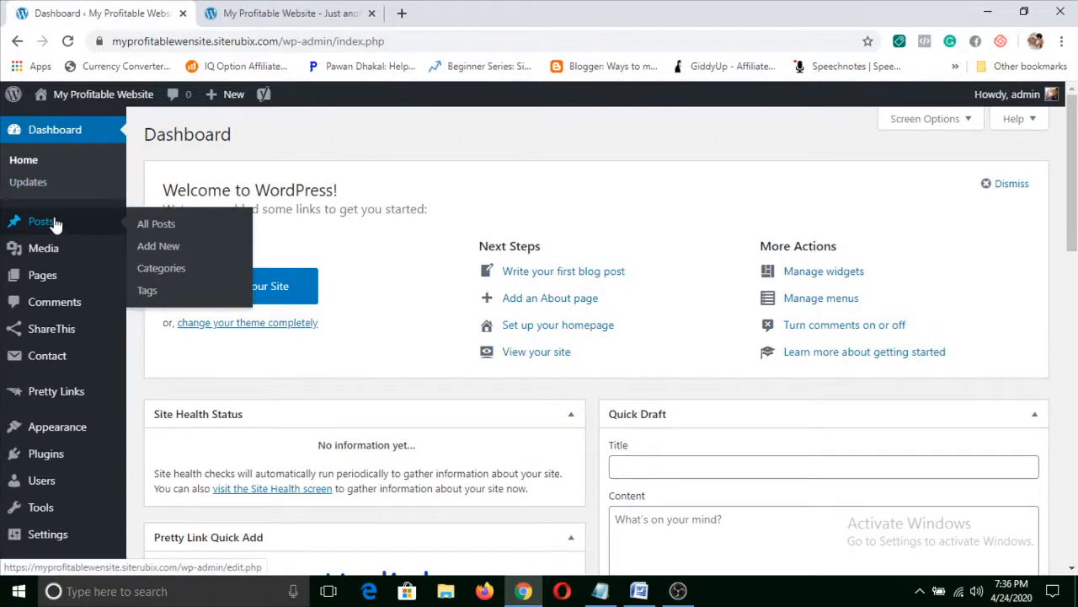
click(53, 222)
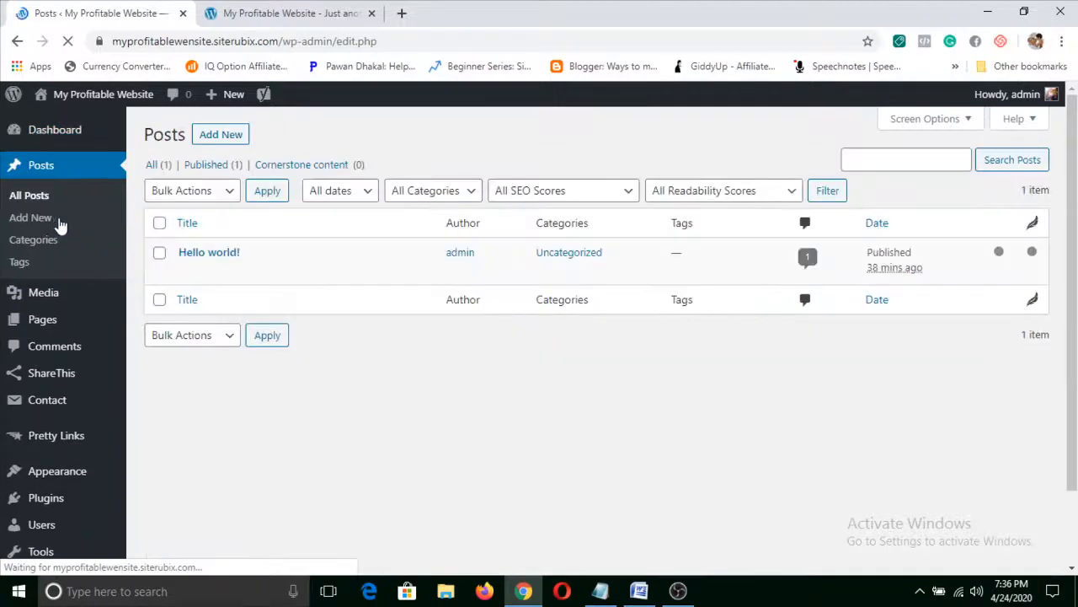
mouse_move(237, 272)
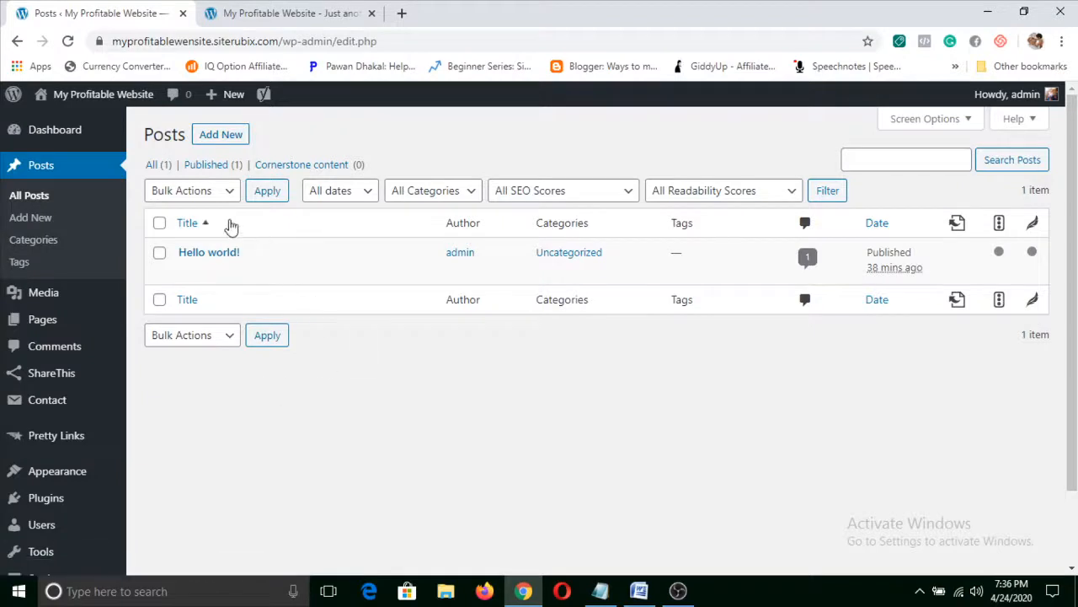
mouse_move(173, 260)
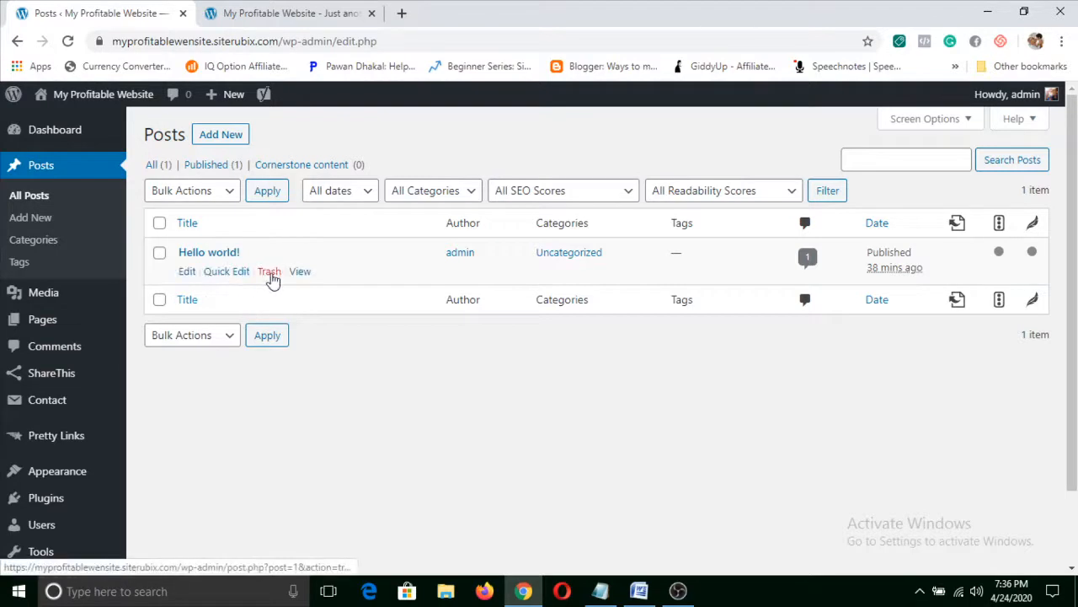
click(270, 273)
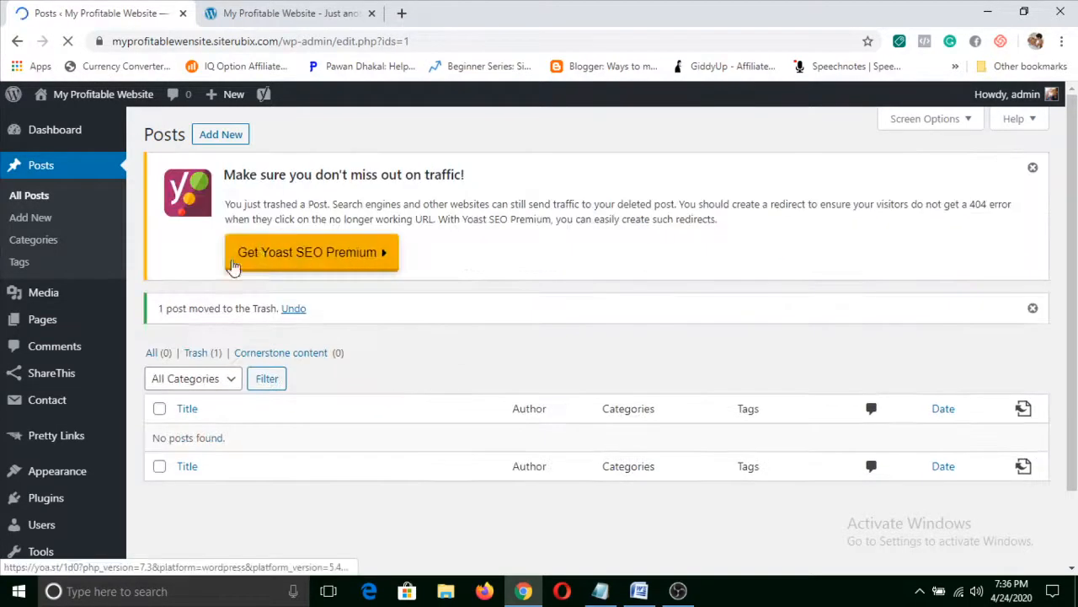
Reload the live site's front page to check the post's removal, and return to the admin area.
click(286, 12)
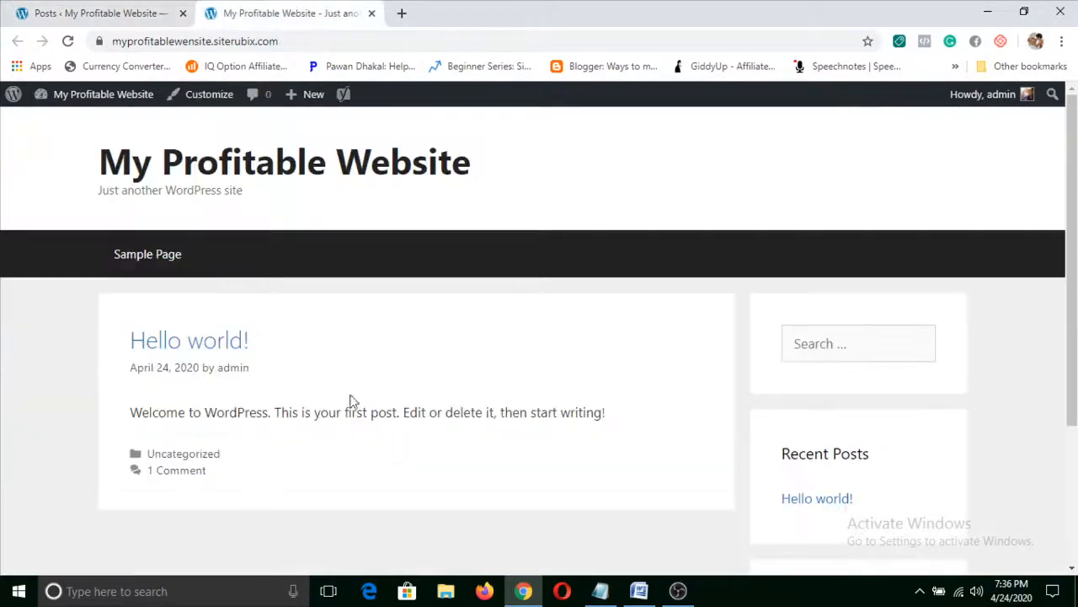
click(68, 40)
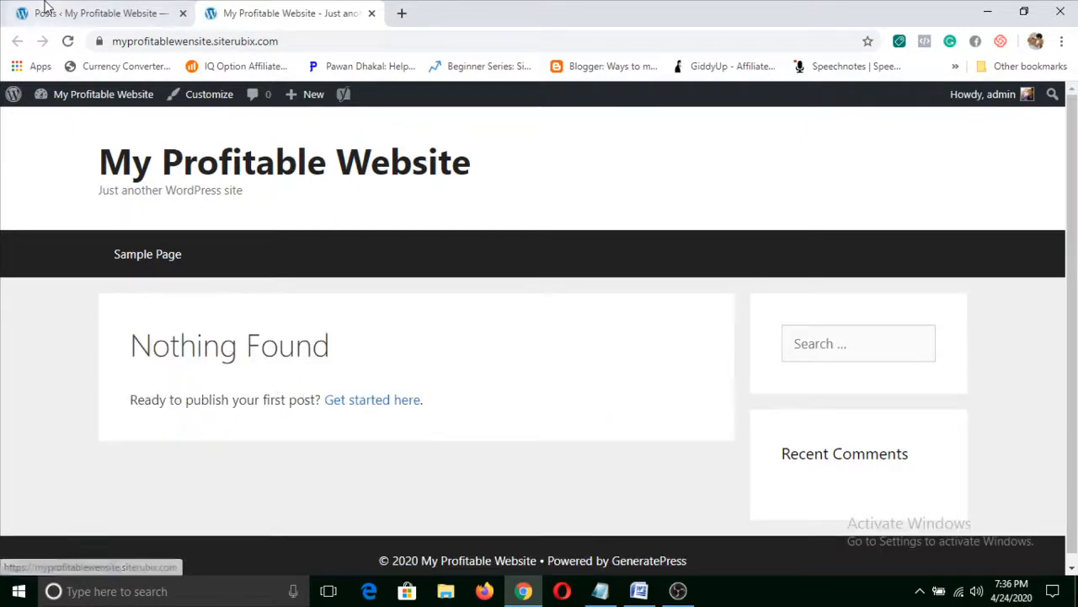
click(93, 13)
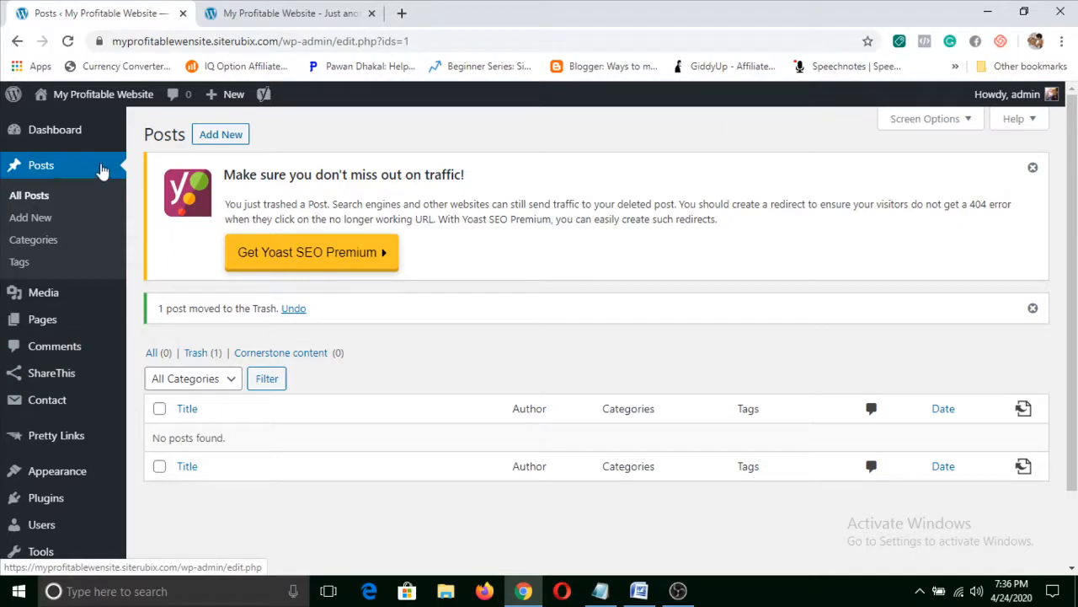
Move the default "Sample Page" to the trash from the list of all pages.
mouse_move(74, 325)
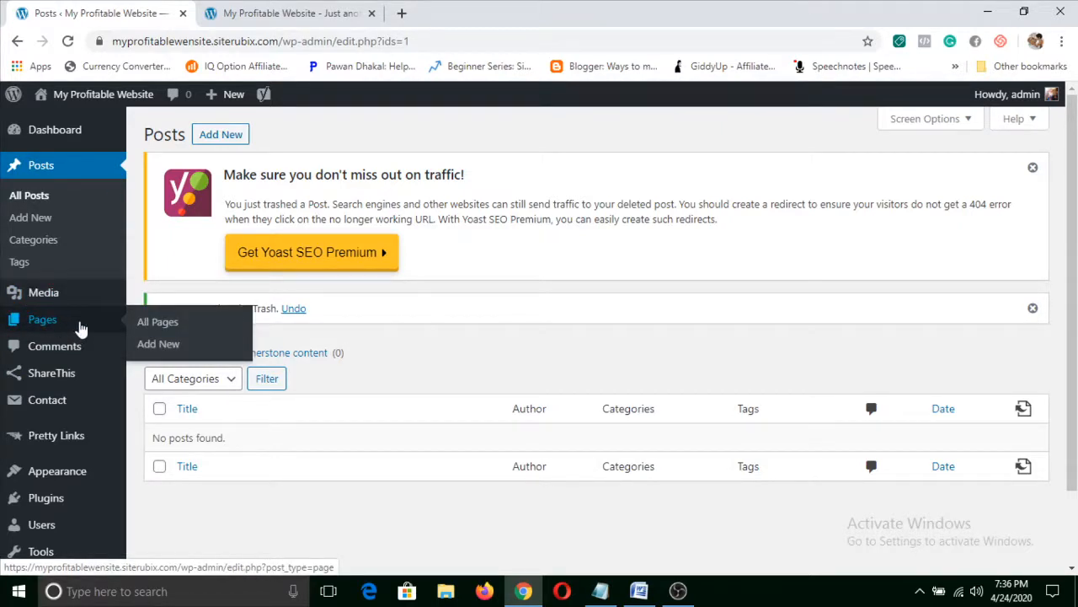
click(81, 328)
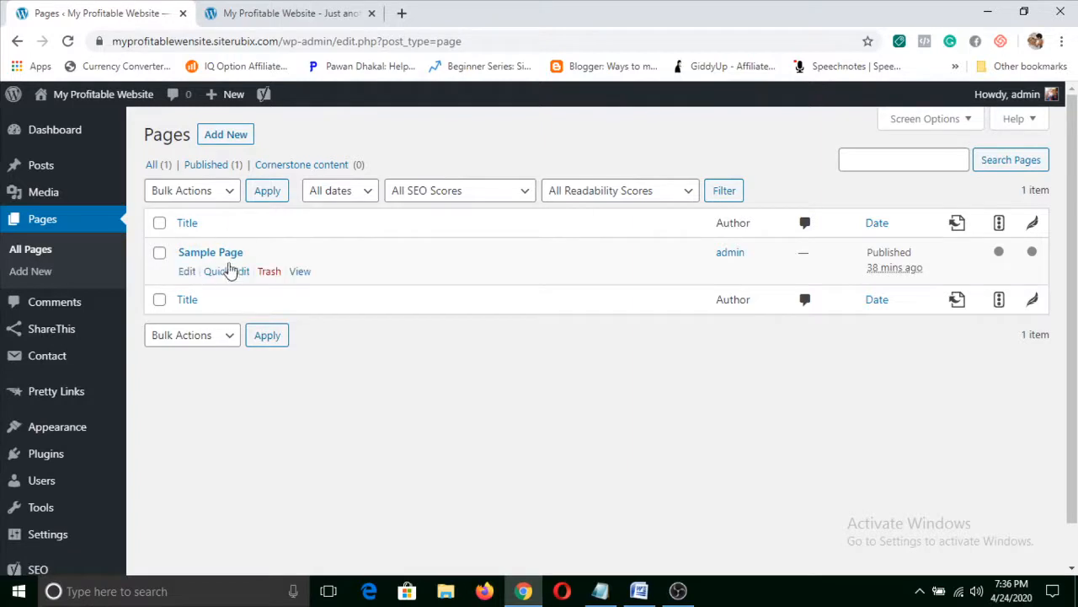
click(273, 278)
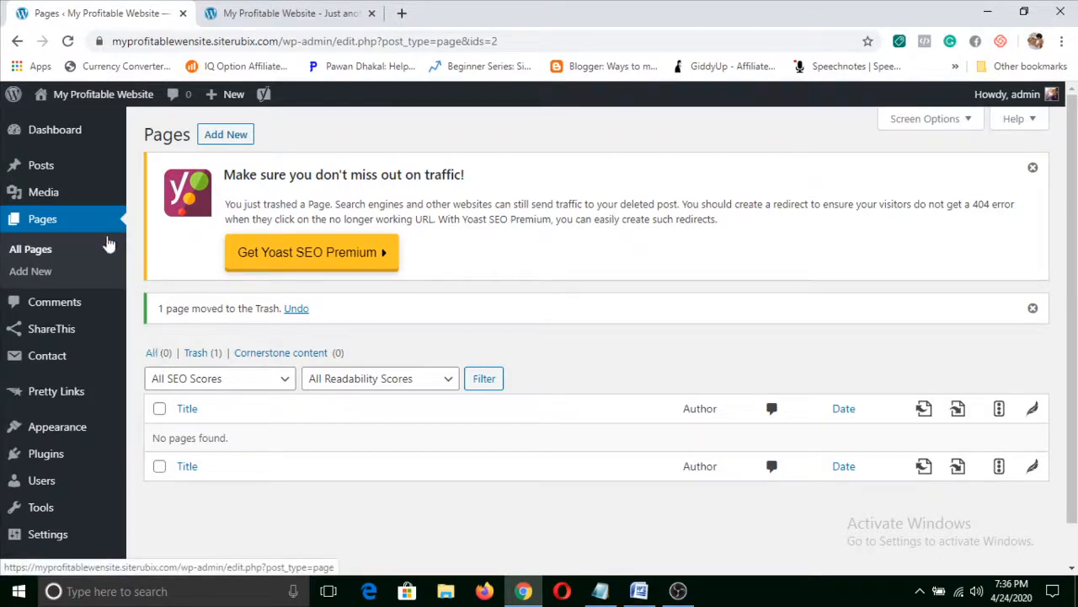
Deactivate the Classic Editor plugin in the list of installed plugins.
mouse_move(96, 462)
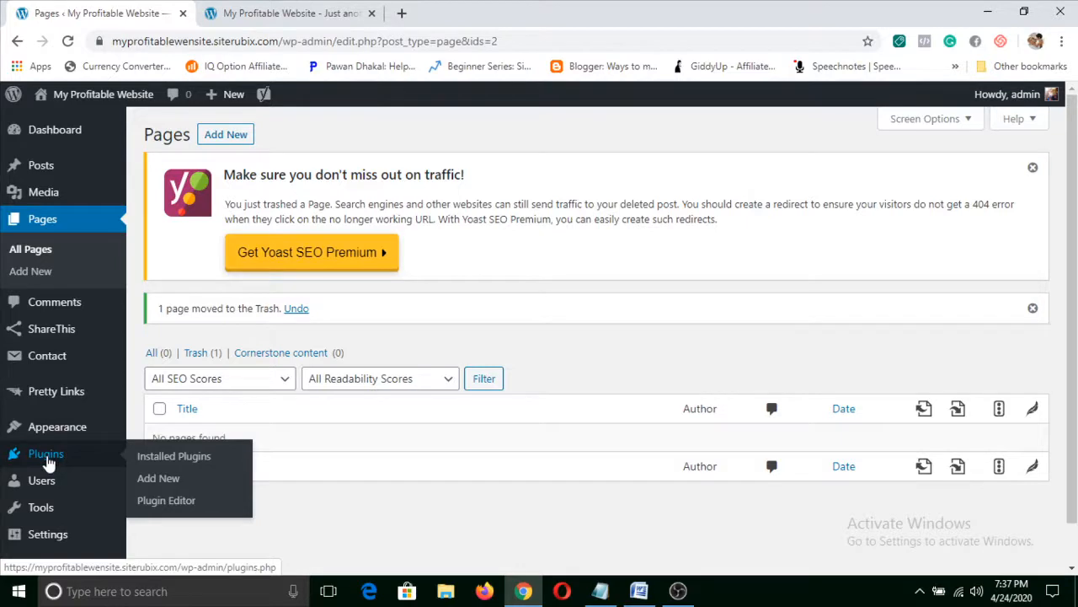
click(48, 461)
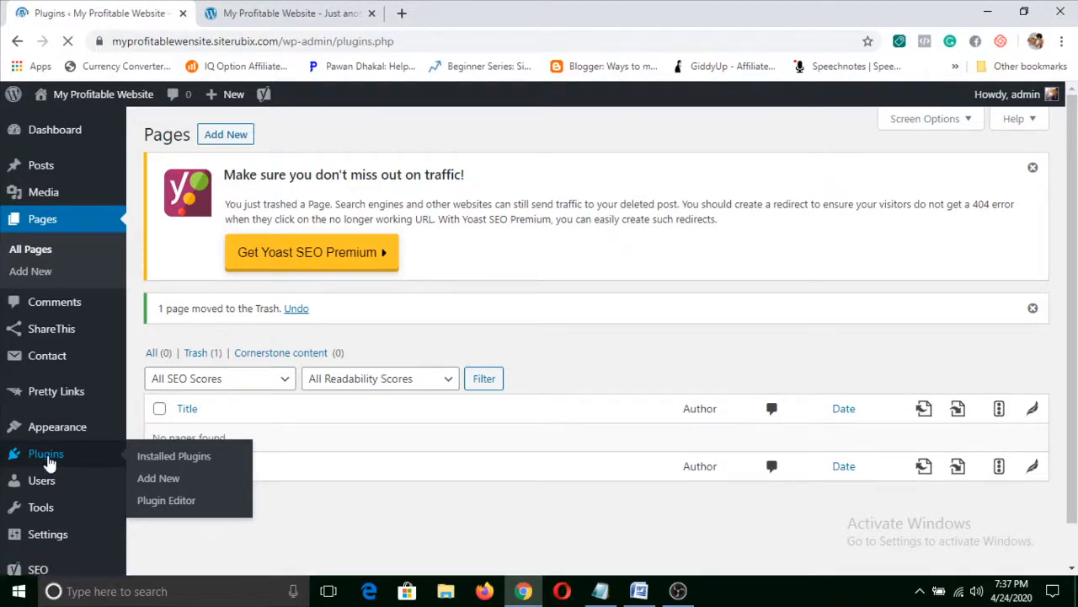
scroll(451, 356, down, 1)
scroll(451, 356, down, 1)
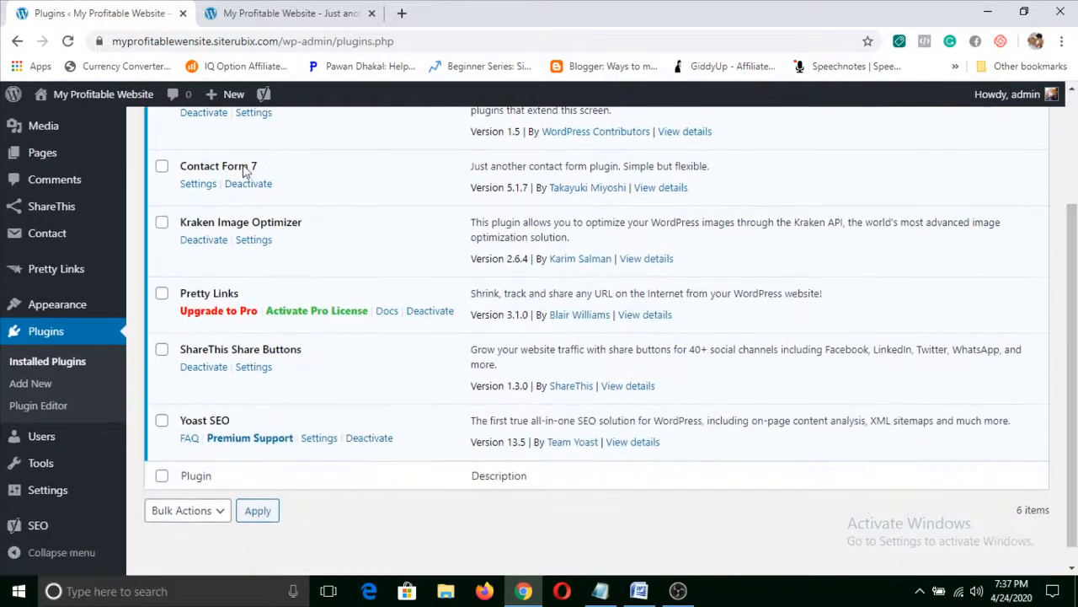
scroll(438, 368, up, 2)
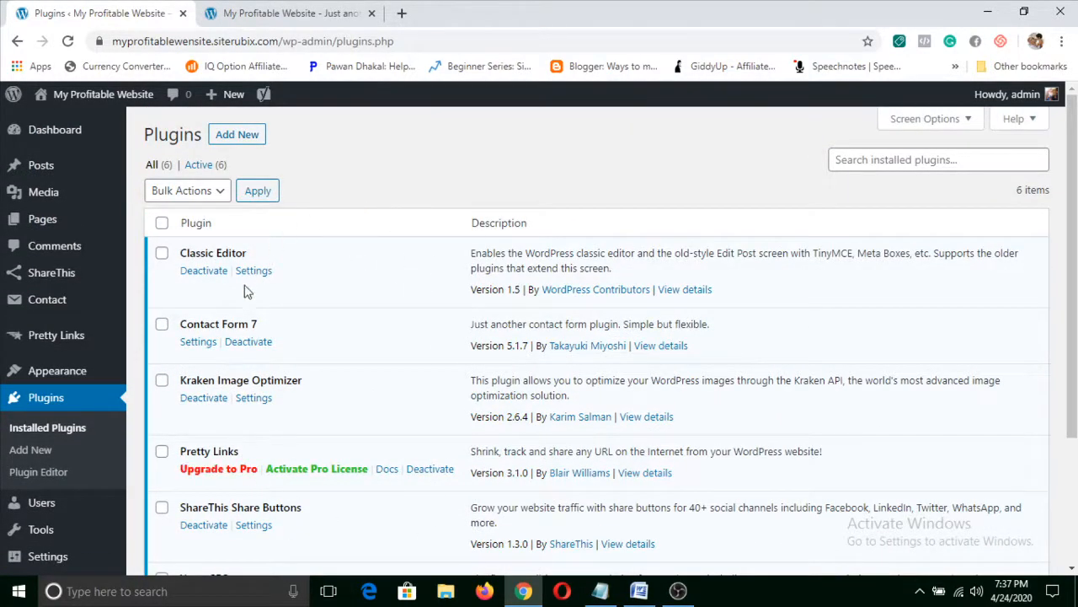
scroll(253, 300, down, 1)
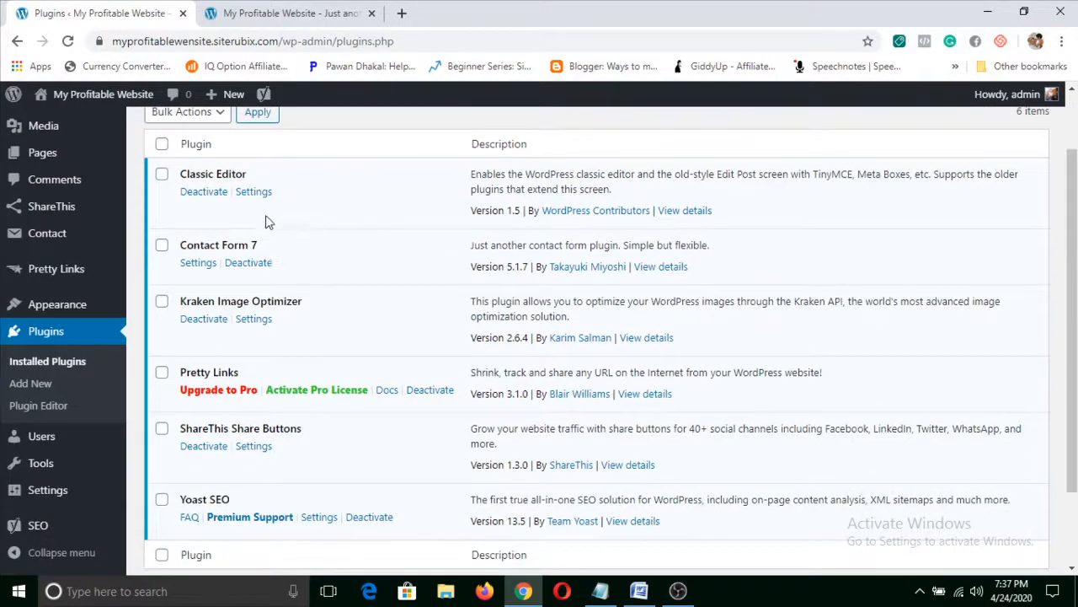
click(204, 192)
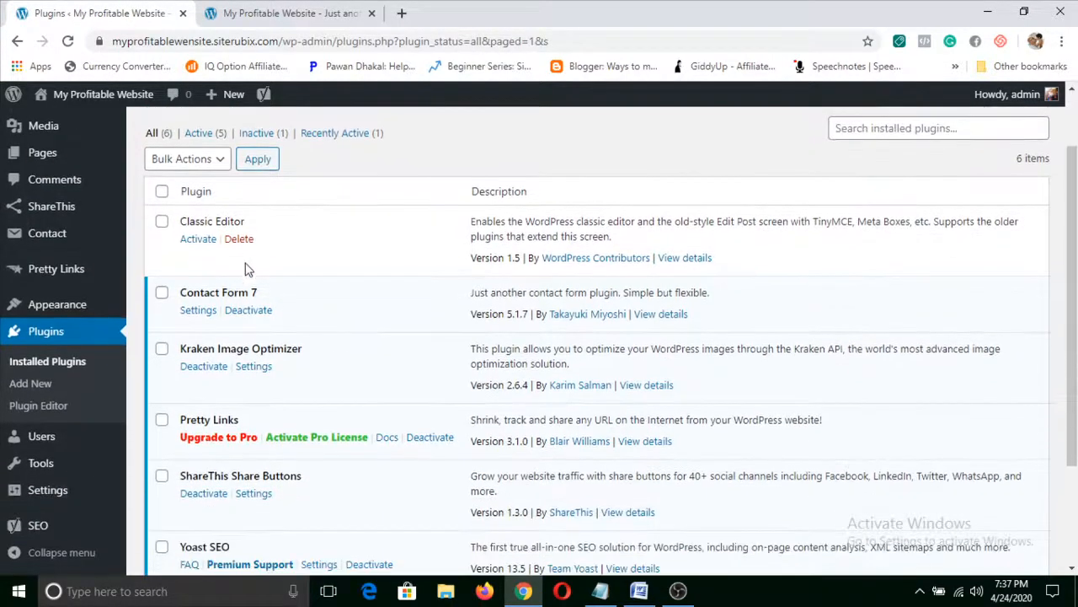
Delete the inactive Classic Editor plugin from the site and accept the deletion.
scroll(243, 262, down, 1)
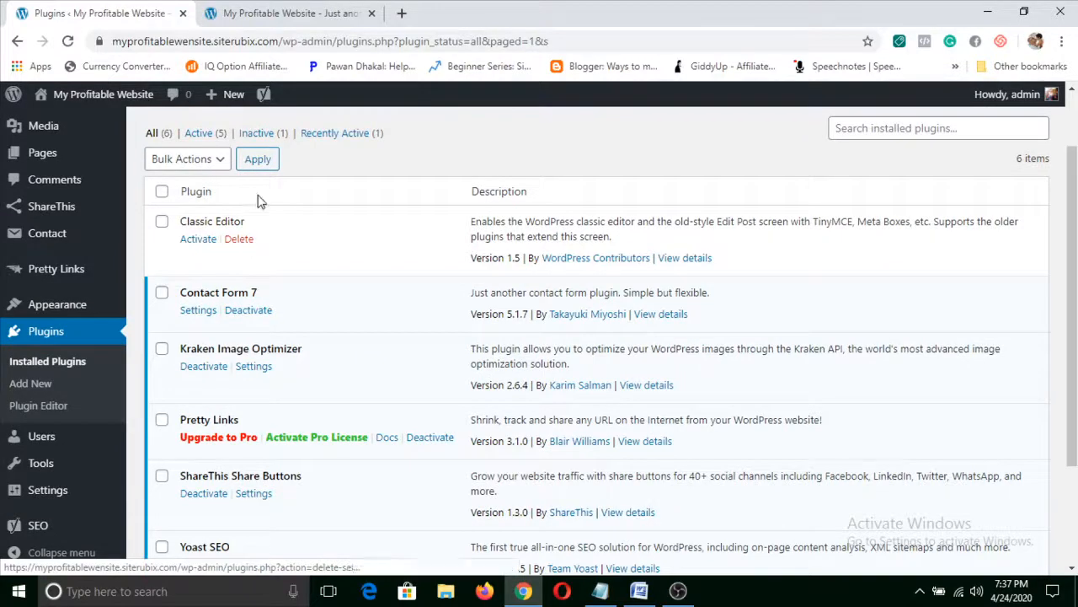
click(241, 239)
click(632, 131)
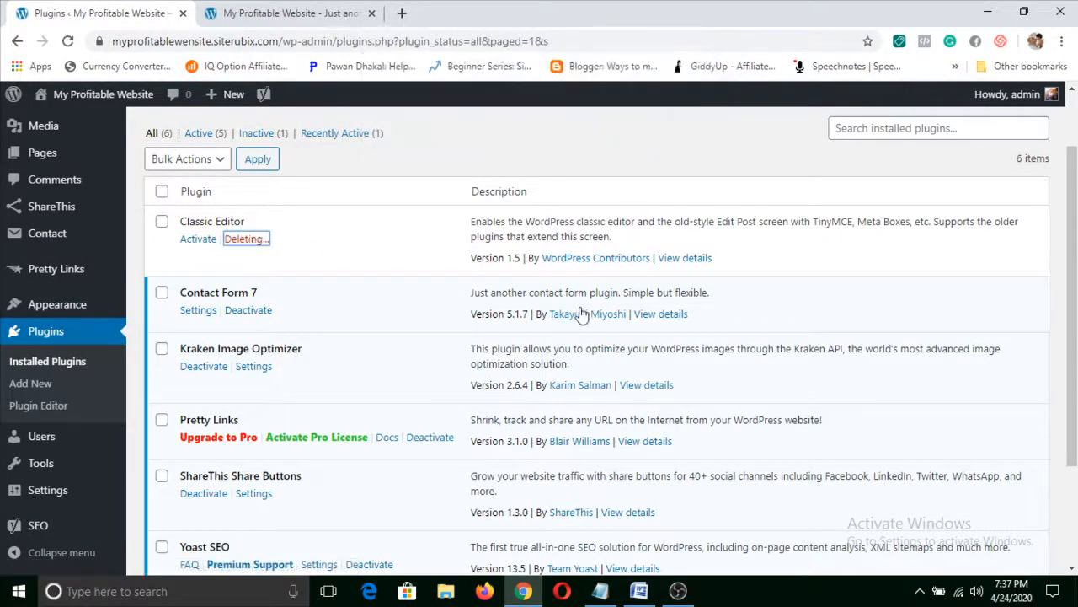
Review the remaining installed plugins, from Contact Form 7 down to Yoast SEO, and their descriptions.
scroll(477, 262, down, 2)
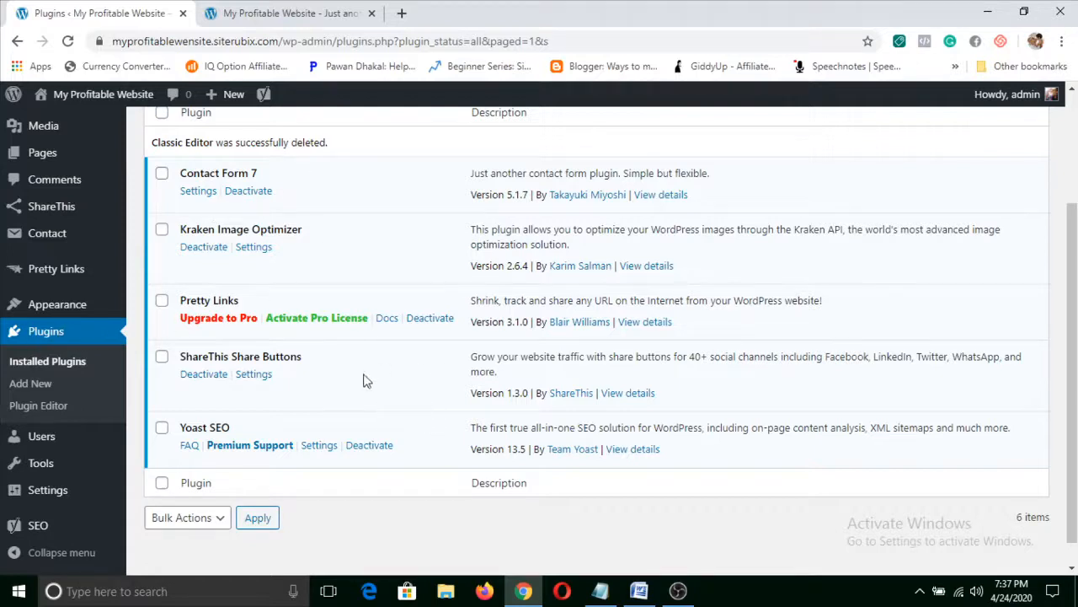
click(215, 249)
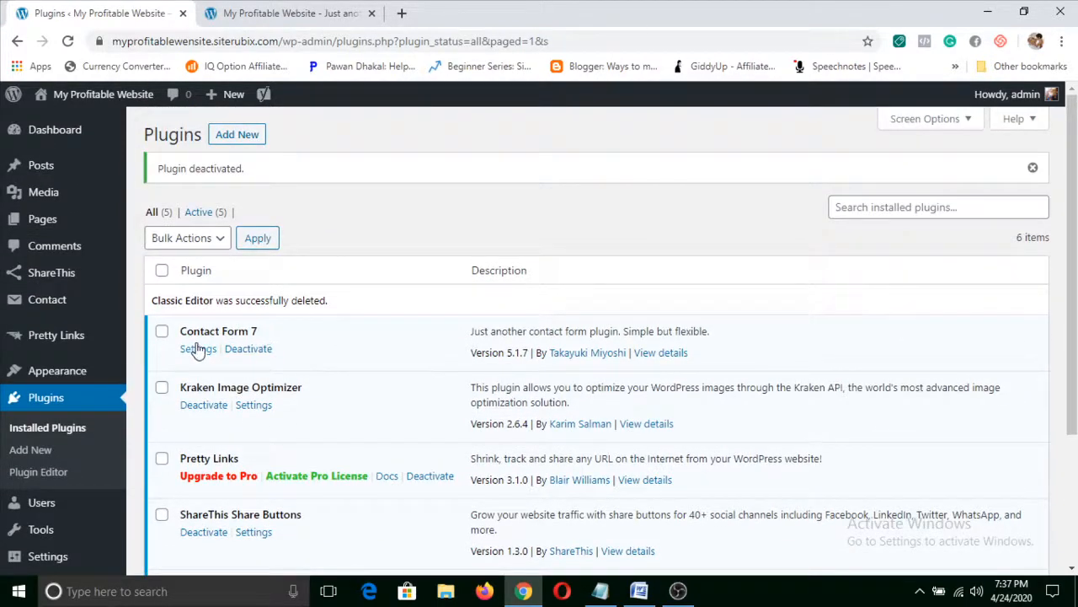
scroll(344, 369, down, 1)
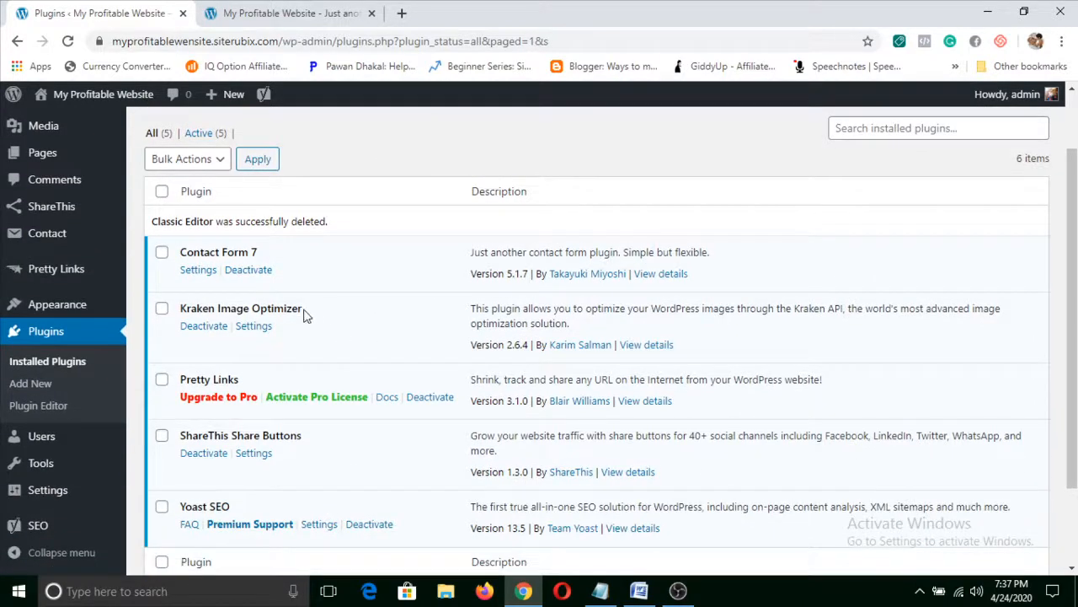
scroll(211, 312, down, 1)
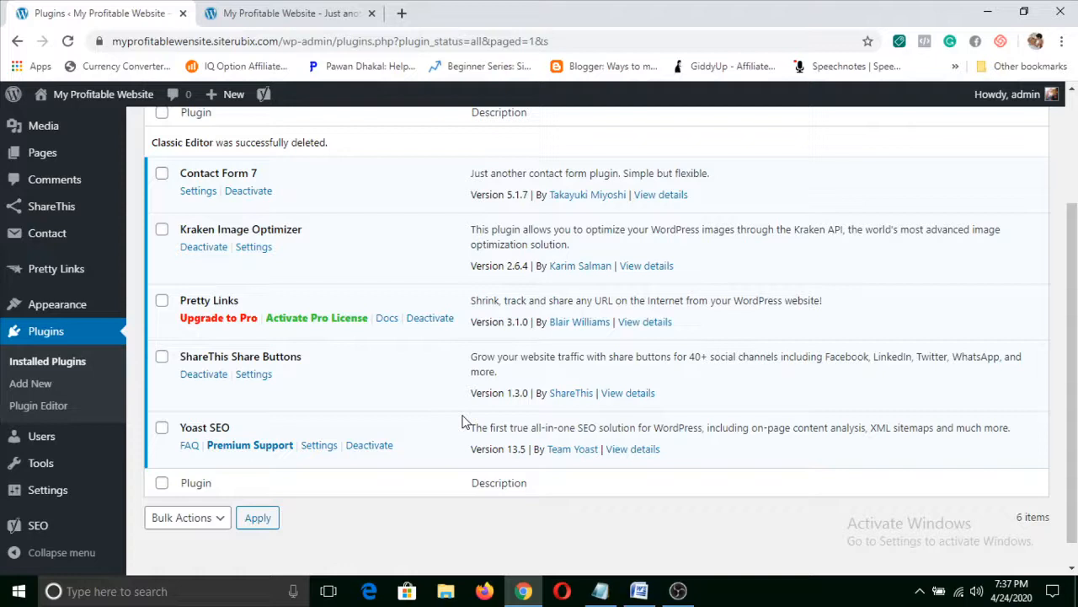
scroll(392, 363, up, 1)
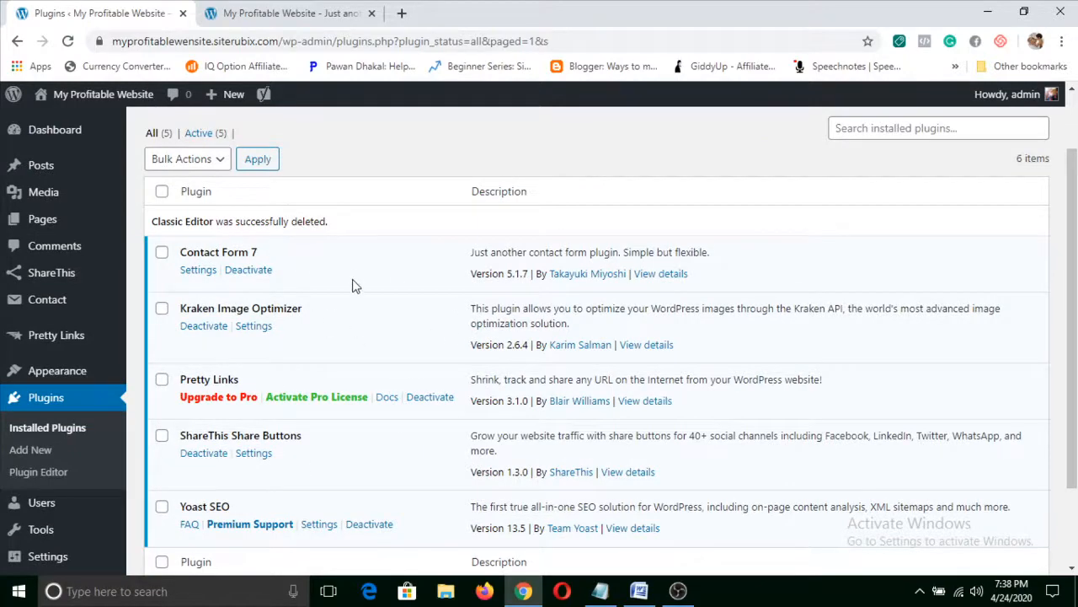
scroll(353, 286, up, 1)
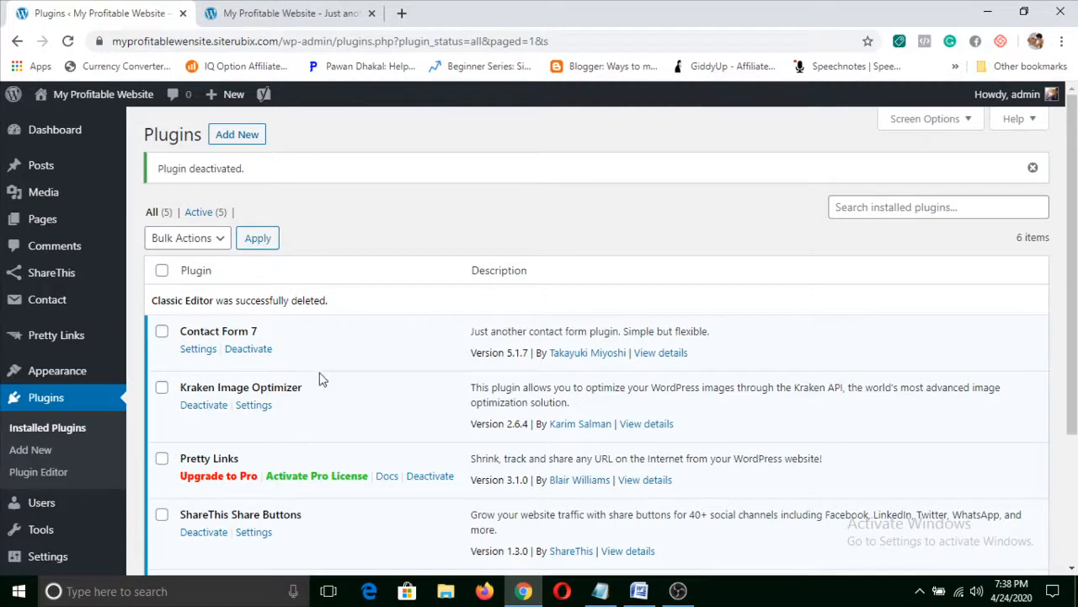
scroll(284, 362, down, 2)
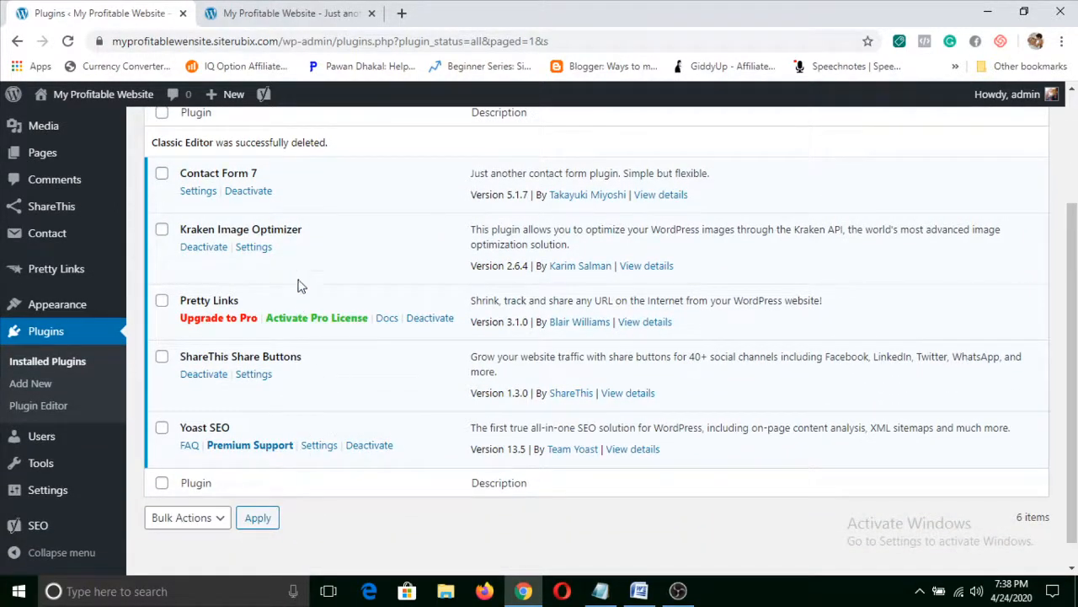
scroll(325, 283, up, 2)
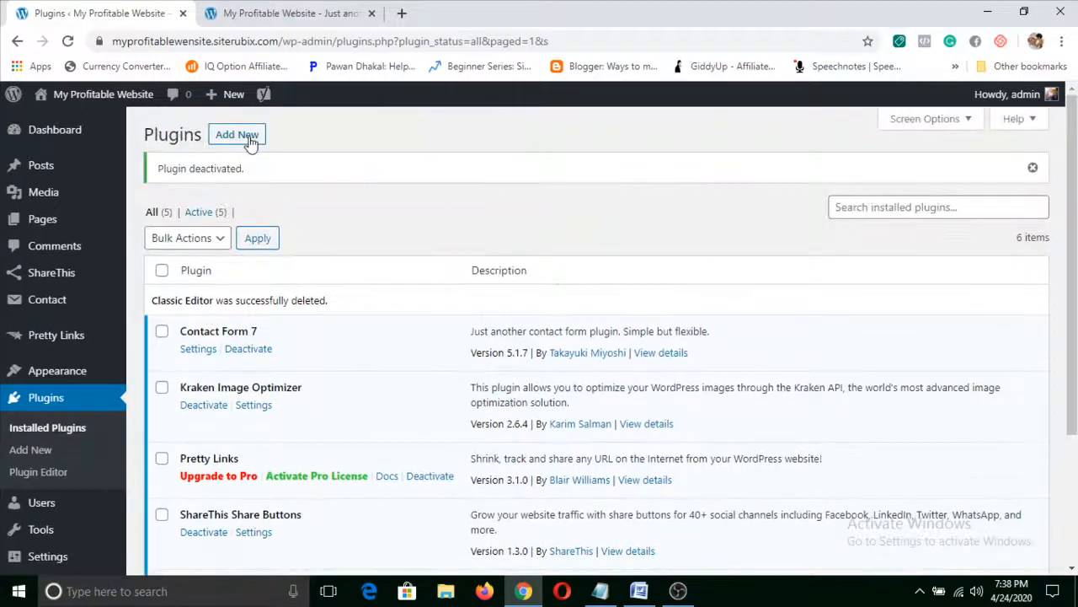
Find the Classic Editor plugin in the plugin directory by searching "classic editor", then install and activate it.
click(237, 135)
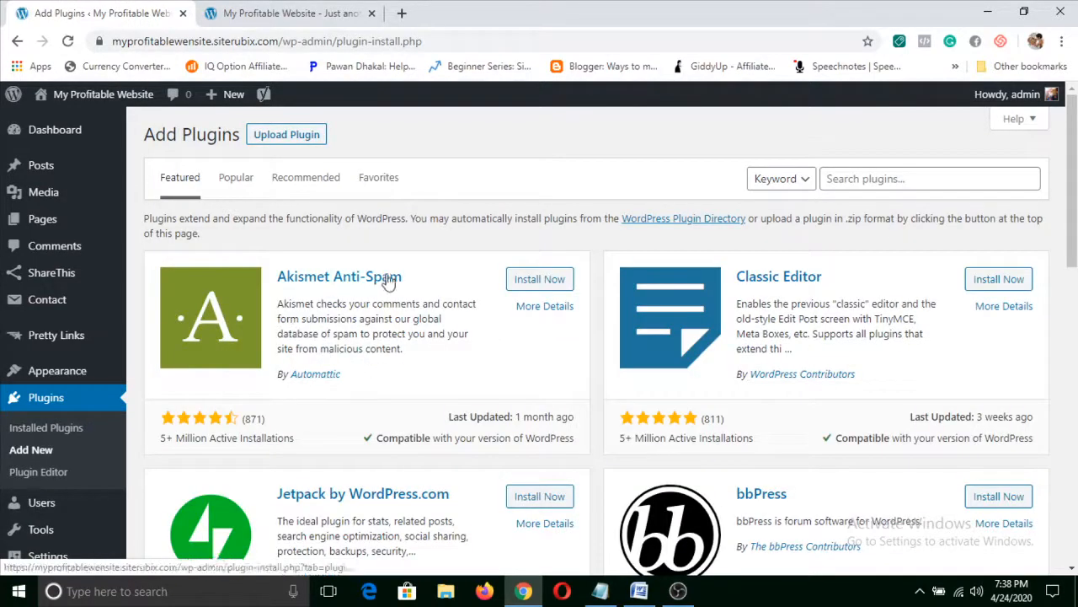
click(868, 175)
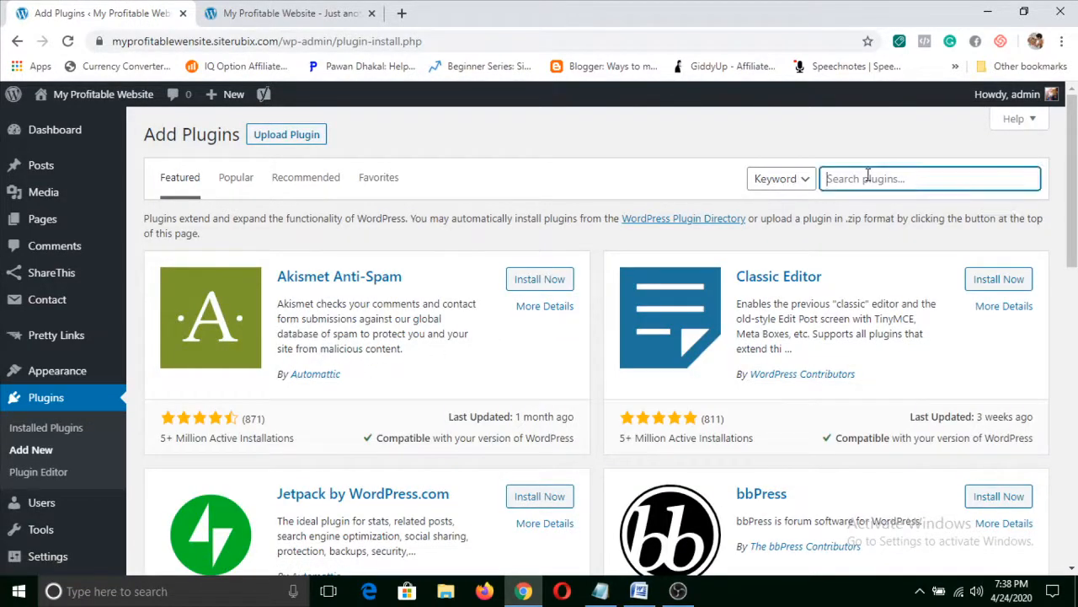
text(classic editor)
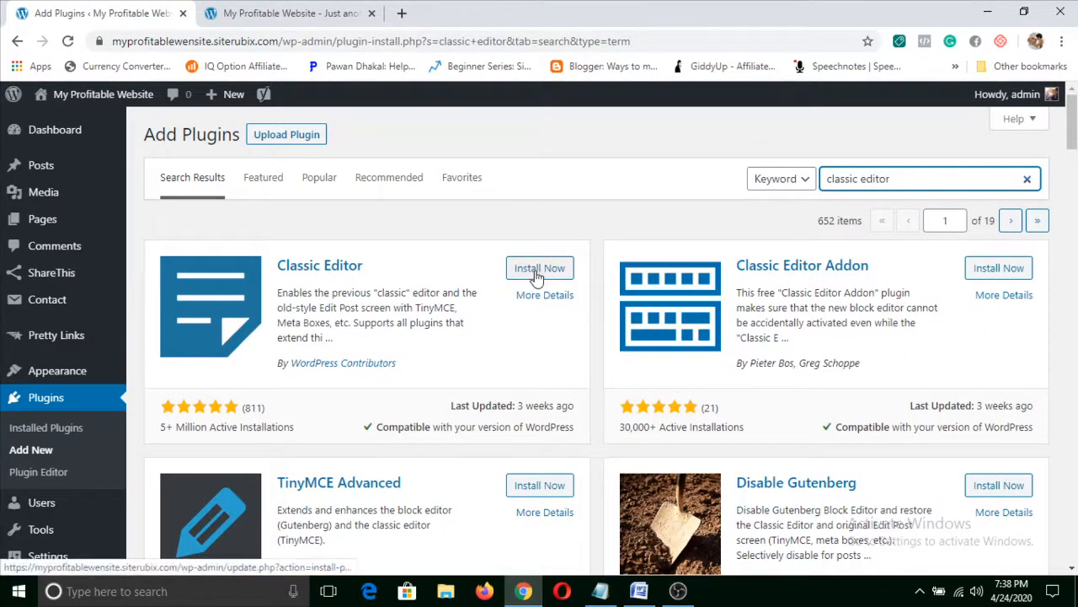
click(539, 269)
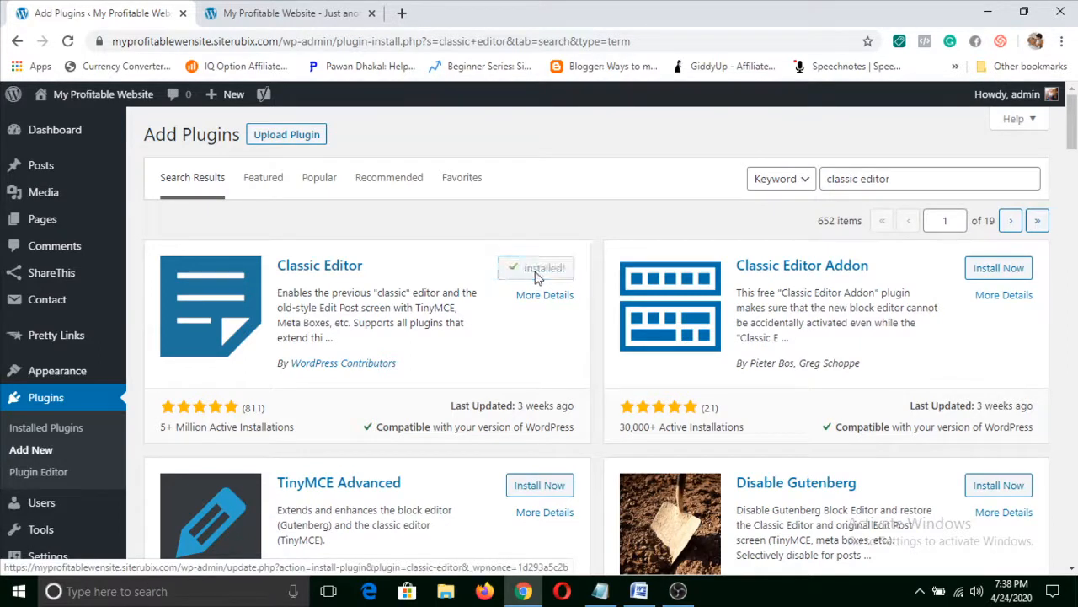
click(545, 271)
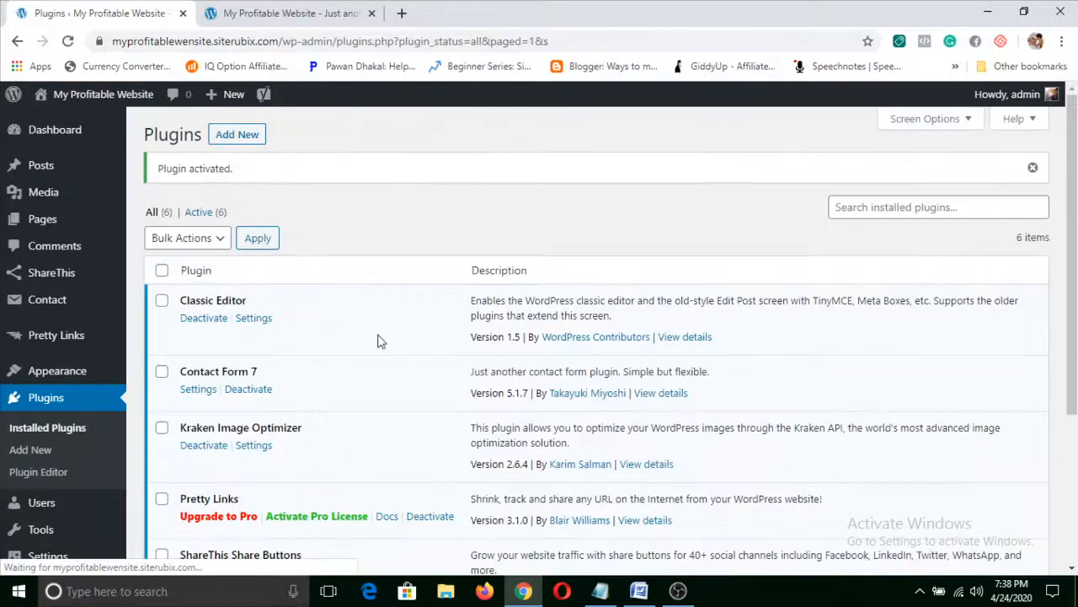
Copy the name "ShareThis Share Buttons" from the list of installed plugins and deactivate that plugin.
scroll(380, 341, down, 1)
scroll(390, 361, down, 1)
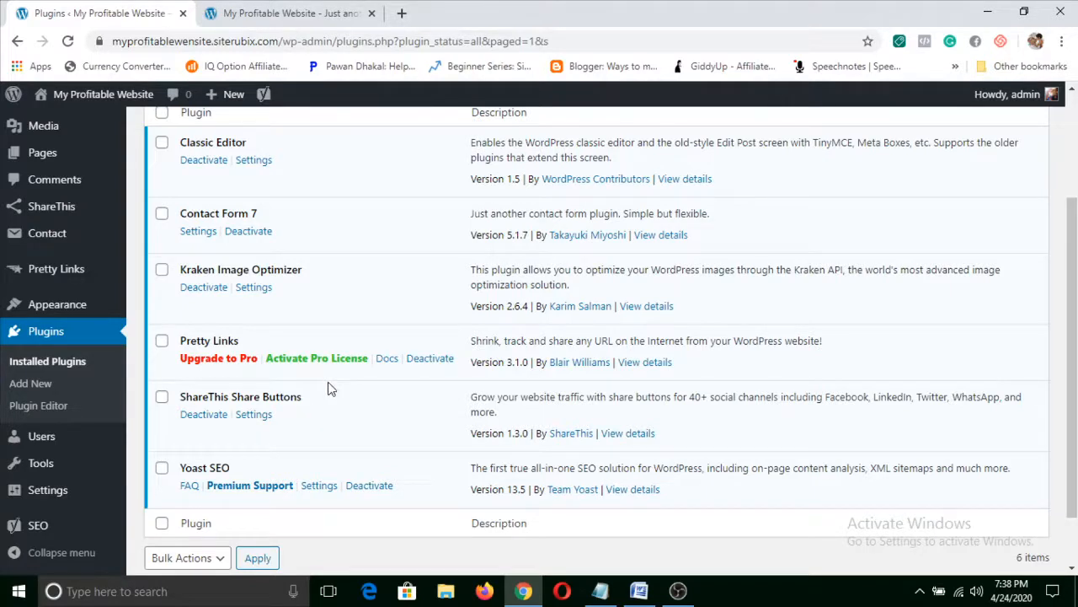
scroll(330, 388, down, 2)
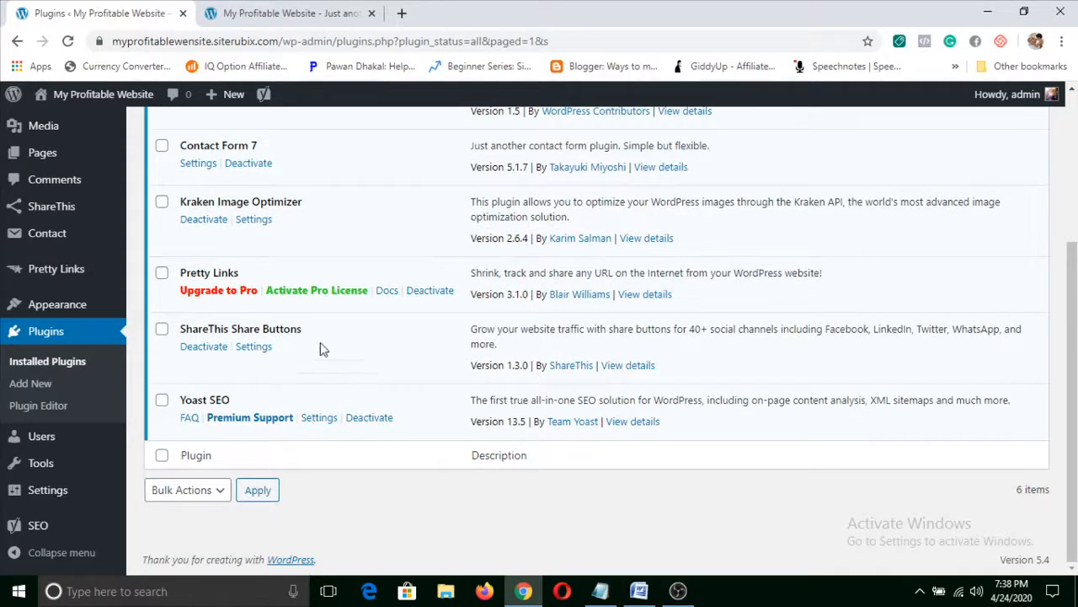
drag(304, 328, 153, 337)
key(ctrl+c)
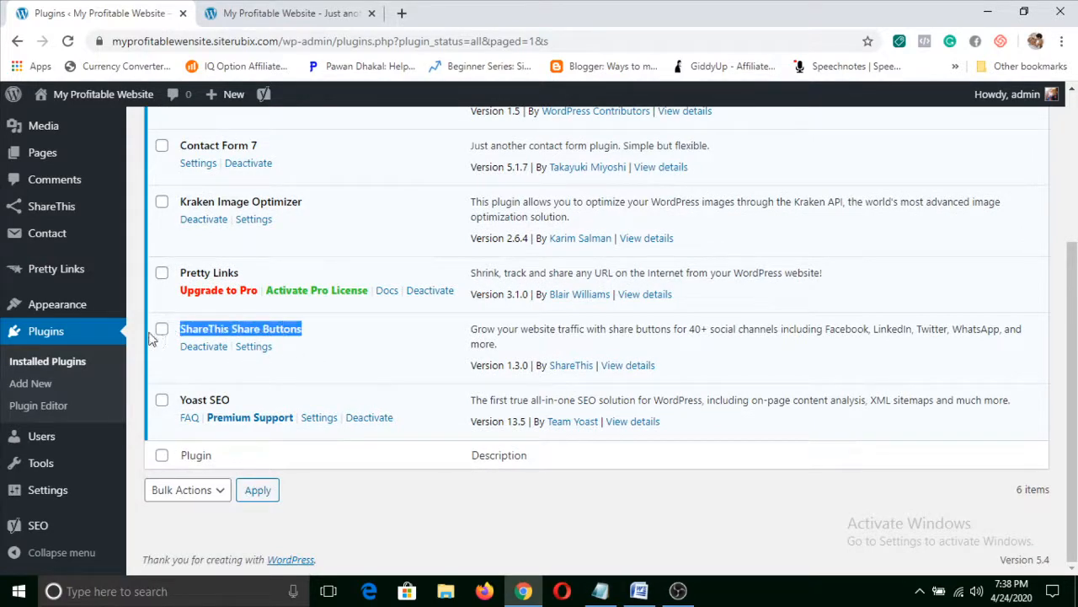
click(203, 355)
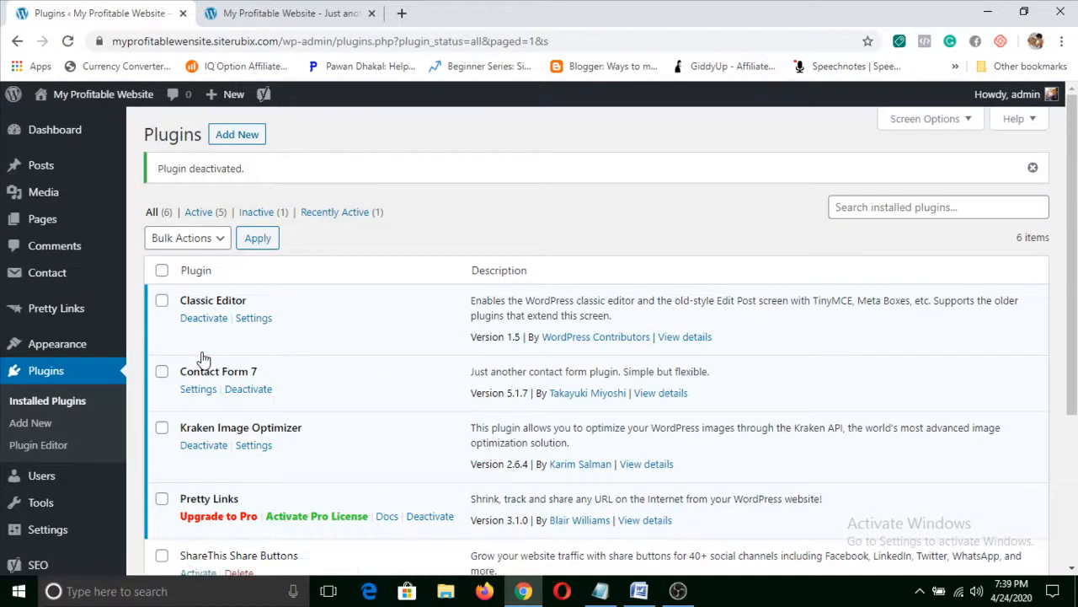
Delete the inactive ShareThis Share Buttons plugin and its data from the site, accepting the deletion.
scroll(206, 359, down, 2)
scroll(205, 359, up, 1)
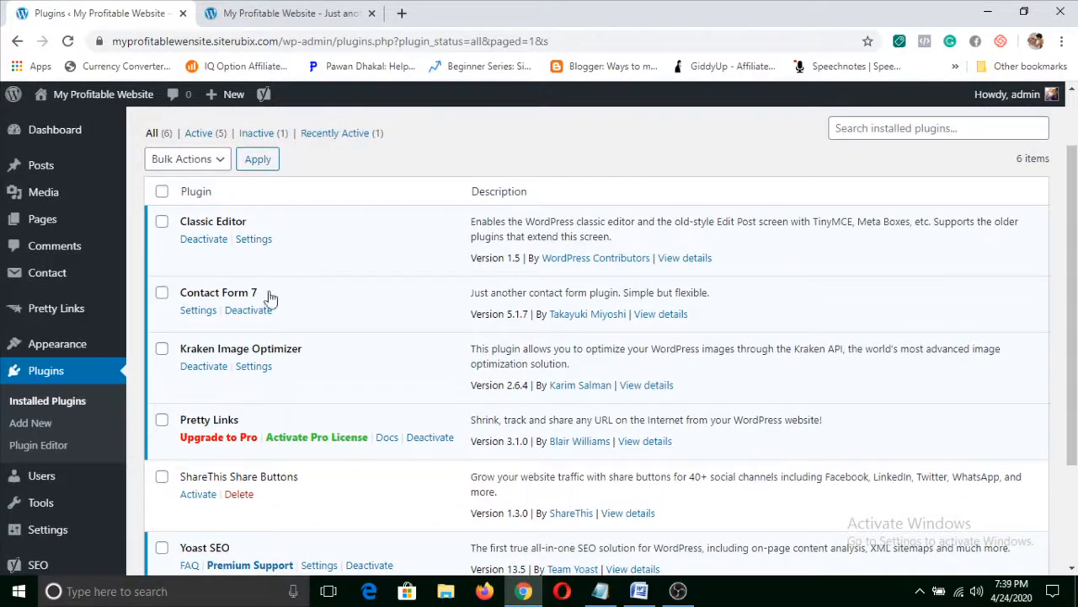
scroll(295, 319, down, 2)
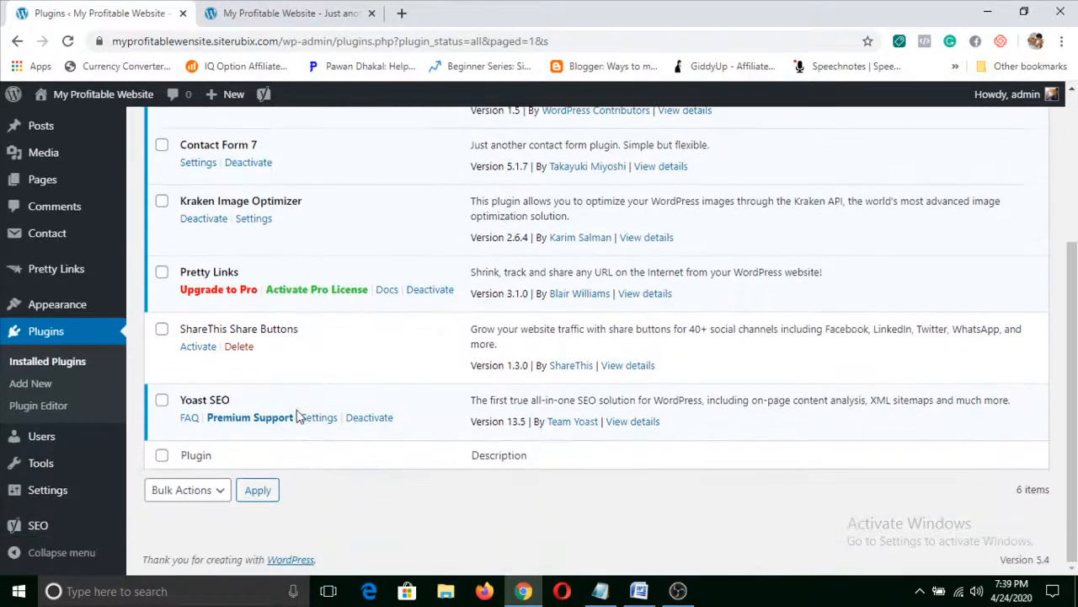
click(250, 349)
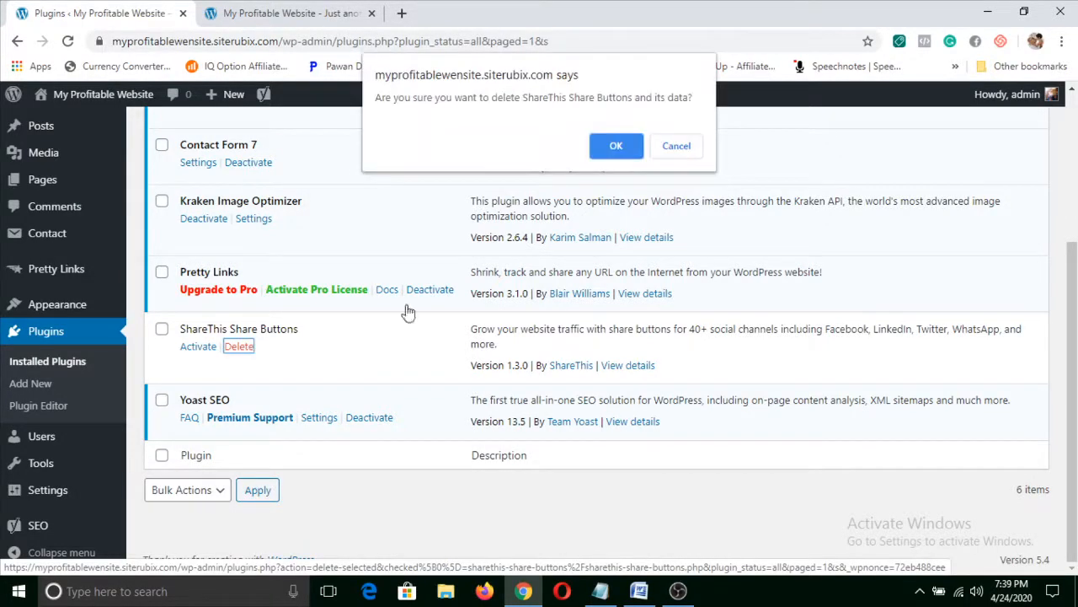
click(619, 143)
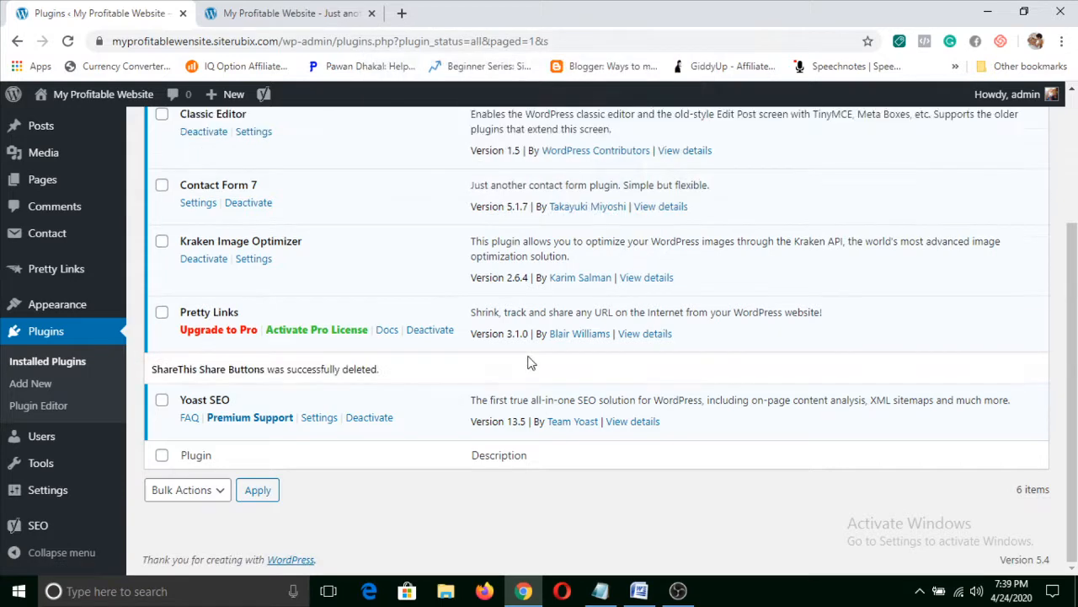
Search the plugin directory for the copied name "ShareThis Share Buttons" without leading blanks, then install and activate that plugin.
scroll(529, 360, up, 3)
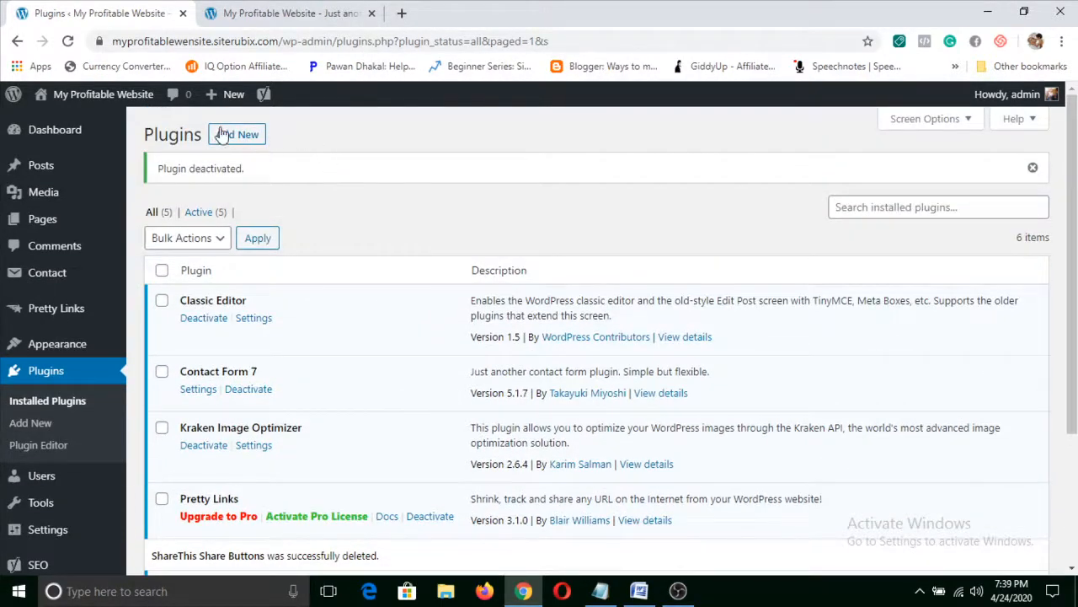
click(244, 137)
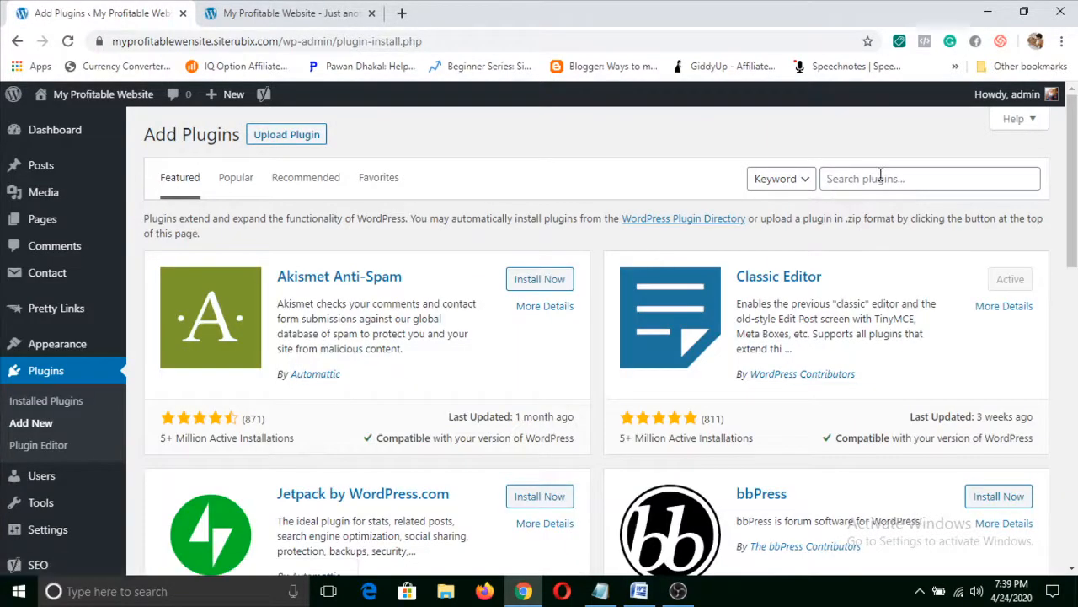
click(884, 175)
right_click(910, 178)
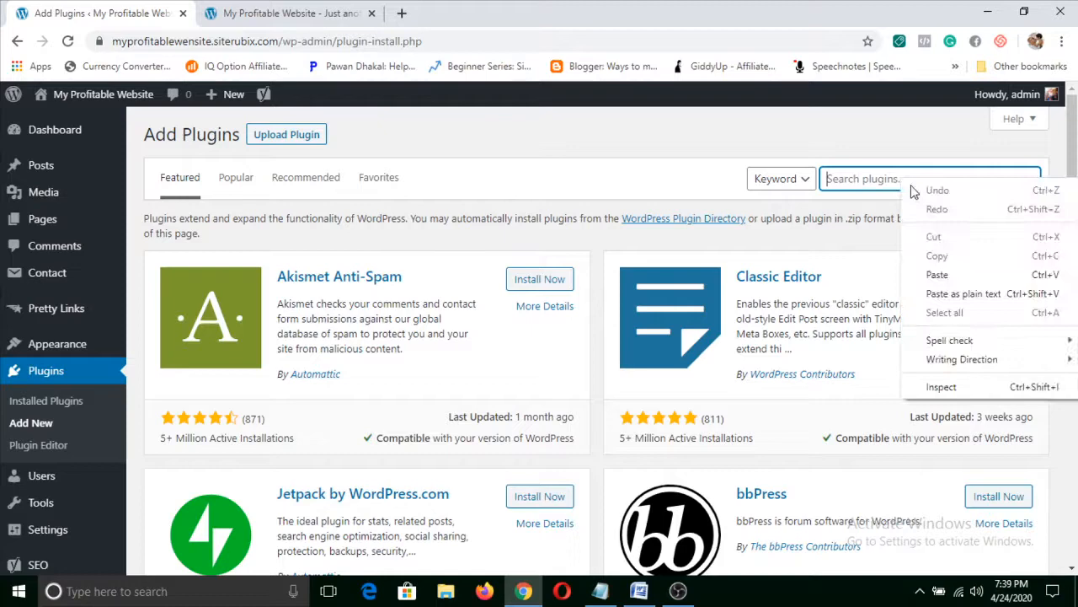
click(957, 277)
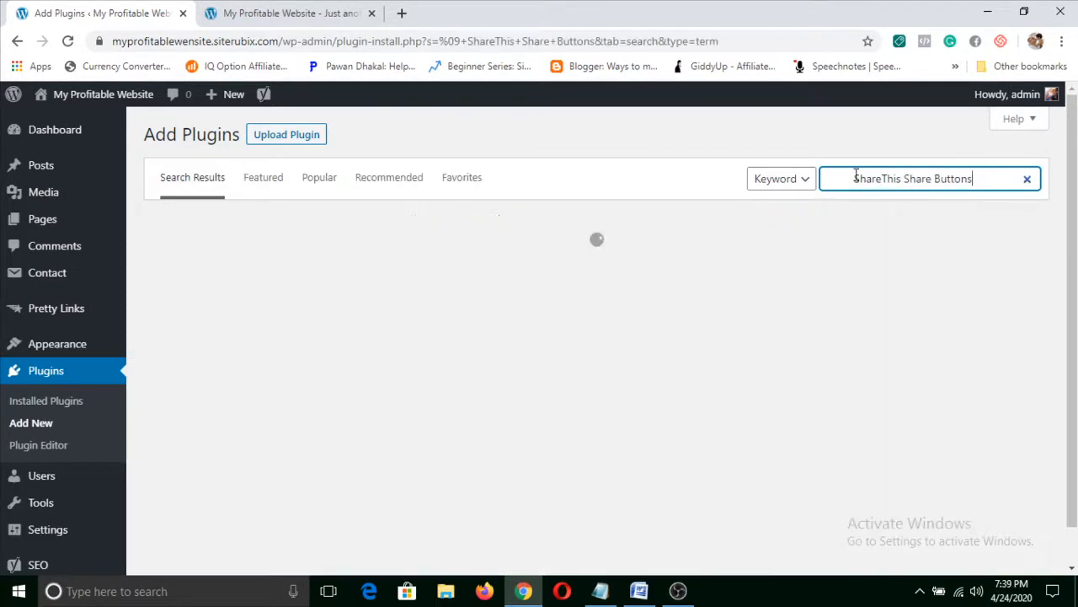
drag(854, 179, 789, 180)
key(BackSpace)
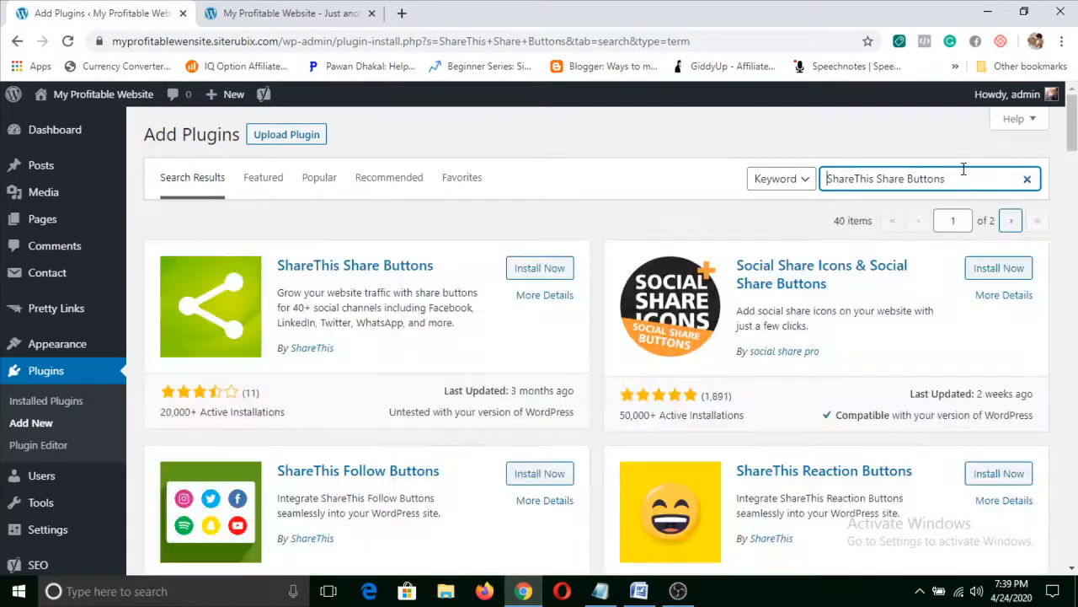
click(538, 270)
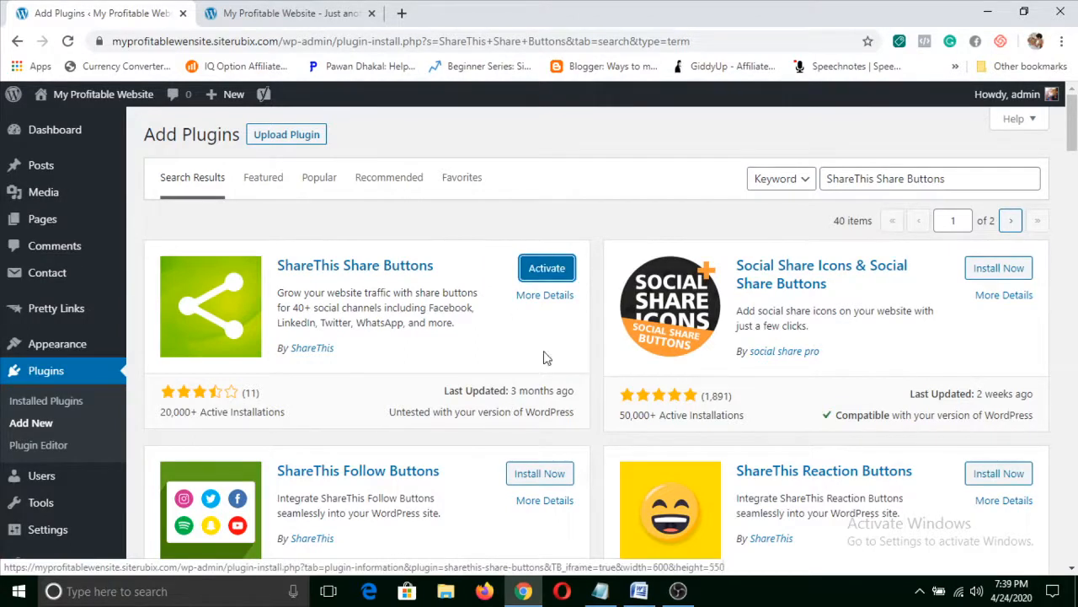
click(548, 269)
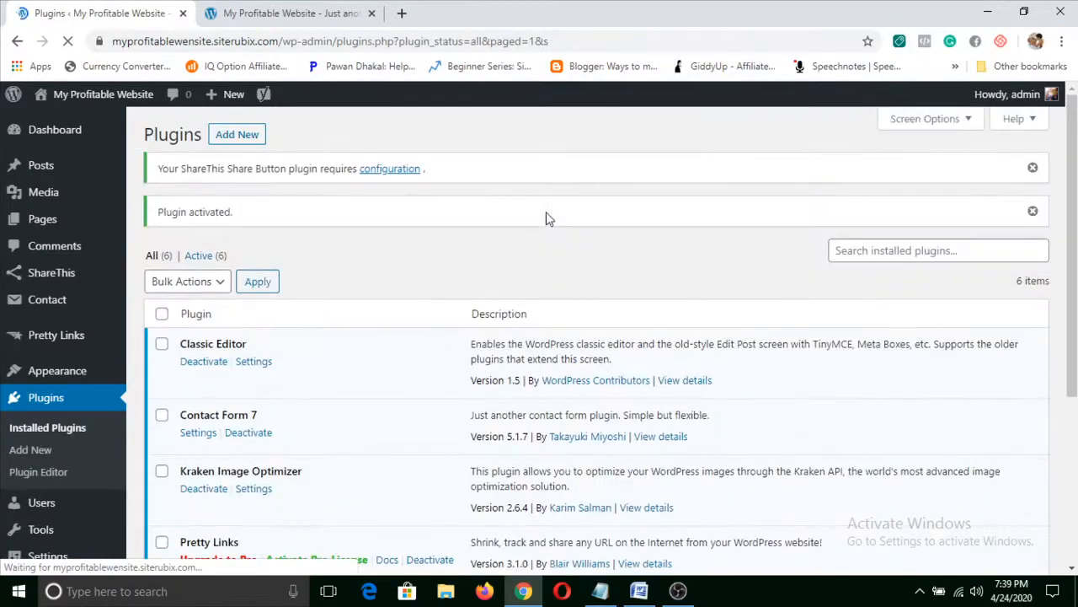
scroll(471, 258, down, 2)
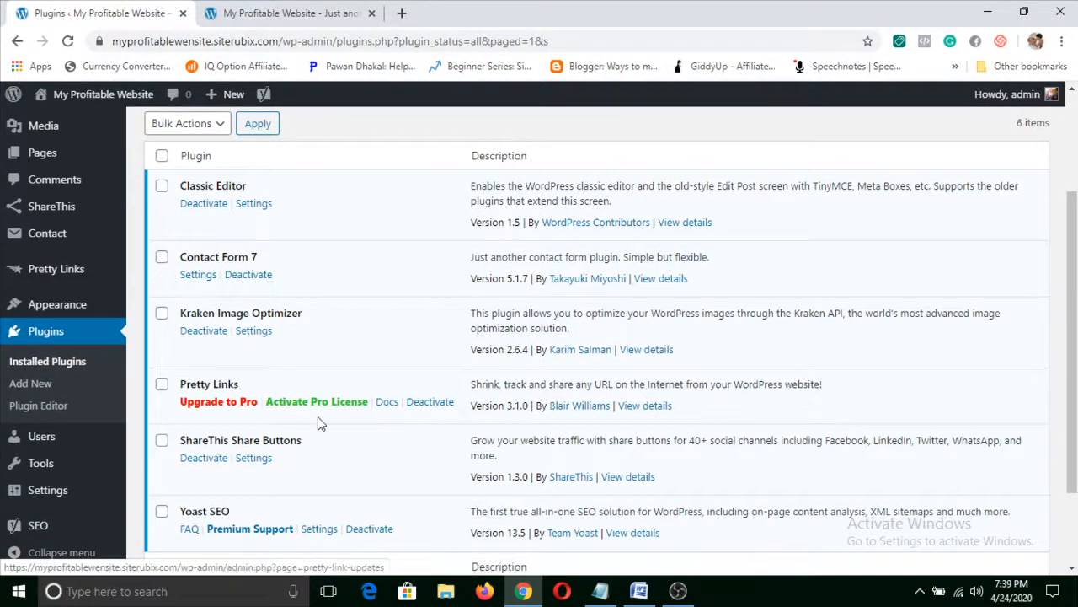
scroll(327, 418, down, 2)
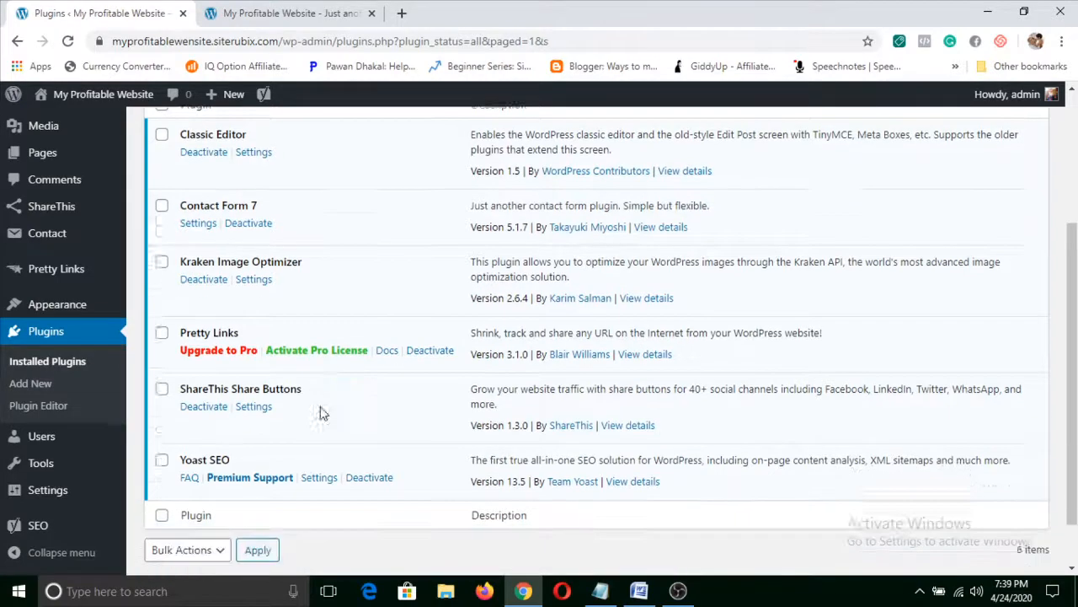
scroll(337, 410, up, 2)
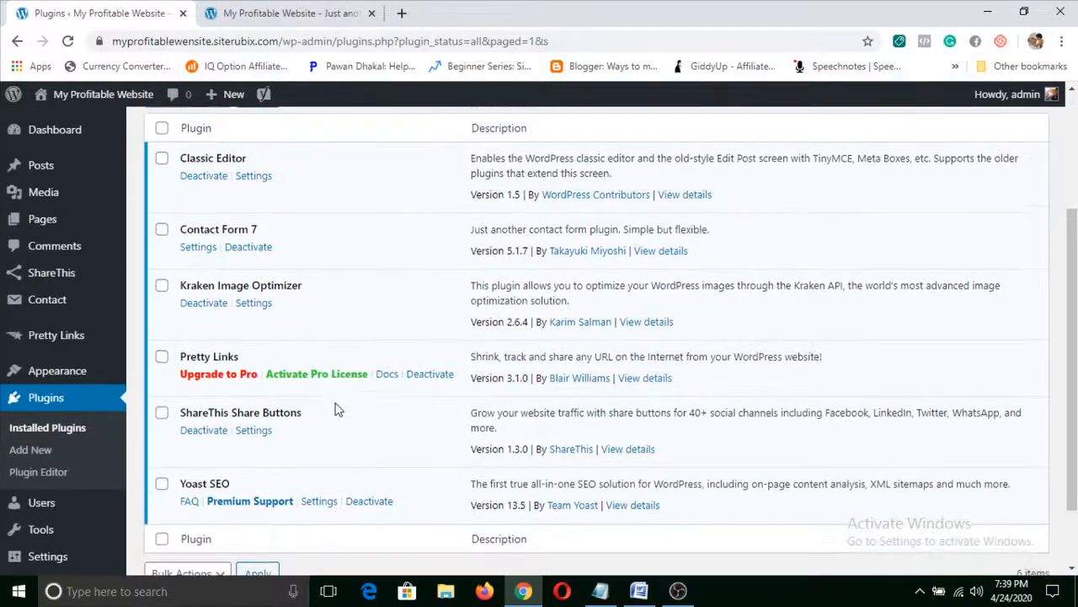
scroll(212, 286, down, 1)
scroll(286, 413, down, 2)
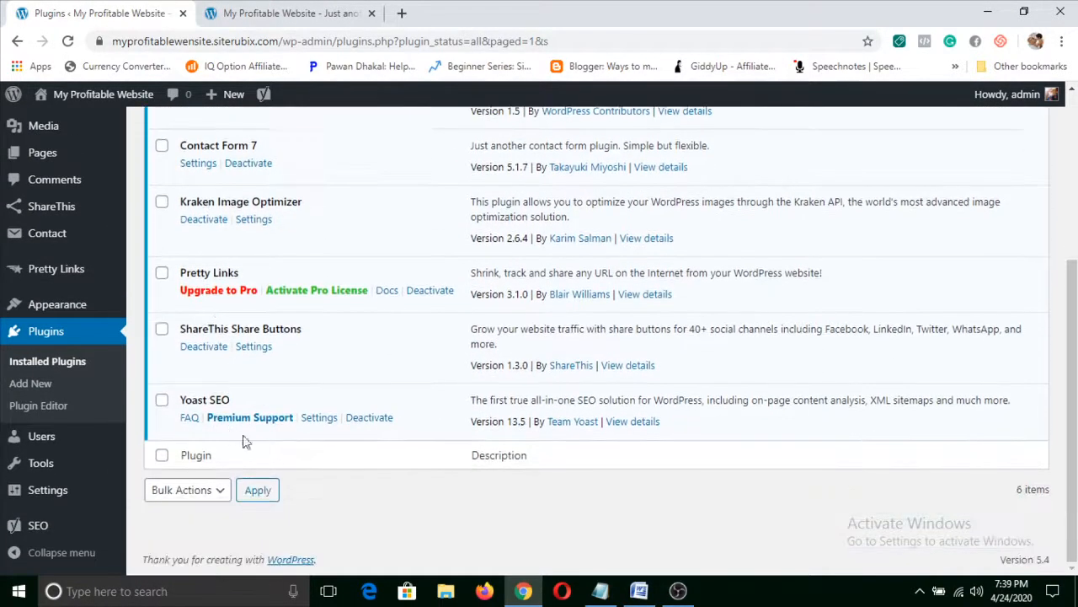
scroll(364, 426, up, 4)
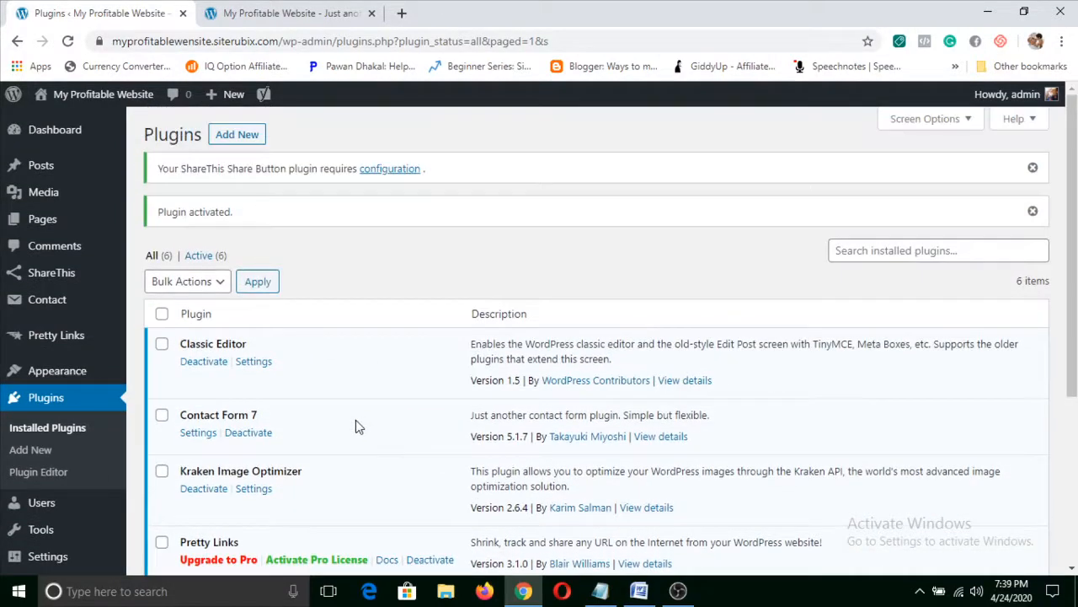
Create a new page titled "Contact us" with an empty body and save it as a draft.
click(67, 218)
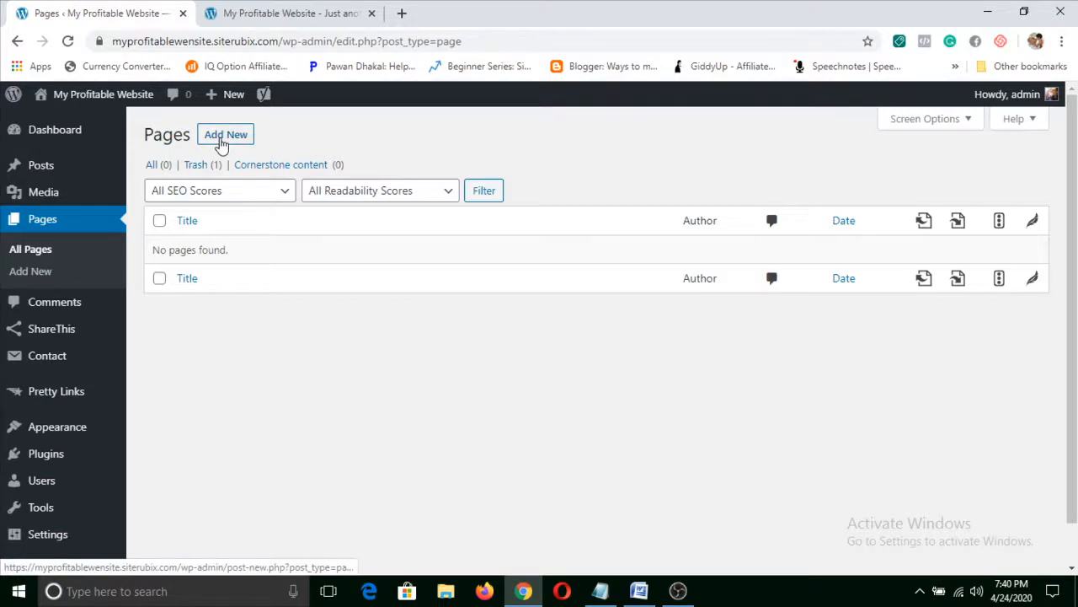
click(224, 136)
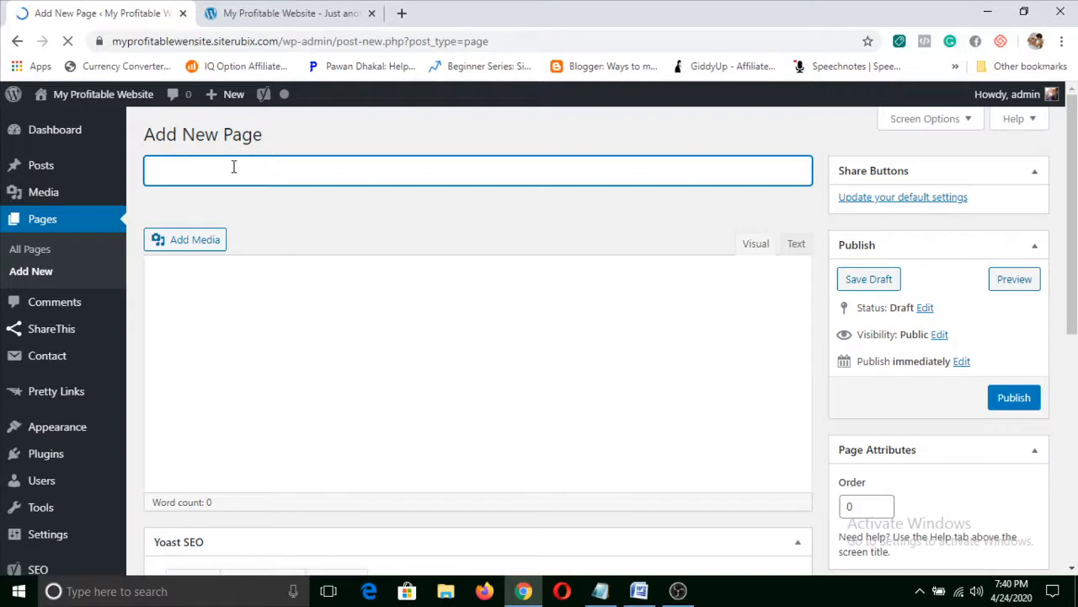
text(Contact us)
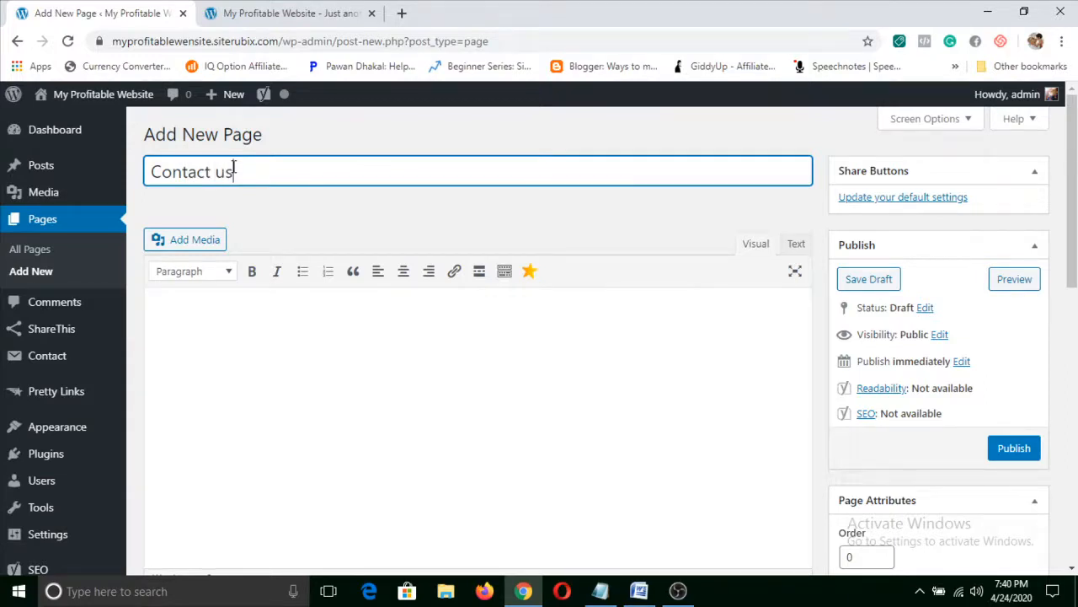
click(460, 324)
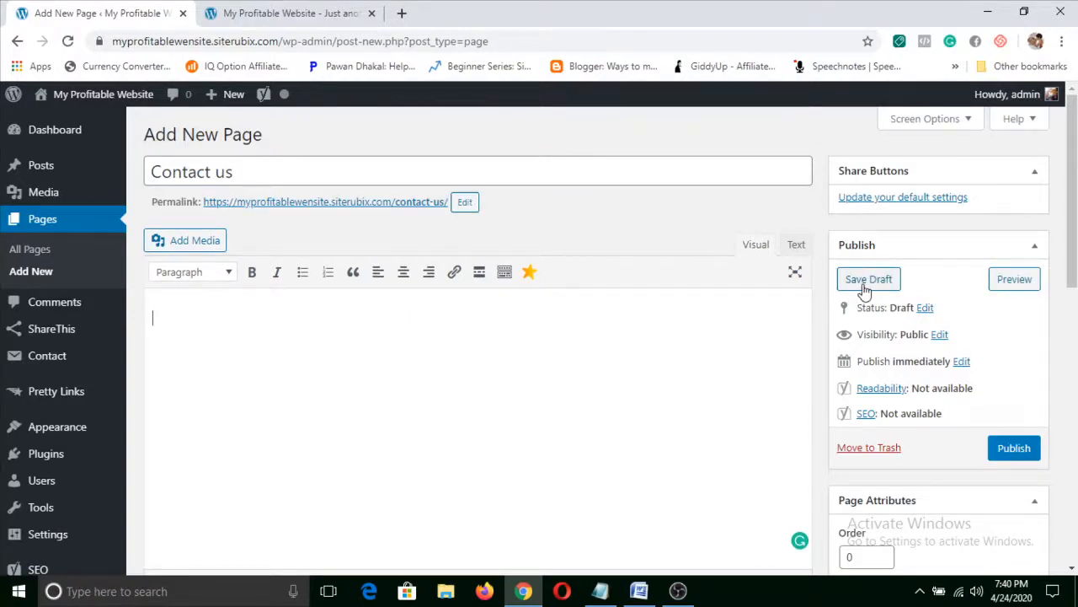
click(866, 281)
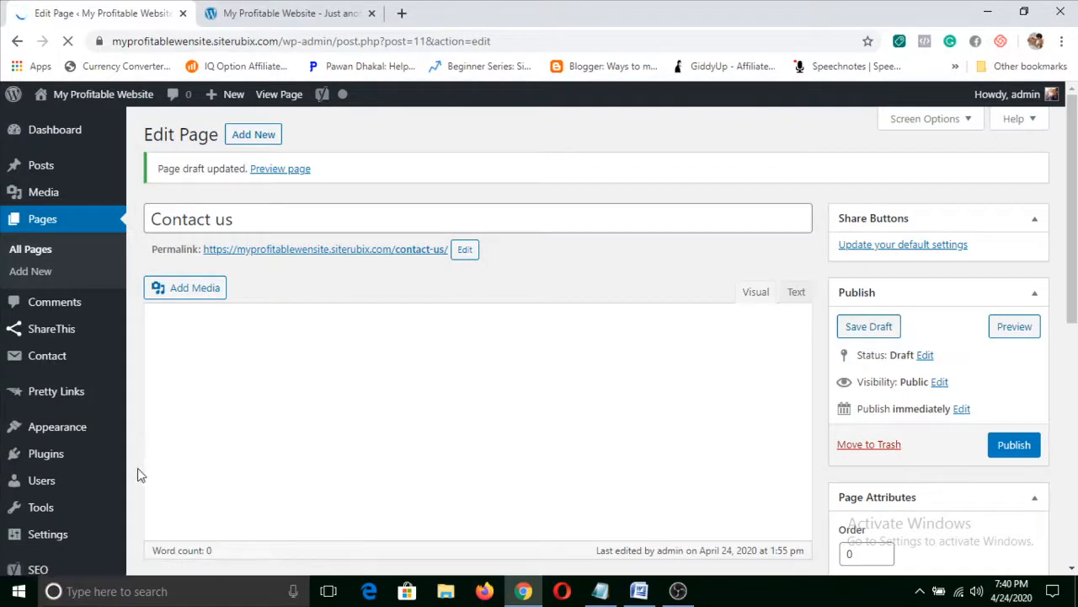
Open the Contact Form 7 settings from the installed plugins and copy the shortcode of "Contact form 1".
click(37, 455)
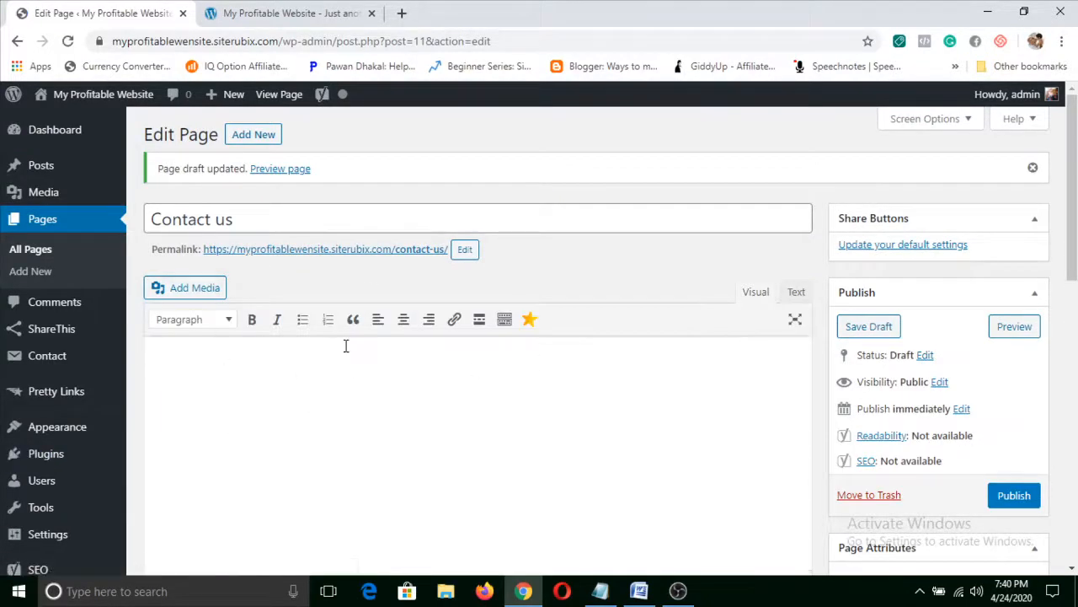
click(66, 462)
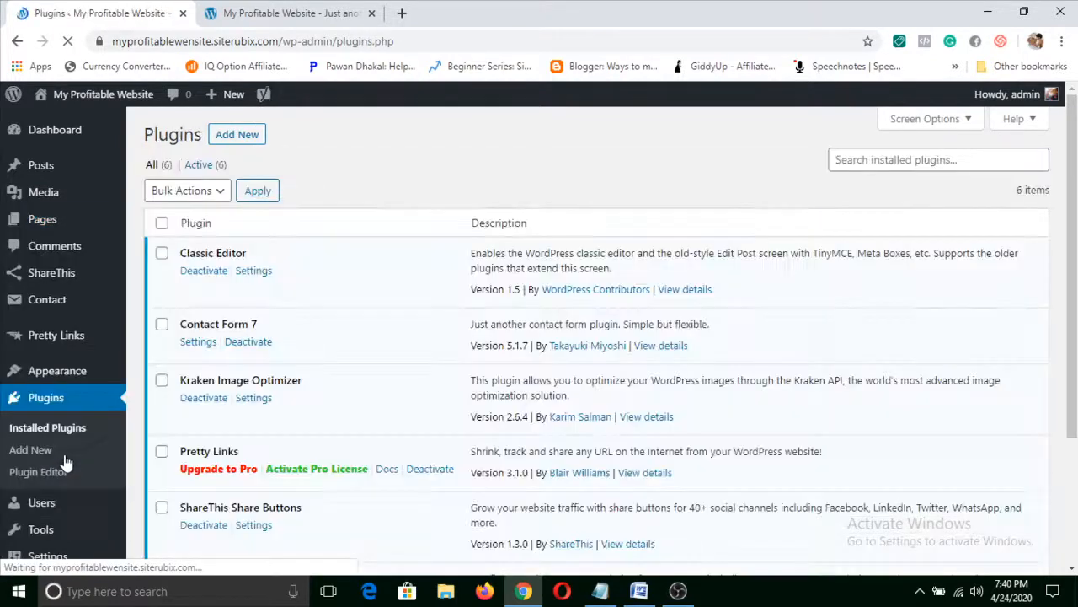
click(193, 345)
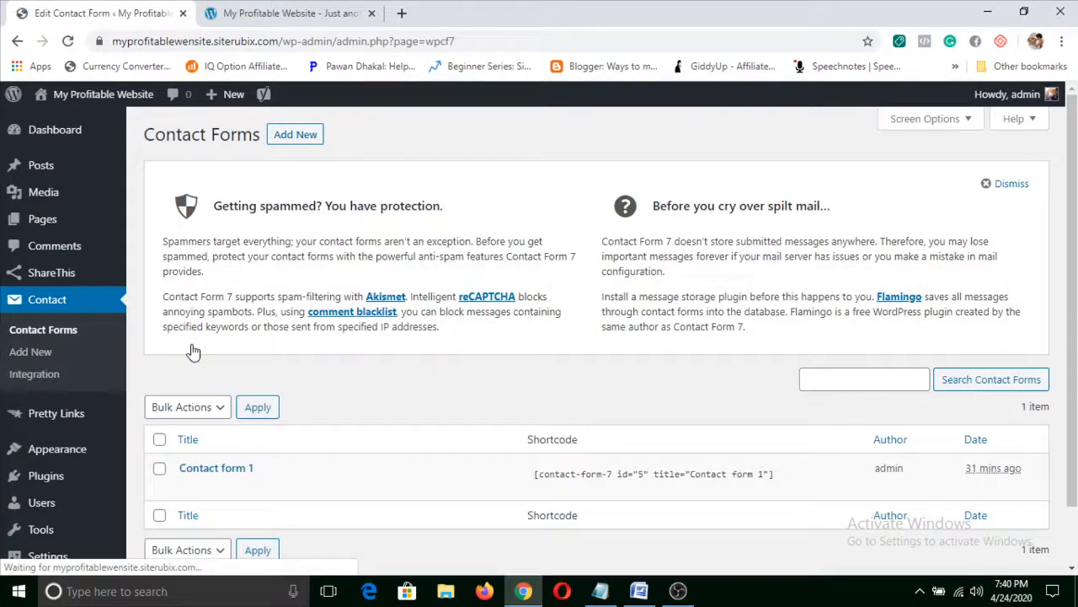
scroll(281, 372, down, 1)
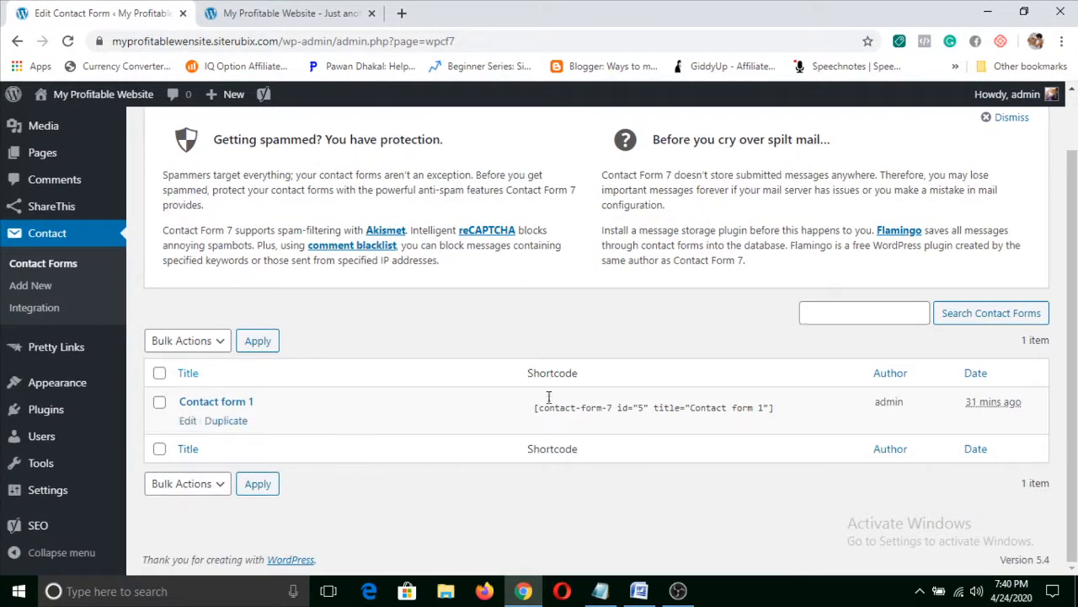
click(771, 408)
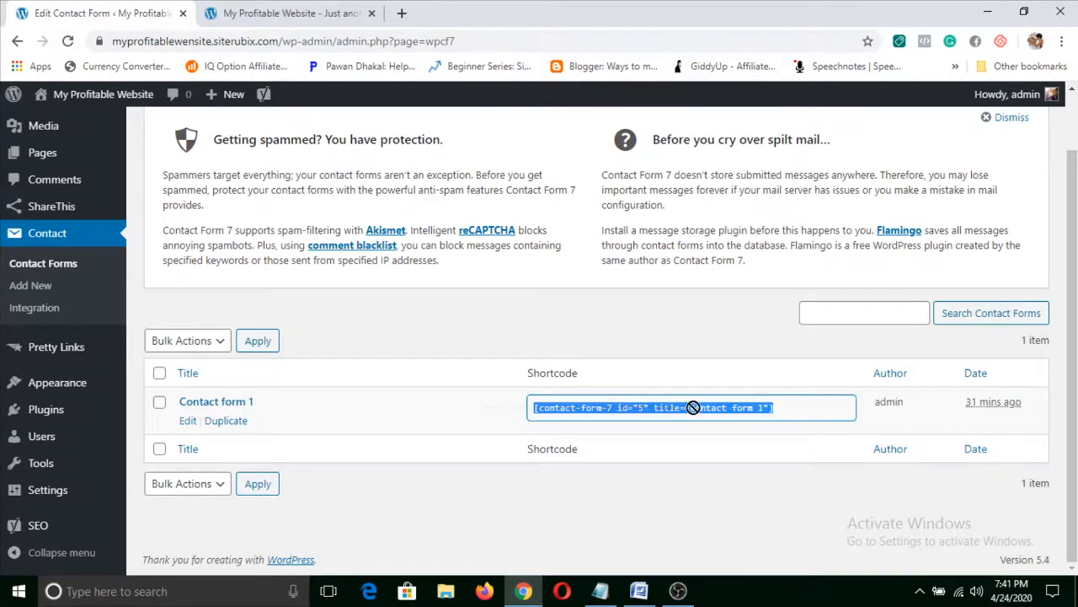
right_click(607, 410)
click(638, 424)
Paste the shortcode [contact-form-7 id="5" title="Contact form 1"] into the body of the "Contact us" draft page and publish it.
scroll(45, 464, up, 1)
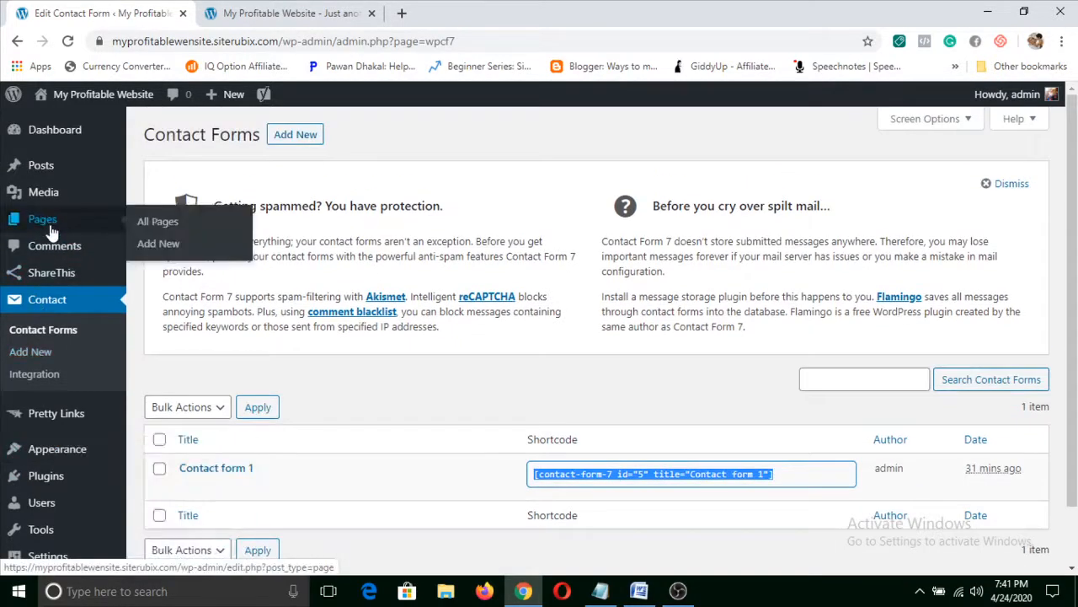
click(51, 230)
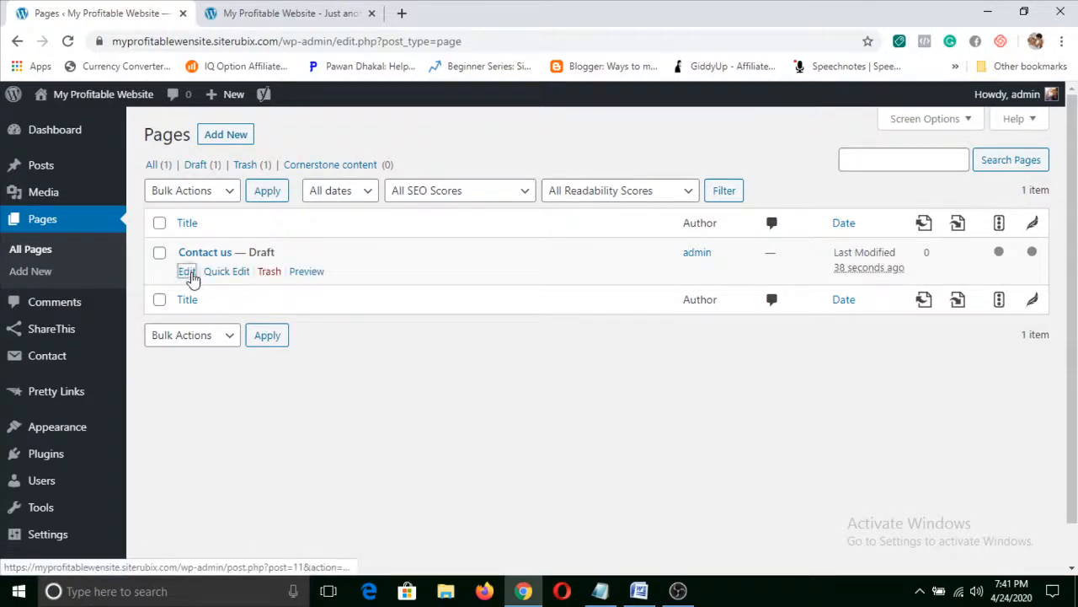
click(189, 272)
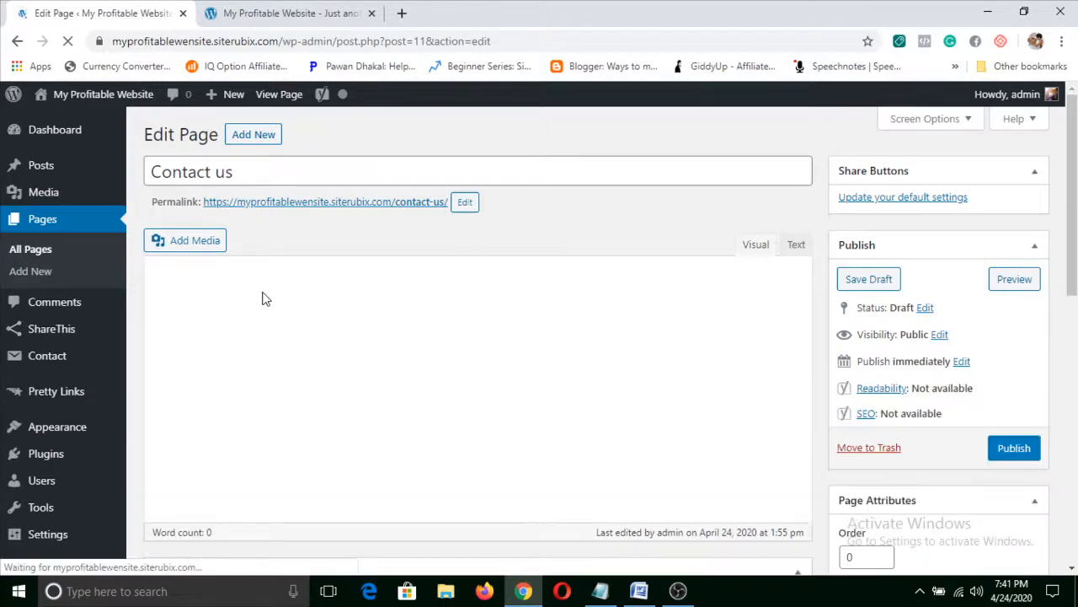
right_click(253, 274)
click(231, 336)
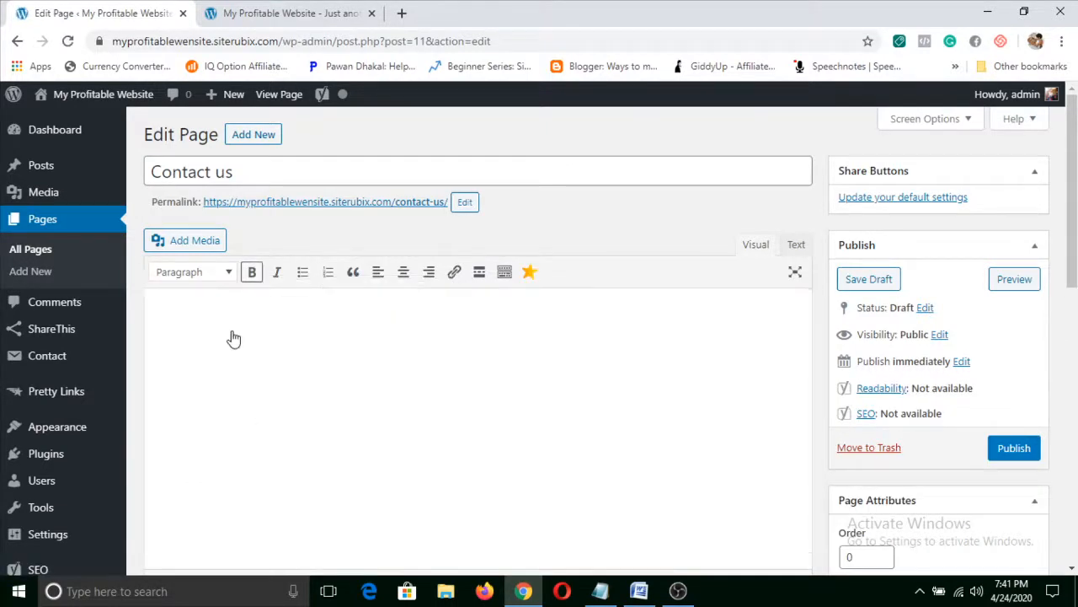
right_click(228, 319)
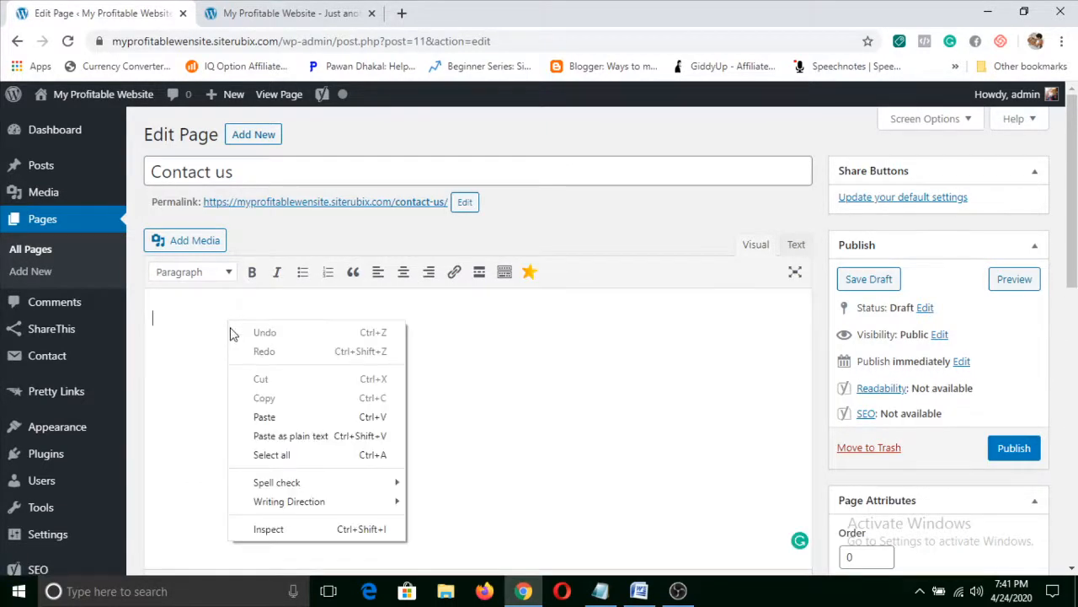
click(279, 416)
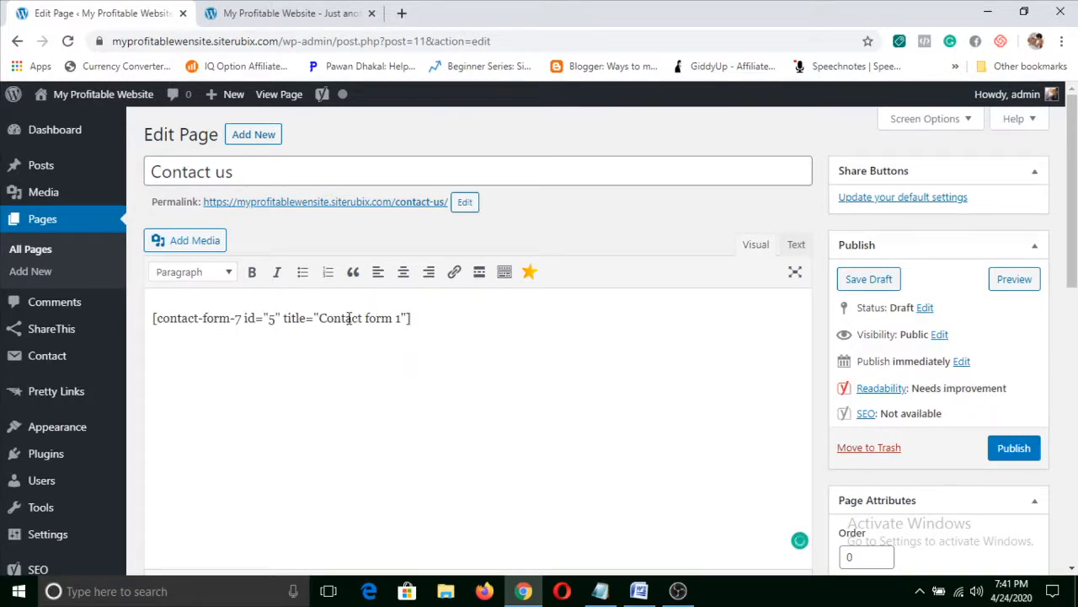
click(1015, 448)
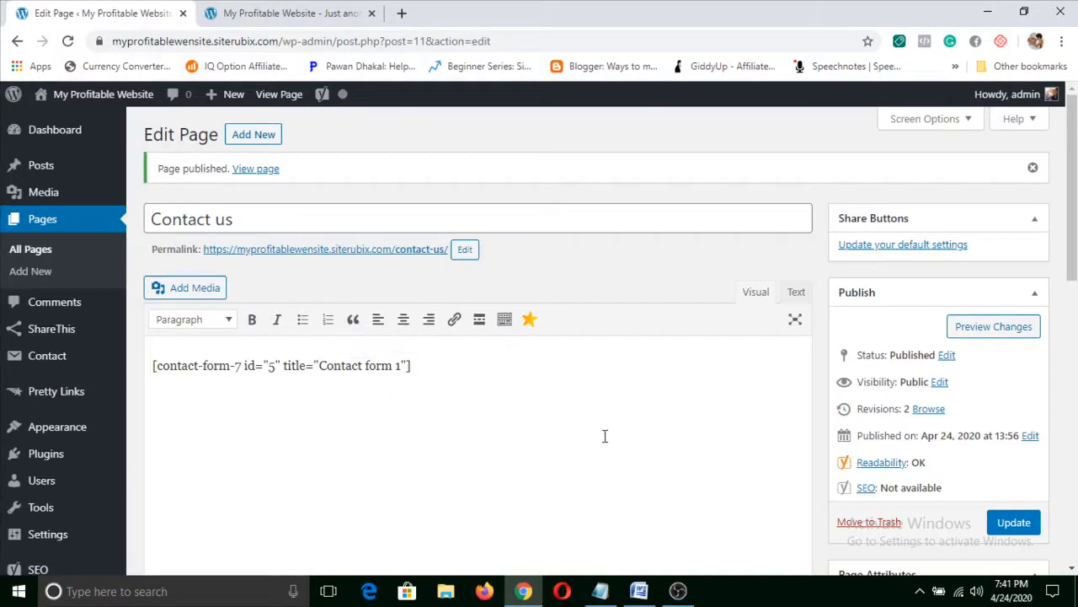
Preview the published "Contact us" page, examine its form fields from name to message, and close the preview.
right_click(973, 327)
click(976, 331)
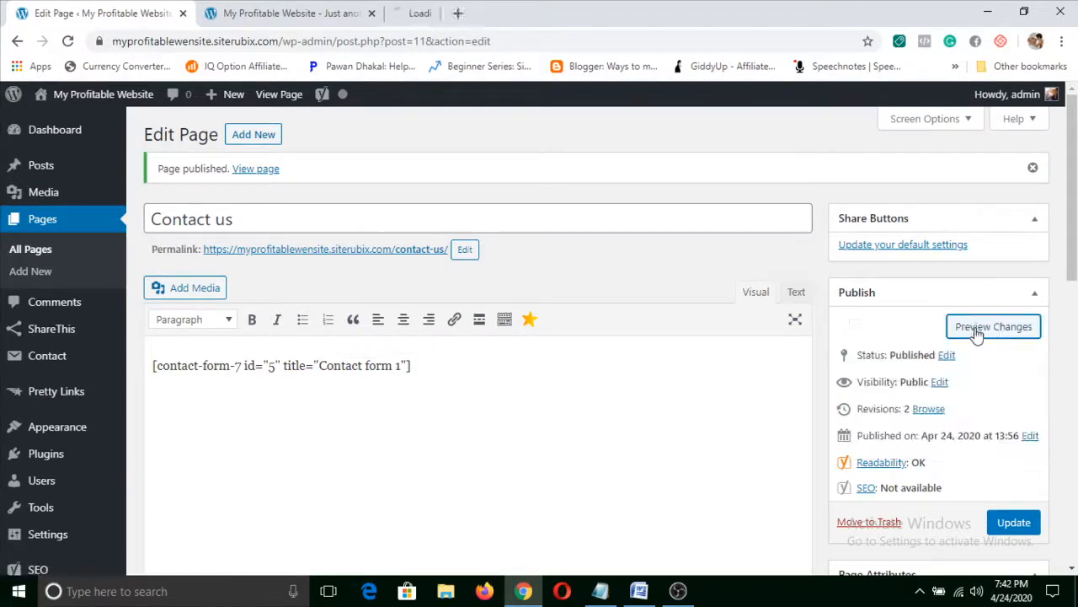
click(486, 8)
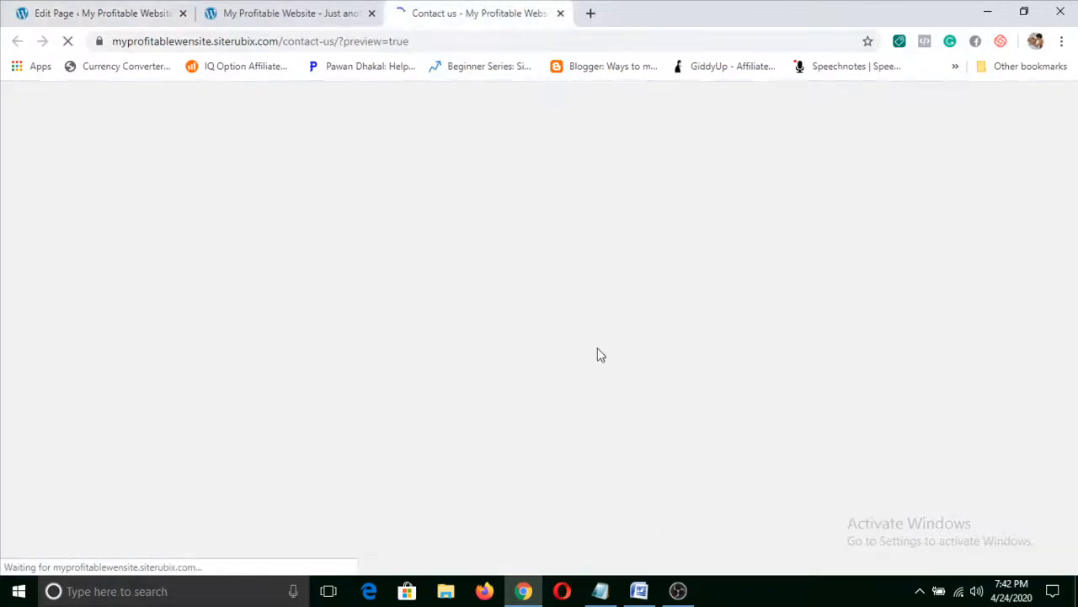
scroll(619, 410, down, 1)
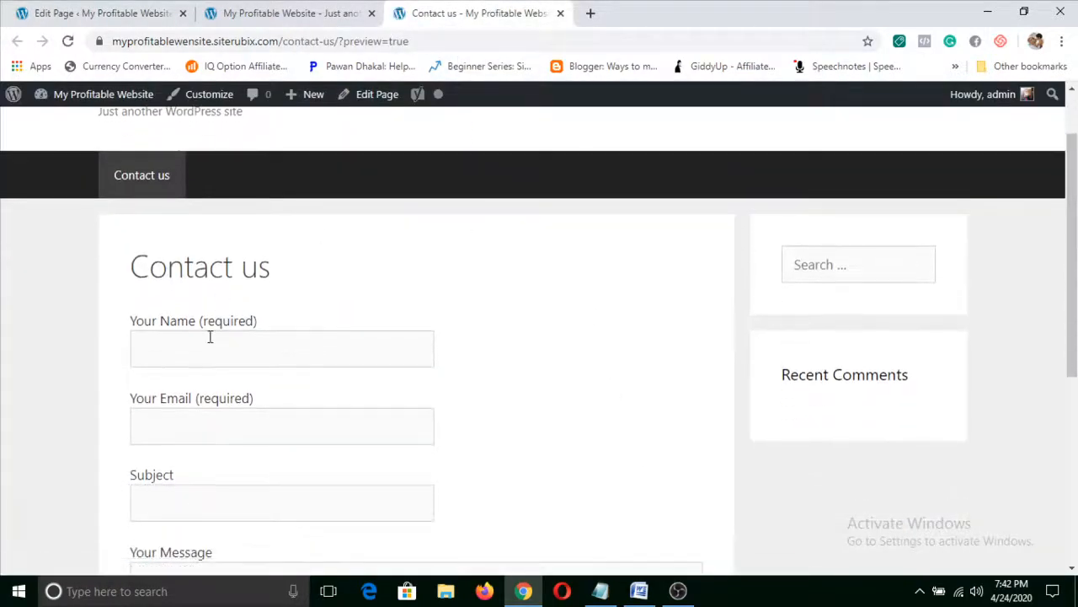
scroll(212, 354, down, 1)
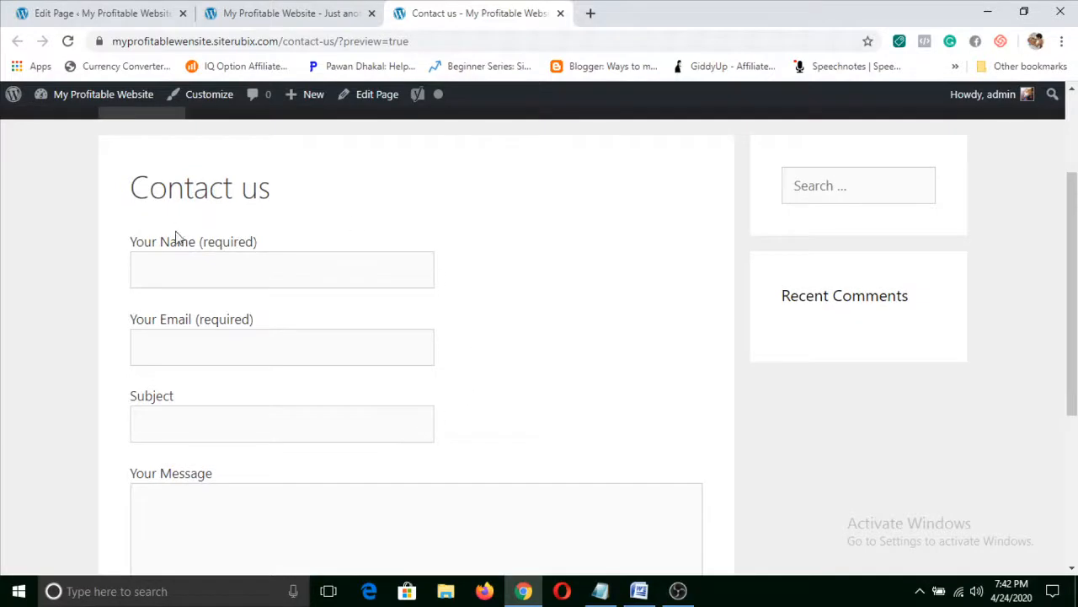
scroll(251, 354, down, 1)
scroll(516, 339, up, 1)
scroll(212, 338, up, 1)
click(211, 338)
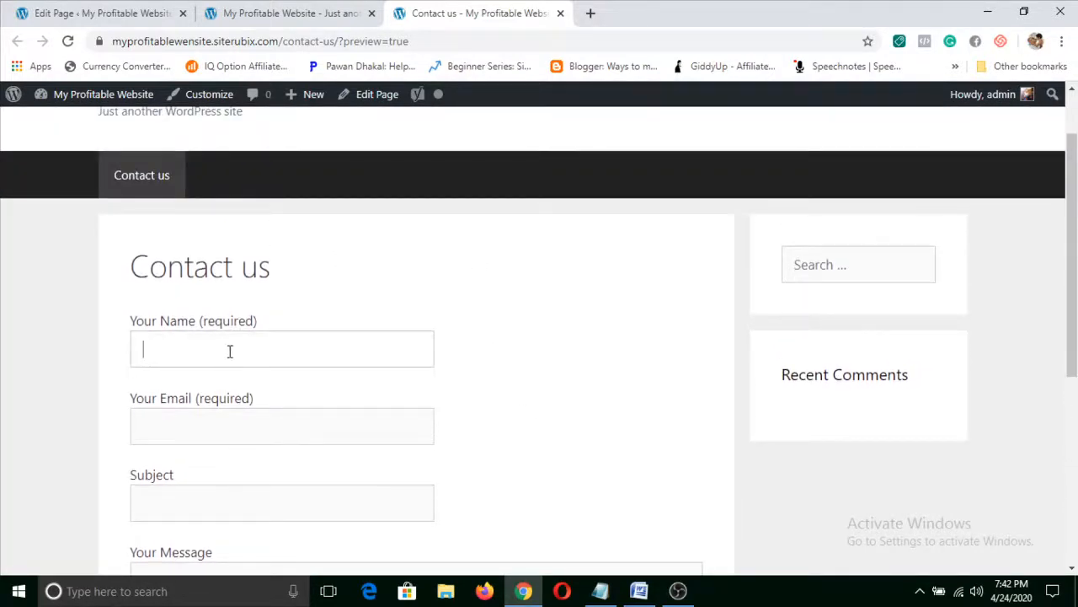
scroll(176, 414, down, 2)
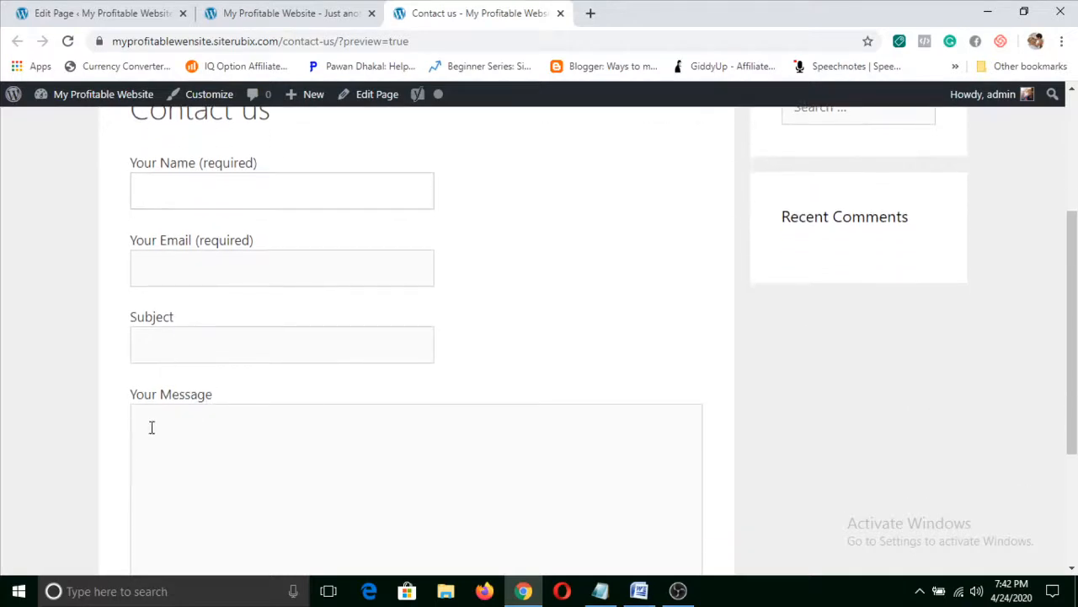
scroll(407, 426, down, 1)
scroll(407, 425, down, 1)
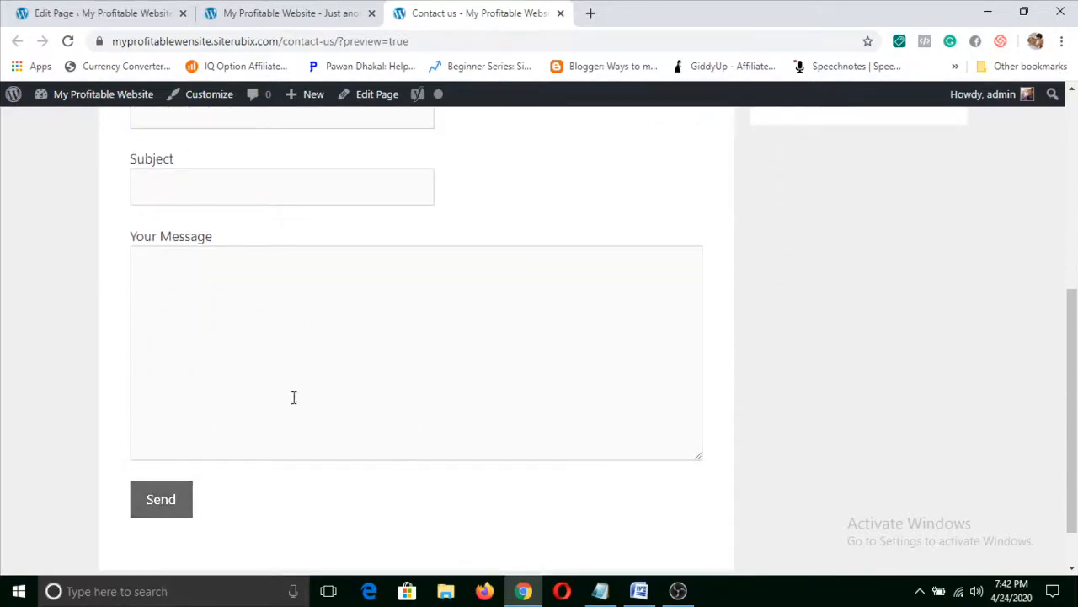
scroll(278, 413, up, 2)
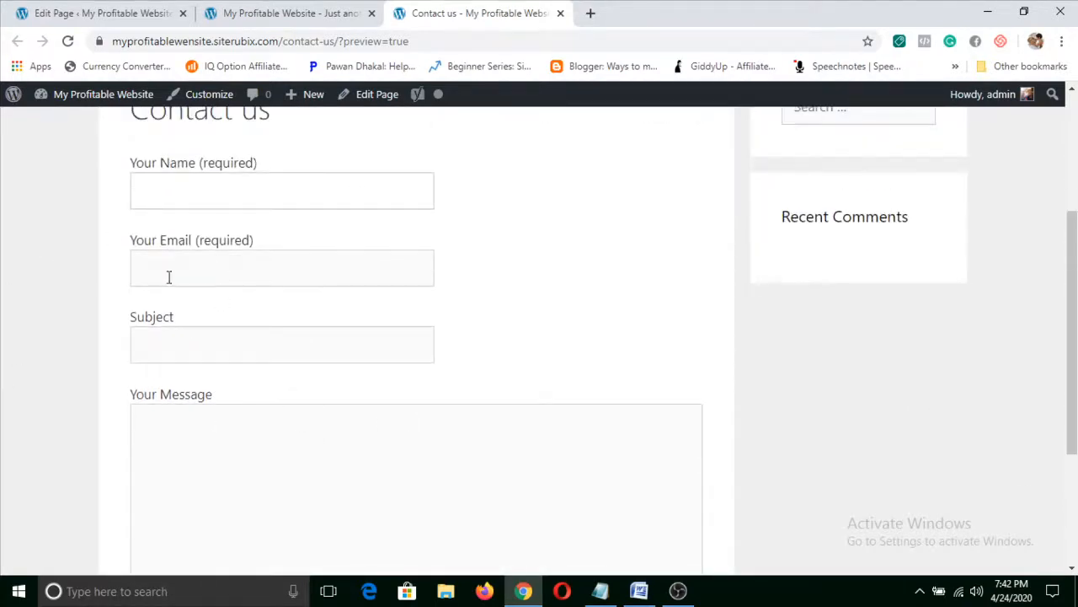
scroll(426, 301, up, 1)
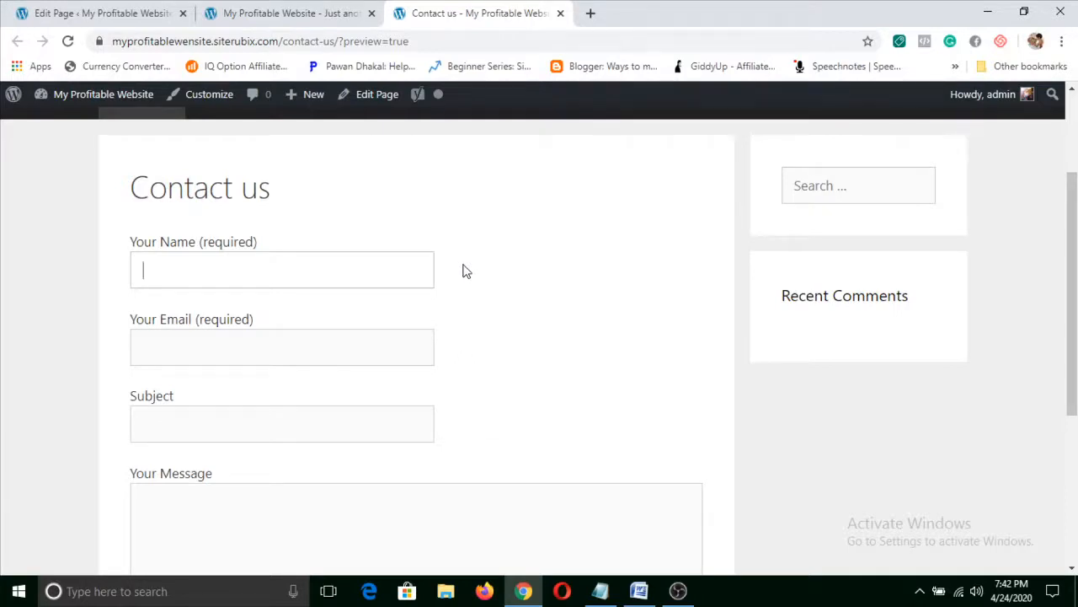
scroll(375, 210, up, 1)
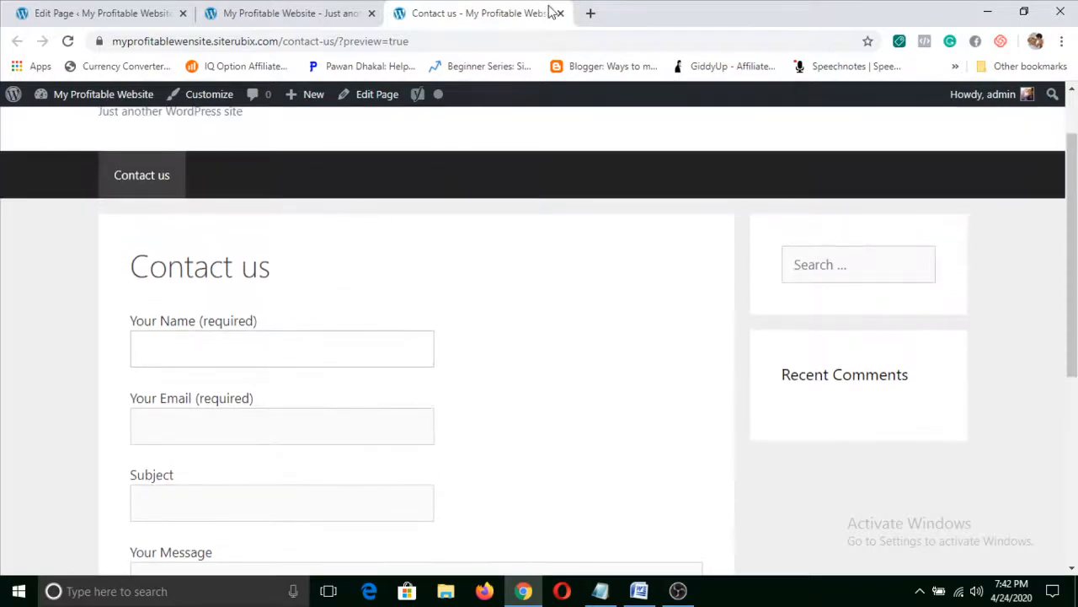
click(560, 15)
click(73, 12)
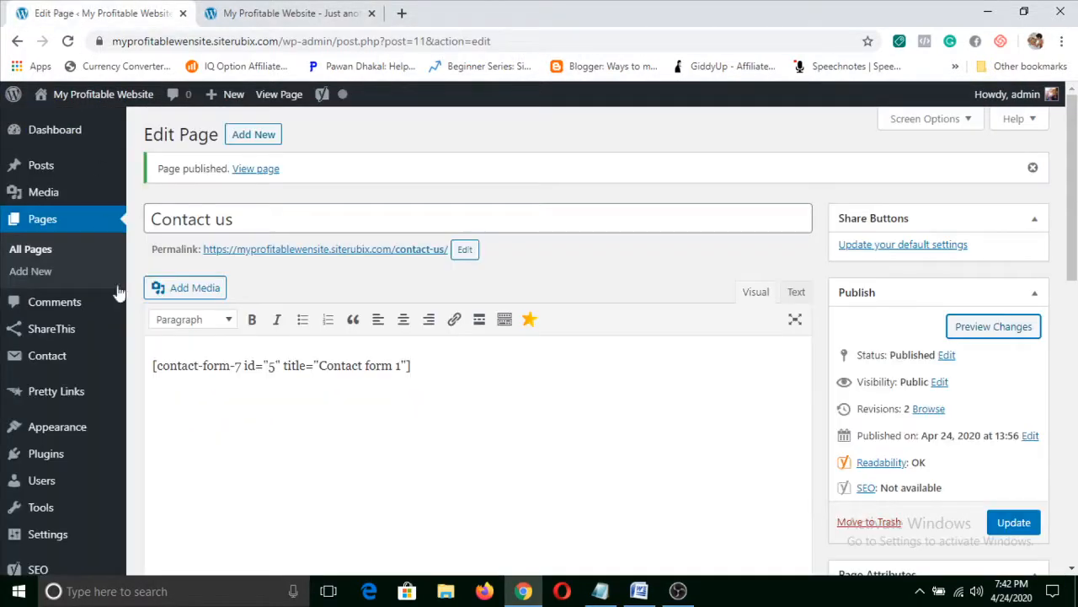
Start a new page and title it "About us".
click(67, 224)
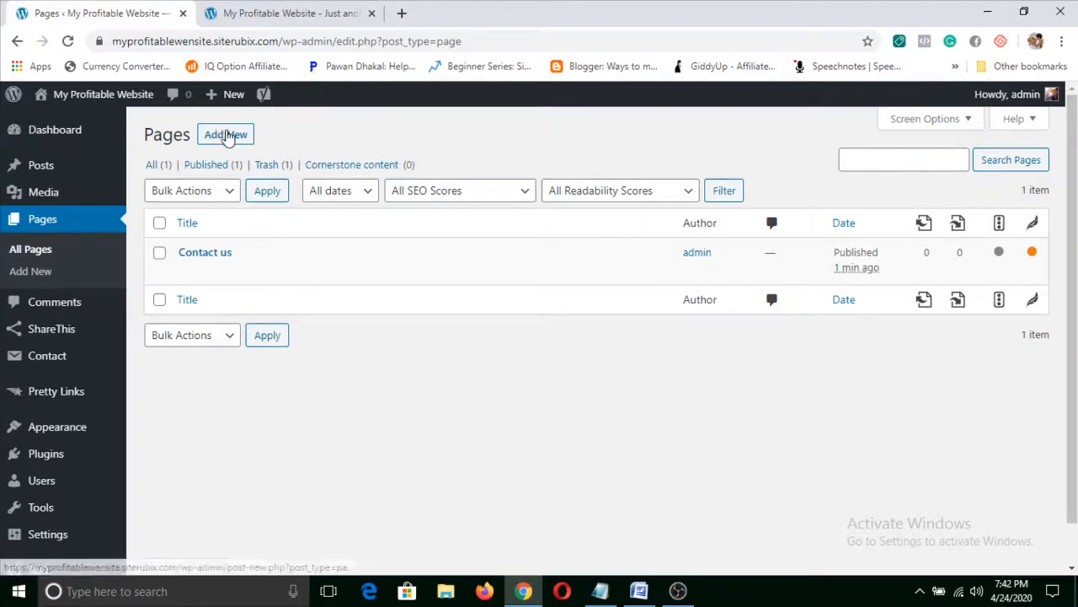
click(226, 135)
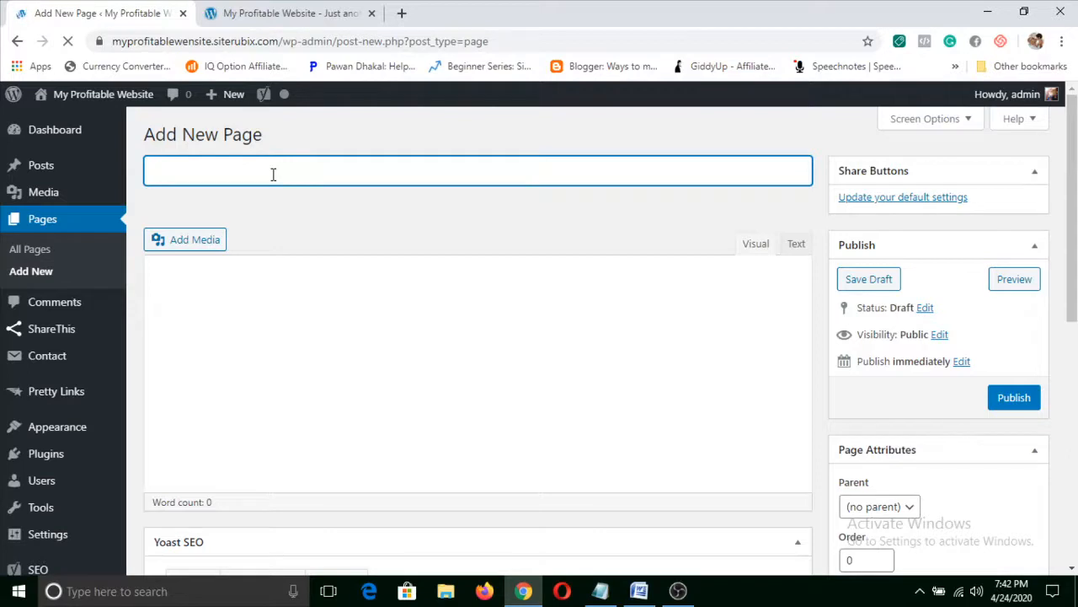
text(About us)
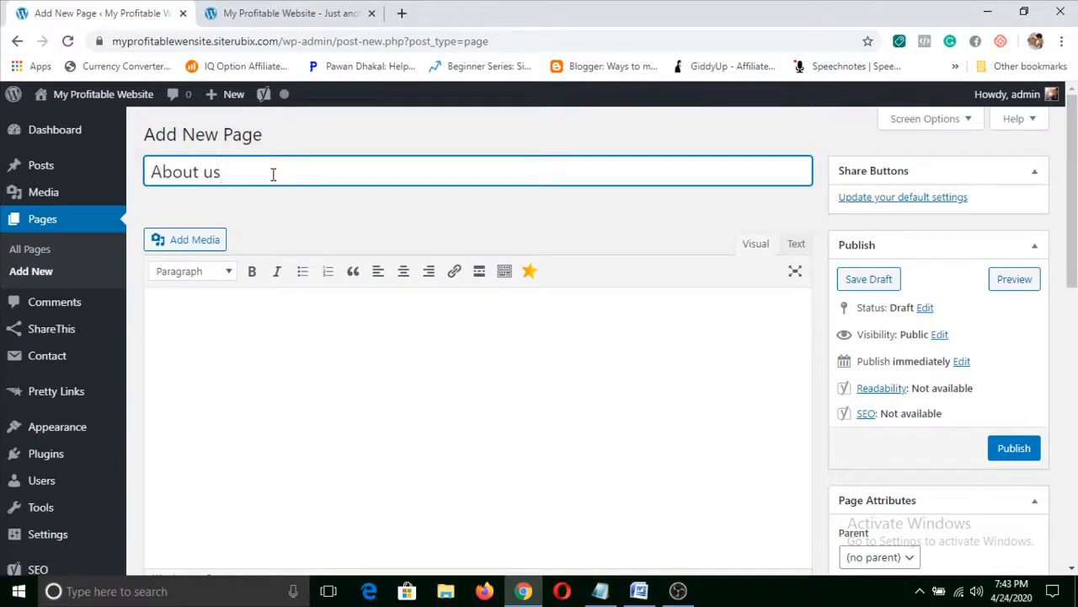
Write the heading line "Who are we?" in the page body, with the filler text "vhbmkj" on the line below.
click(405, 357)
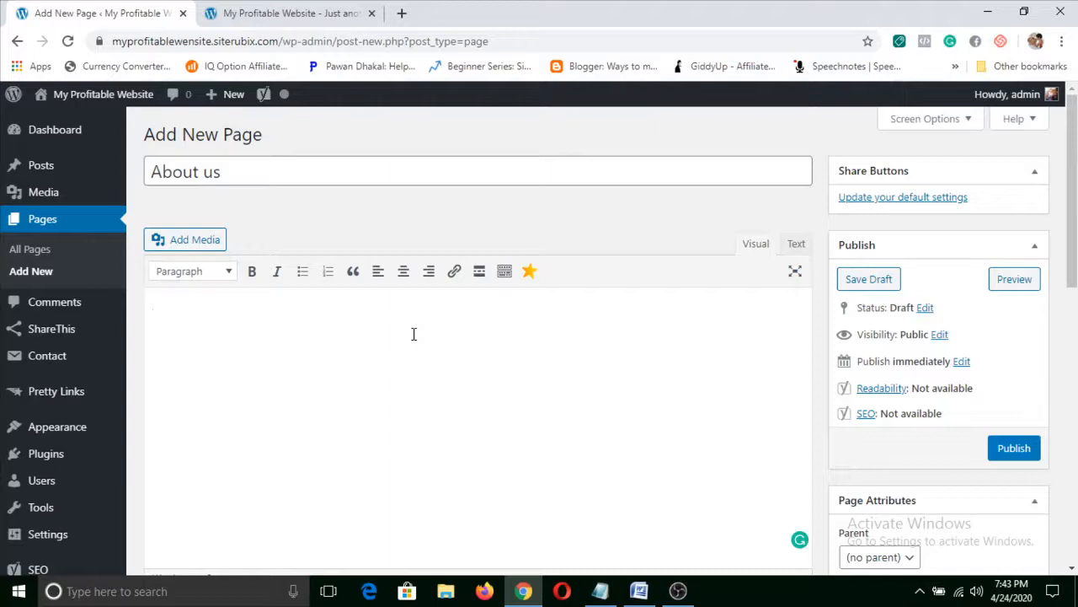
text(Who )
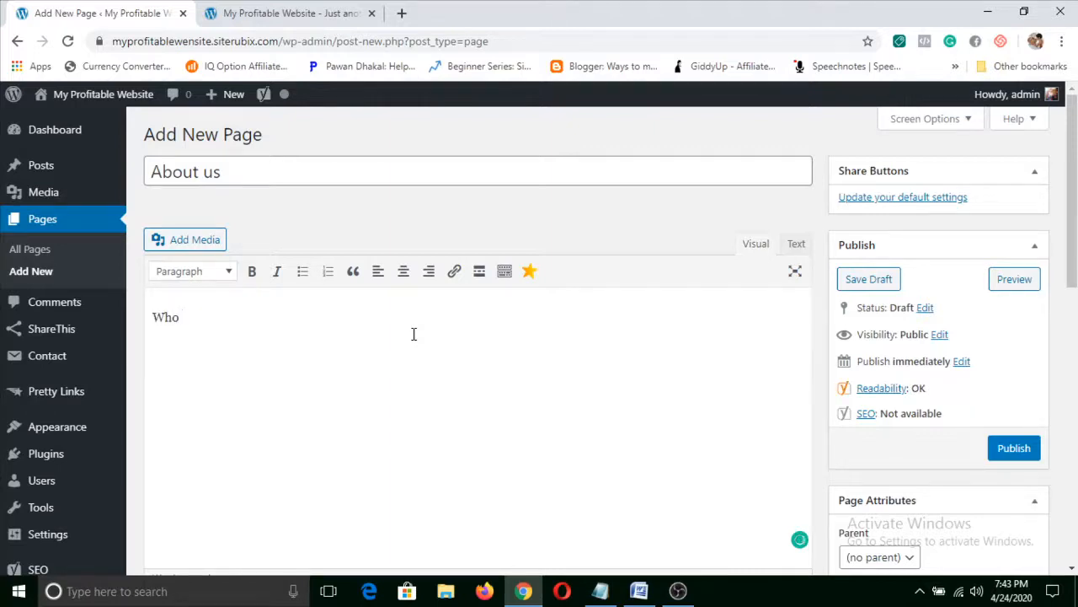
text(are)
text( we)
text(vhb)
text(mkj)
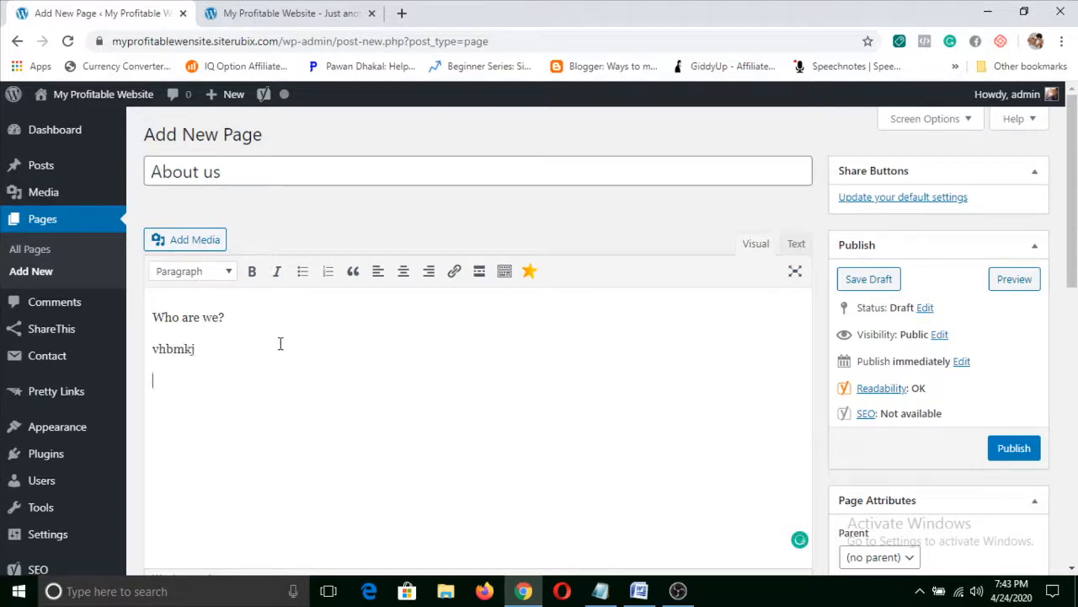
Add the line "Why should you trust us?" to the page body and delete the filler text "vhbmkj".
key(Return)
text(Why )
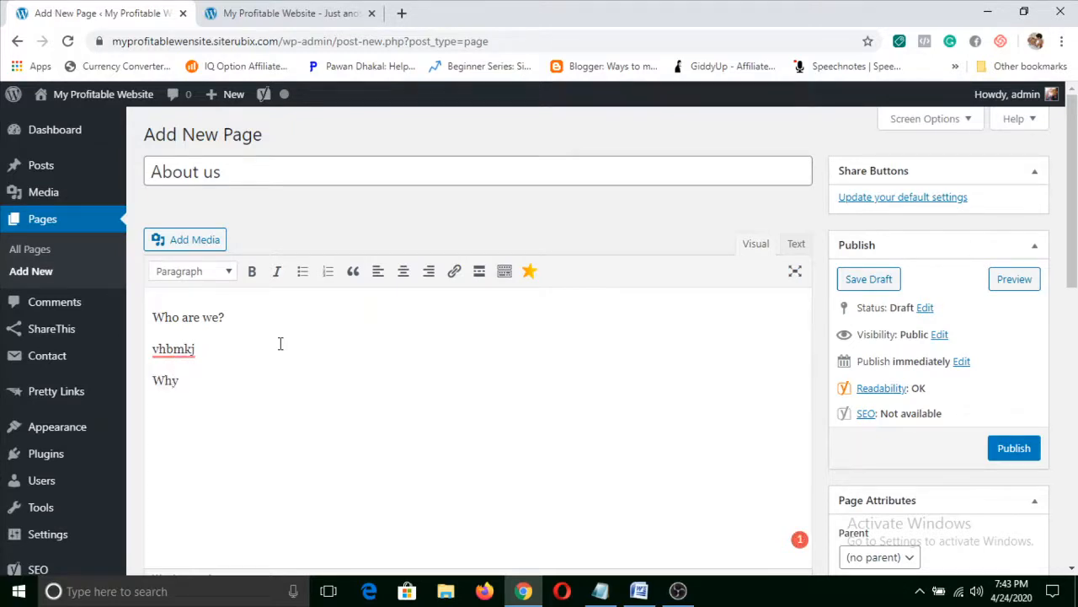
text(should you trust u)
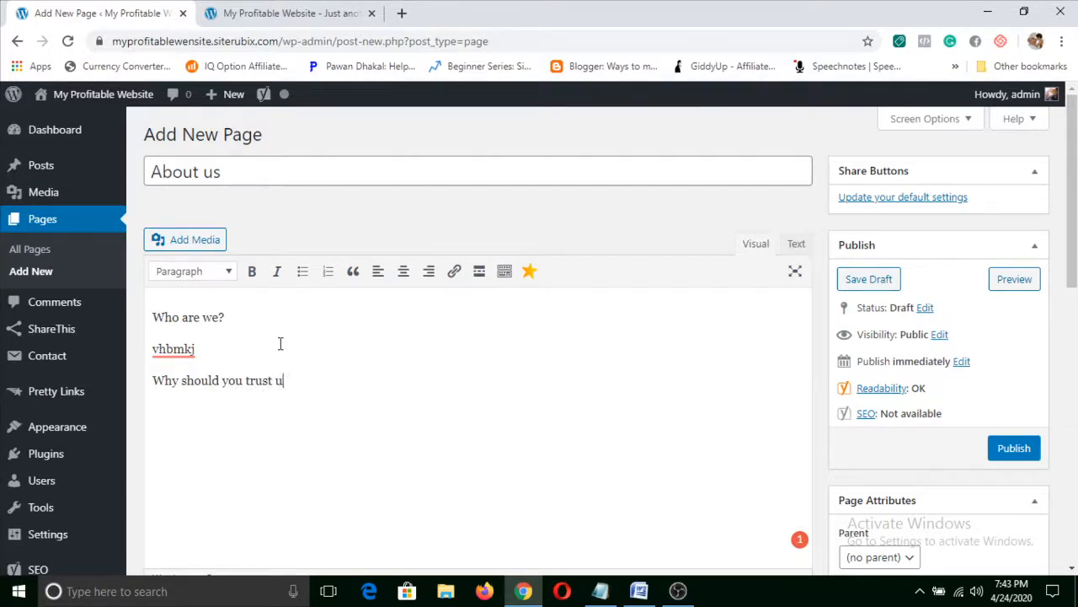
text(s)
scroll(329, 384, down, 1)
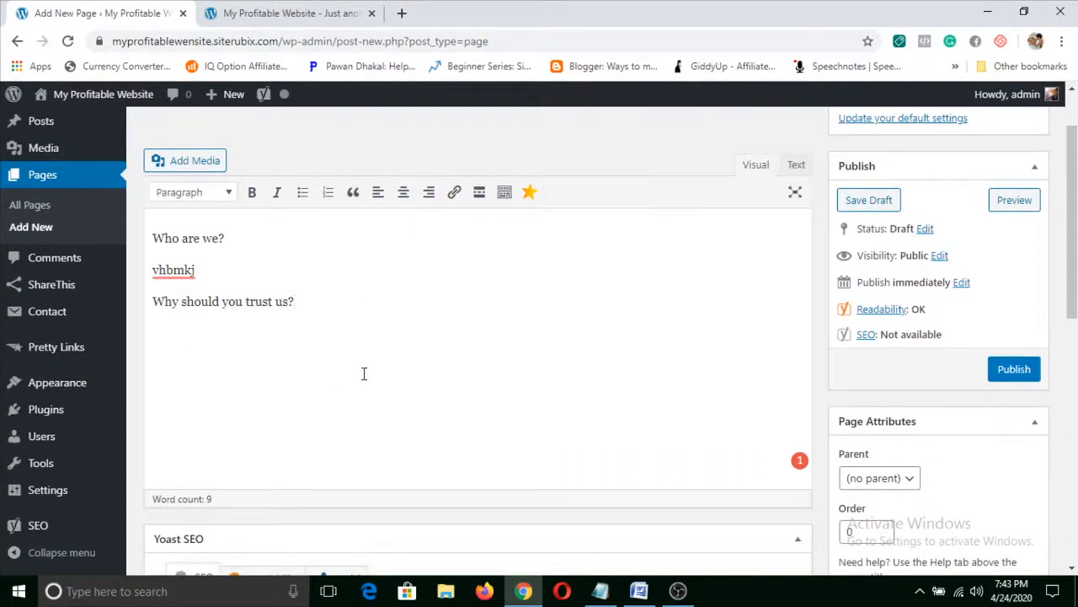
drag(235, 270, 138, 270)
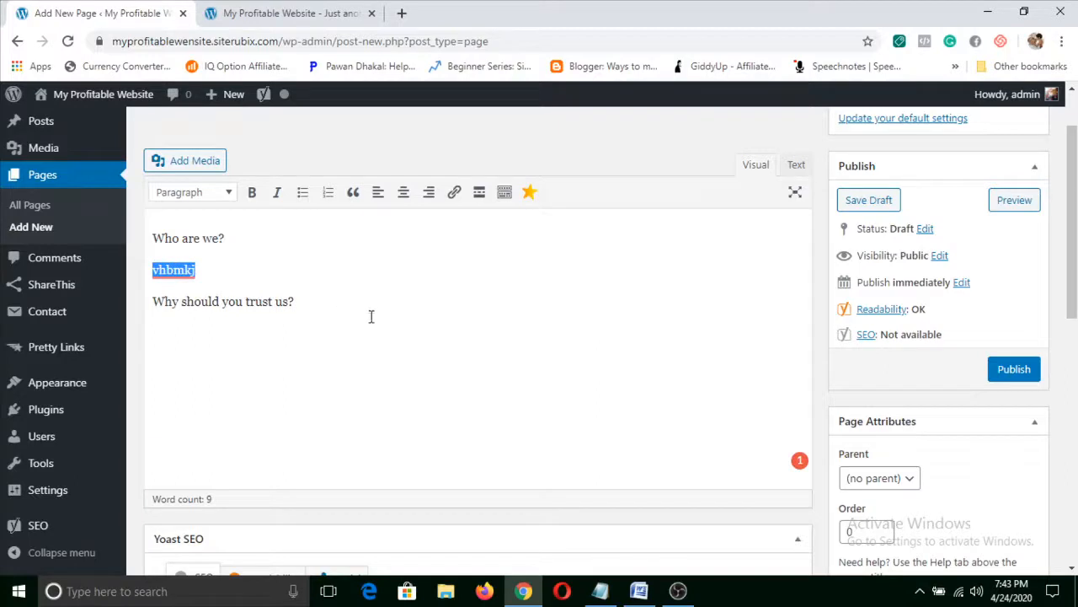
key(BackSpace)
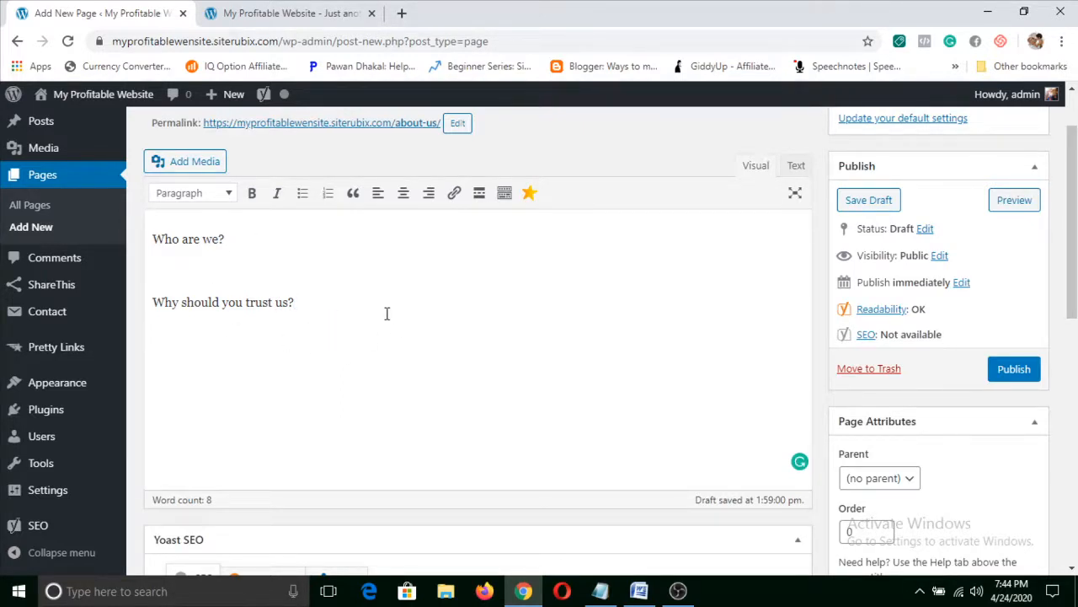
Replace the whole page body with "we are review certain type of products." and publish the "About us" page.
drag(387, 312, 147, 236)
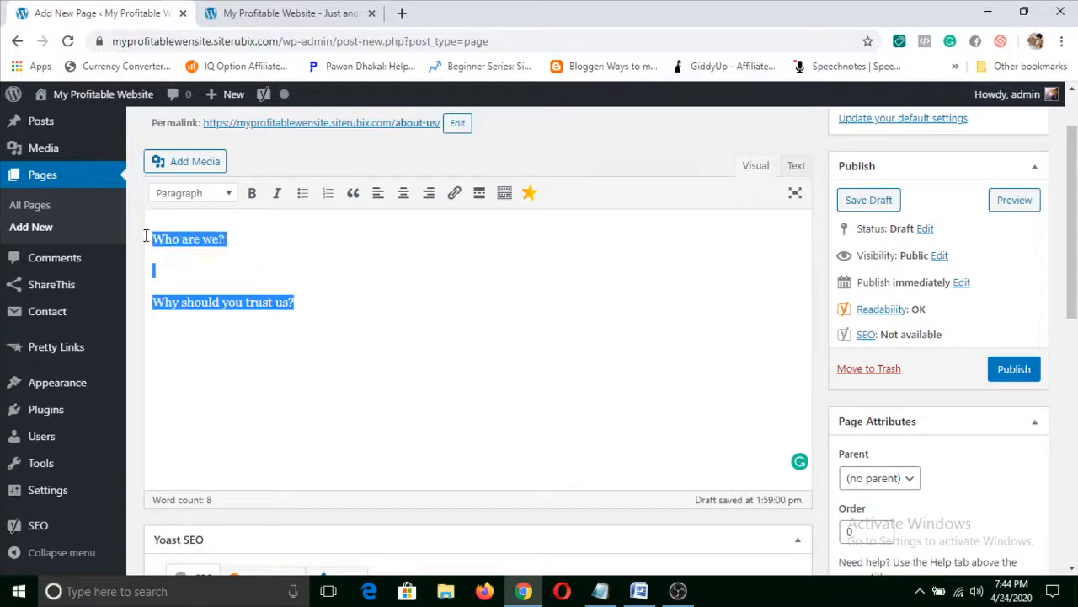
key(BackSpace)
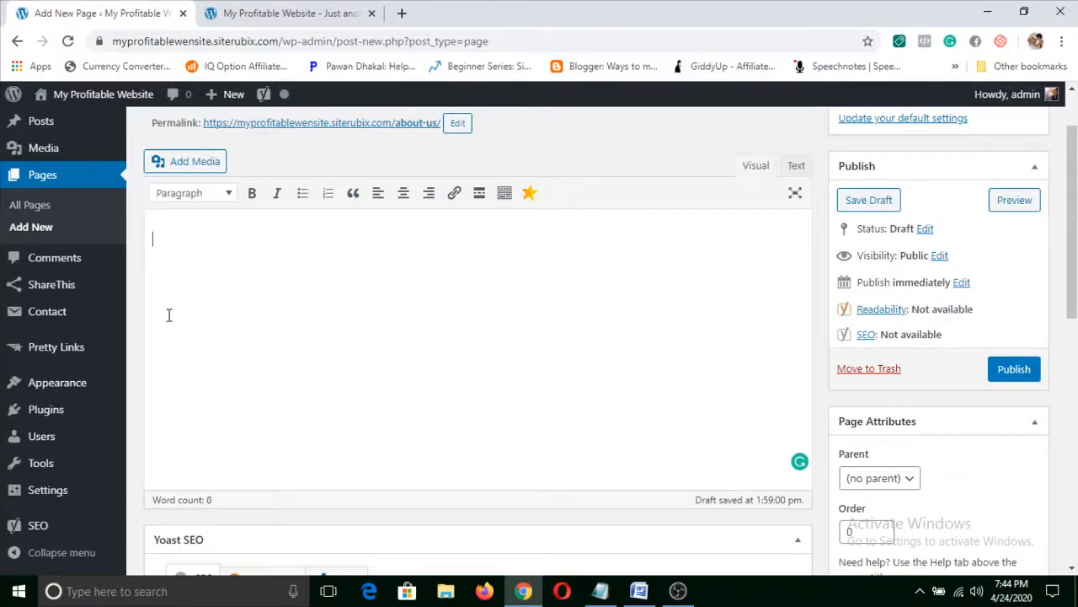
text(we are )
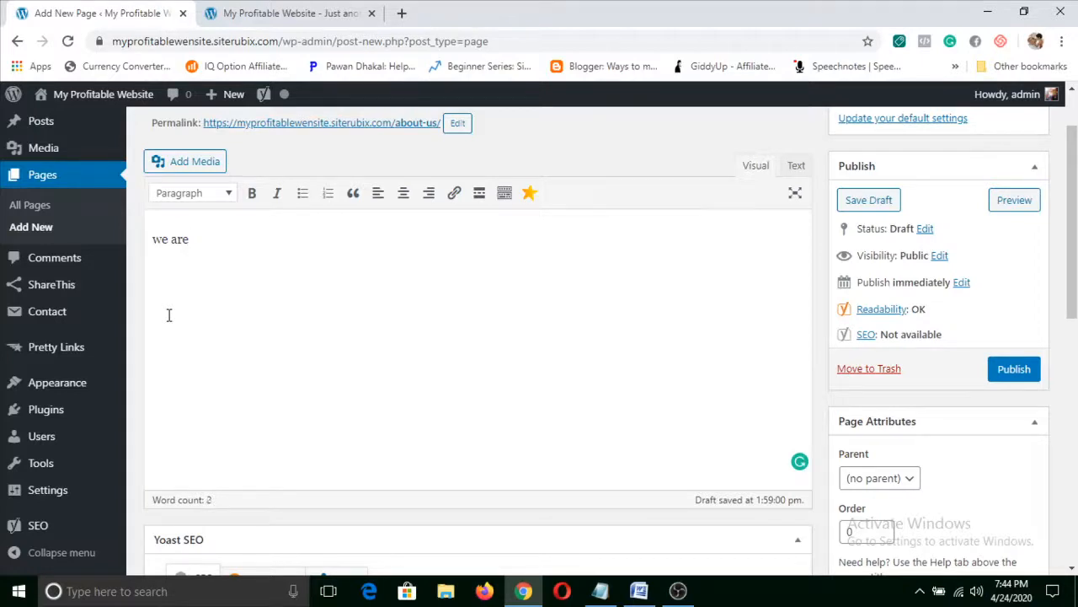
text(review certain type)
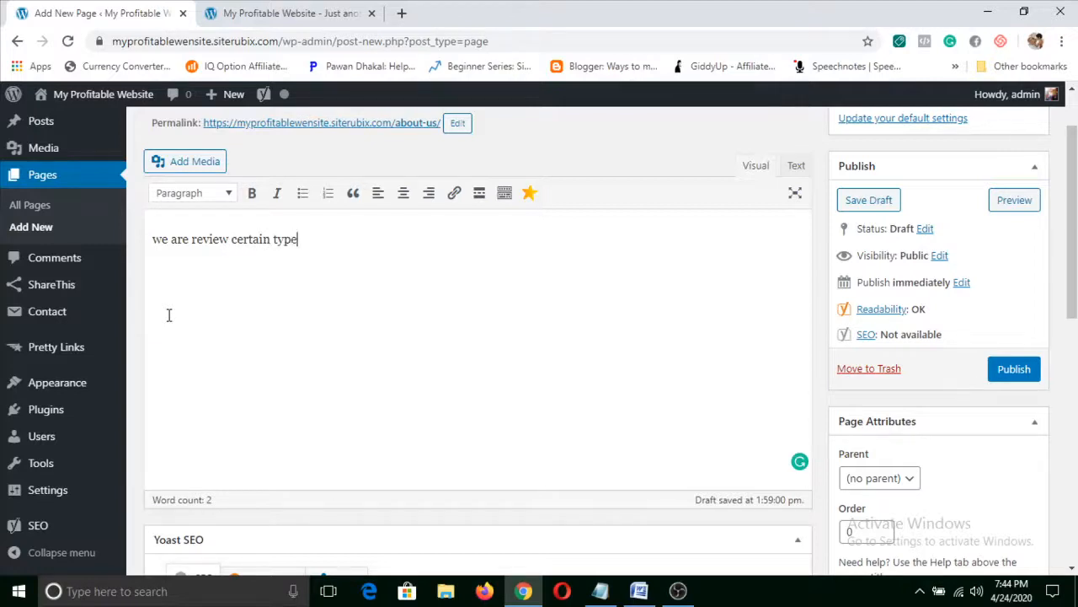
text( of products)
scroll(506, 286, up, 1)
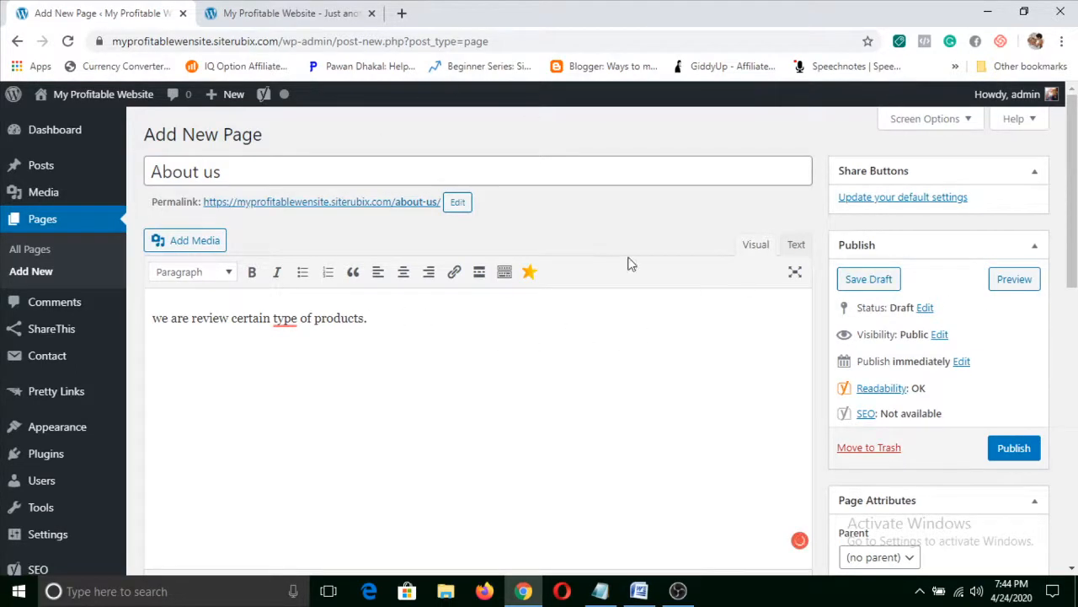
click(1021, 455)
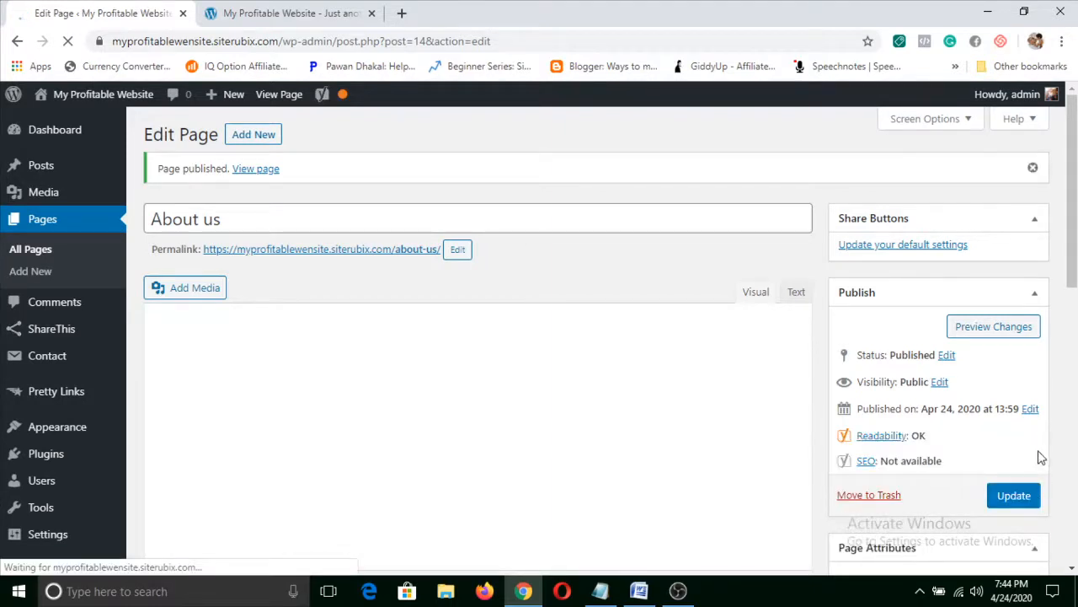
Preview the published "About us" page in a separate browser tab and look over its content.
right_click(1010, 330)
click(1011, 342)
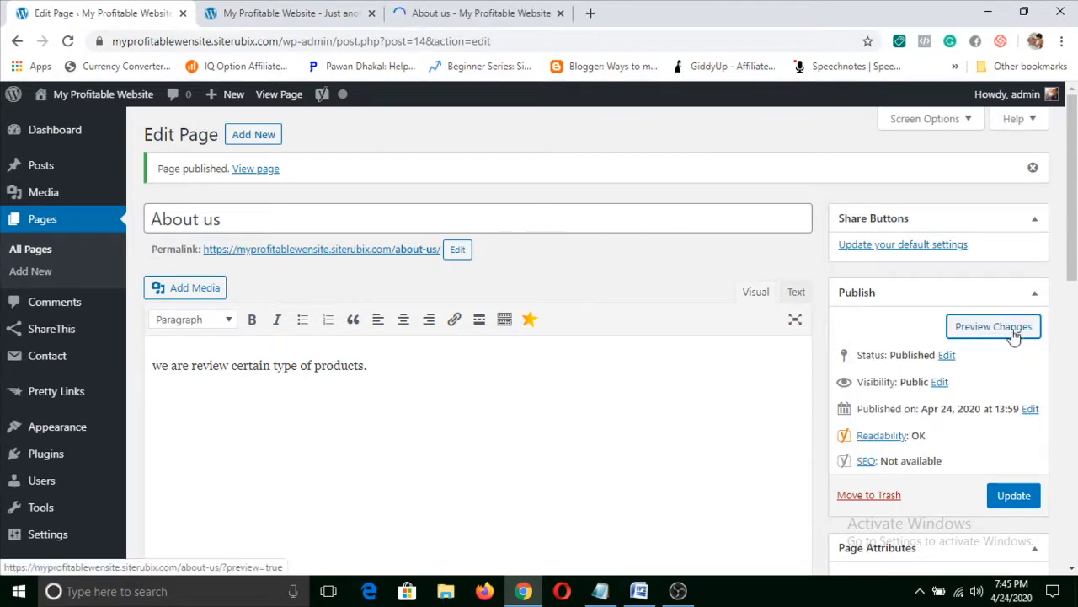
right_click(1016, 337)
click(539, 387)
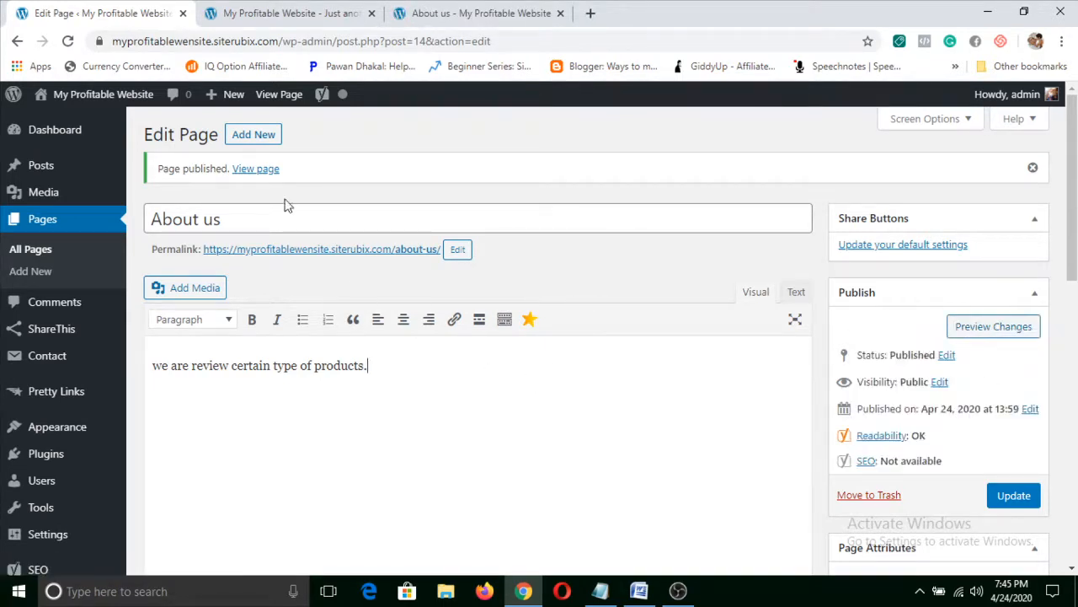
click(249, 7)
click(472, 13)
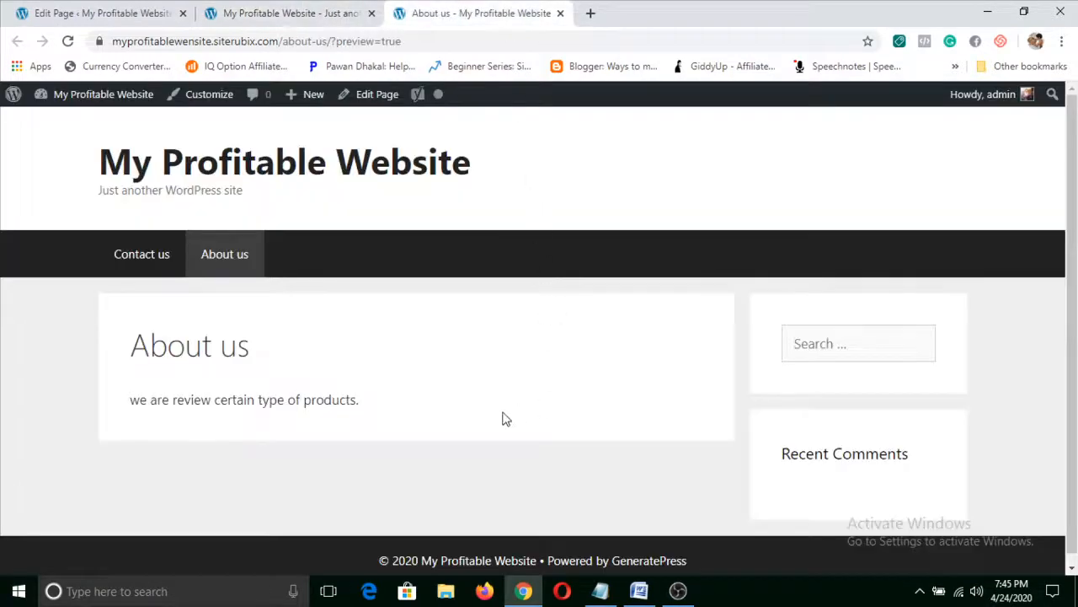
scroll(103, 437, down, 1)
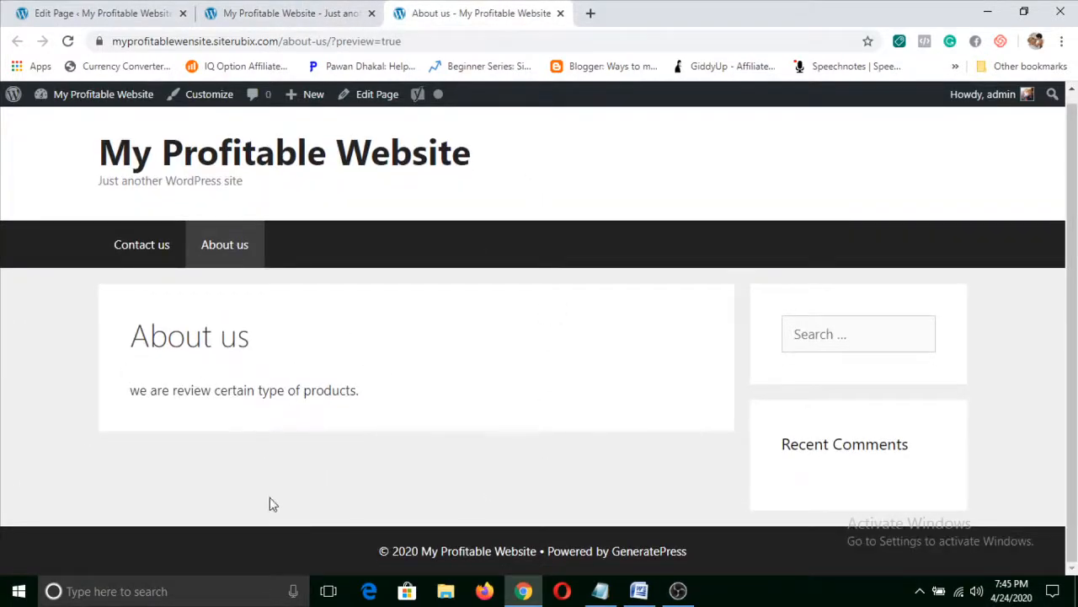
Reload the site's home page to check its navigation menu, close the "About us" preview, and return to the page editor.
click(286, 12)
click(67, 40)
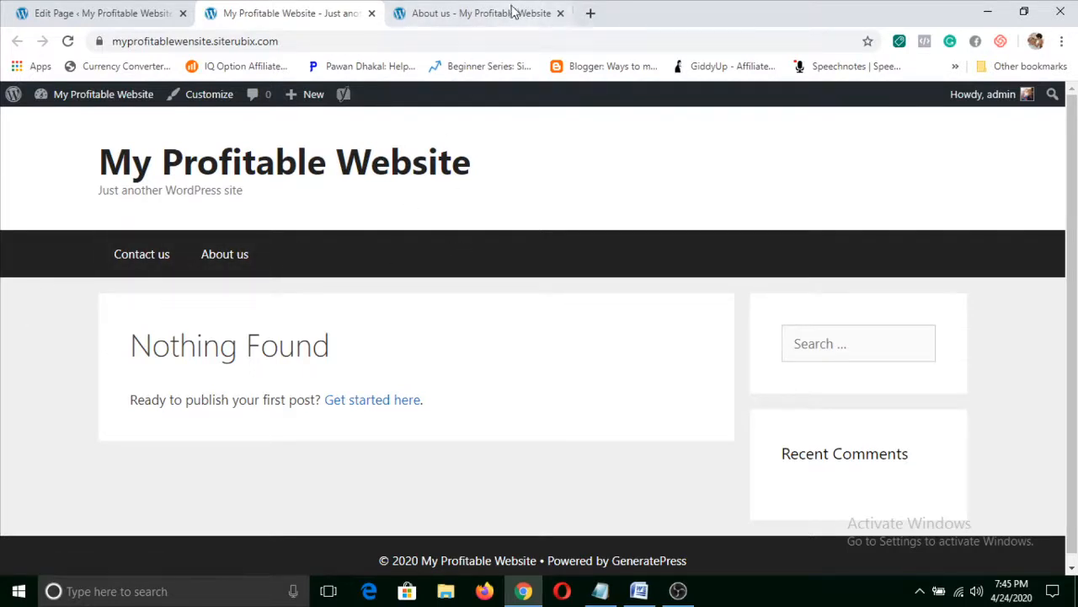
click(561, 13)
click(97, 10)
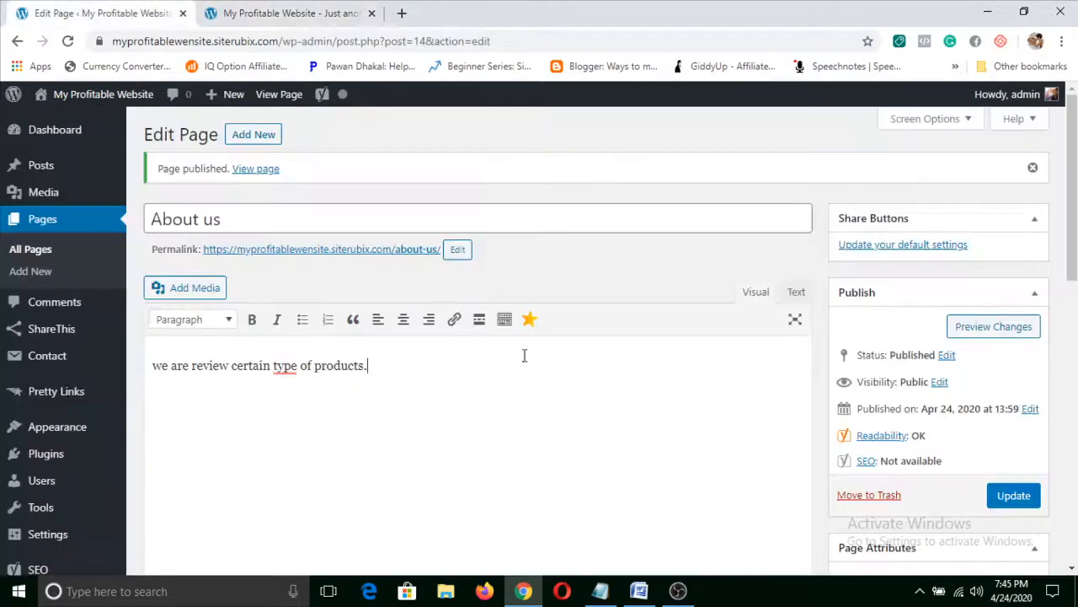
Start another new page from the pages list and title it "Privacy Policy".
click(42, 226)
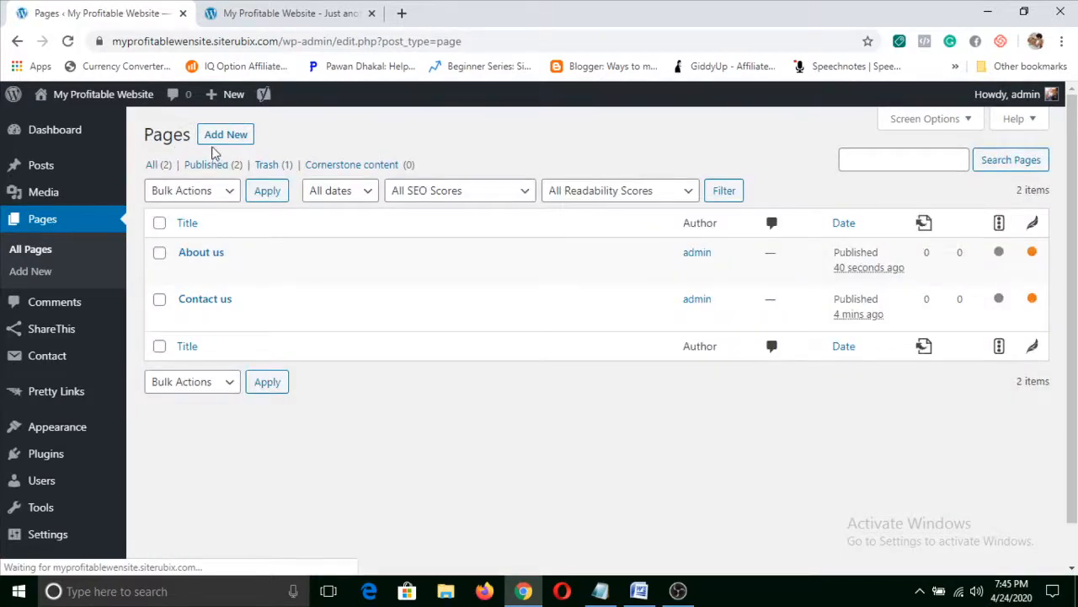
click(223, 136)
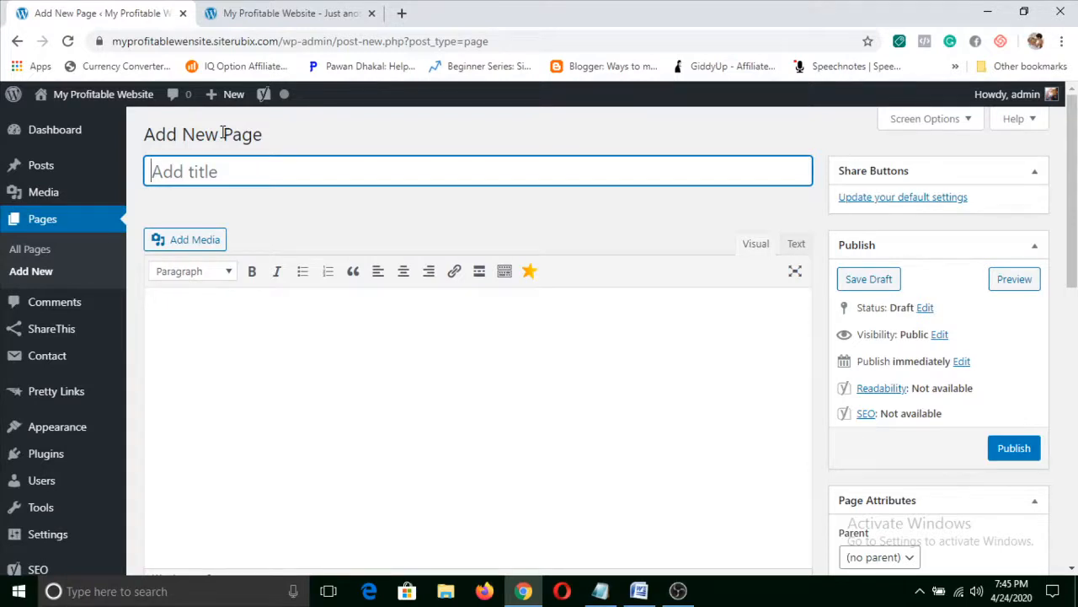
text(Privacy)
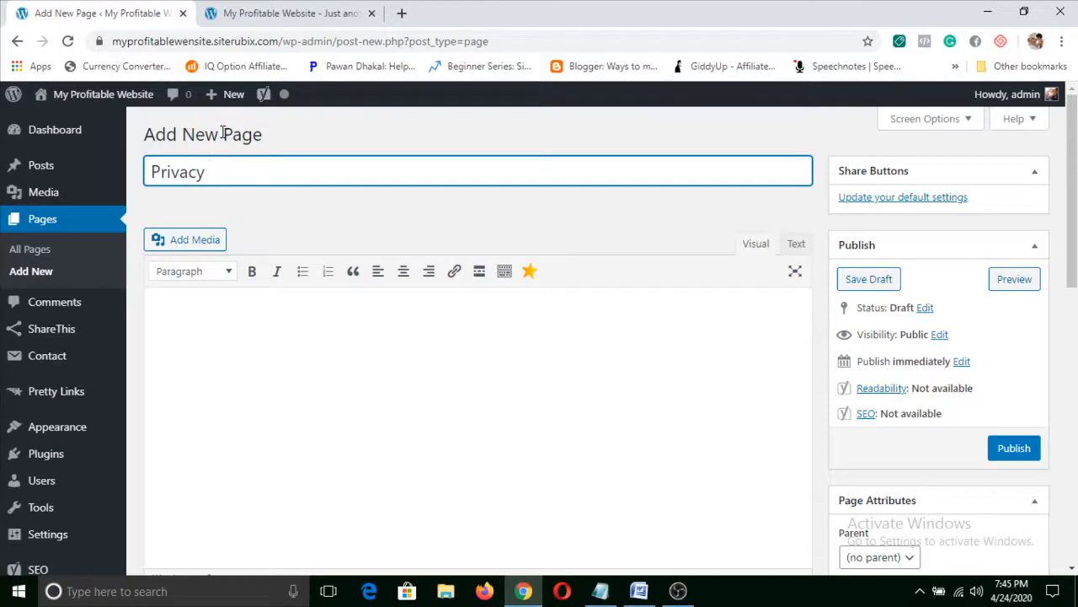
text( Policy)
click(495, 389)
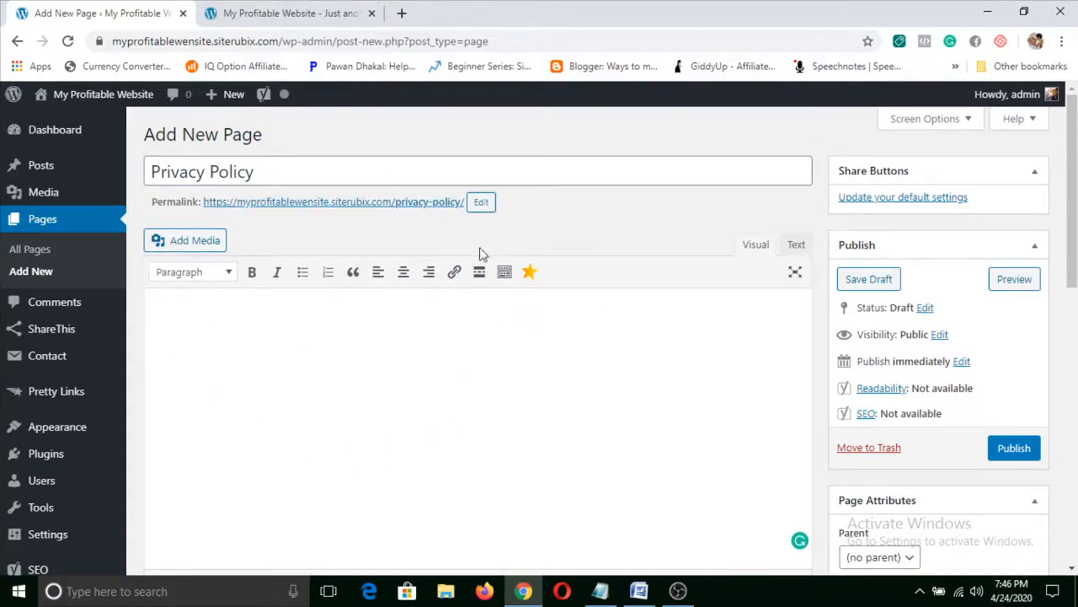
Open the author's existing affiliate marketing website in a new browser tab and go to its Privacy Policy page through the footer link.
click(402, 13)
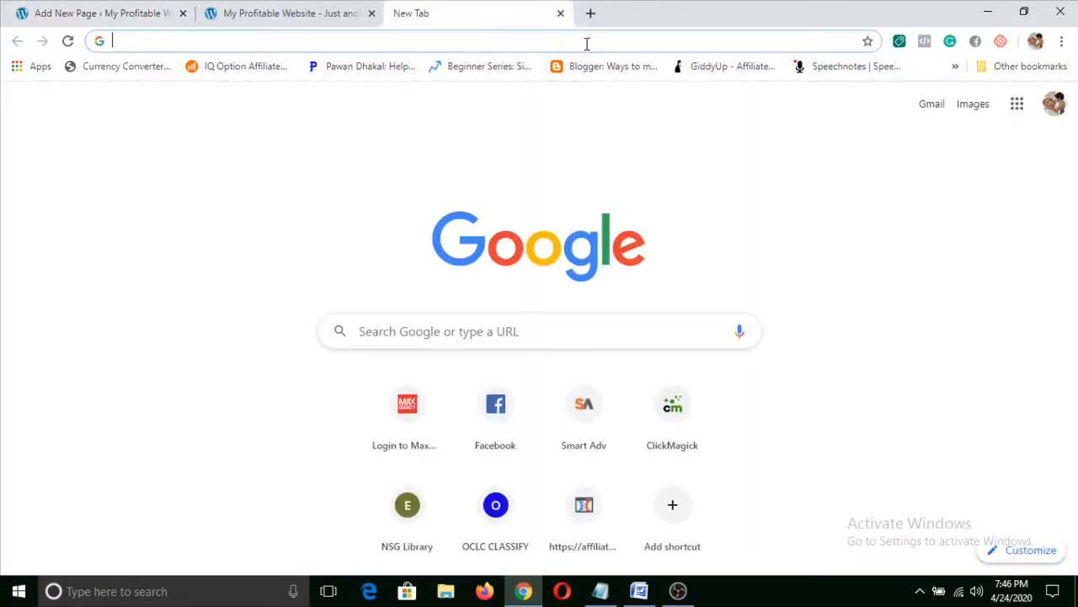
text(pawa)
key(Return)
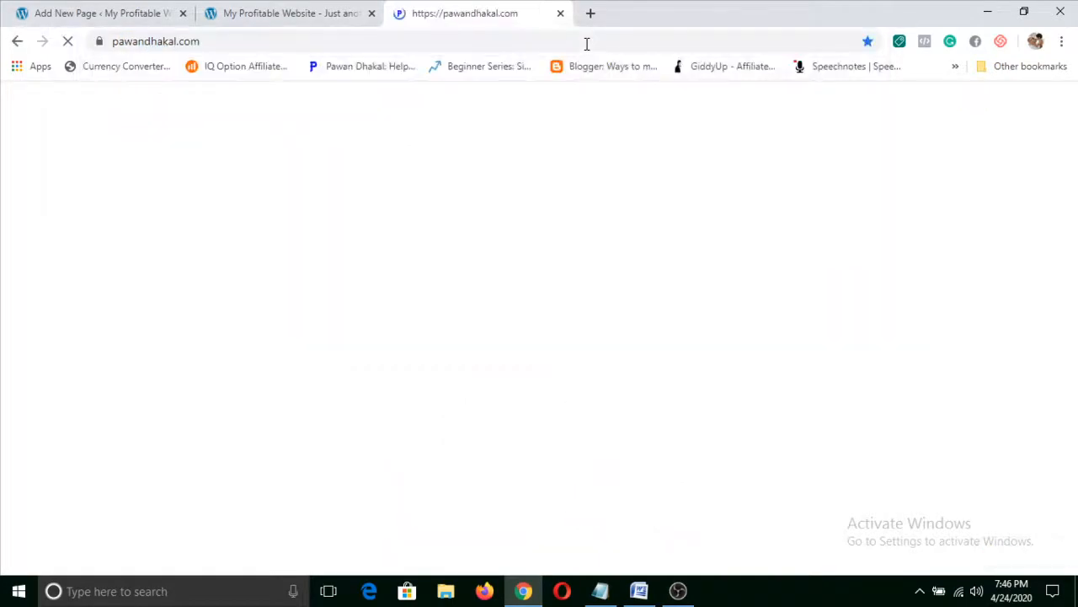
scroll(653, 329, down, 15)
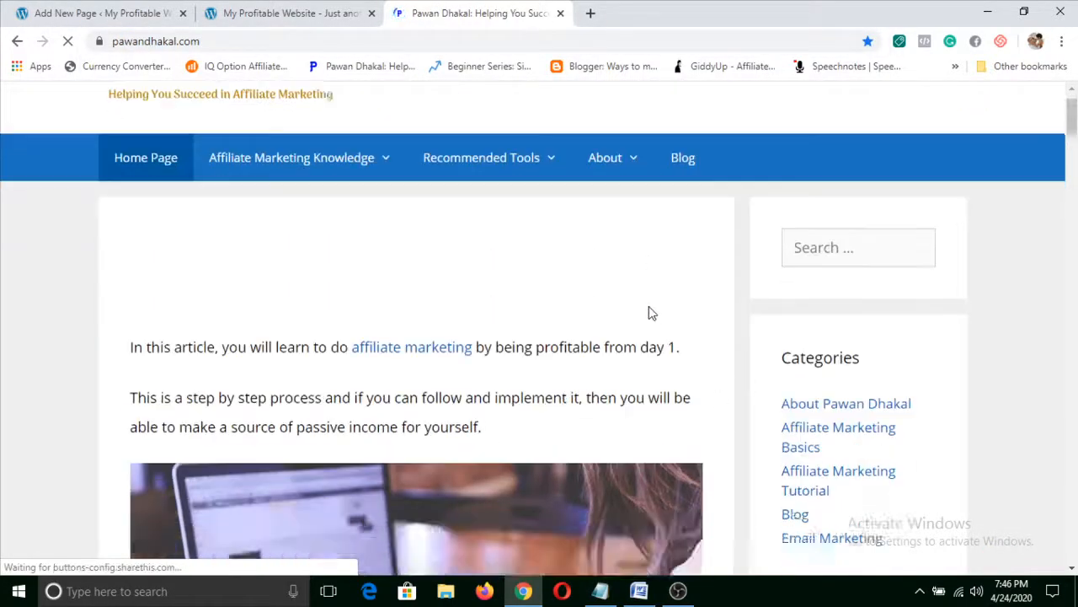
scroll(665, 364, down, 20)
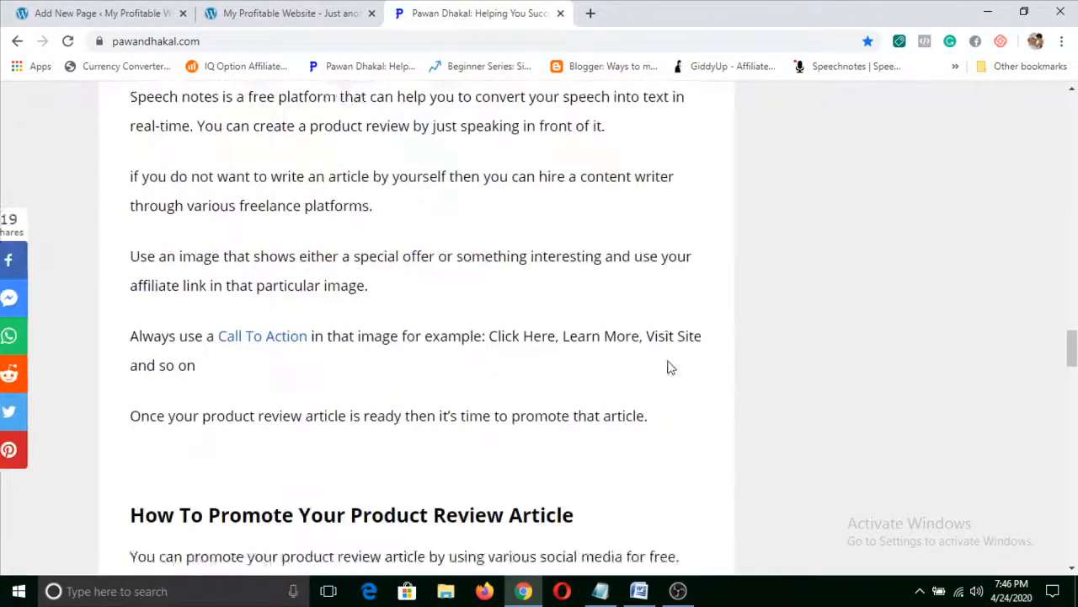
scroll(678, 375, down, 15)
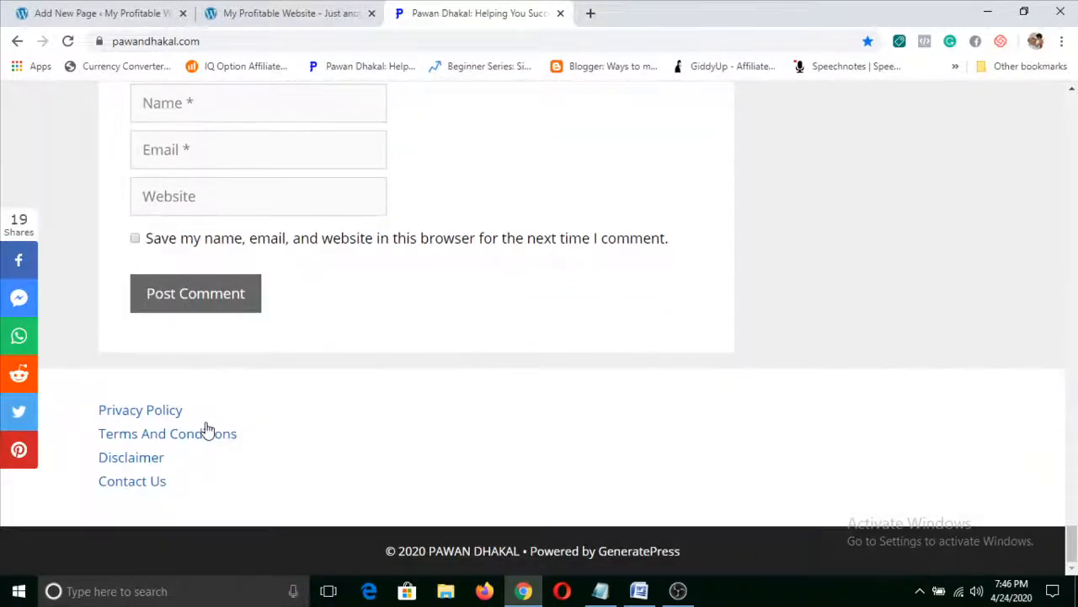
click(149, 412)
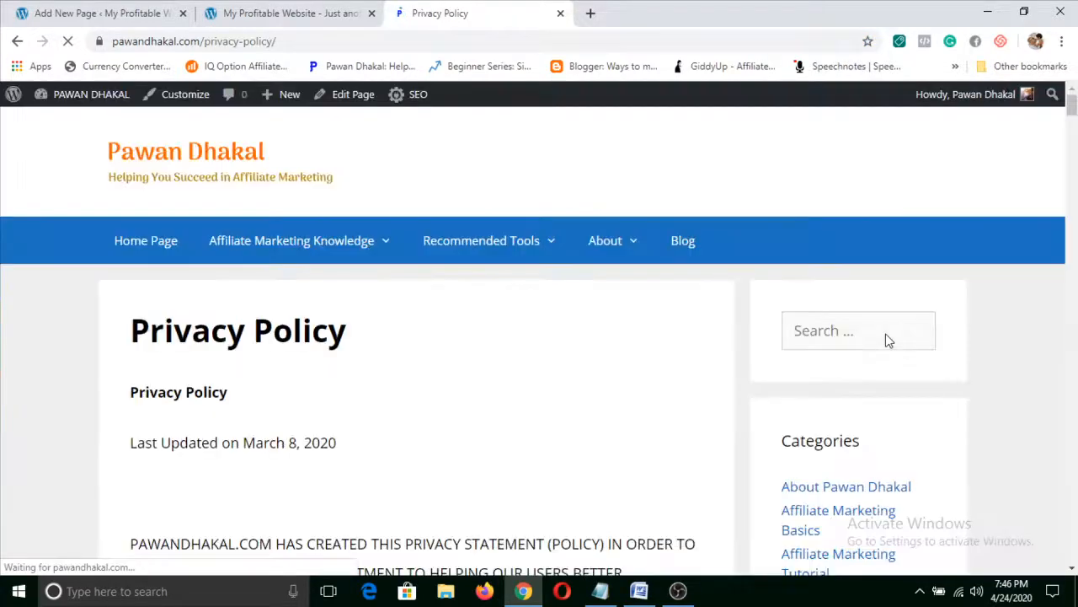
Copy the entire privacy policy text, from the bold "Privacy Policy" heading through the final paragraph under "NOTICE".
scroll(412, 354, down, 2)
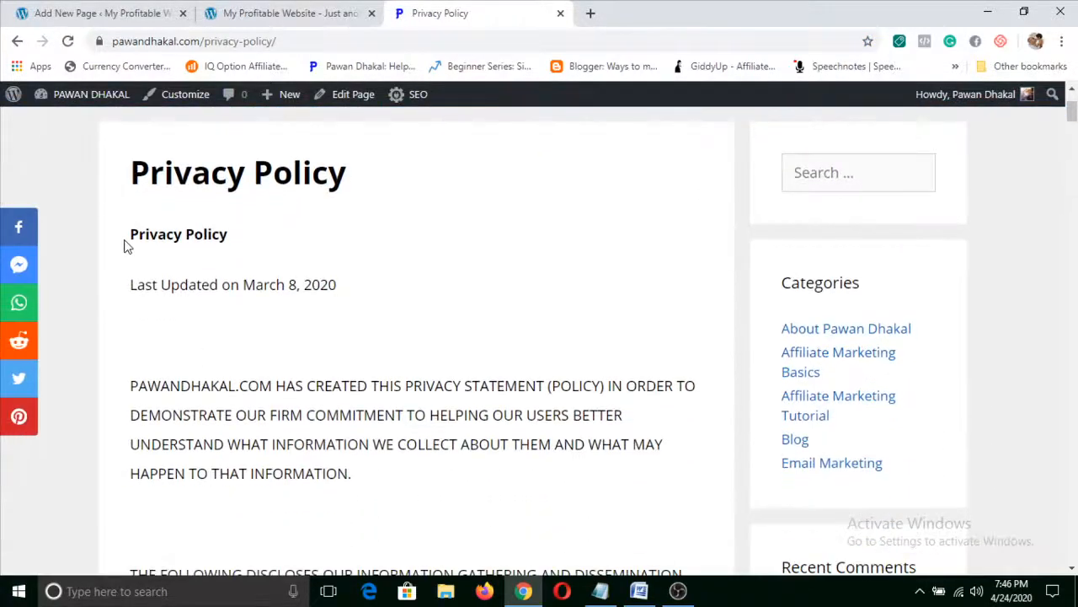
drag(131, 237, 485, 328)
click(484, 328)
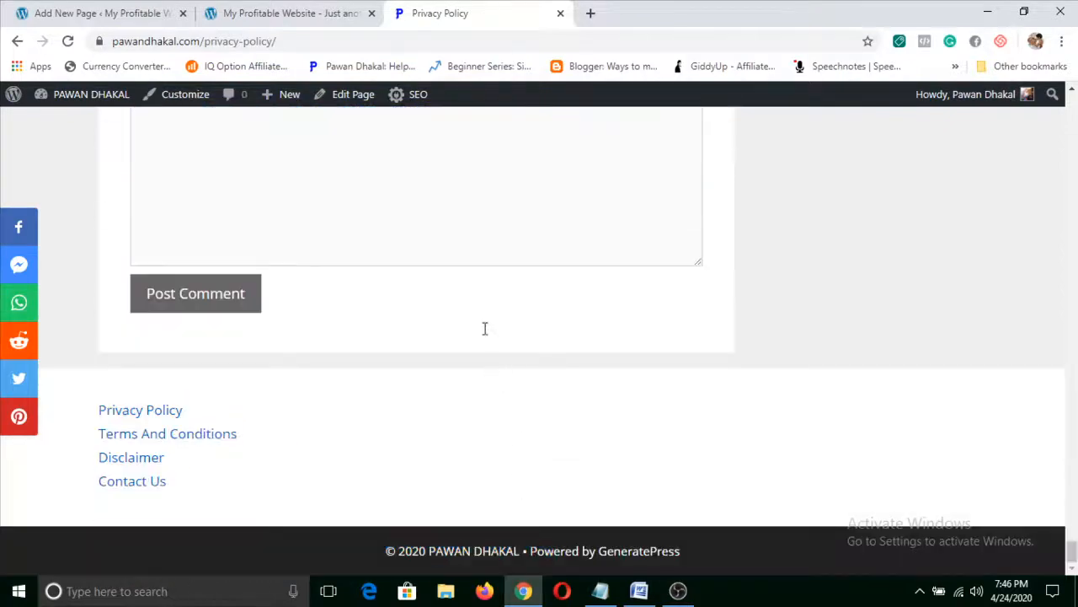
drag(472, 105, 215, 227)
scroll(297, 230, up, 3)
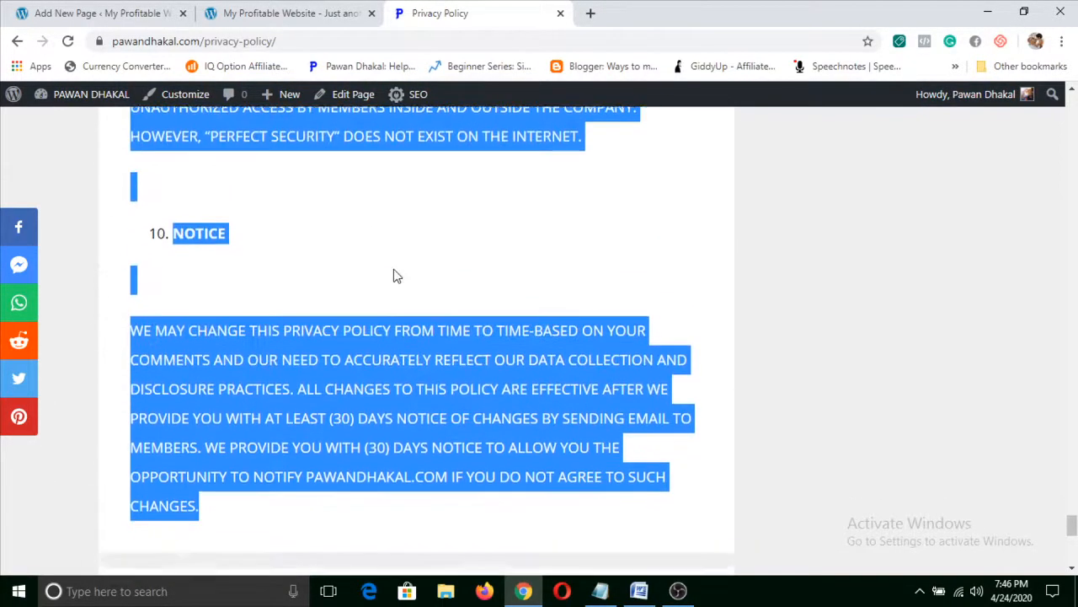
scroll(396, 274, down, 1)
right_click(332, 344)
click(354, 350)
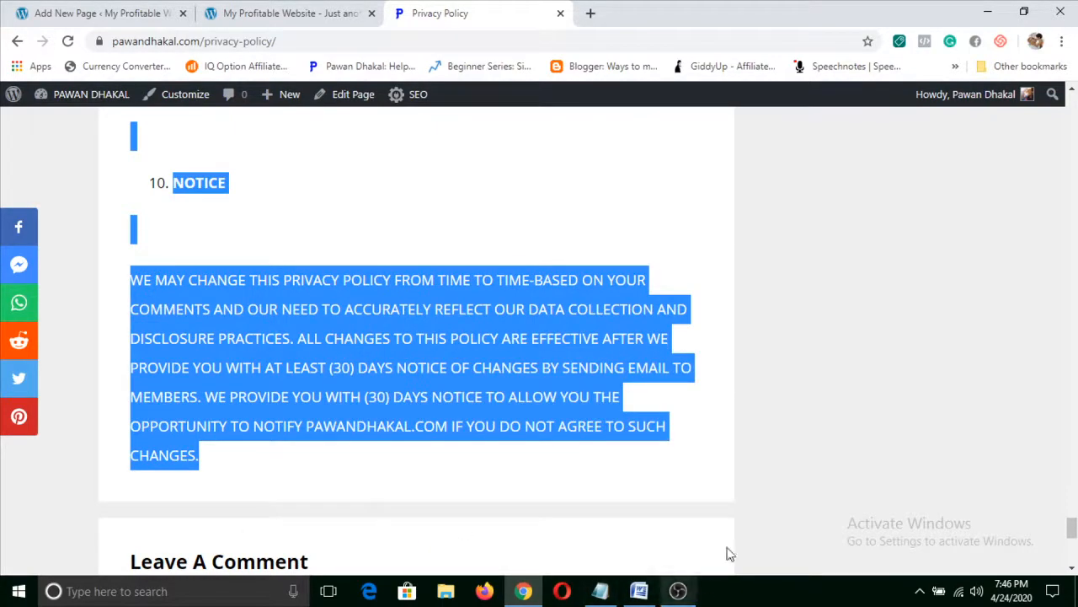
Switch to the "Privacy Policy" document in Microsoft Word and replace all its content with the copied policy text.
mouse_move(642, 594)
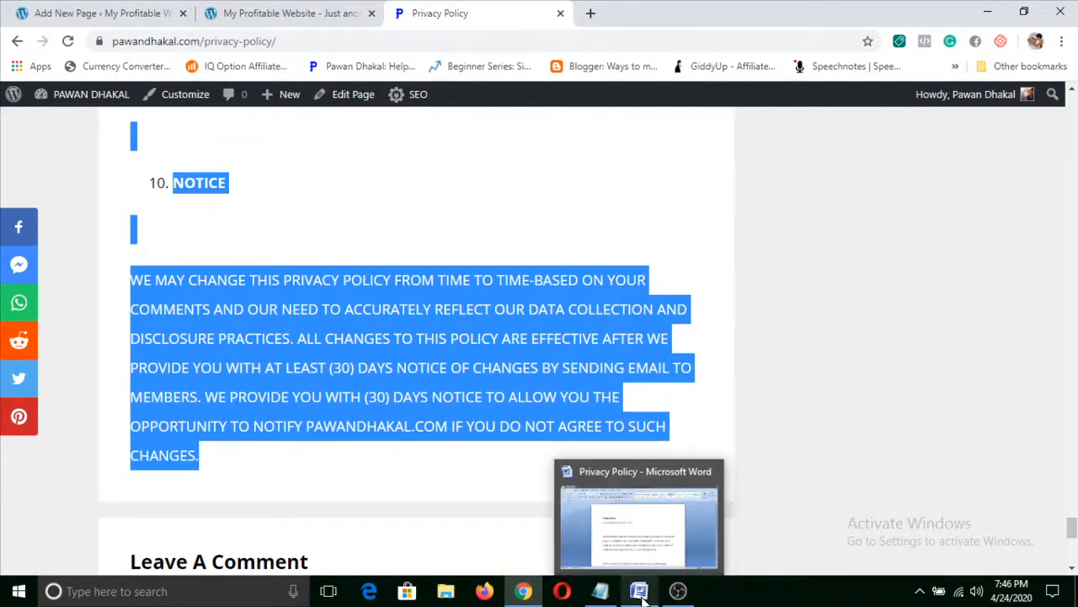
click(647, 530)
key(ctrl+a)
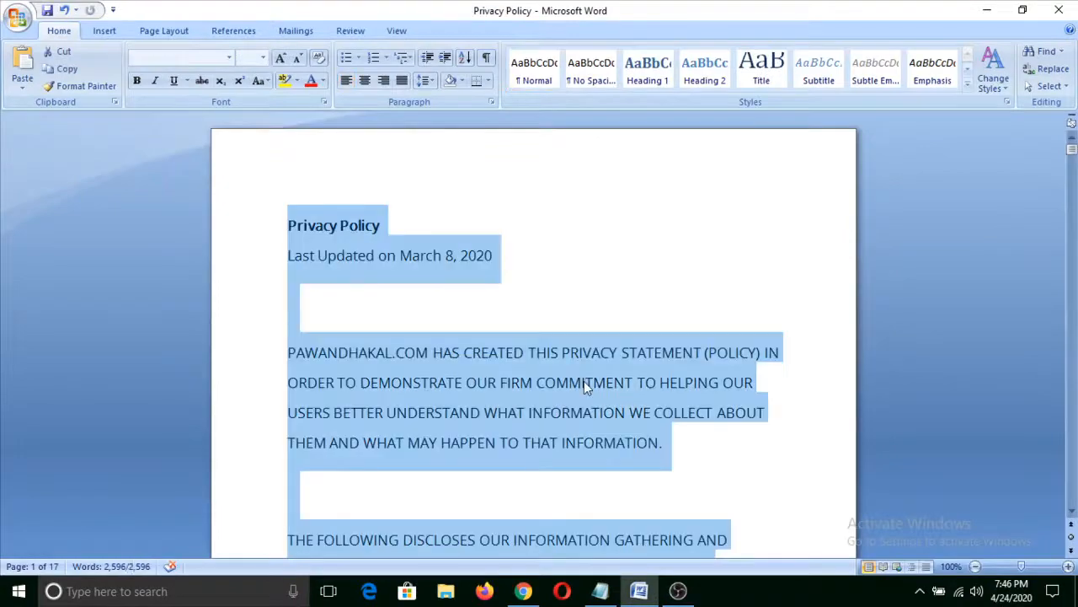
key(Delete)
key(ctrl+v)
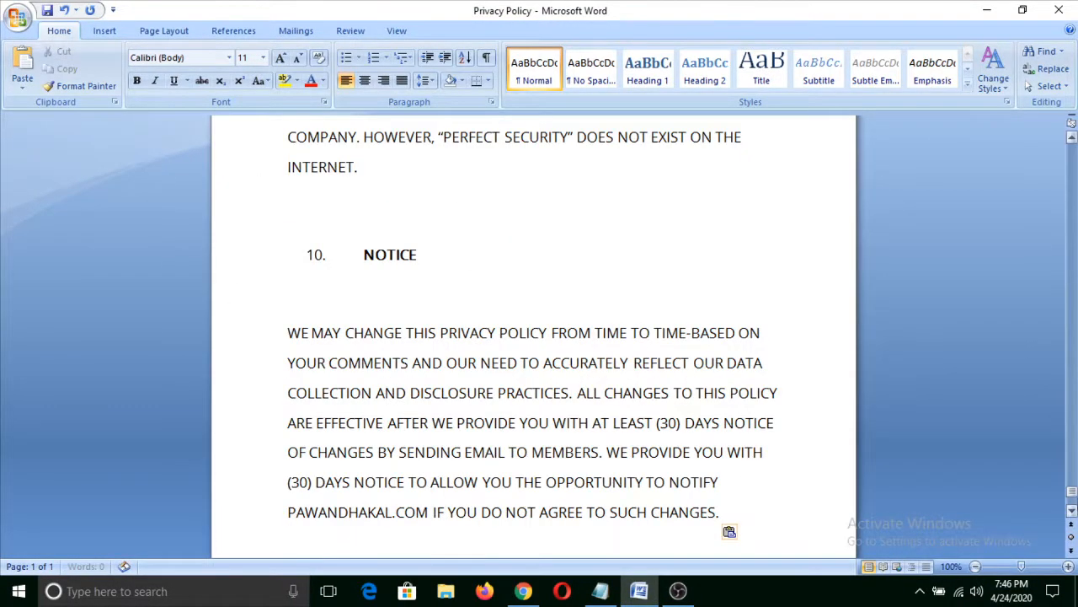
Copy the old website domain from the start of the policy's opening sentence.
drag(1071, 491, 1071, 145)
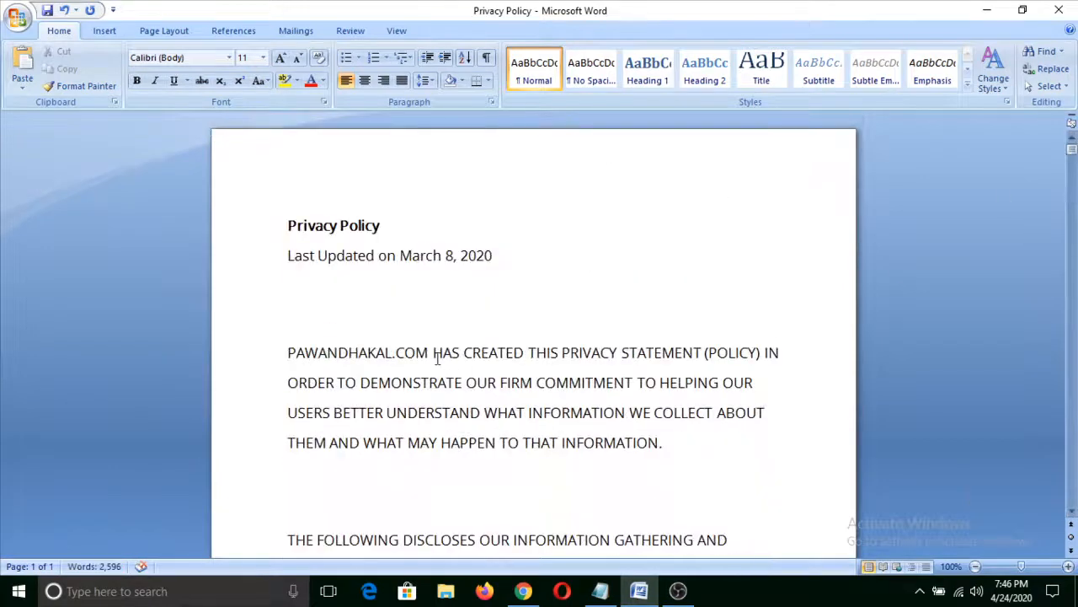
mouse_move(429, 352)
mouse_down()
mouse_move(291, 352)
mouse_move(425, 354)
mouse_up()
click(348, 353)
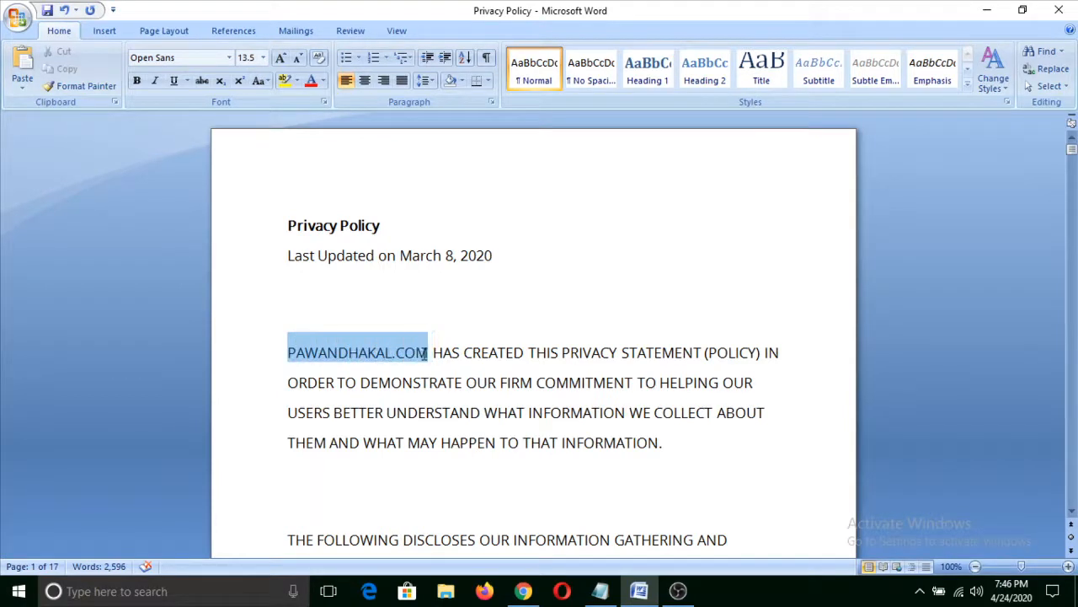
right_click(405, 355)
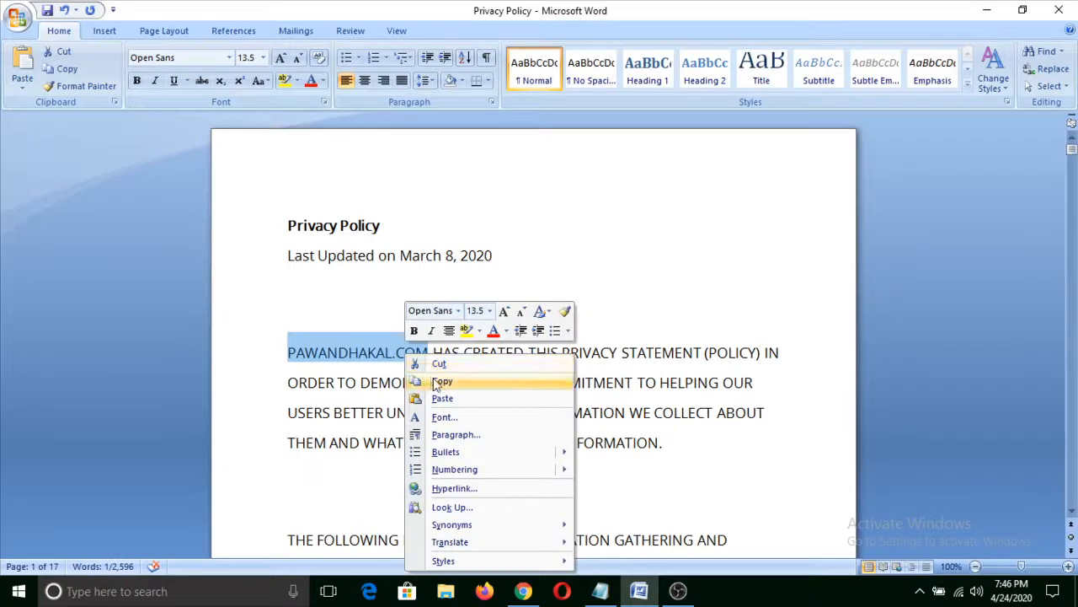
click(440, 381)
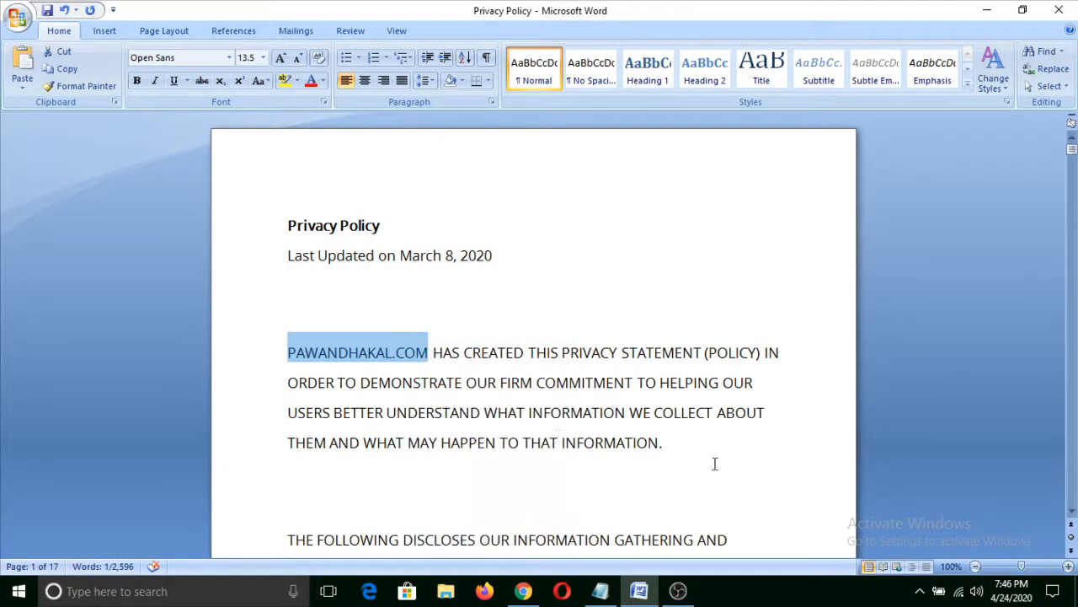
click(696, 445)
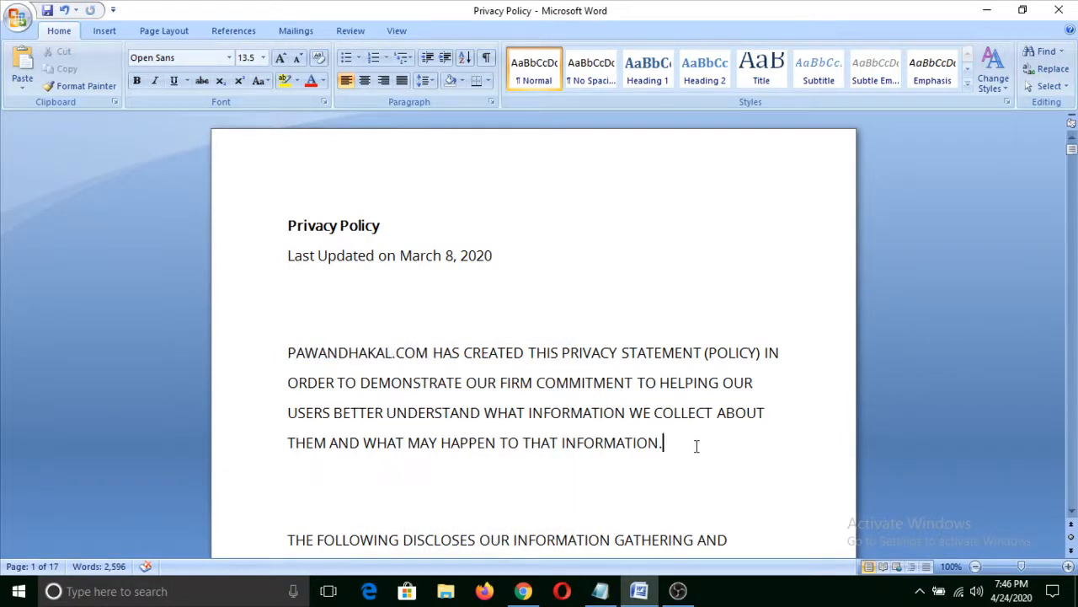
Replace every occurrence of the copied old domain in the document with "MYPROFITABLEWEBSITE".
key(ctrl+f)
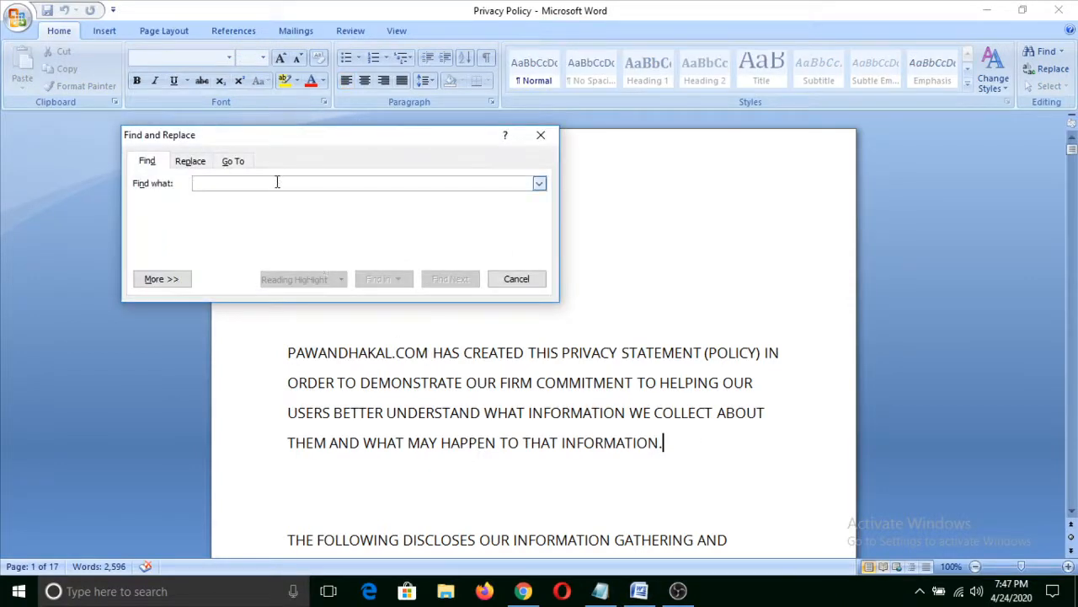
key(ctrl+v)
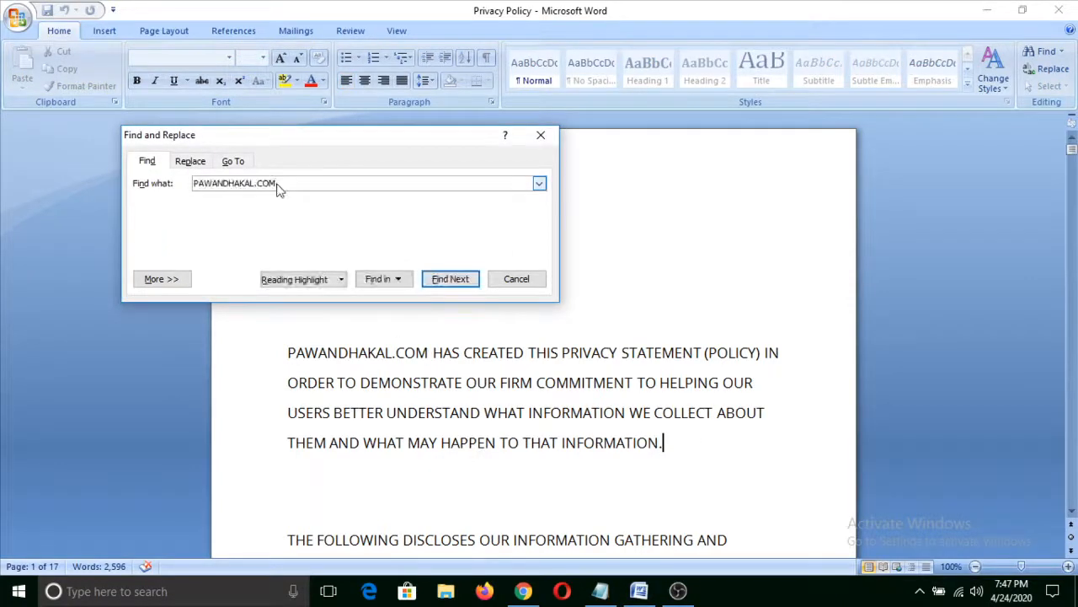
click(190, 161)
click(268, 230)
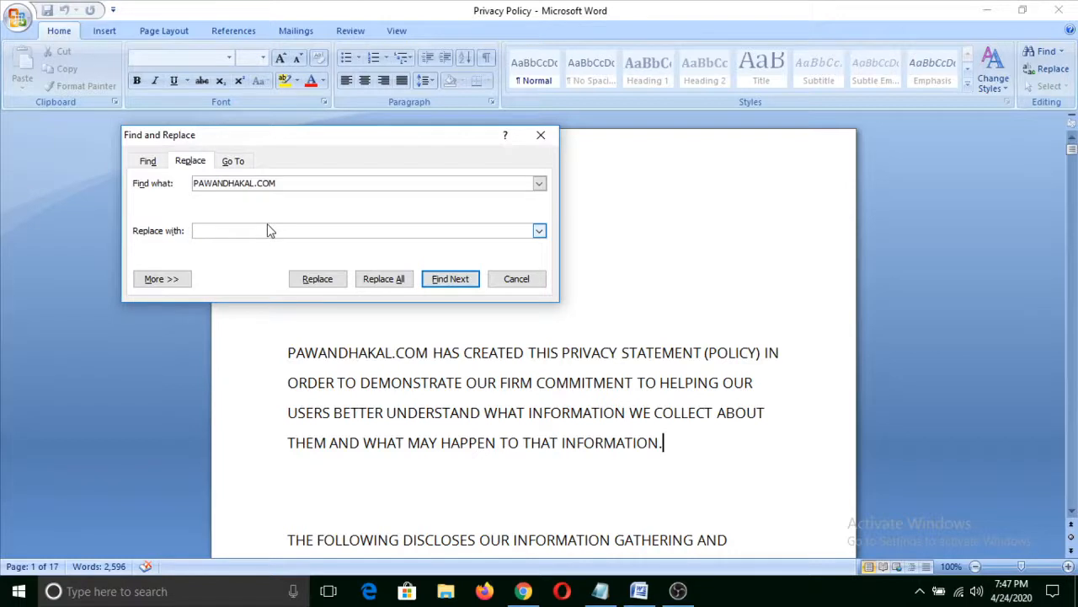
text(MYPROFITABLEWEBSITE)
click(384, 279)
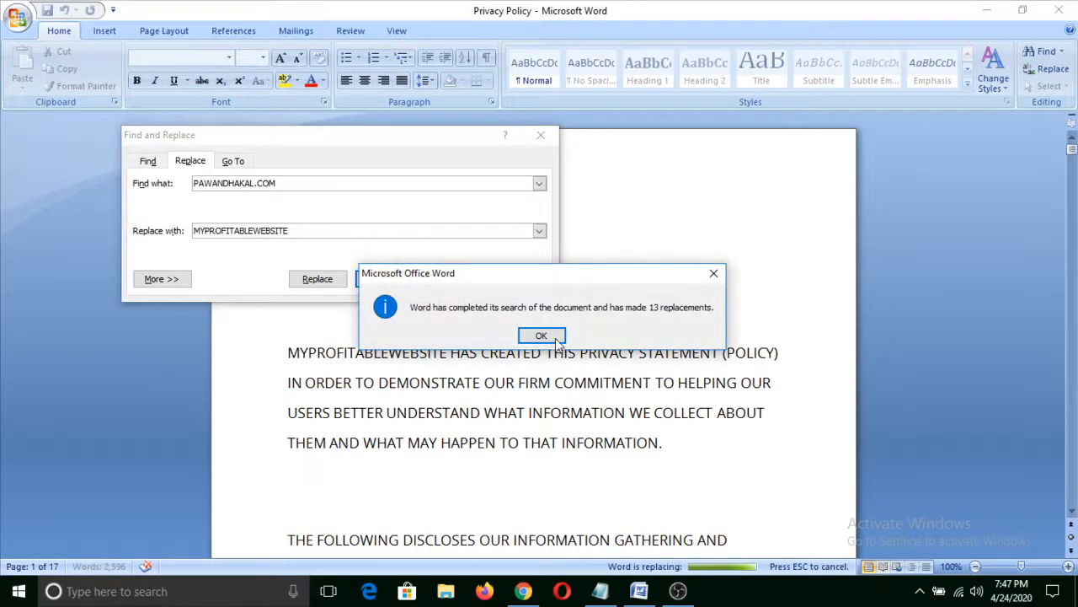
key(Return)
click(540, 135)
scroll(522, 387, up, 4)
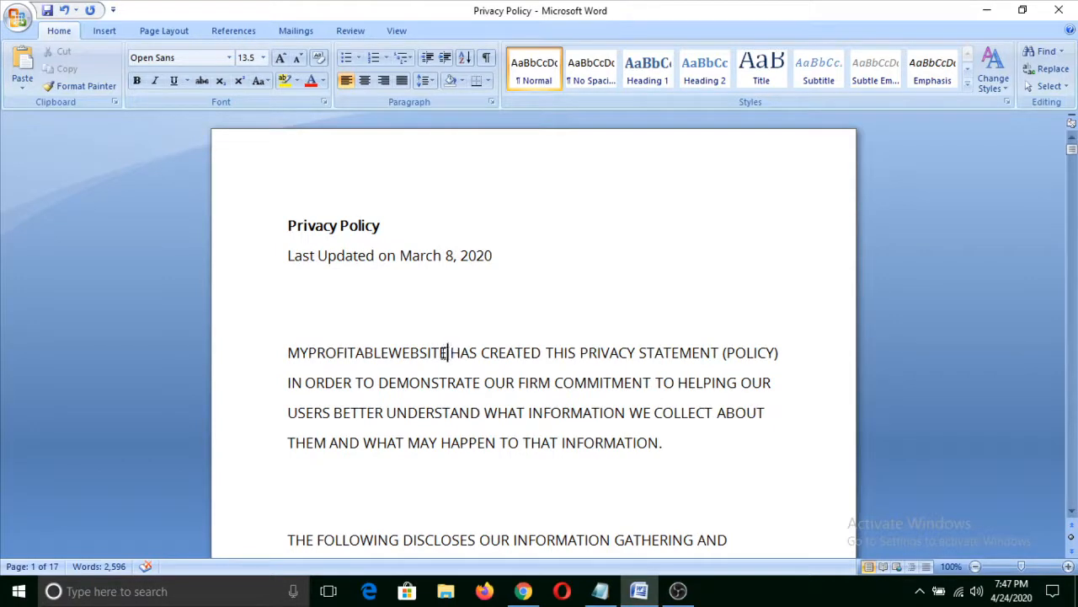
Replace every occurrence of "MYPROFITABLEWEBSITE" in the document with "MYPROFITABLEWEBSITE.COM".
drag(448, 353, 290, 354)
right_click(314, 354)
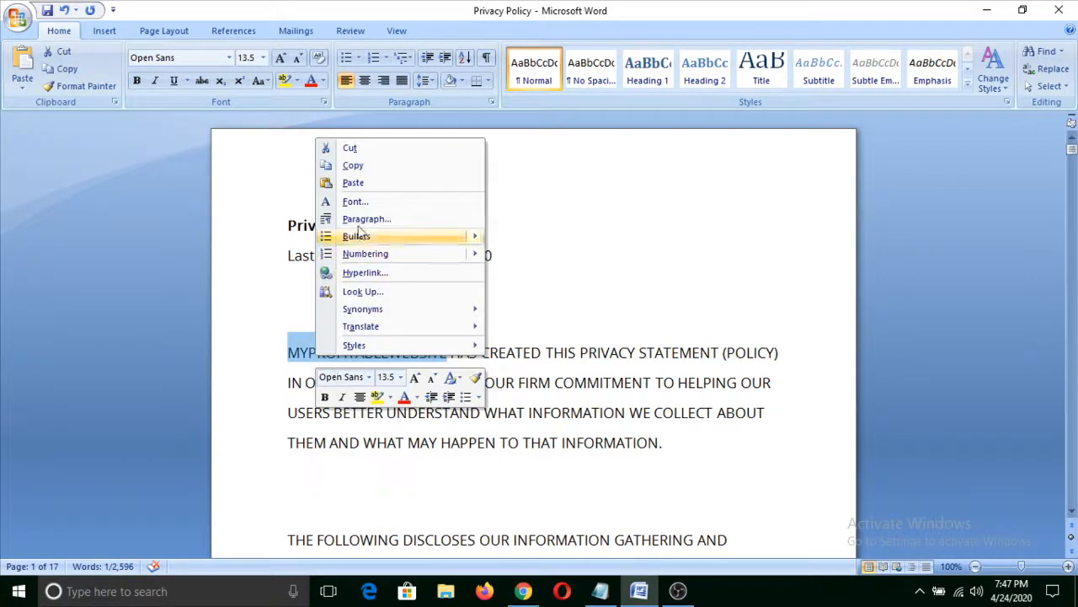
click(353, 165)
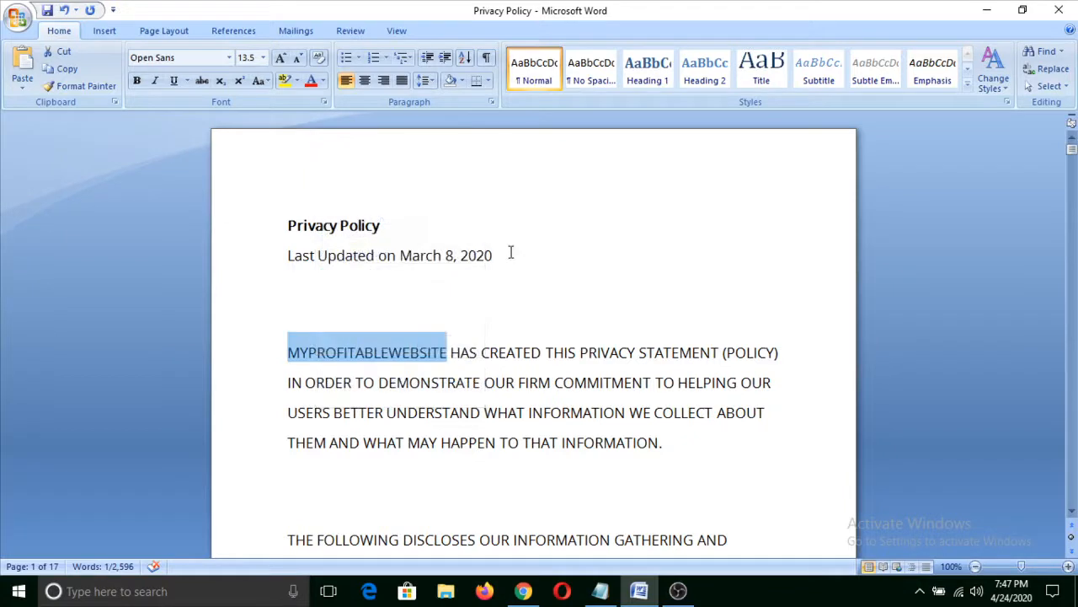
key(ctrl+f)
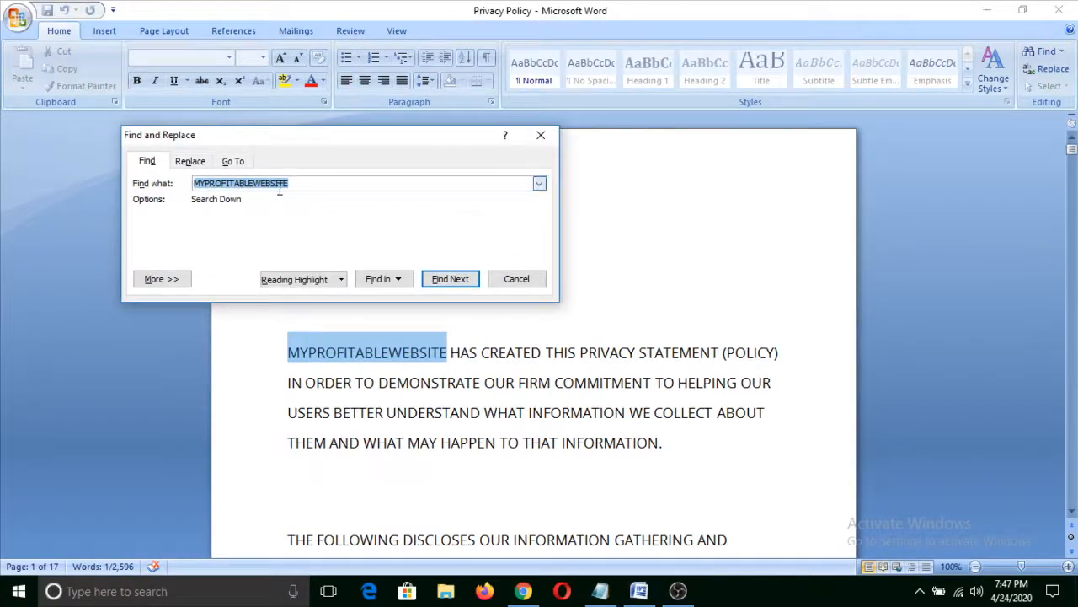
click(190, 161)
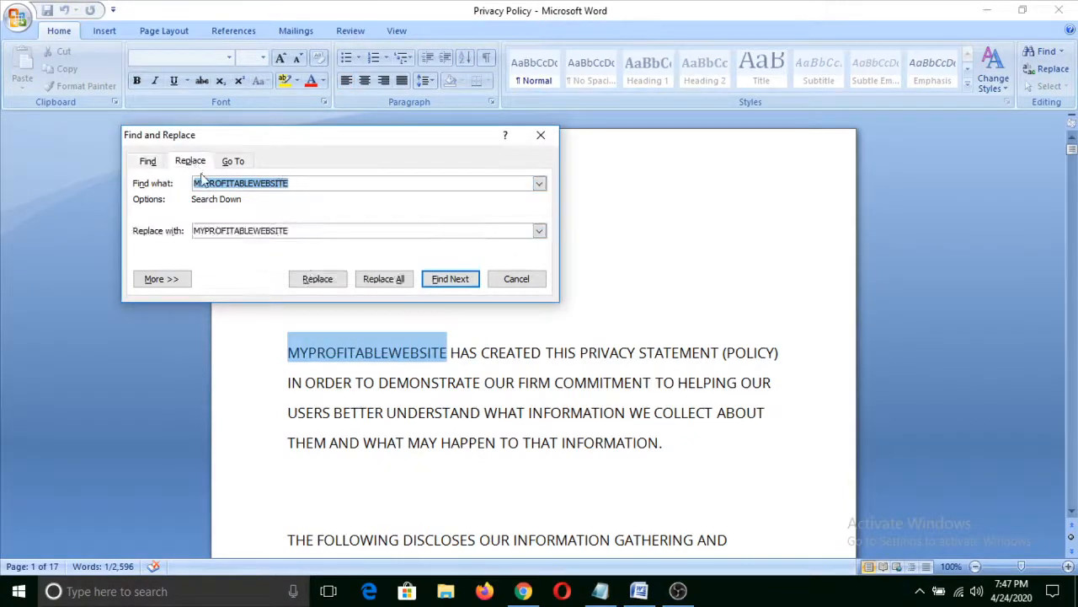
click(305, 230)
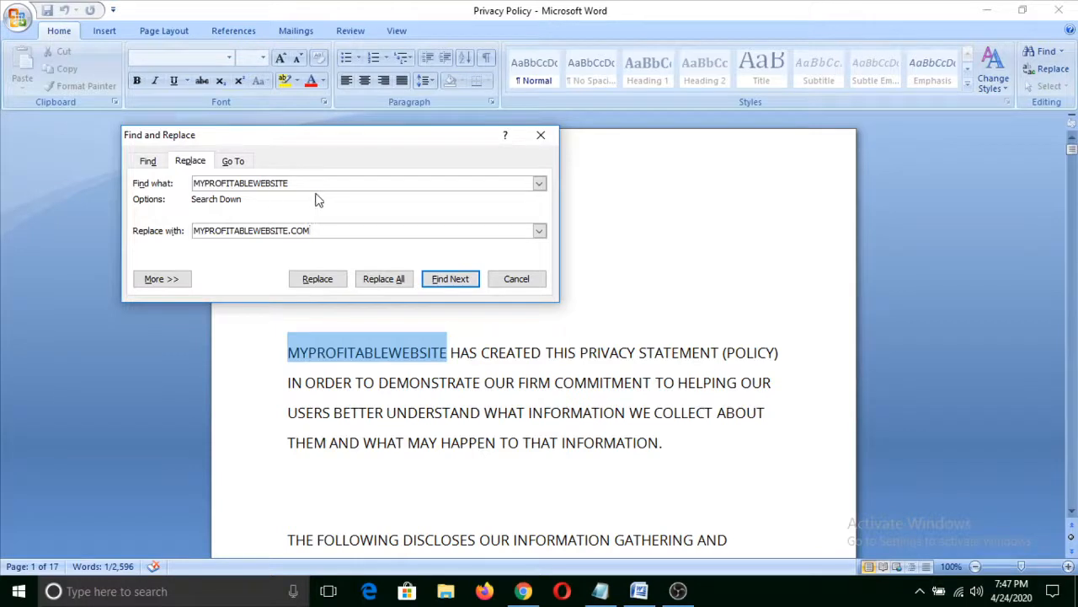
click(149, 161)
click(190, 161)
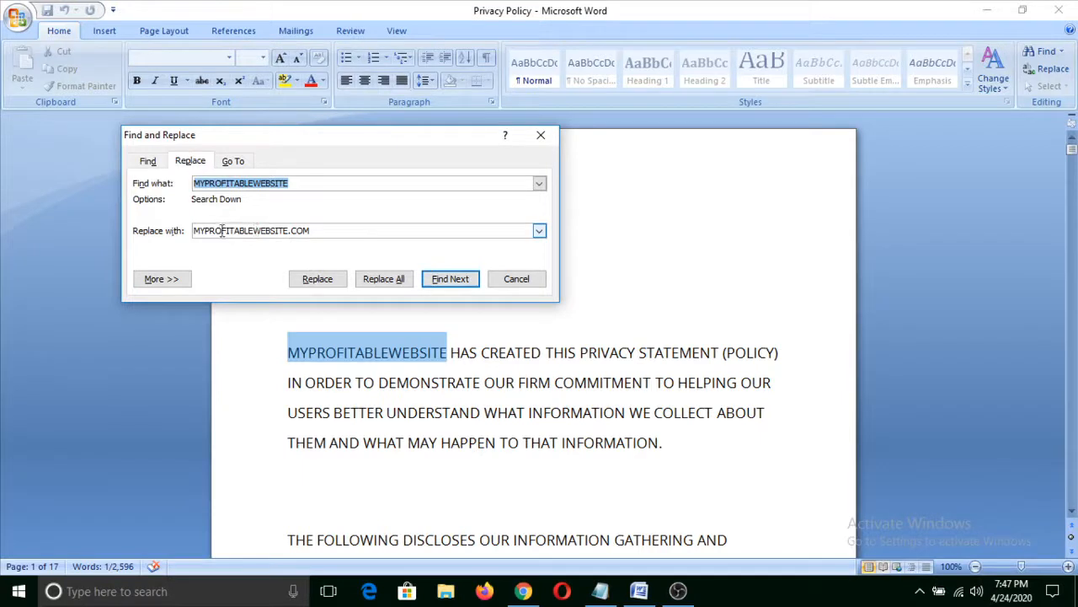
click(384, 279)
click(511, 336)
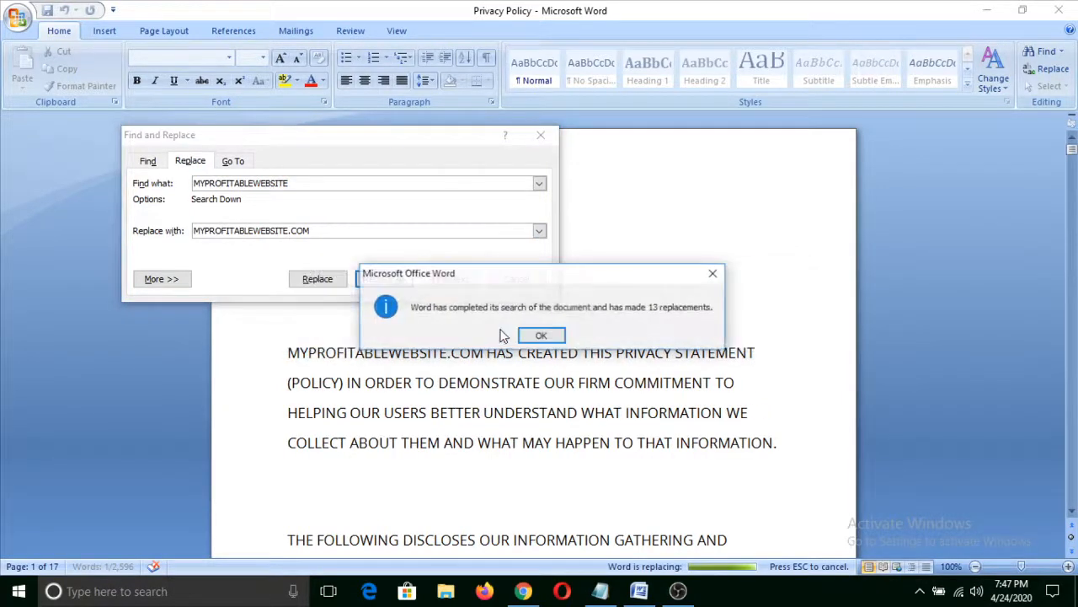
click(531, 336)
click(541, 135)
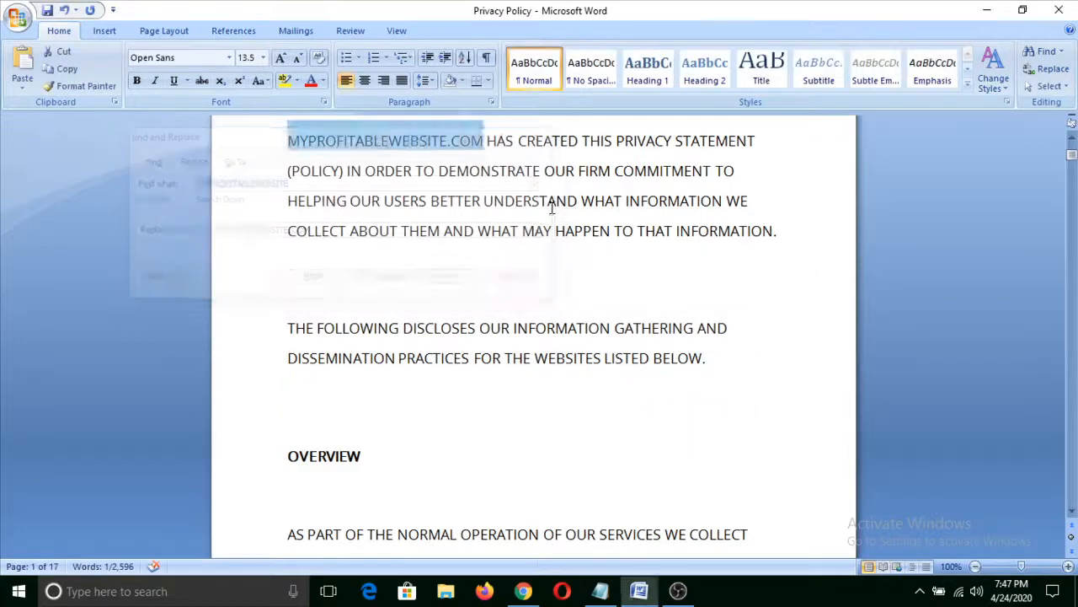
Copy the entire edited policy, switch to Chrome and paste it into the body of the new "Privacy Policy" page in WordPress.
scroll(569, 289, up, 4)
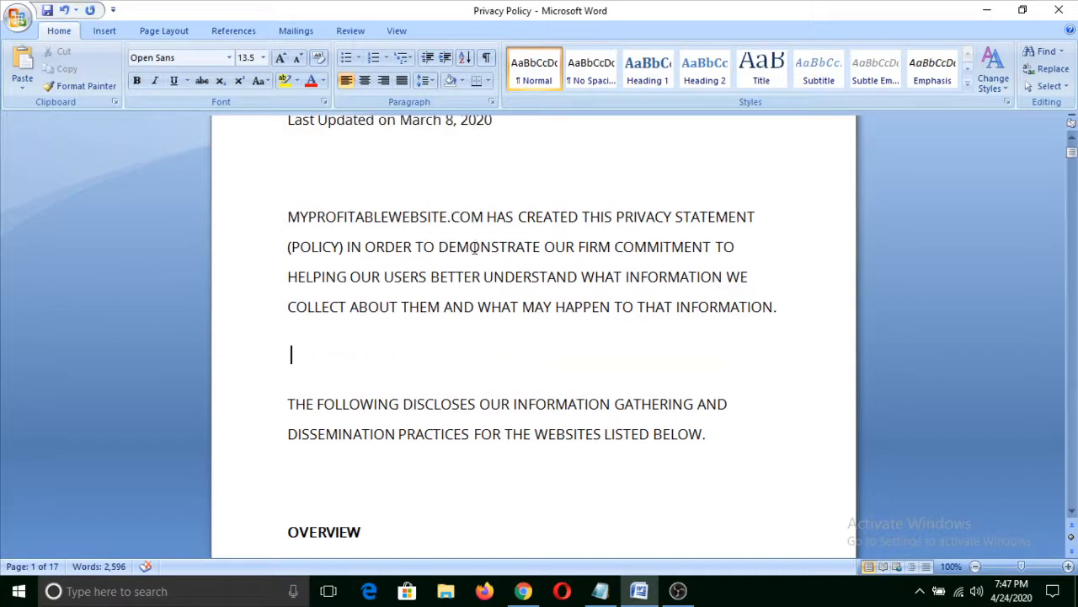
scroll(508, 376, down, 3)
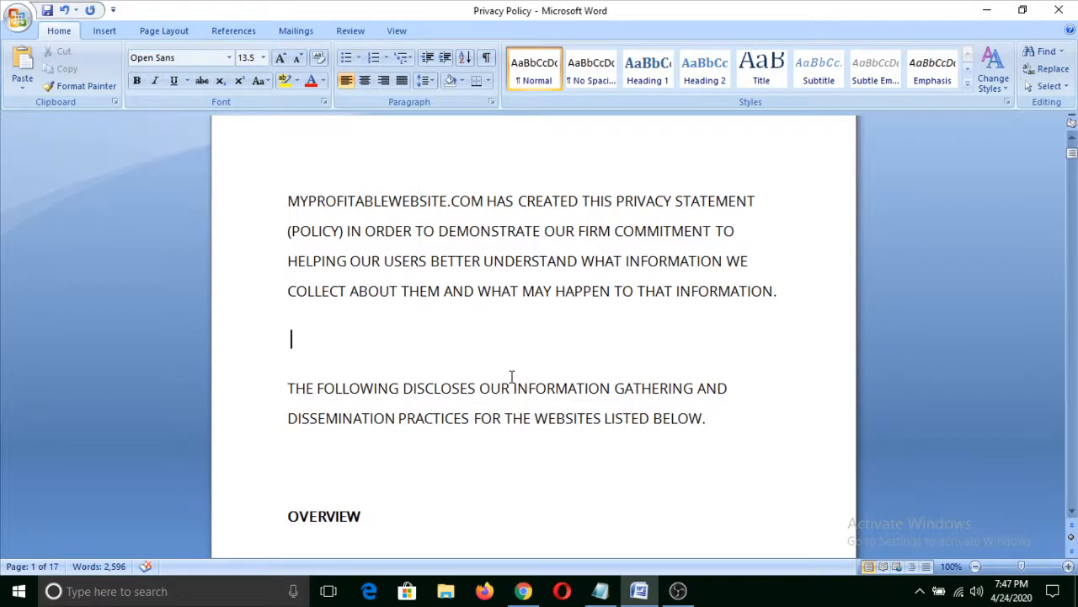
click(510, 388)
key(ctrl+a)
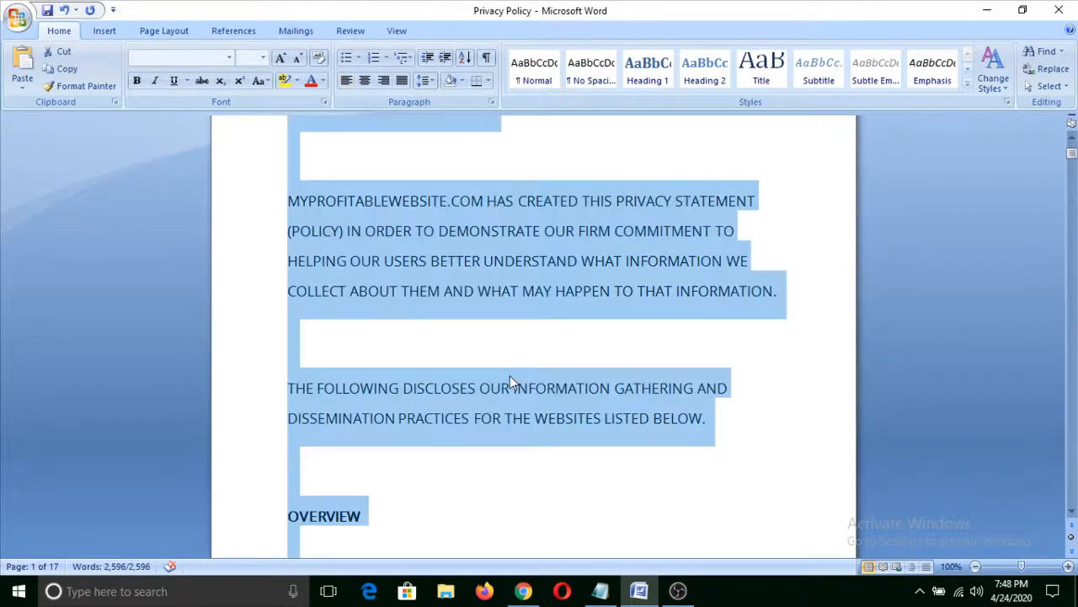
right_click(434, 284)
click(470, 311)
click(523, 590)
click(289, 11)
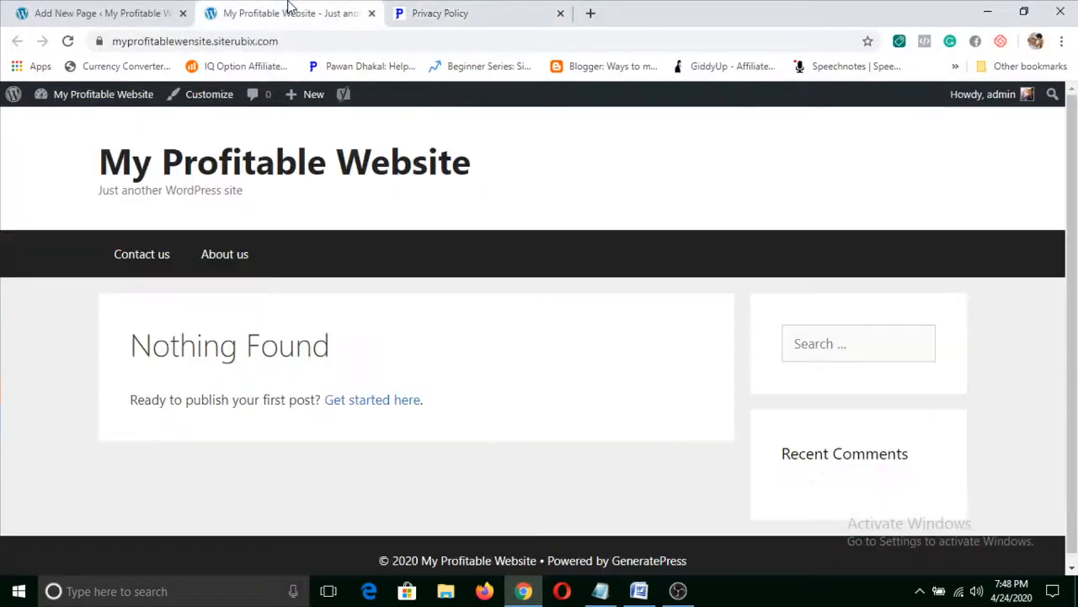
click(140, 12)
right_click(249, 321)
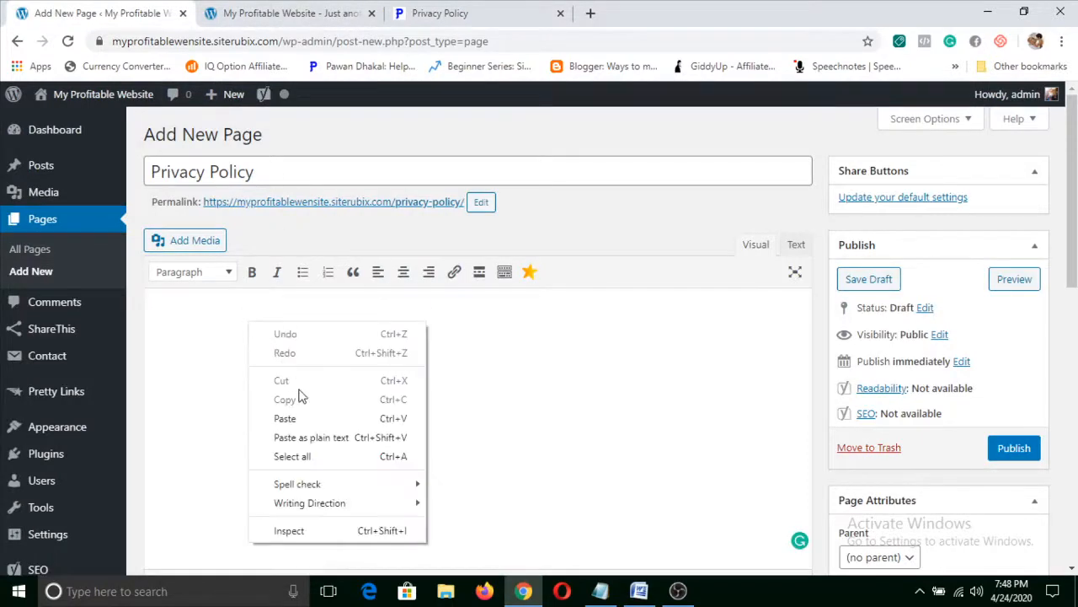
click(315, 414)
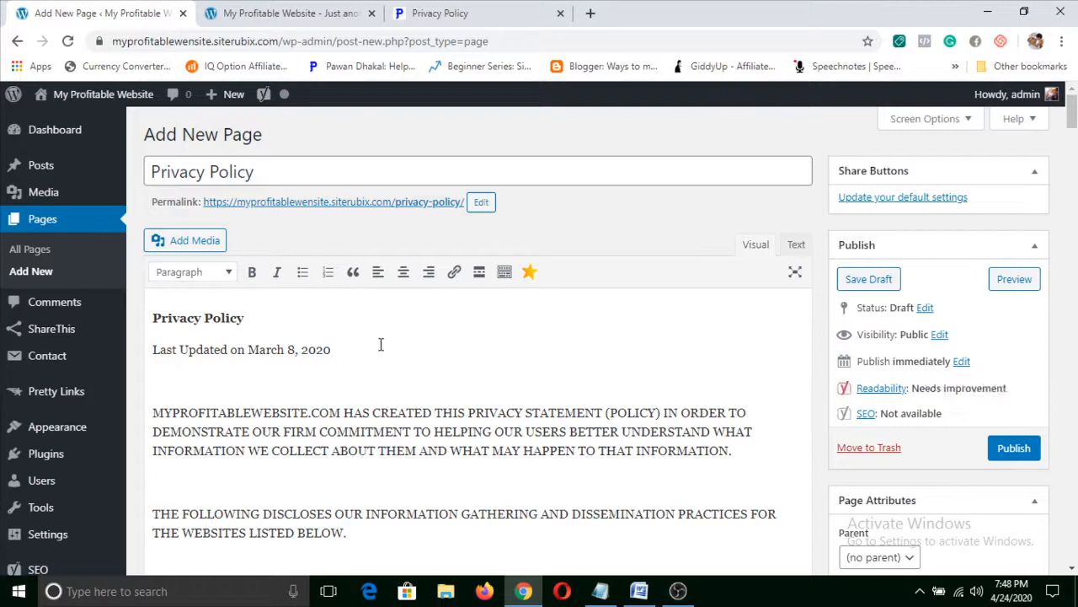
Change the policy's "Last Updated on" date to April 24, 2020, without a space before the comma.
drag(296, 348, 250, 347)
text(April)
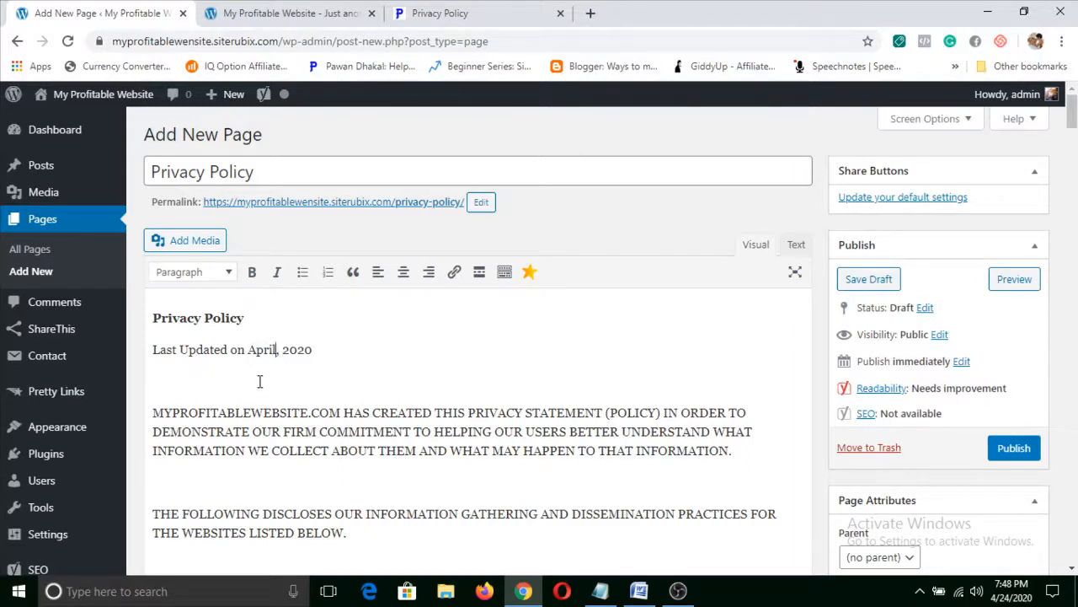
text( 15)
key(BackSpace)
key(BackSpace)
text(24)
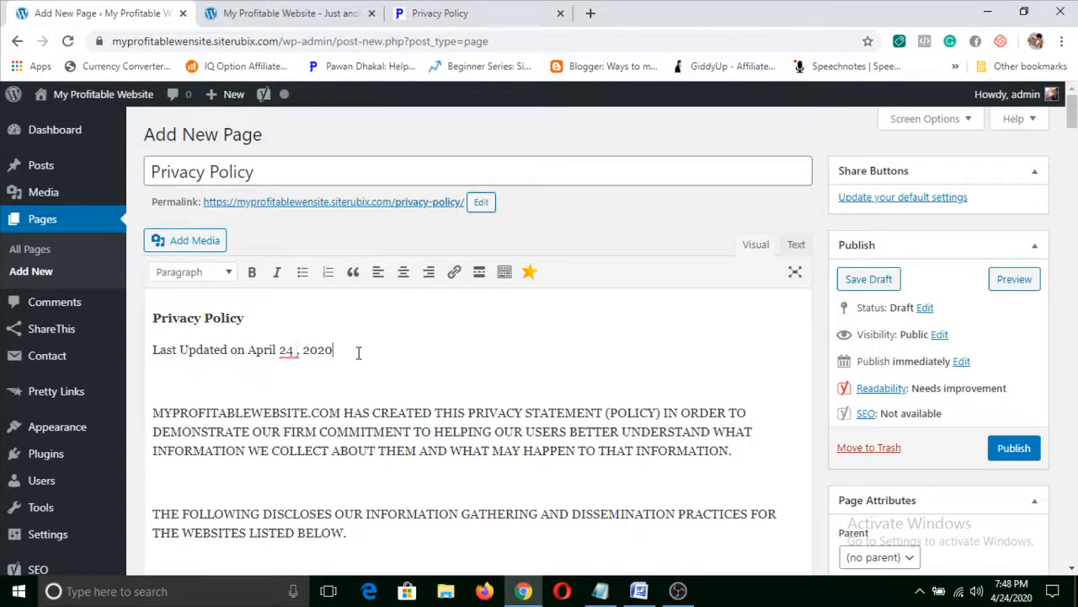
mouse_move(285, 352)
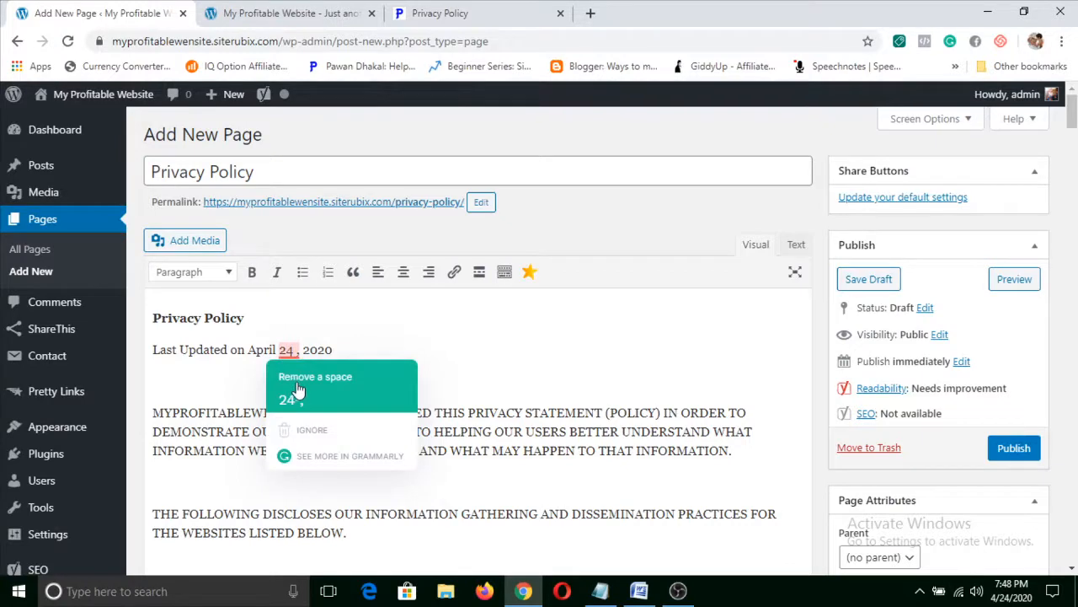
click(292, 379)
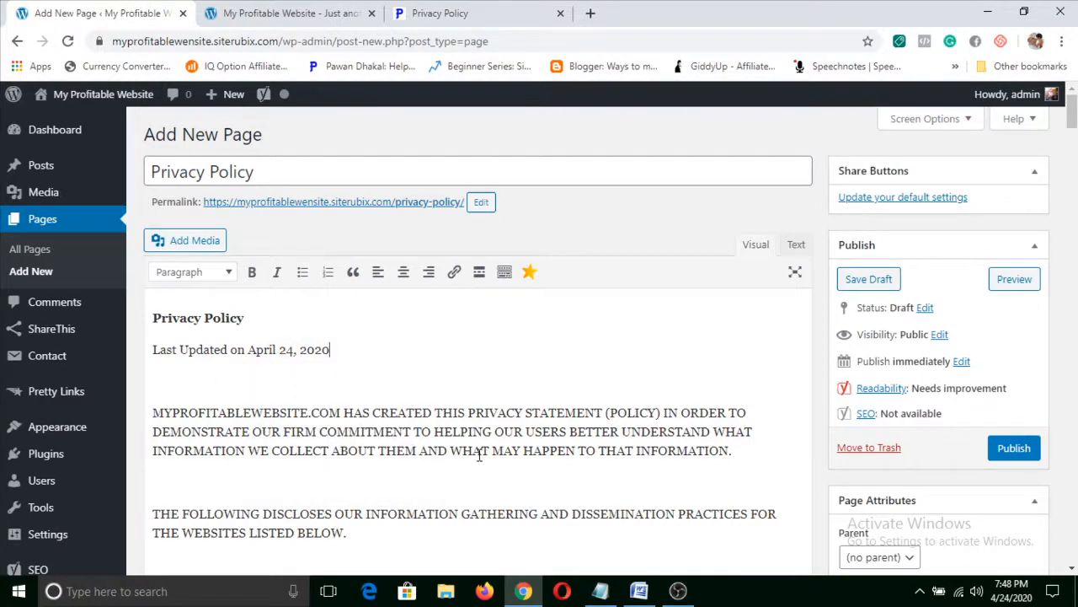
Check the domain replacements in the pasted policy text and publish the "Privacy Policy" page.
scroll(479, 455, down, 7)
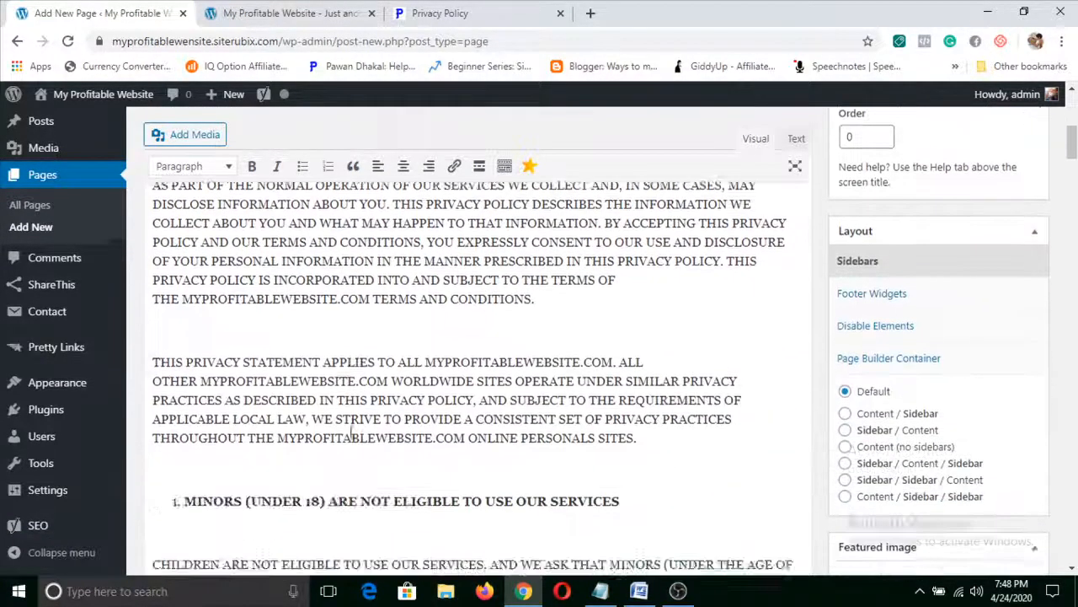
scroll(352, 436, down, 3)
scroll(352, 432, up, 10)
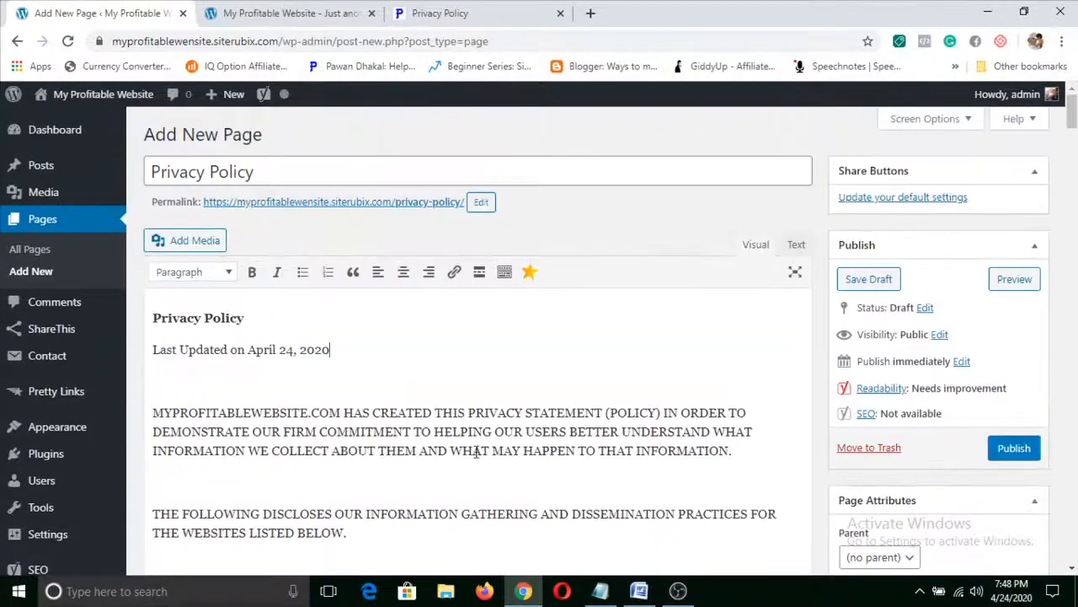
click(1014, 449)
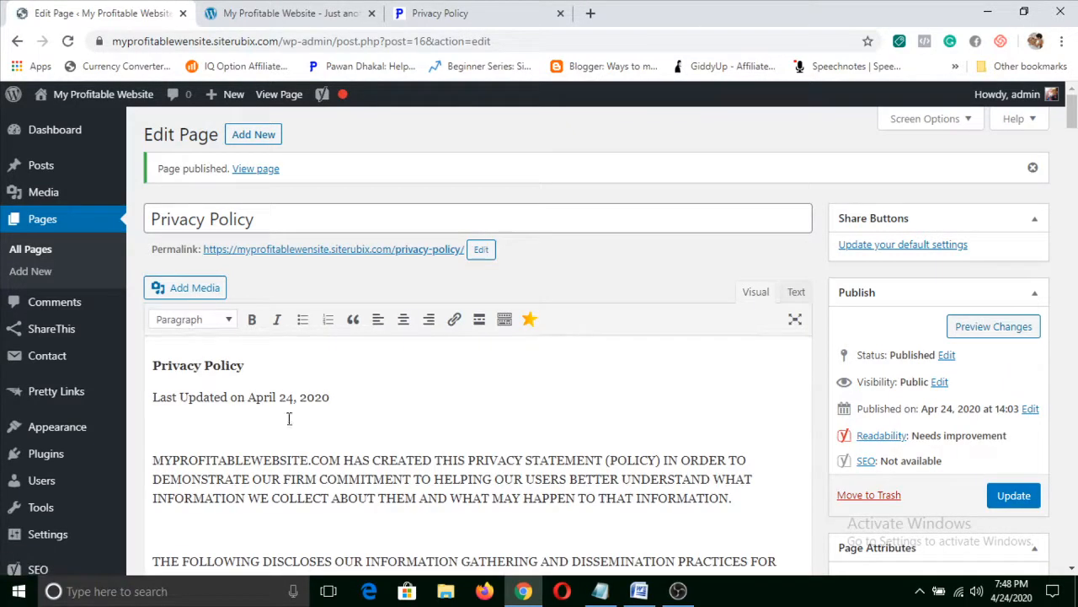
Preview the published "Privacy Policy" page in a new browser tab and look over its text.
right_click(989, 337)
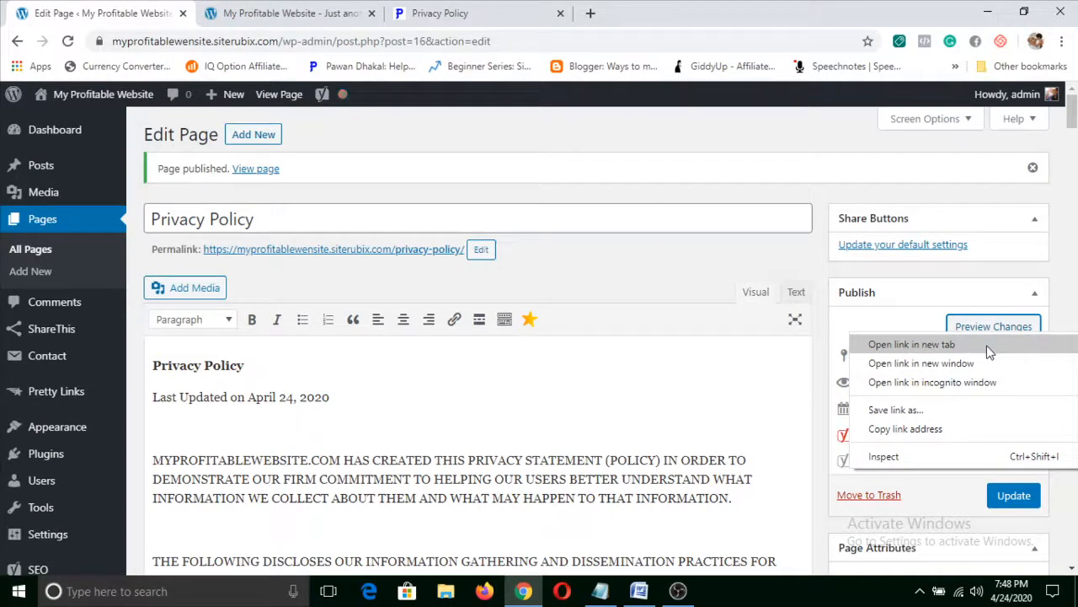
click(912, 343)
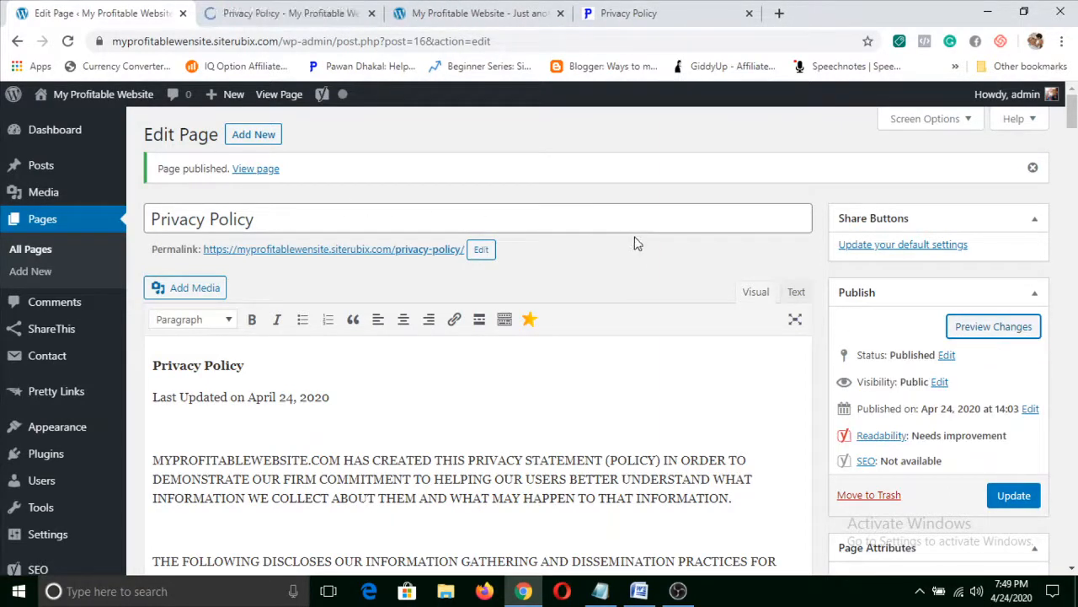
click(287, 13)
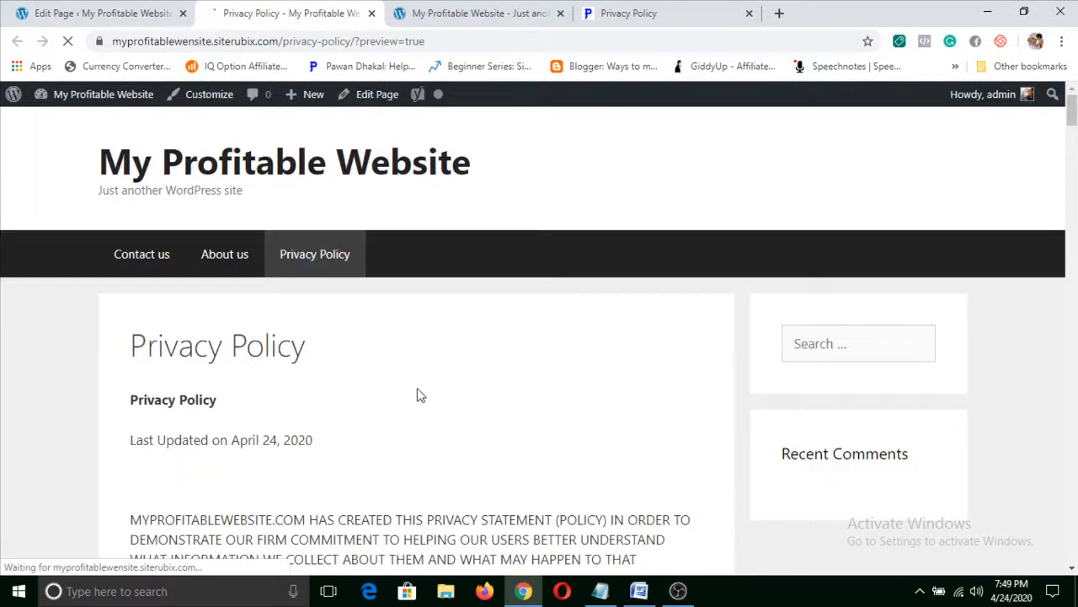
scroll(420, 395, down, 4)
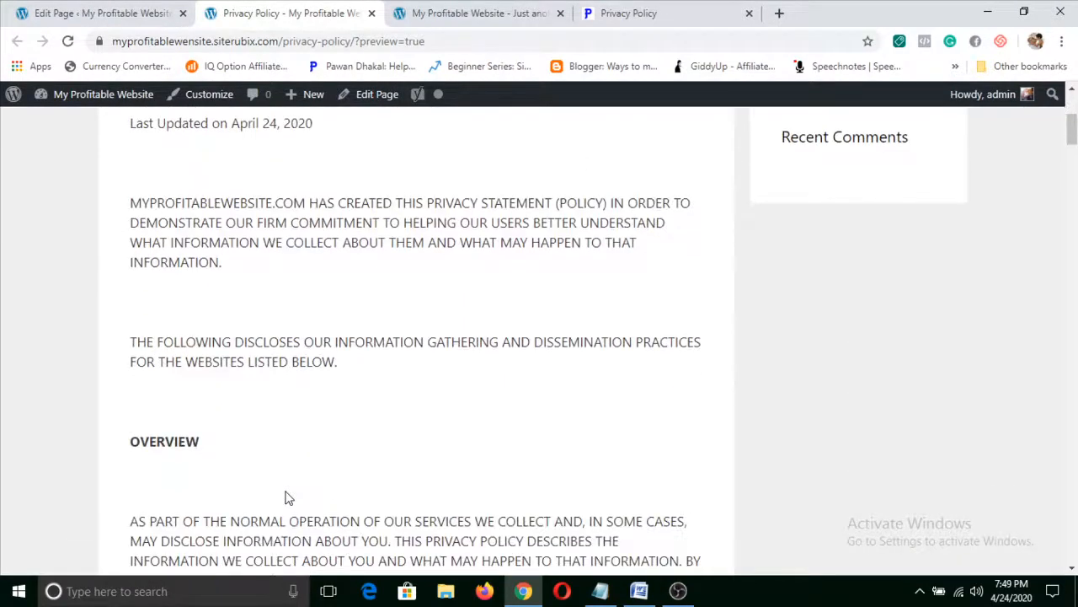
Open the "About us" page on the previewed site and examine its body text.
scroll(285, 498, up, 3)
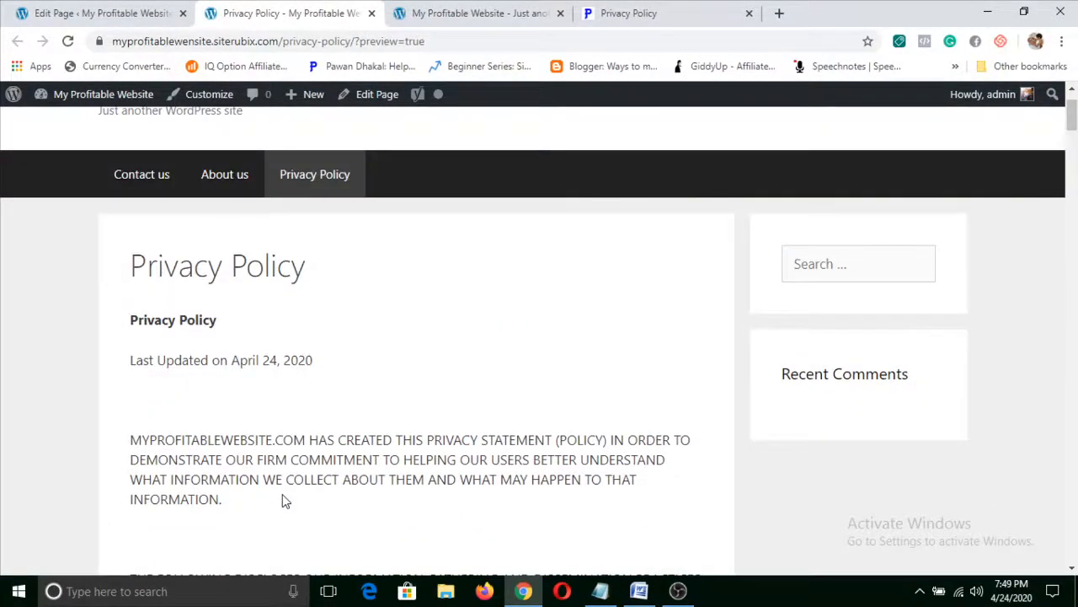
scroll(285, 500, up, 1)
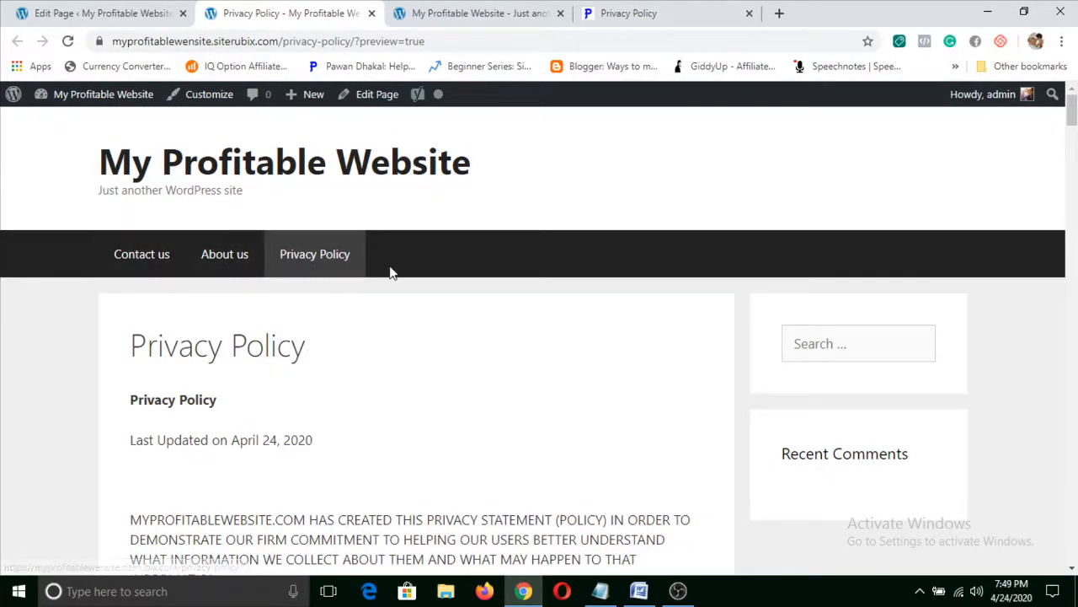
click(236, 263)
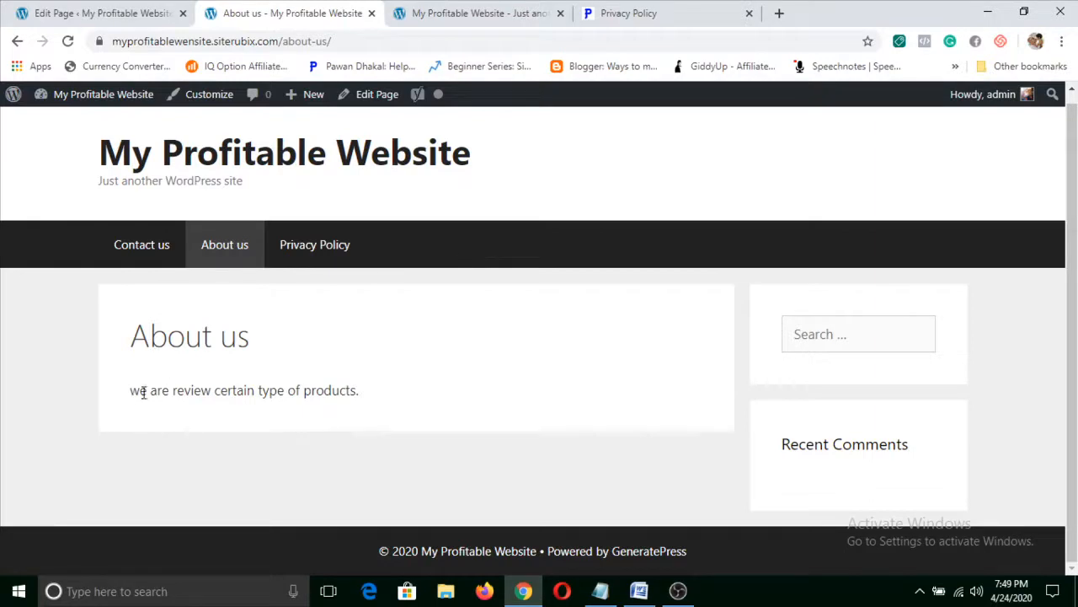
drag(130, 392, 366, 399)
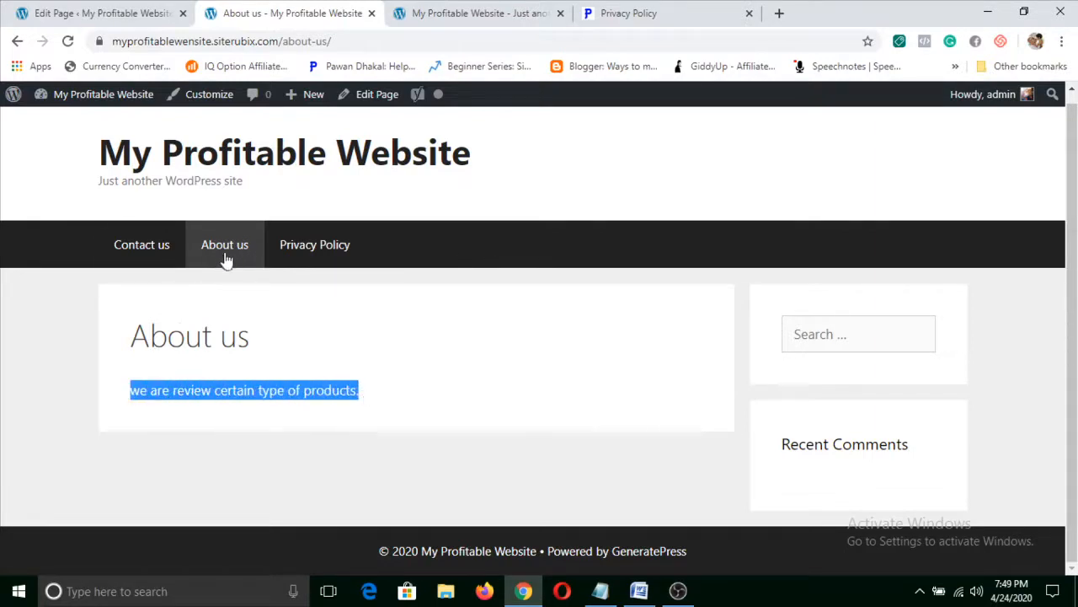
click(576, 407)
drag(121, 398, 472, 400)
click(539, 383)
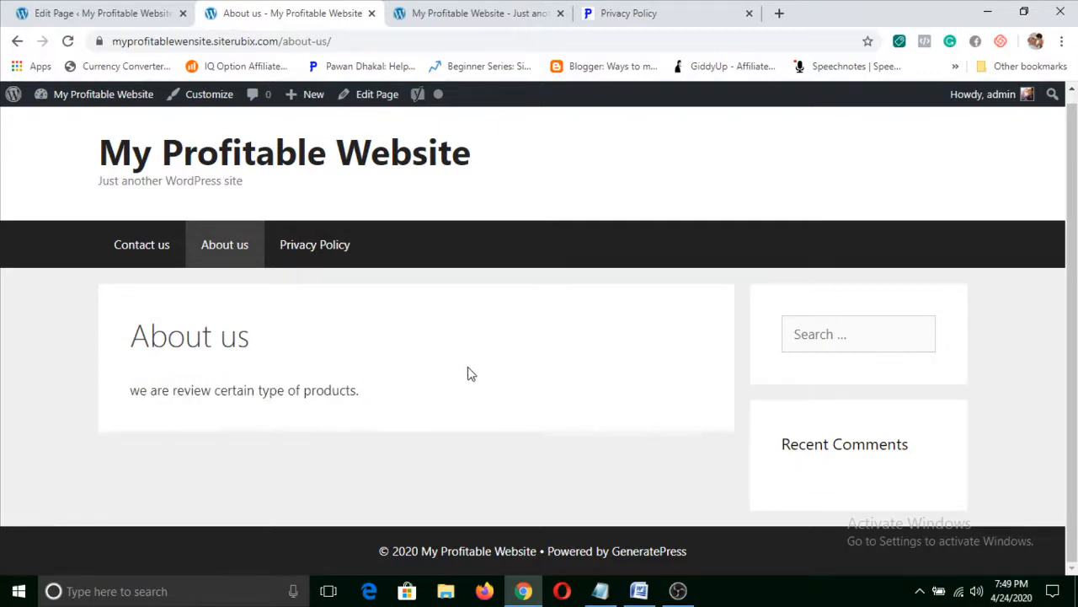
Close the site preview tab and the source "Privacy Policy" tab, returning to the WordPress page editor.
click(370, 15)
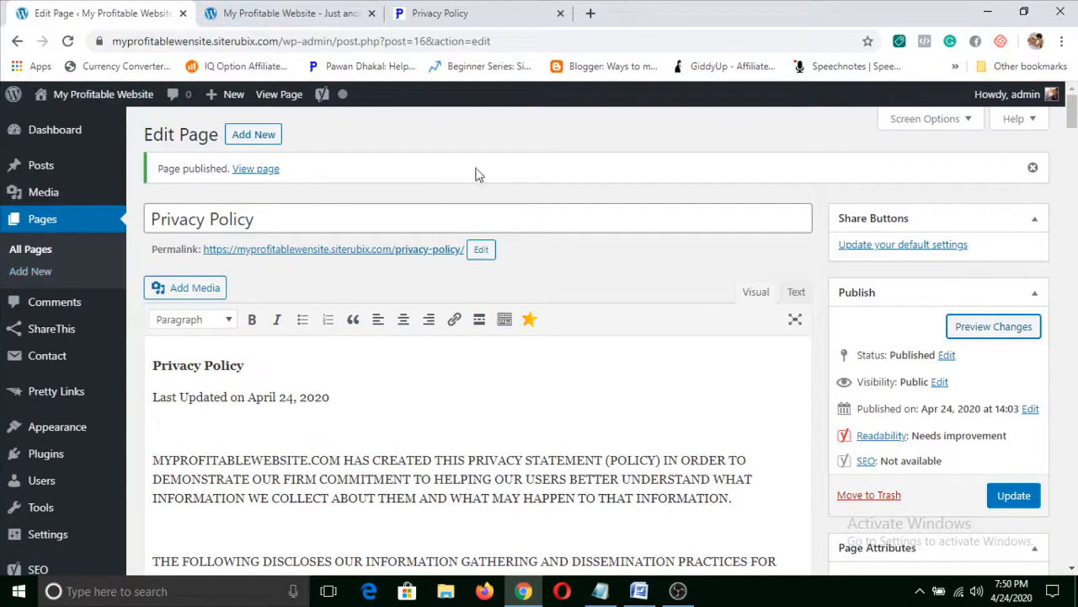
click(439, 13)
click(560, 13)
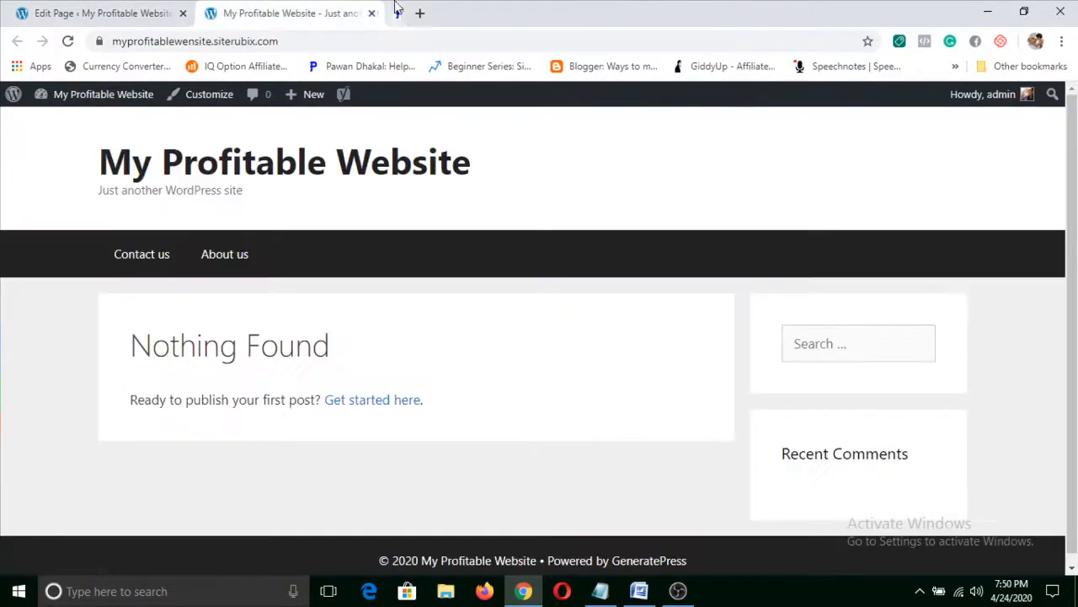
click(122, 15)
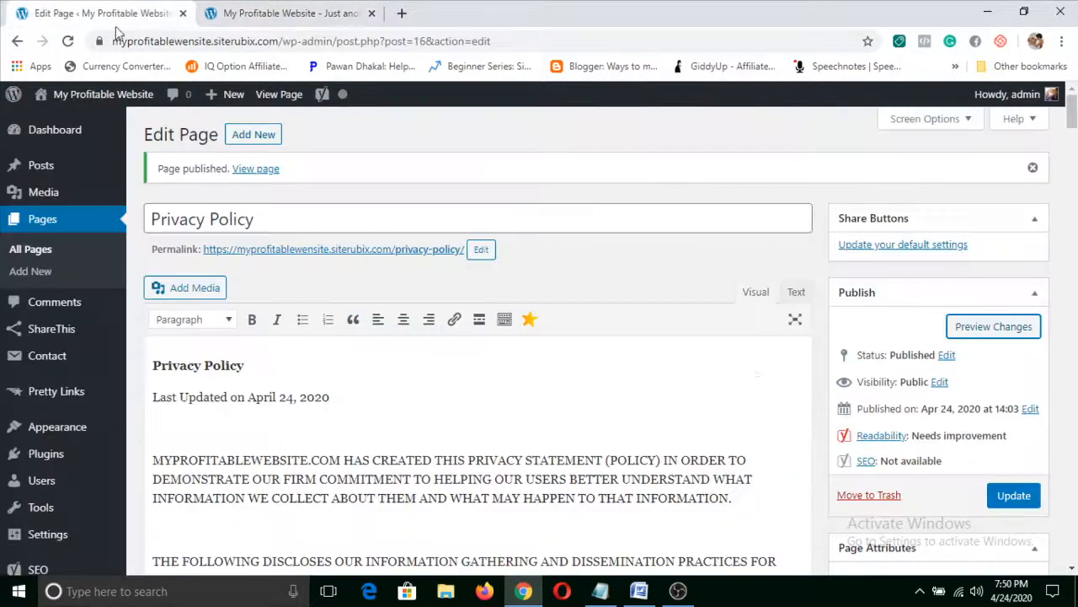
Reopen the "Privacy Policy" page preview in a new browser tab and examine how its opening paragraphs look.
right_click(978, 327)
click(979, 335)
click(278, 14)
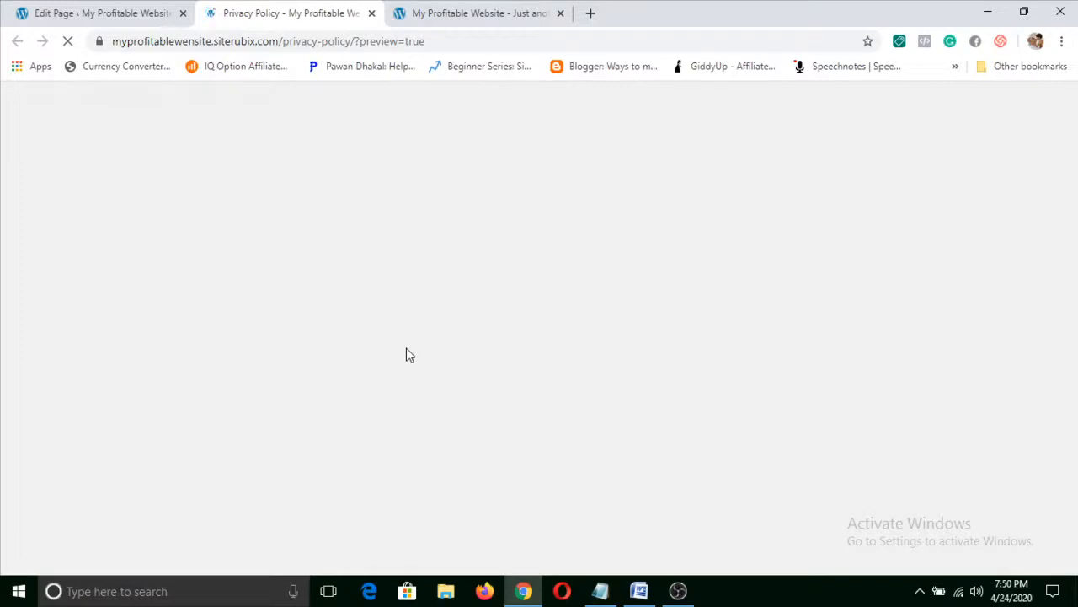
scroll(406, 356, down, 3)
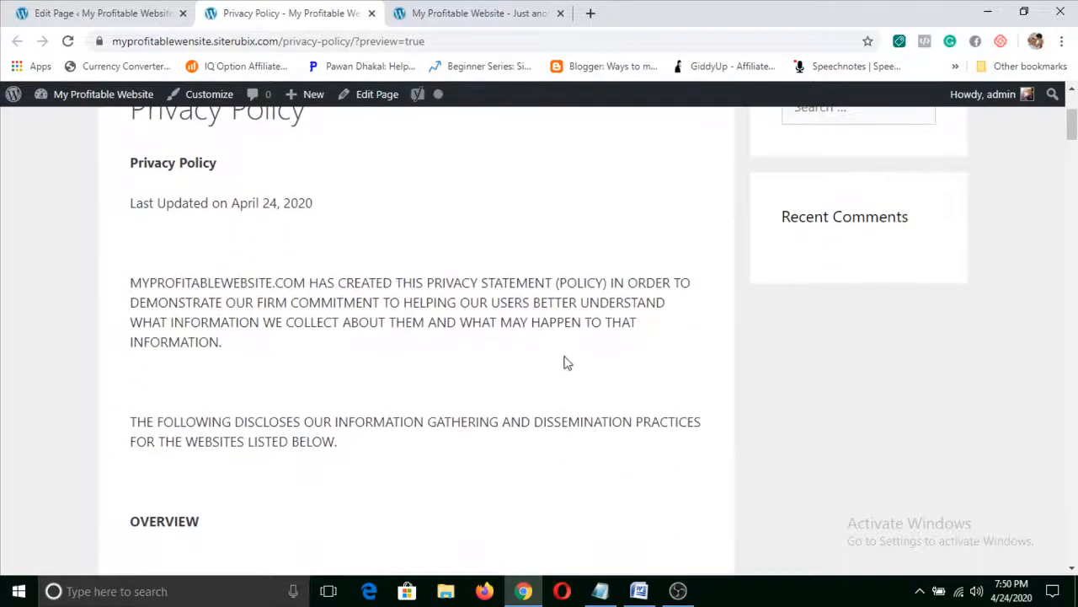
scroll(312, 346, up, 2)
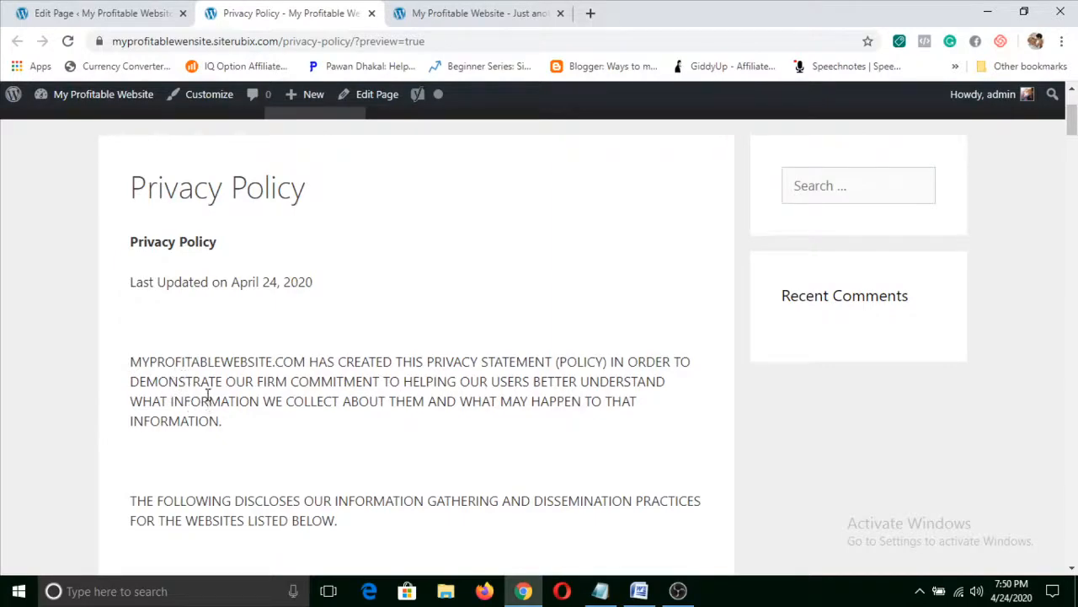
scroll(184, 399, down, 5)
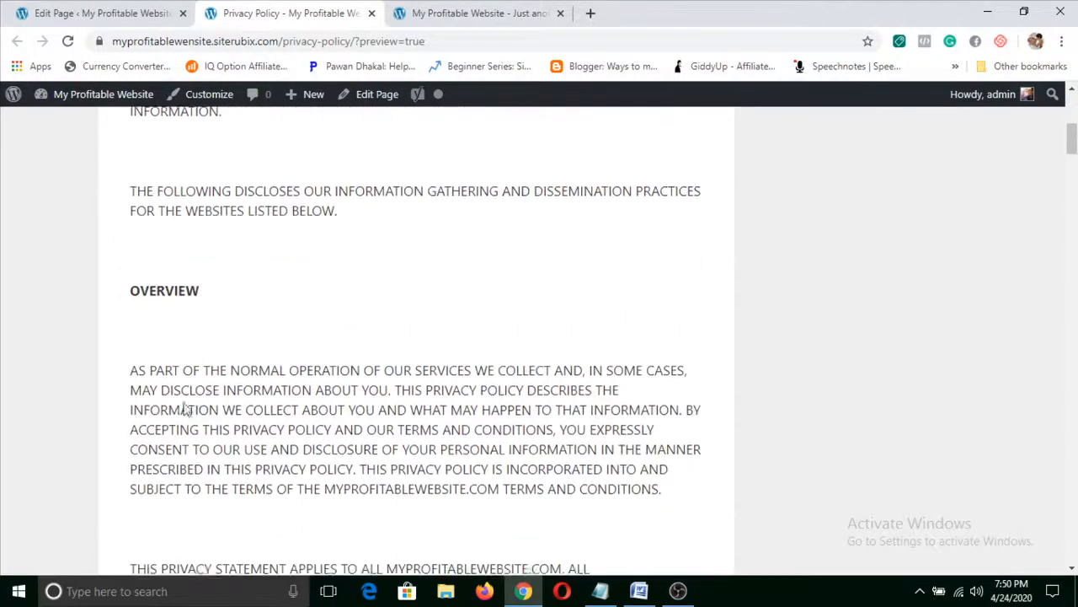
scroll(198, 405, up, 4)
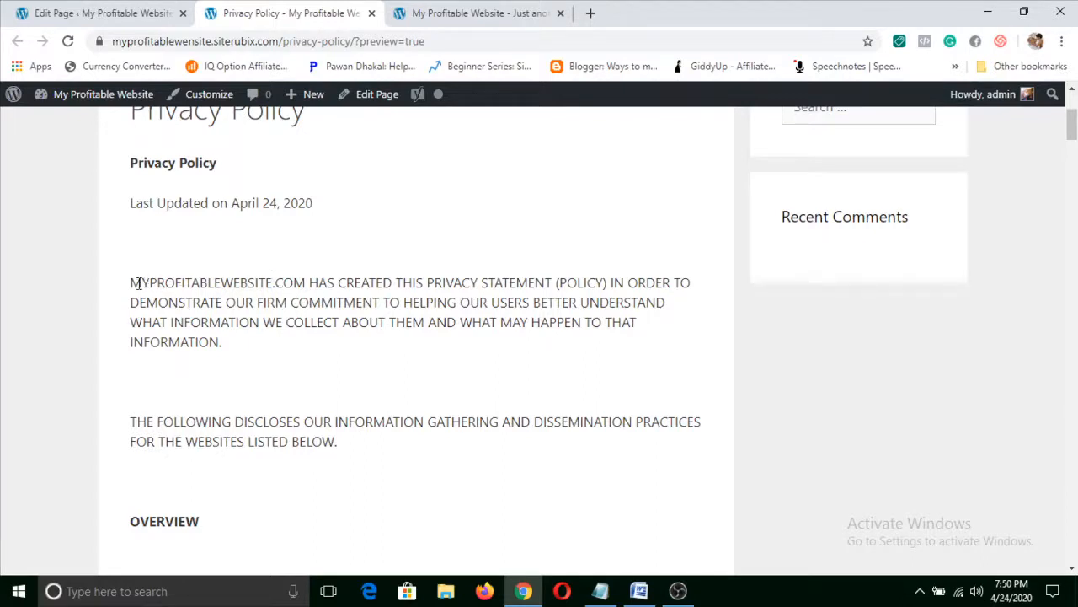
drag(132, 283, 295, 321)
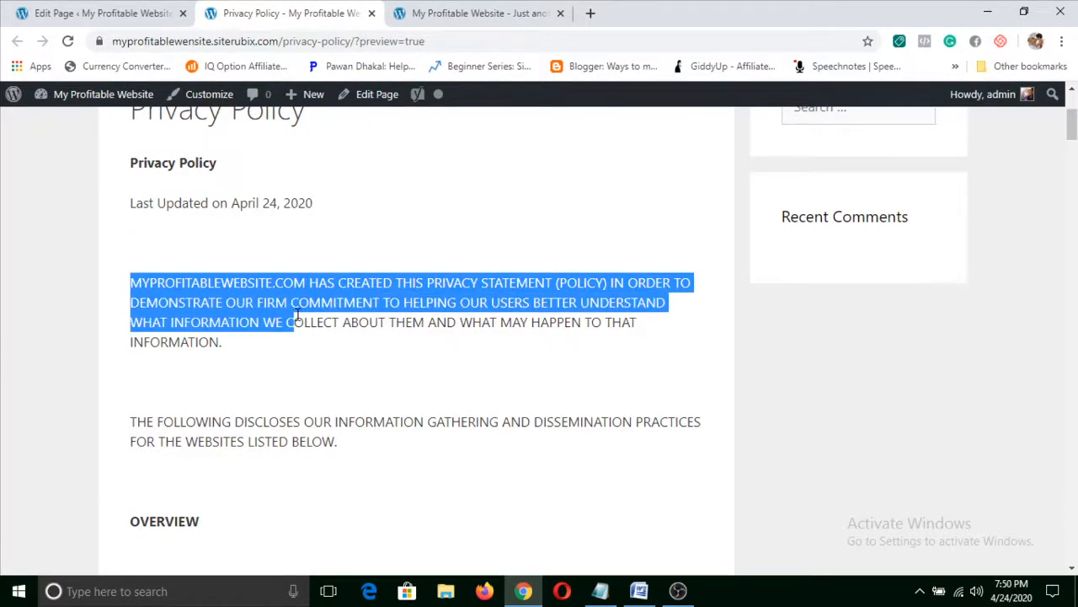
click(319, 345)
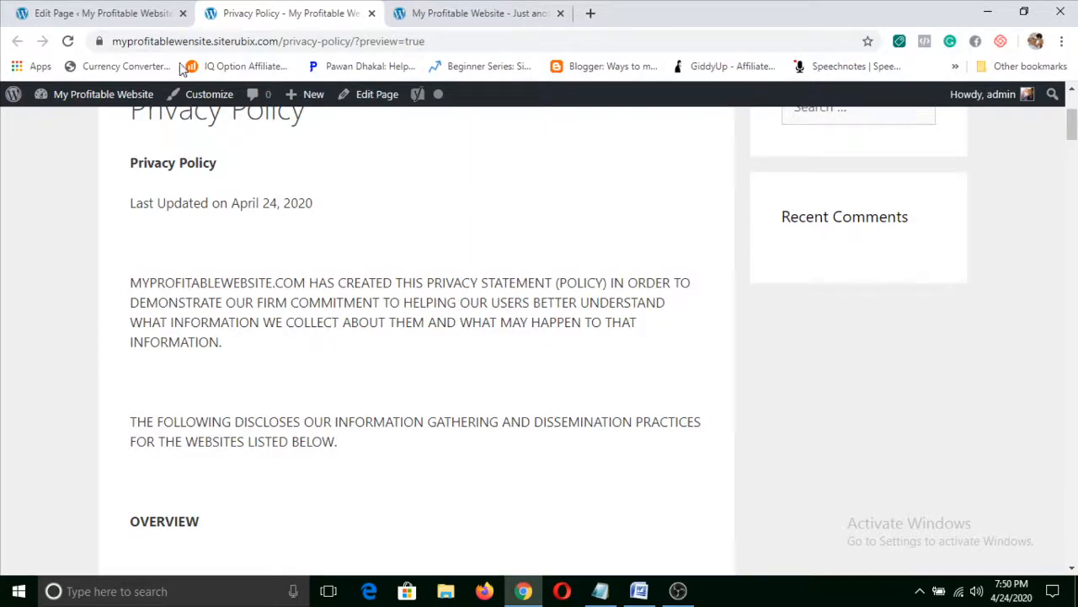
Return to the page editor, open the theme customizer and display the "Privacy Policy" page in its live preview.
click(150, 10)
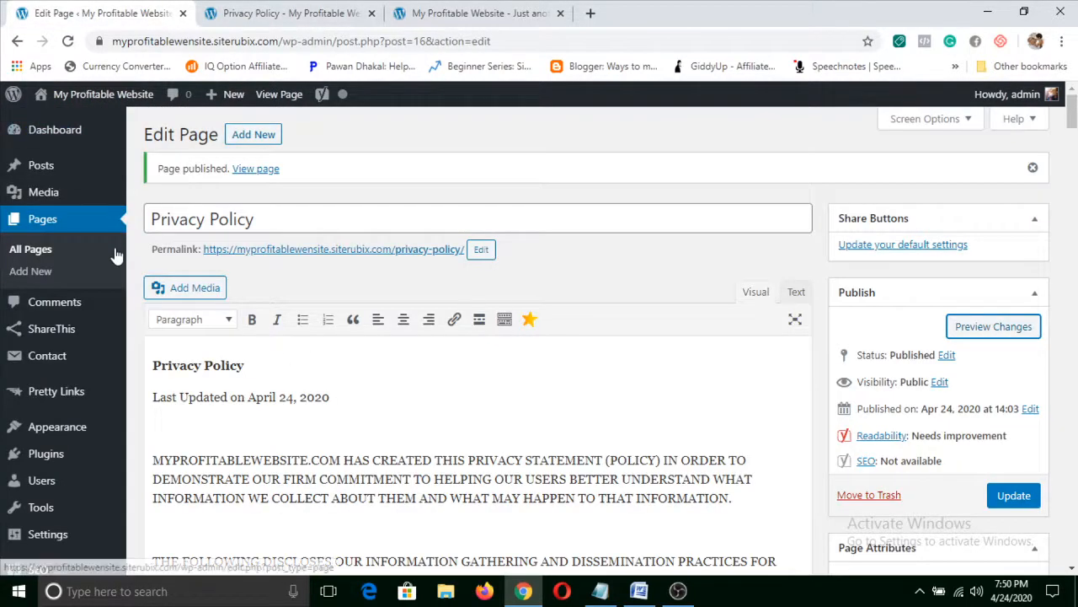
scroll(101, 270, down, 1)
mouse_move(73, 395)
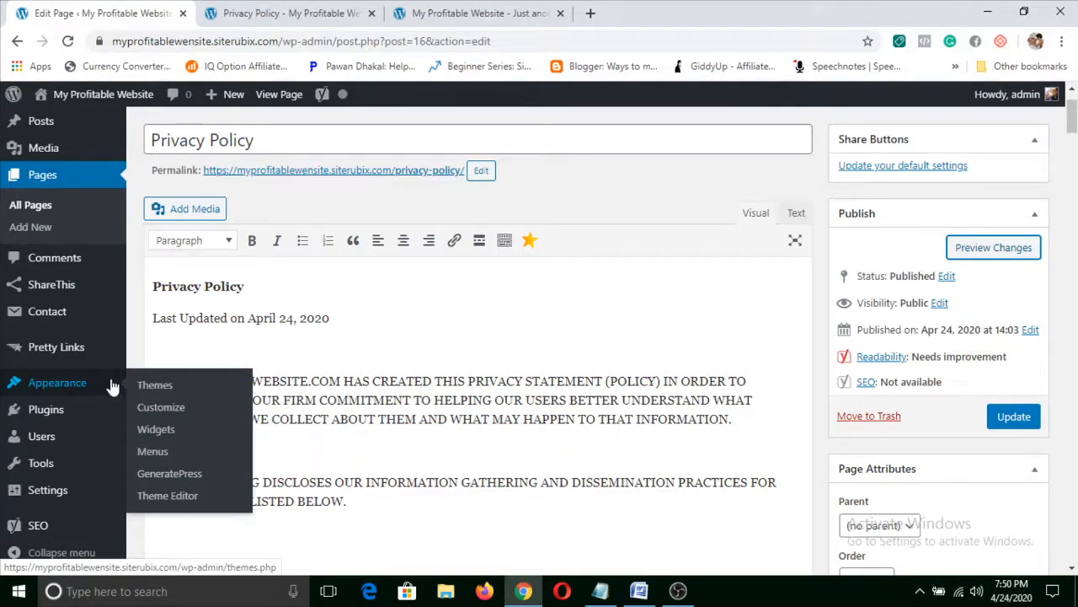
click(177, 415)
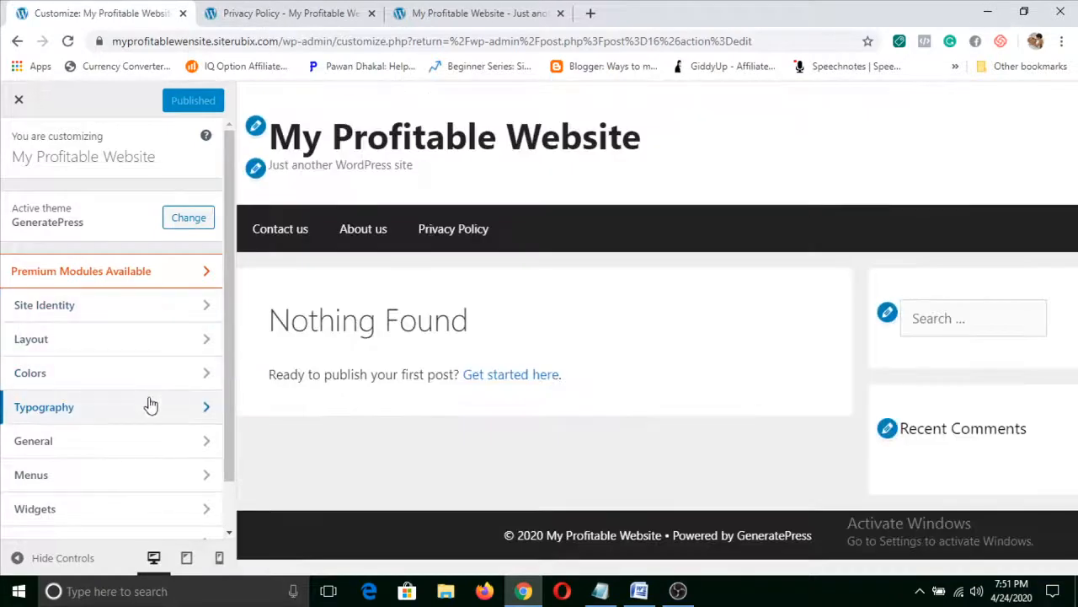
scroll(149, 408, down, 1)
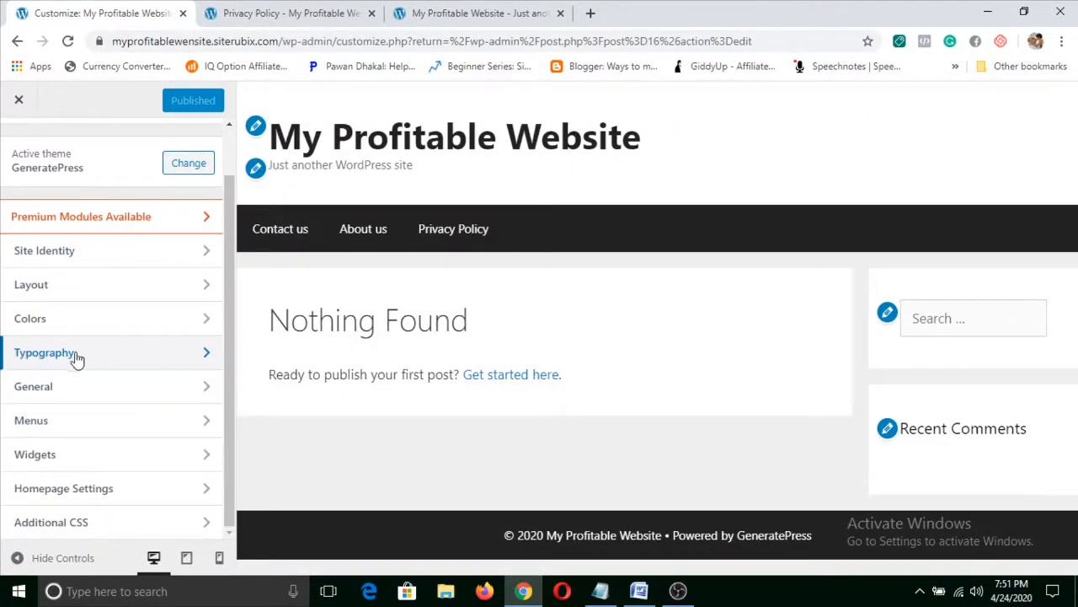
click(453, 236)
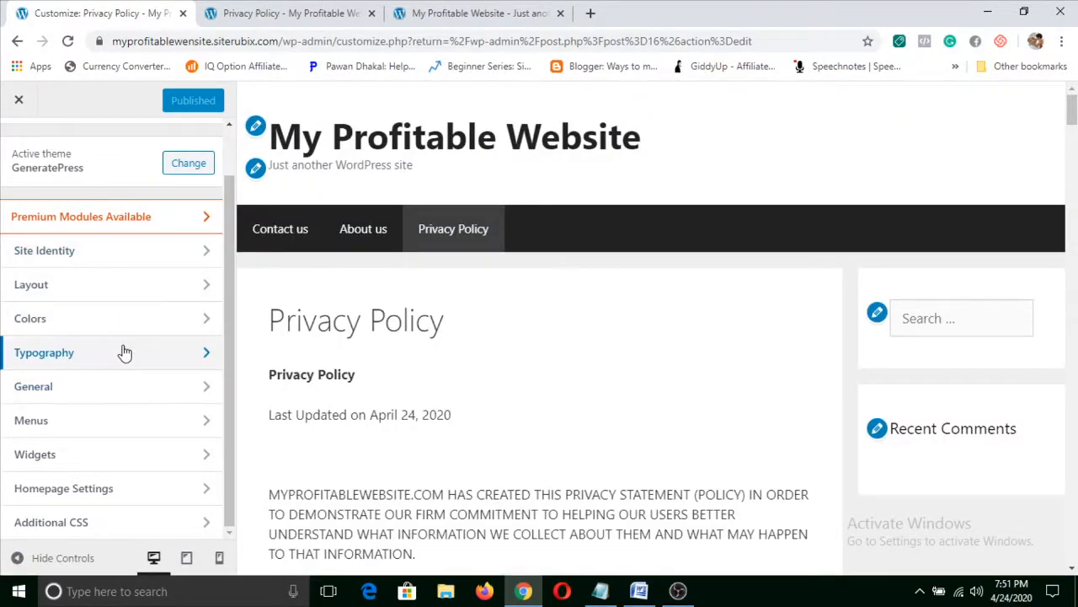
Examine the theme's typography settings for body text and Heading 1, including the Heading 1 font choices.
click(125, 353)
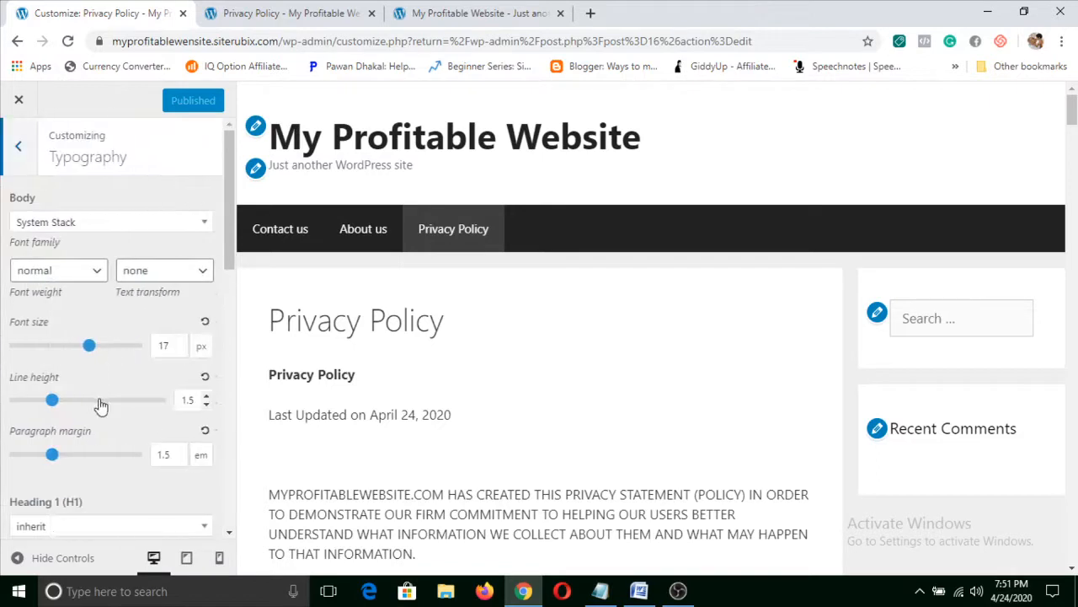
scroll(101, 406, down, 1)
scroll(101, 407, up, 1)
scroll(102, 409, down, 2)
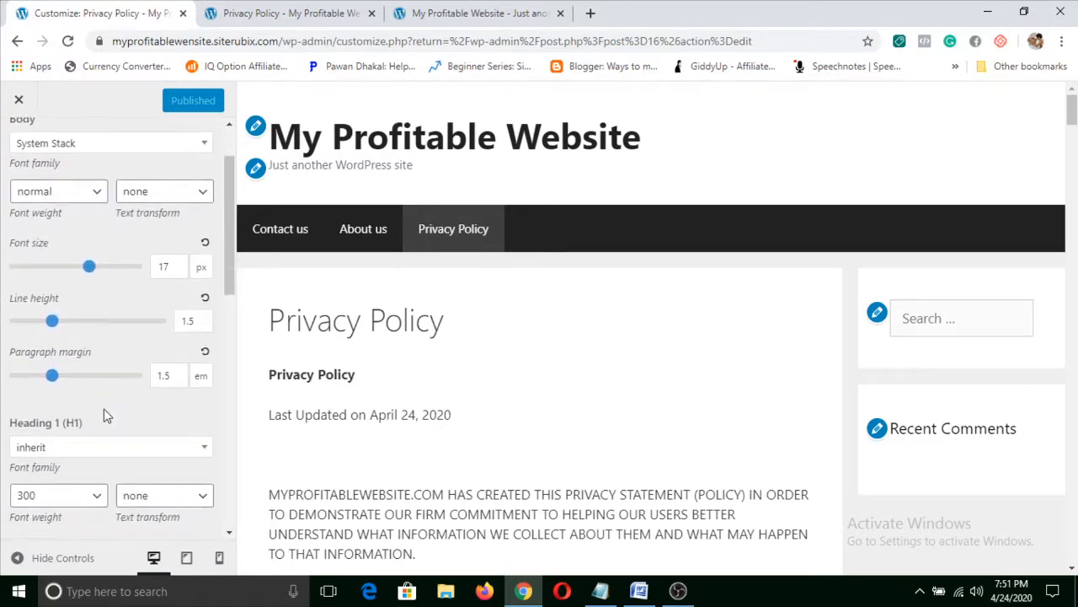
scroll(104, 417, down, 1)
click(105, 295)
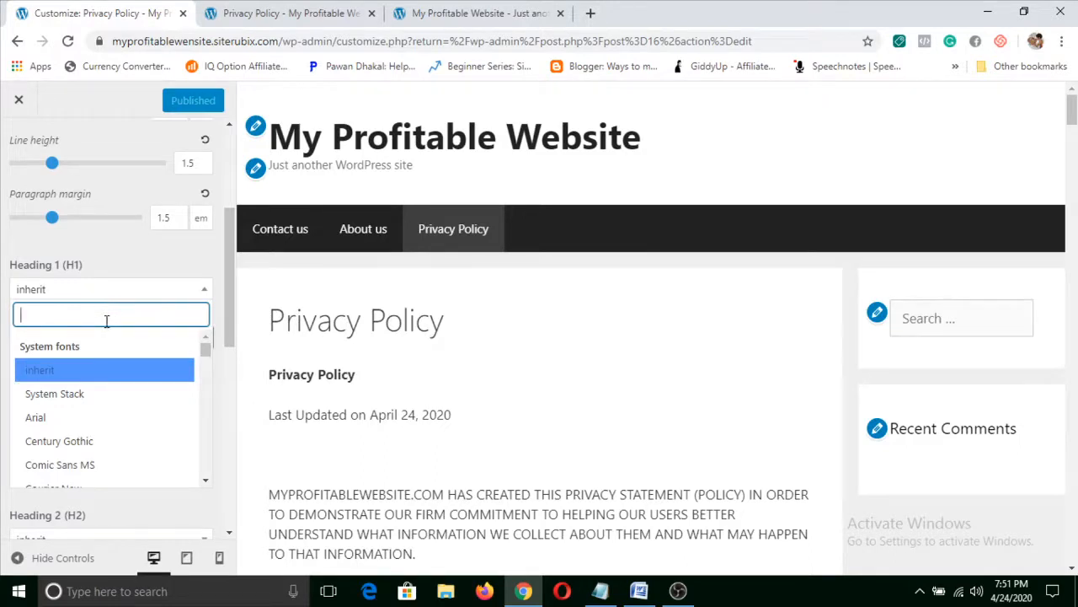
click(208, 291)
scroll(194, 312, up, 3)
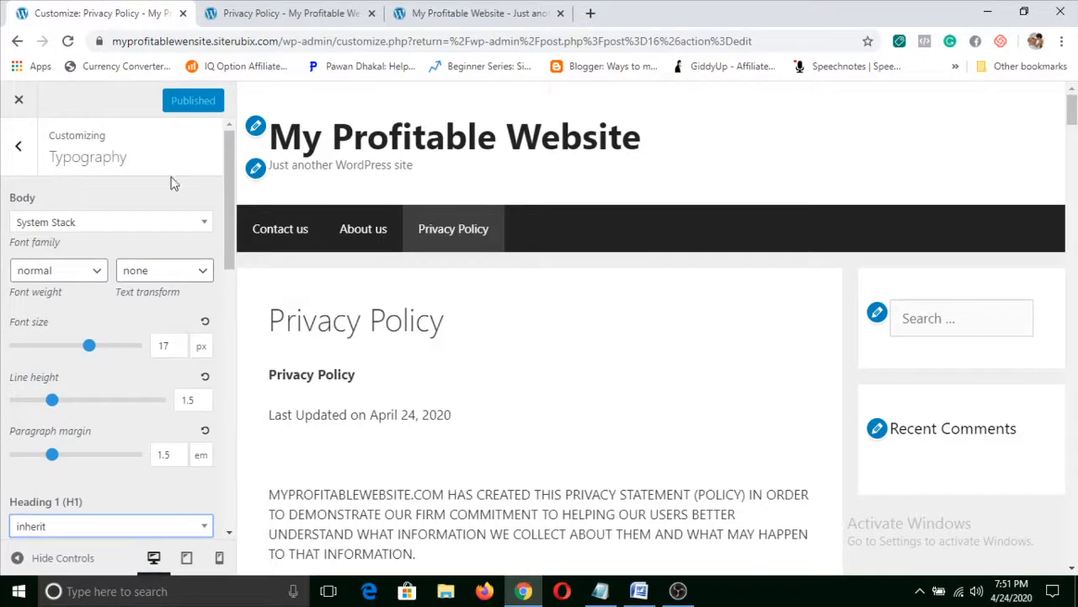
click(25, 150)
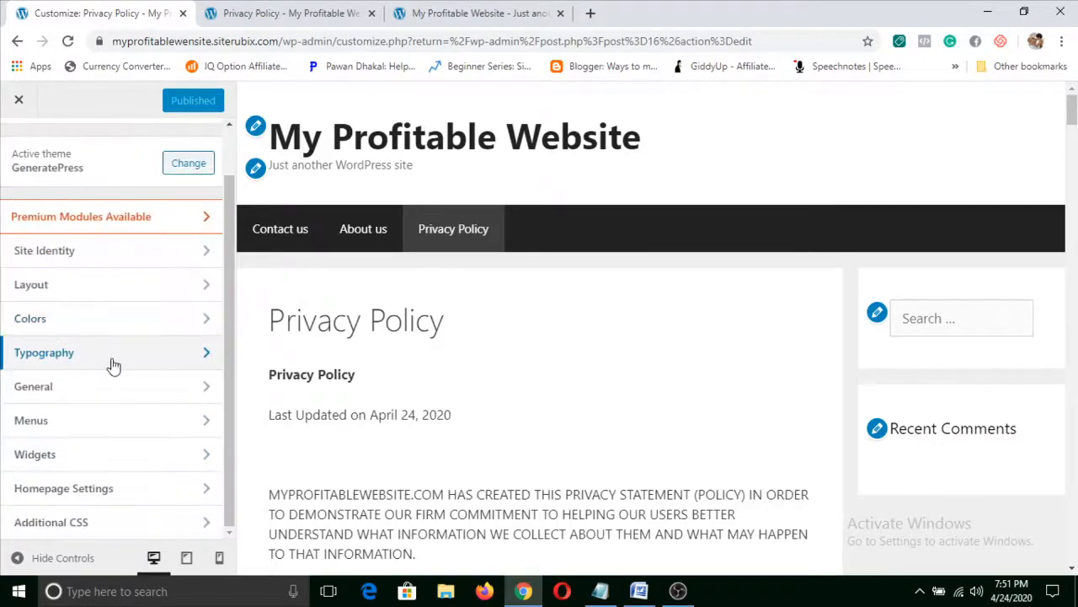
Set the body font family to Open Sans in the typography settings and check the policy text in the live preview.
click(113, 365)
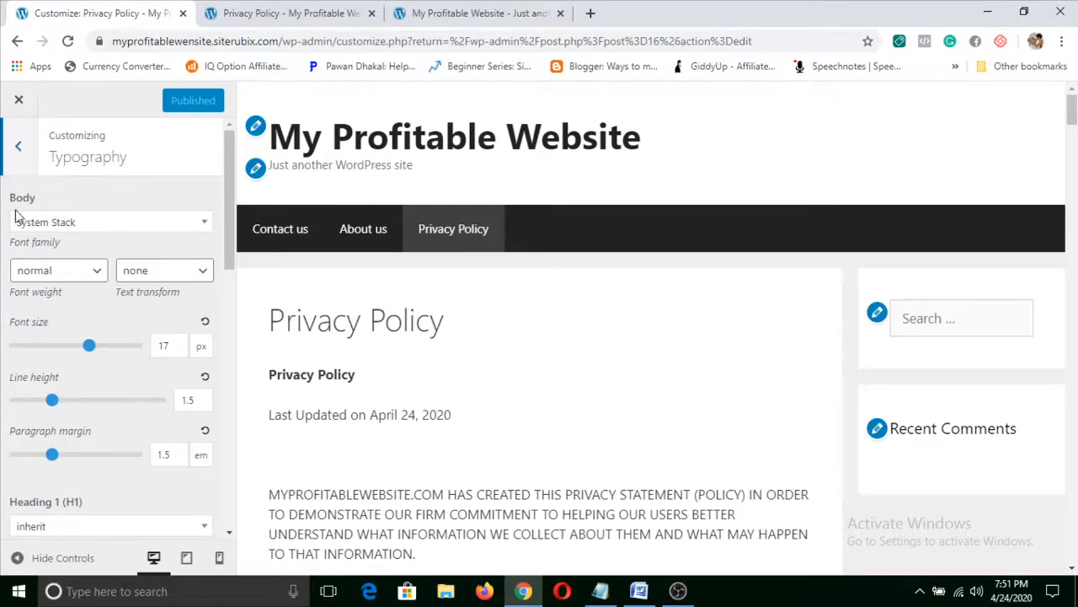
scroll(471, 402, down, 1)
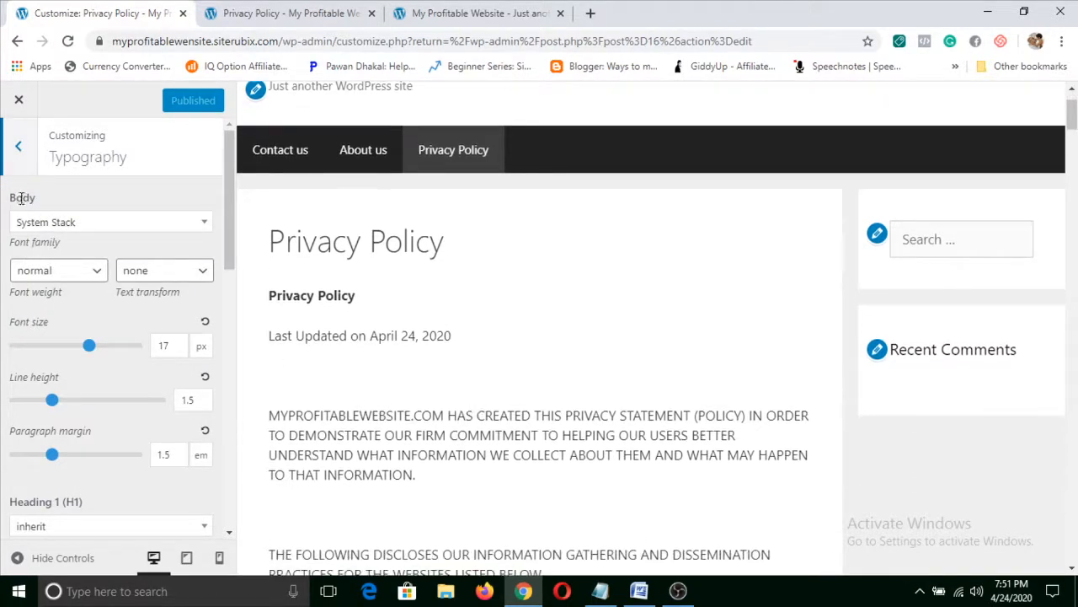
click(95, 222)
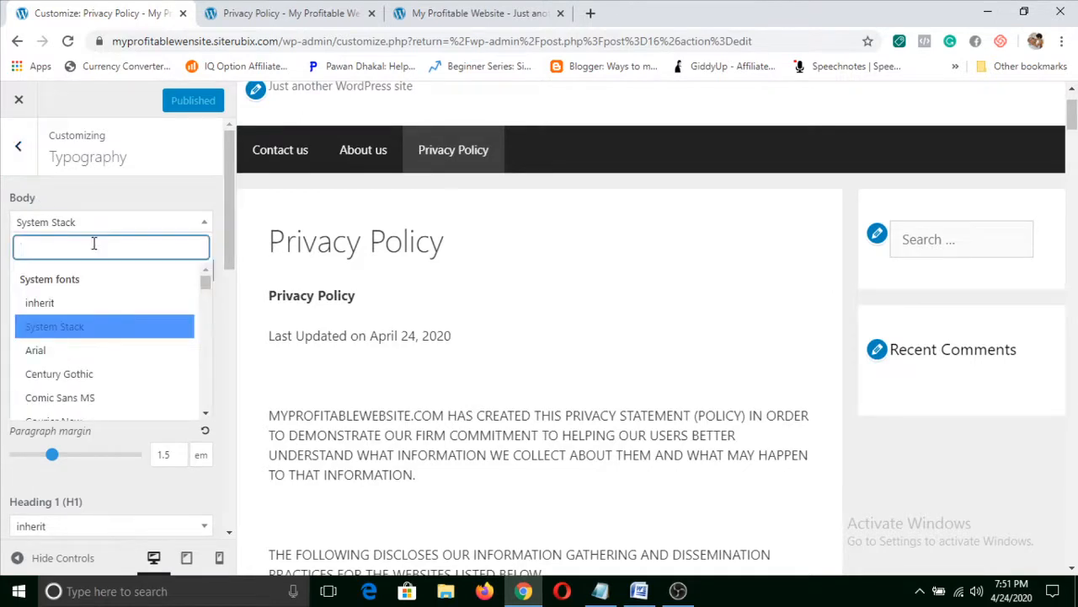
text(op)
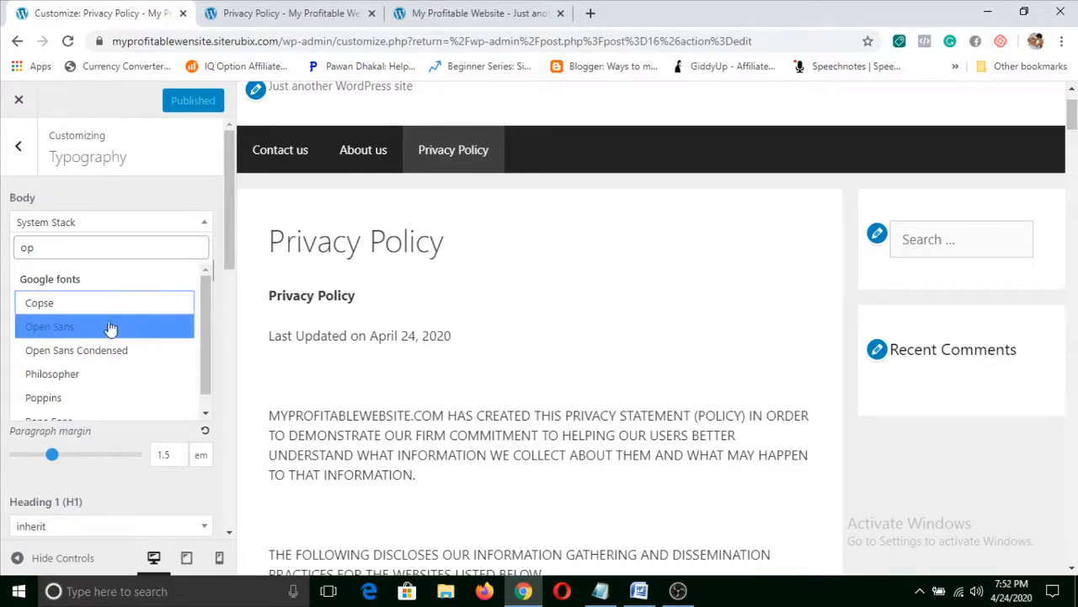
click(80, 328)
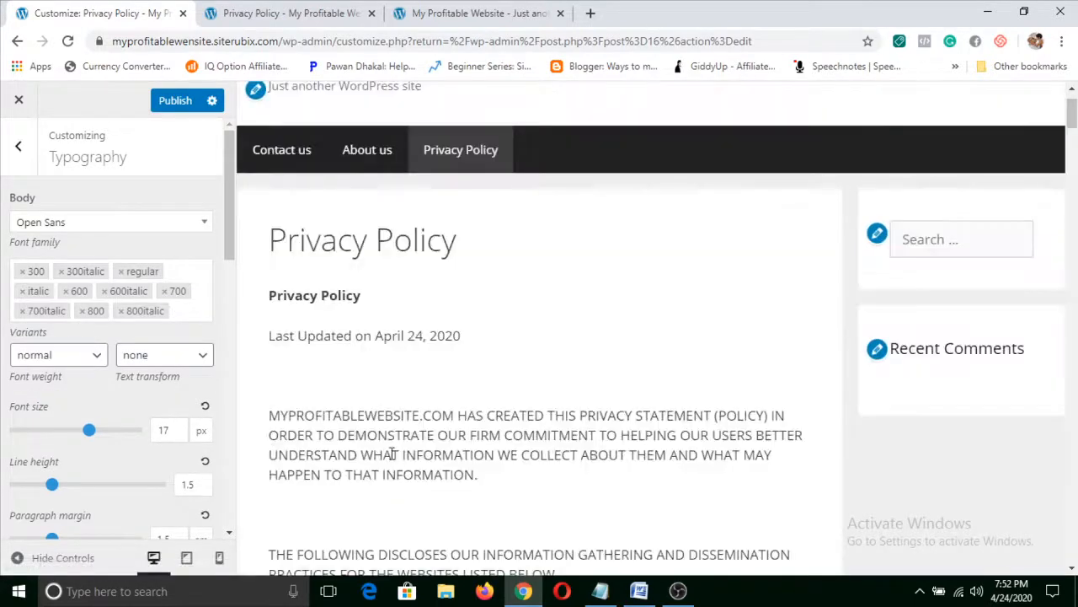
scroll(392, 450, down, 1)
scroll(459, 405, down, 1)
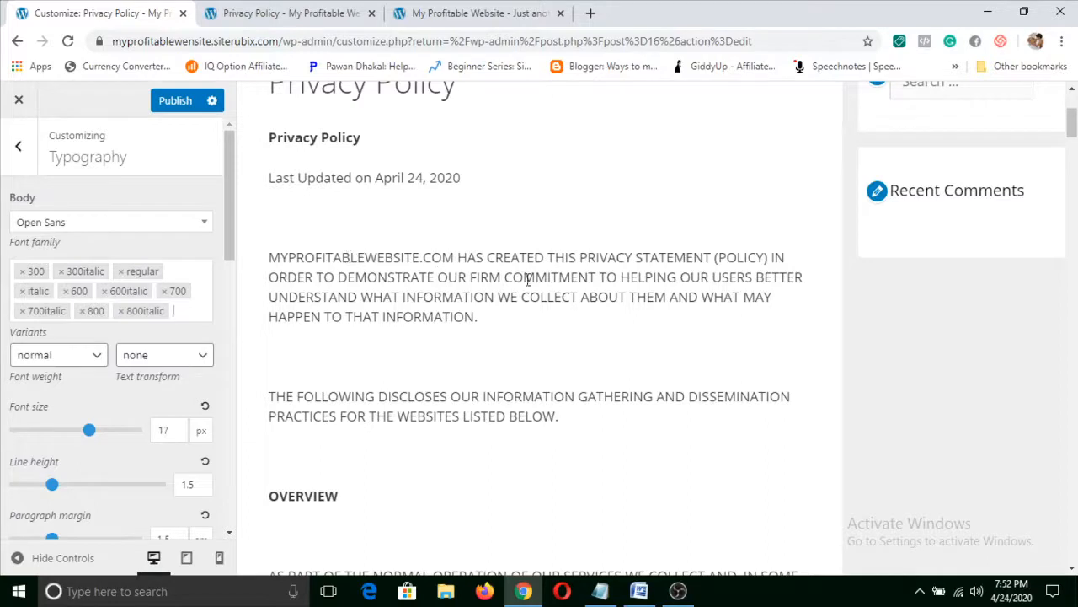
scroll(483, 297, down, 1)
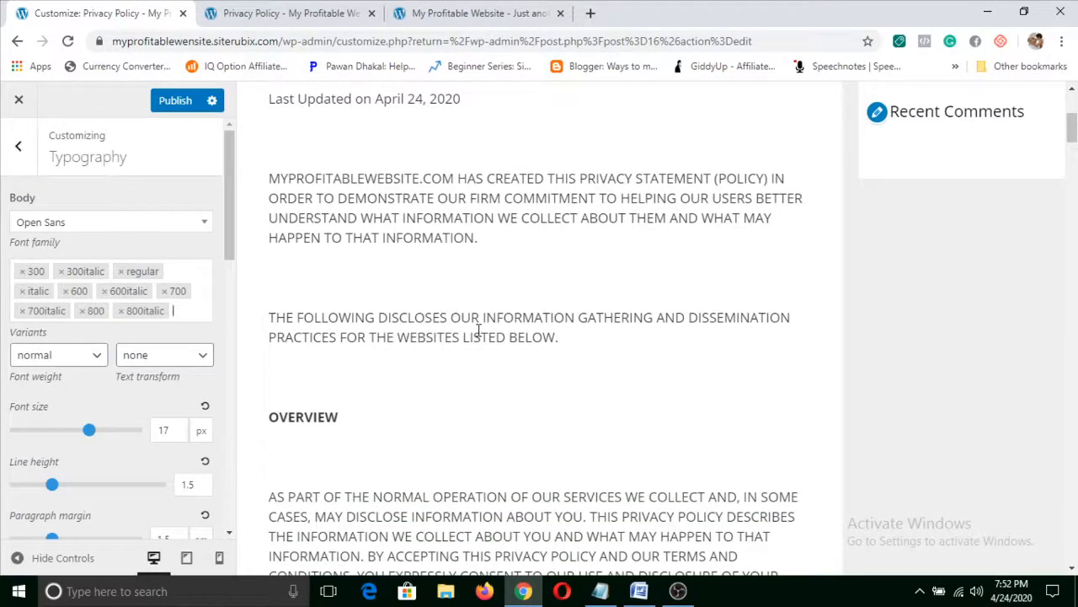
scroll(426, 373, up, 2)
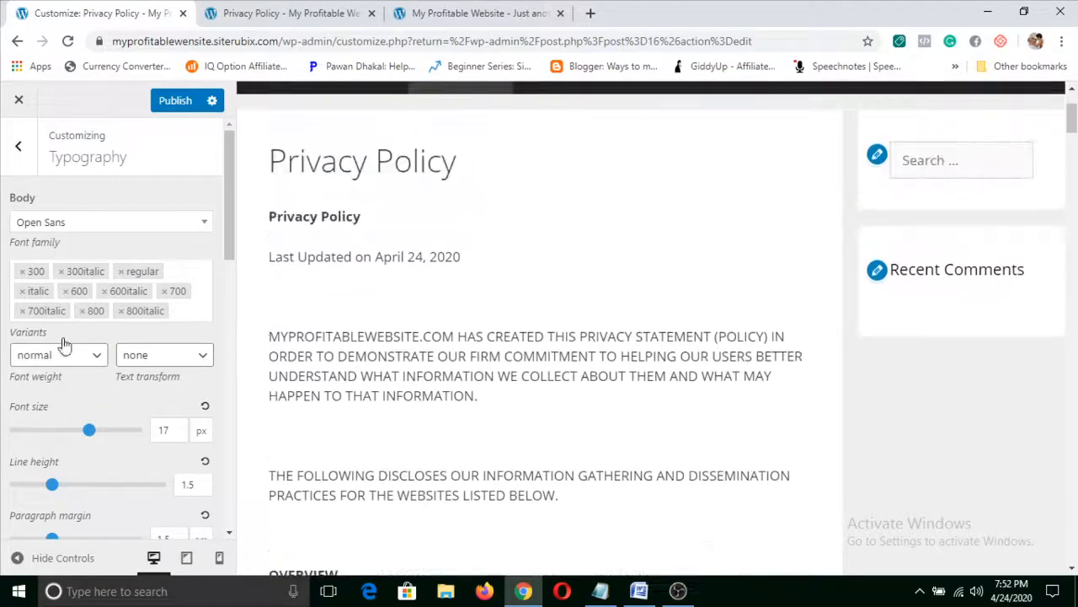
View the available font families for Heading 1 and close the list without choosing one.
scroll(64, 345, down, 3)
click(97, 375)
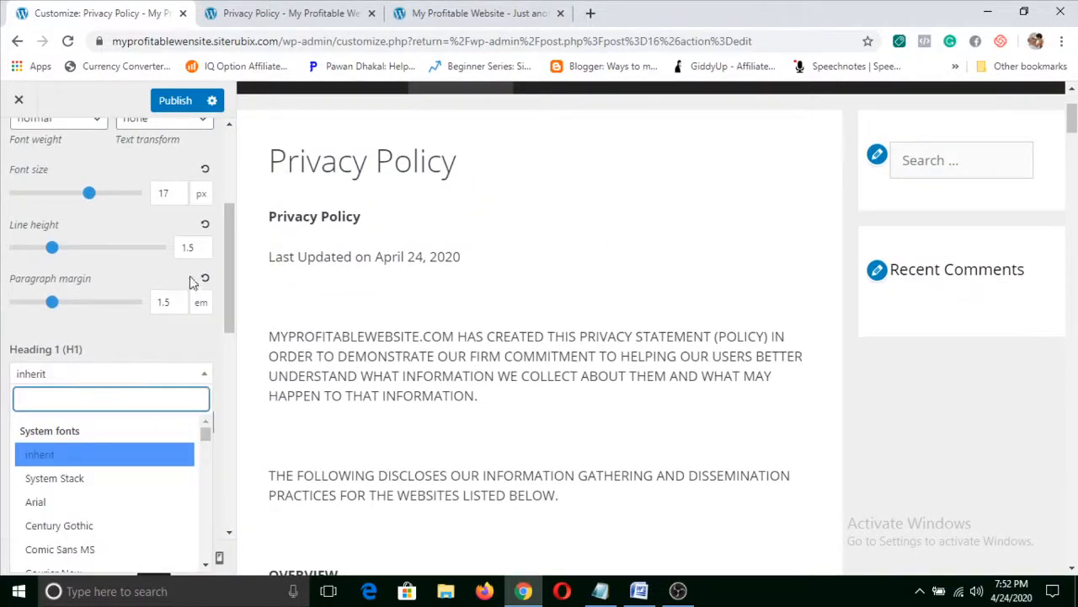
click(206, 375)
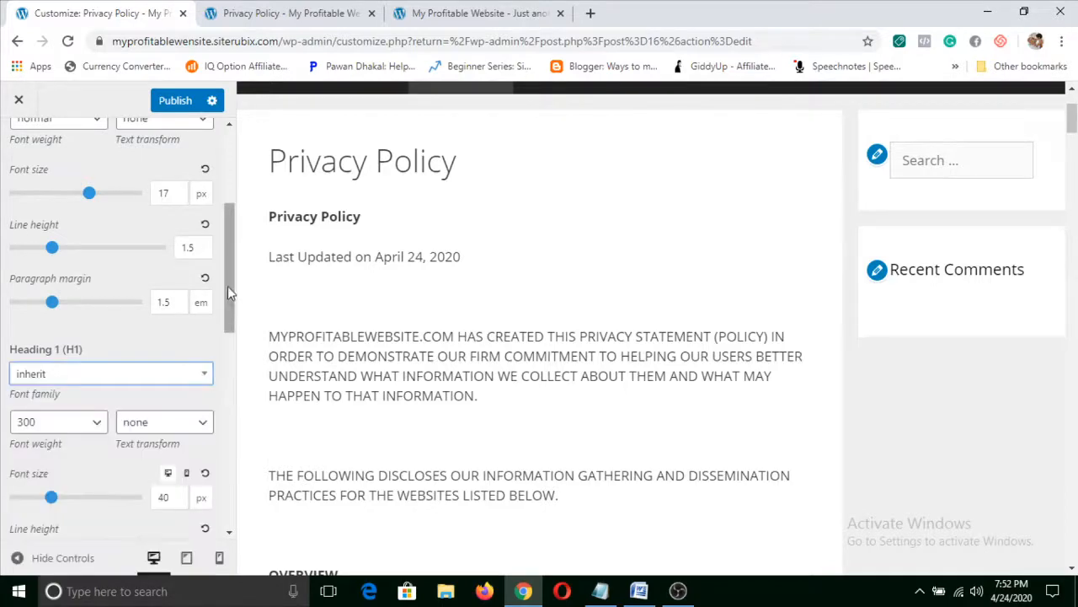
Set the Heading 1 font family to Open Sans in the typography settings.
drag(227, 286, 235, 205)
scroll(477, 244, down, 2)
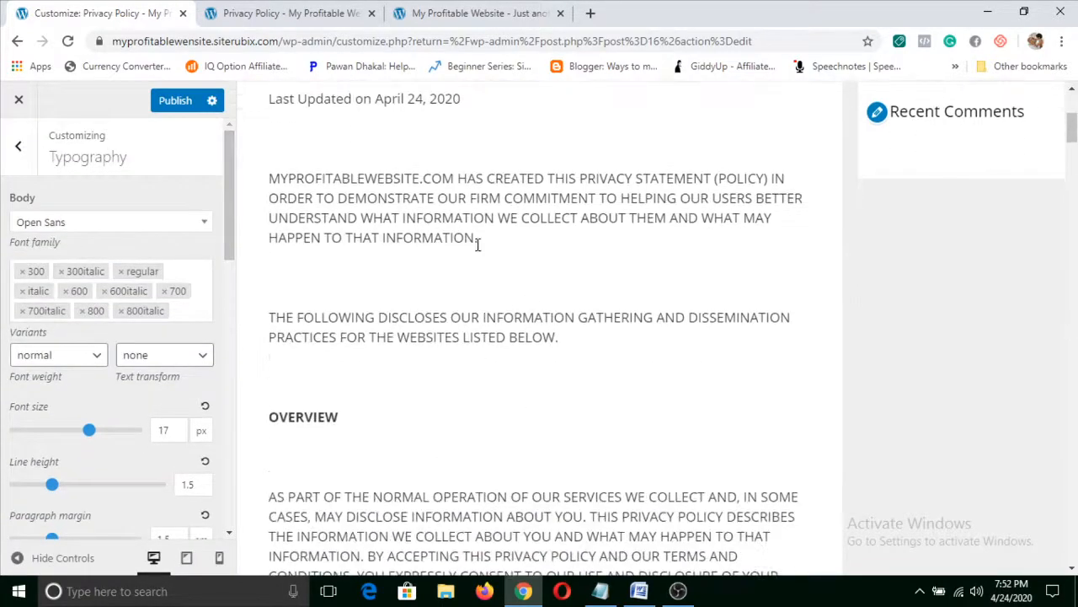
scroll(473, 480, down, 2)
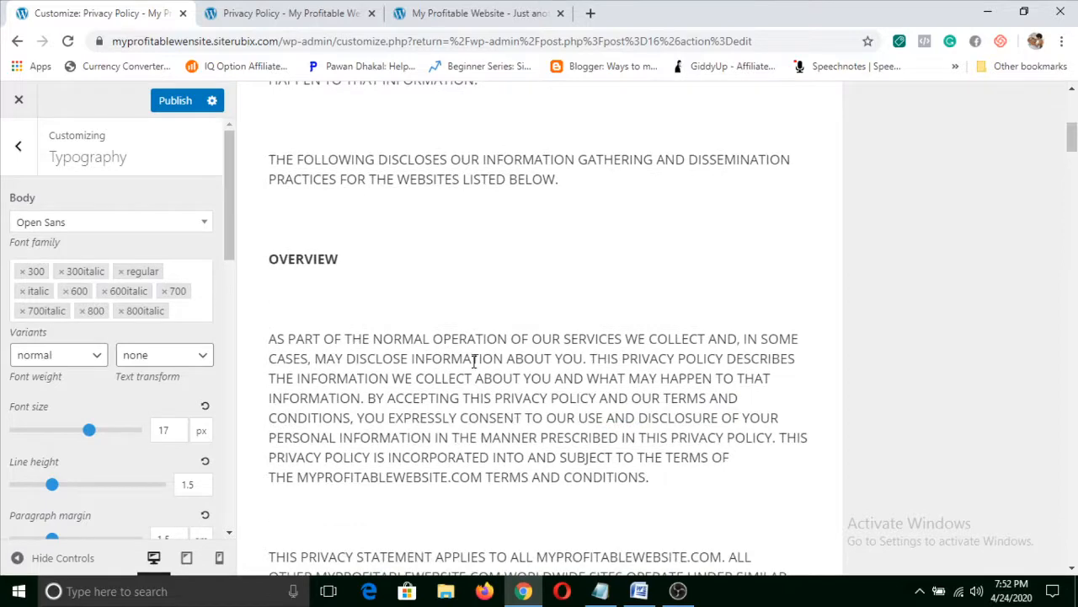
scroll(475, 361, up, 4)
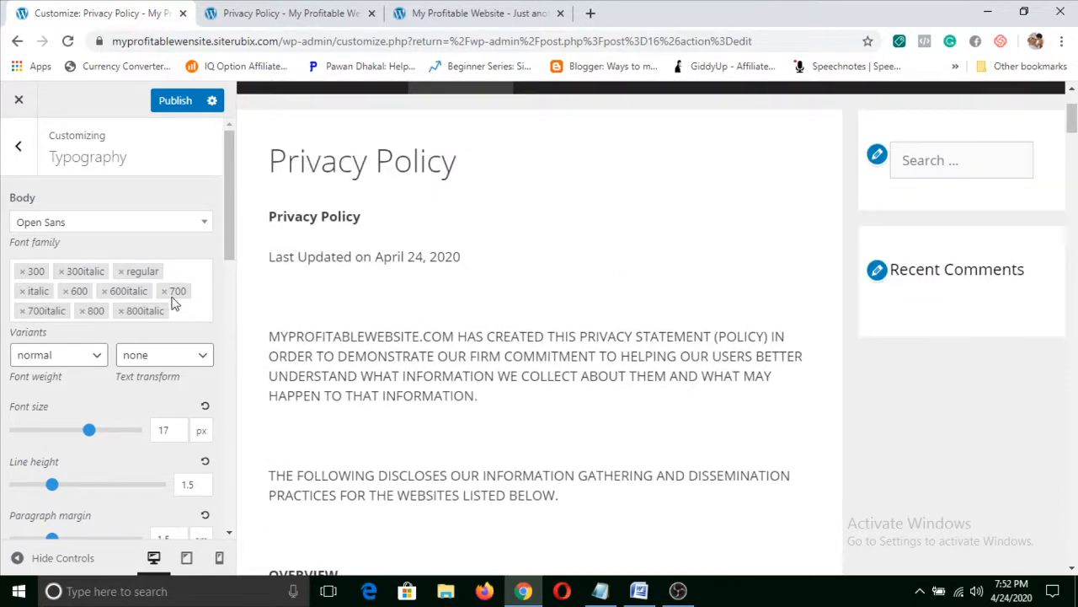
scroll(71, 444, down, 1)
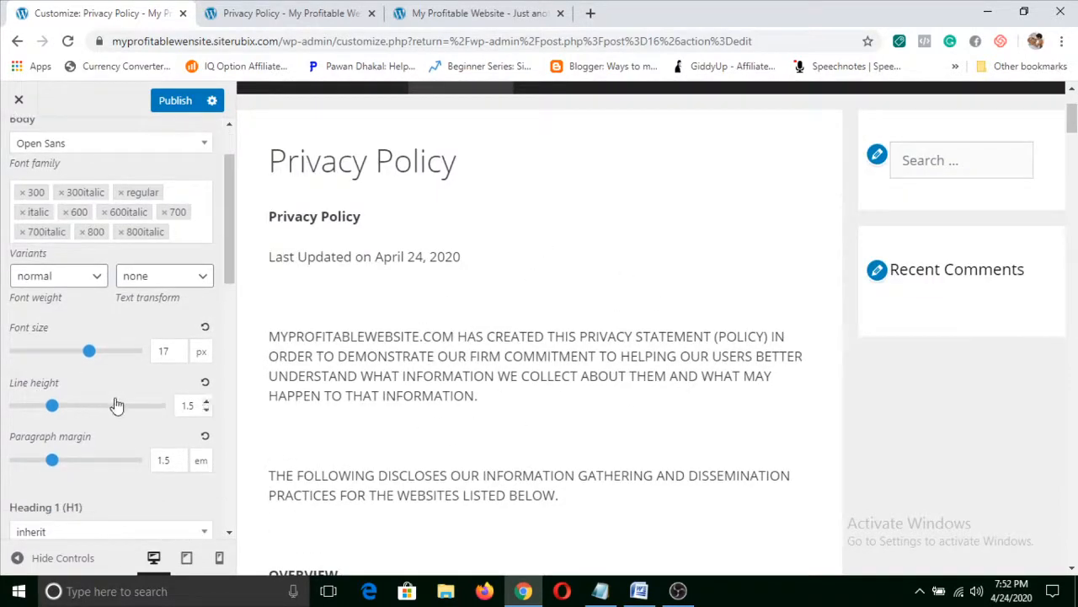
scroll(93, 337, up, 1)
scroll(93, 341, down, 4)
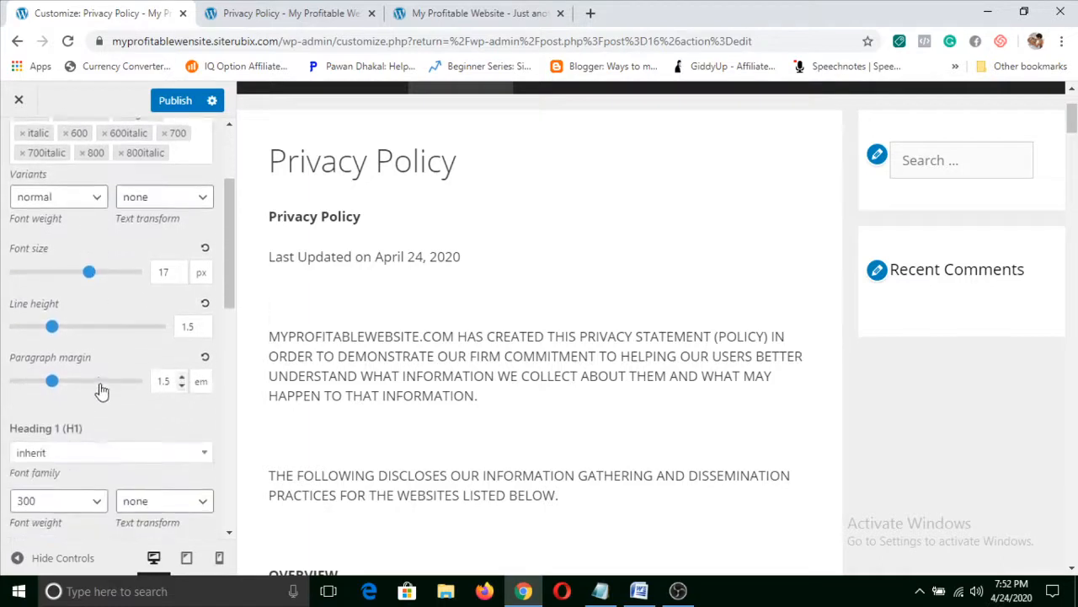
click(94, 299)
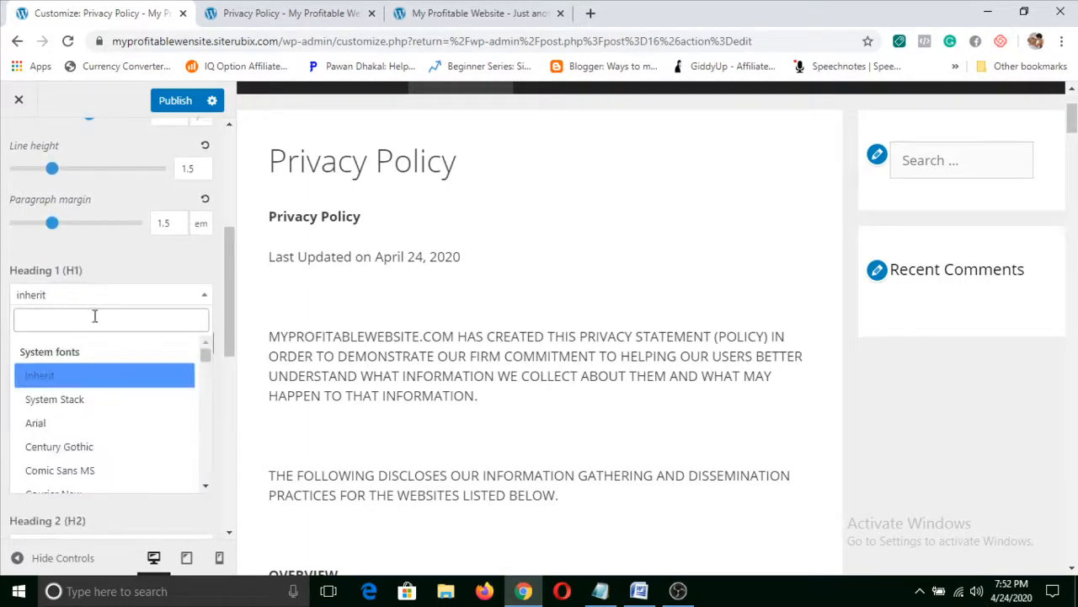
click(96, 322)
text(ope)
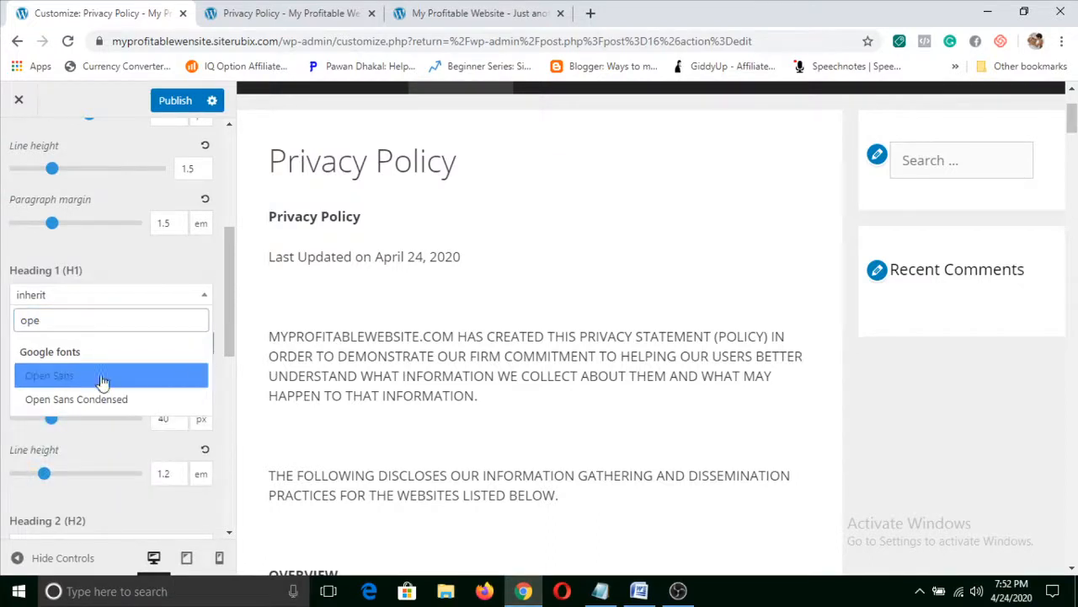
click(99, 378)
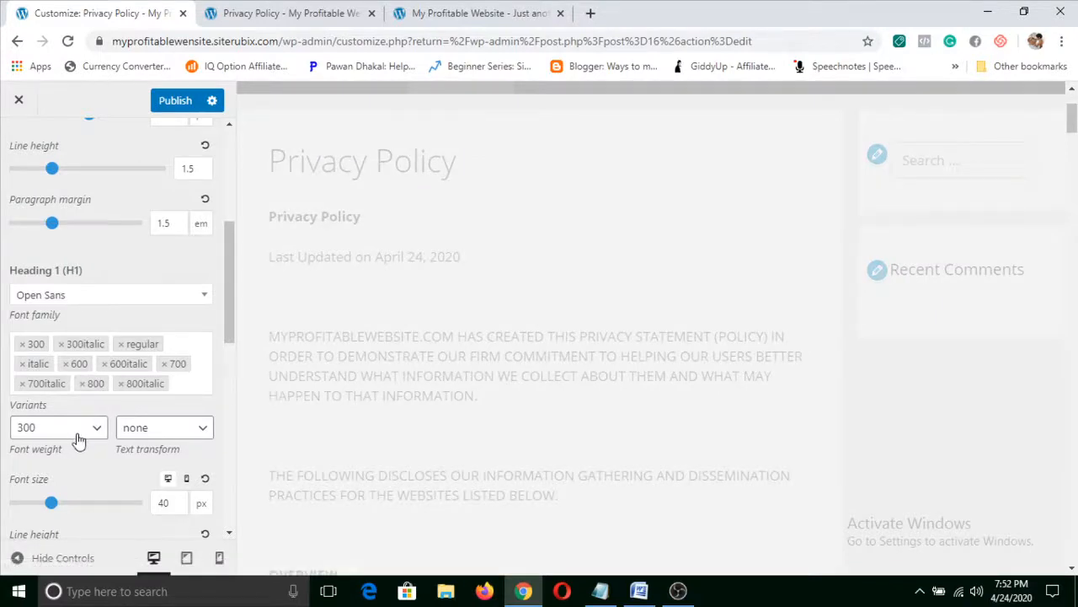
Set the Heading 2 font family to Open Sans.
scroll(76, 438, down, 2)
scroll(77, 442, up, 2)
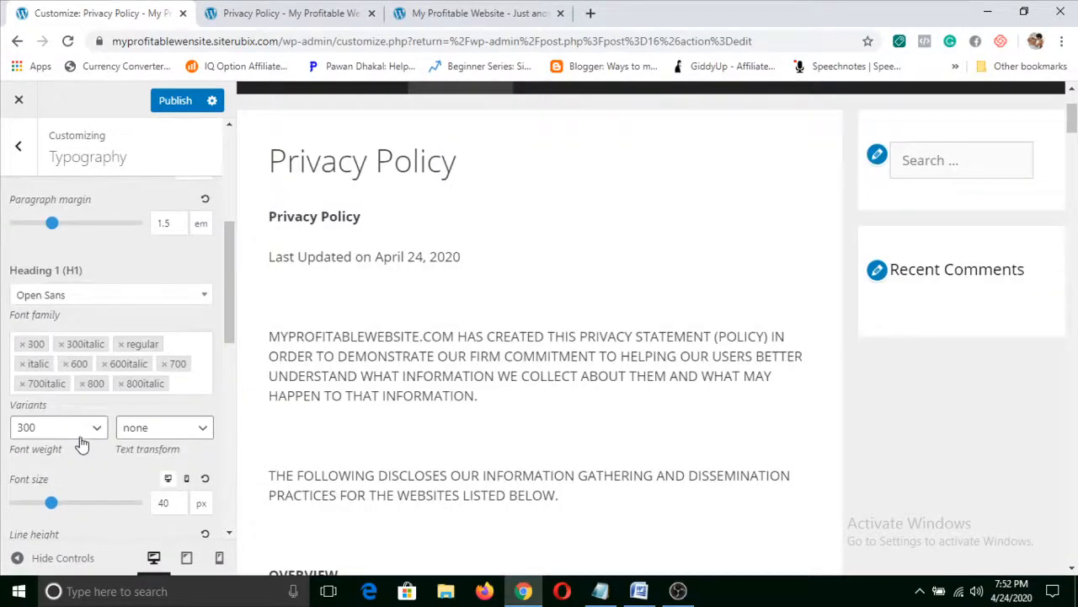
scroll(102, 410, down, 2)
scroll(91, 390, up, 1)
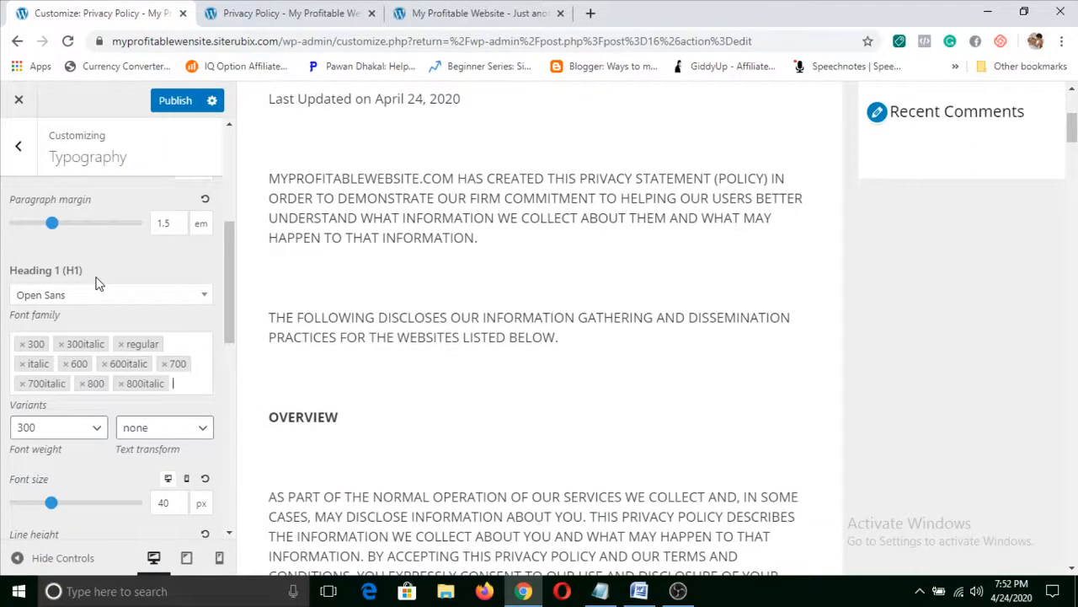
scroll(93, 379, down, 3)
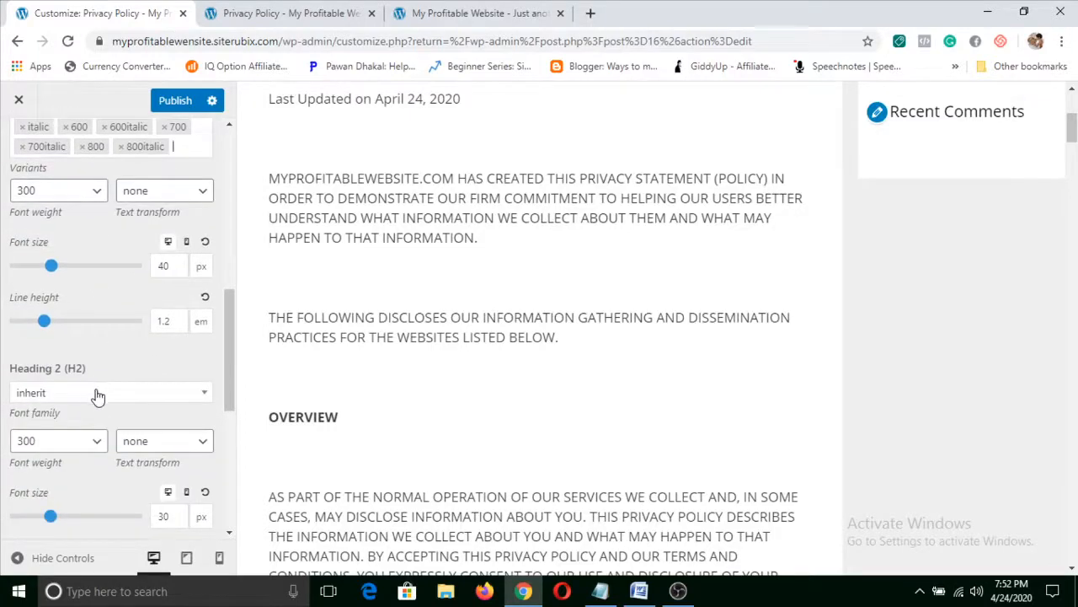
click(97, 394)
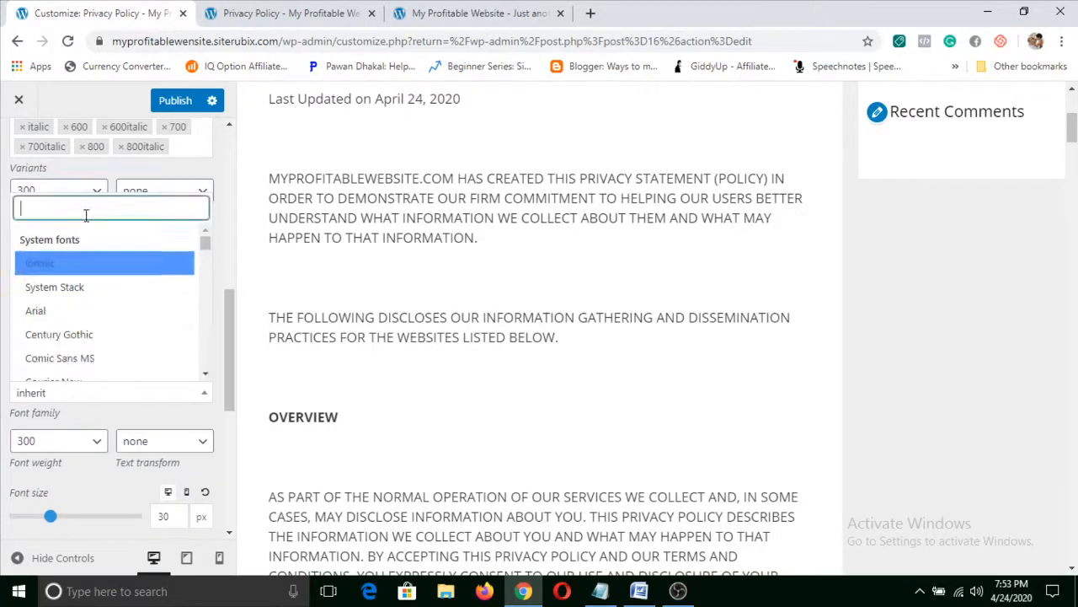
text(open)
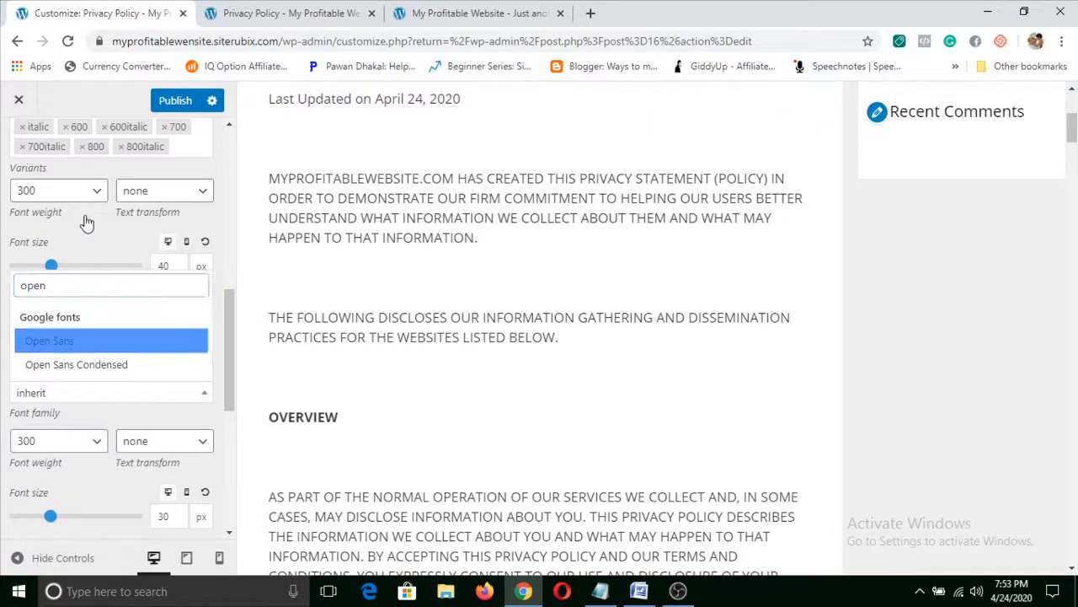
click(97, 345)
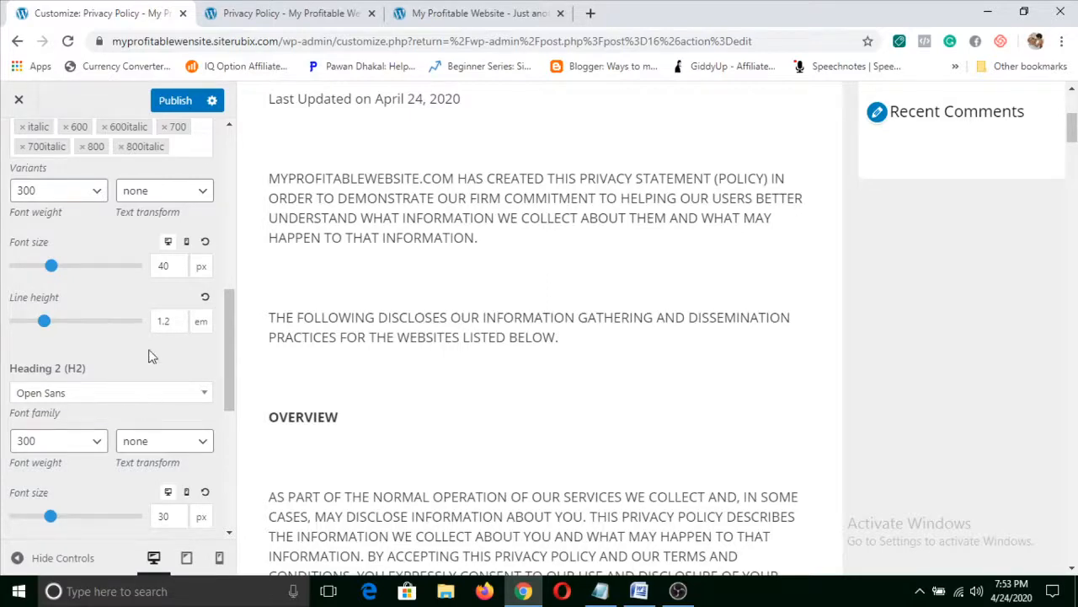
Set the Heading 3 font family to Open Sans.
scroll(234, 355, down, 3)
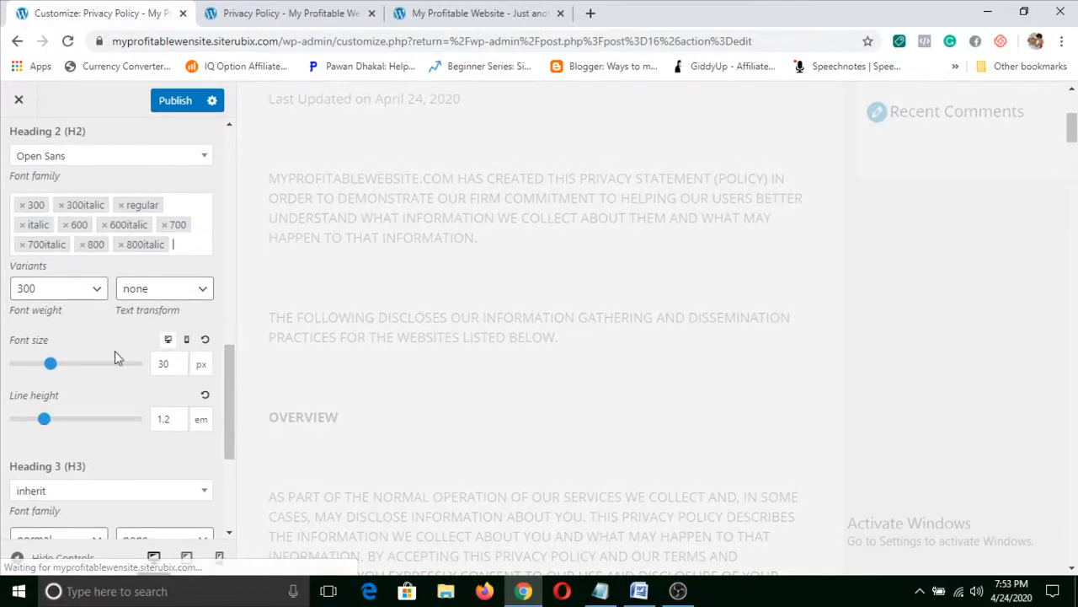
scroll(114, 371, down, 5)
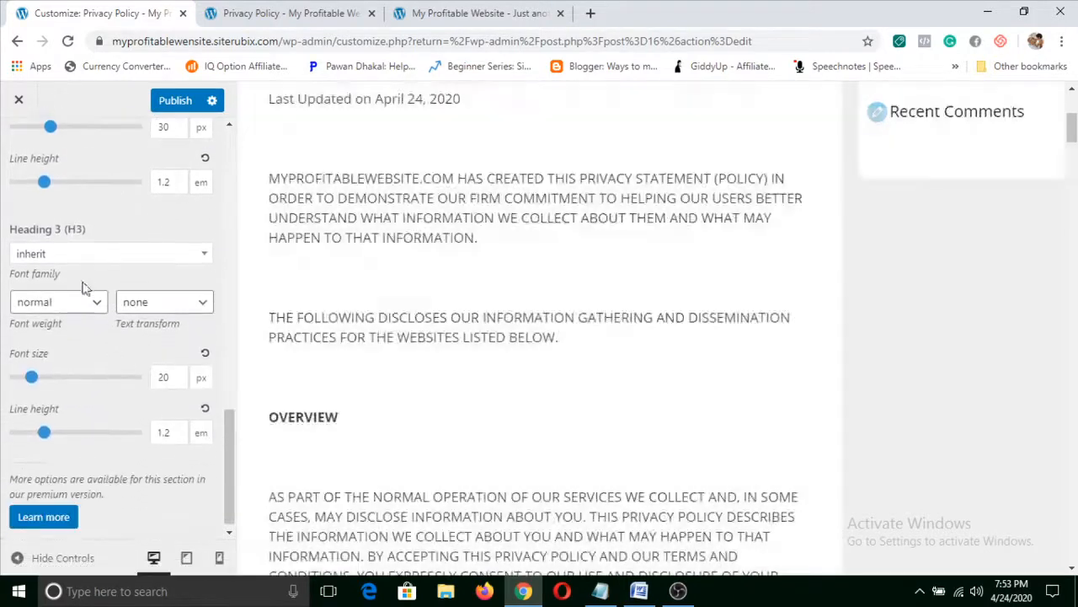
click(94, 260)
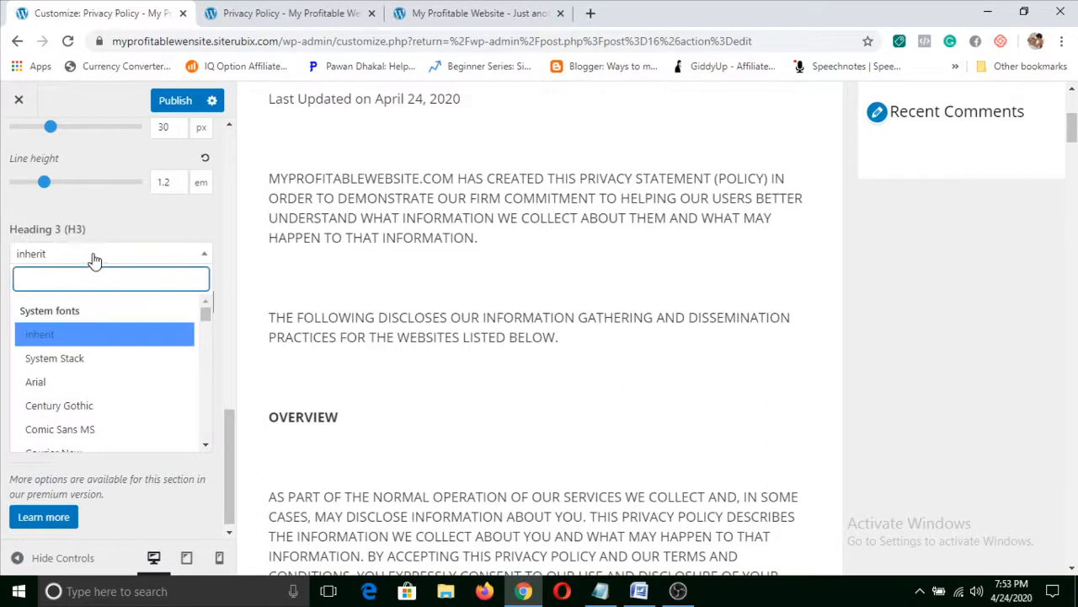
text(open)
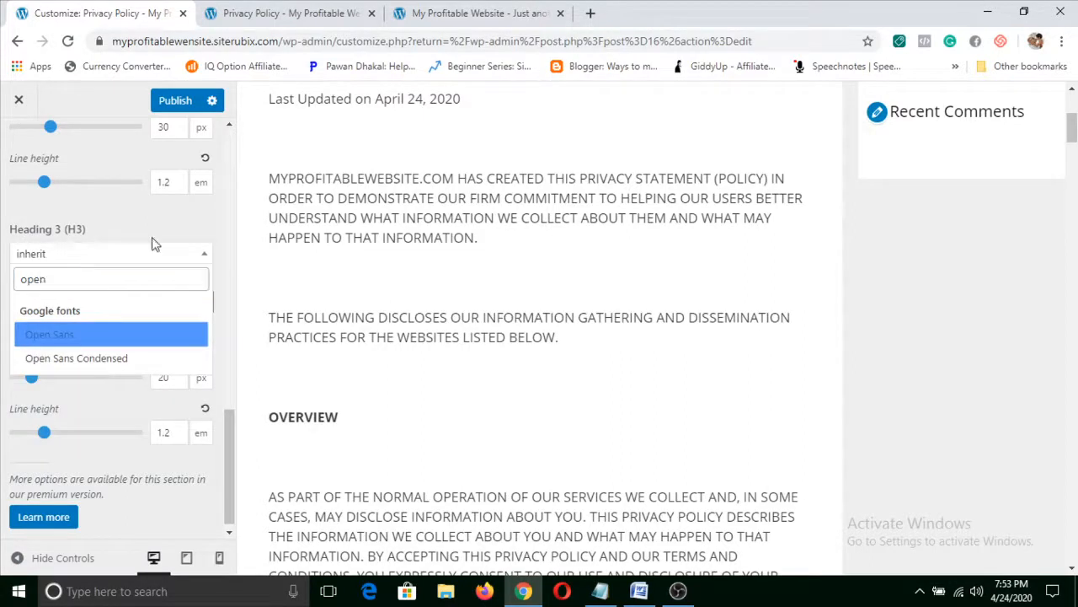
click(120, 336)
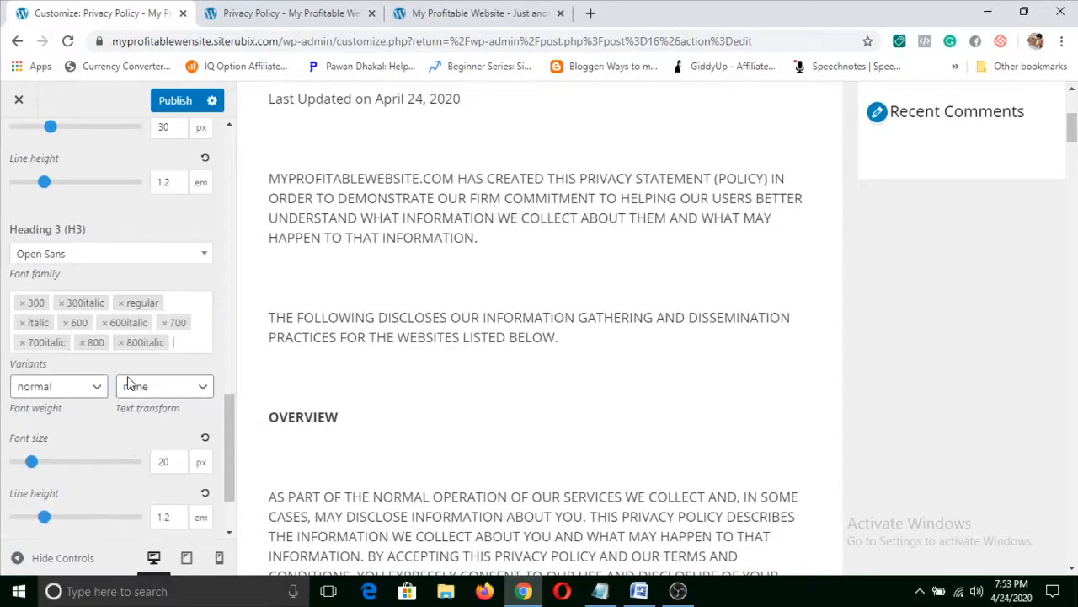
Review the typography settings from Heading 3 back up to the body text and publish the changes.
scroll(126, 387, down, 2)
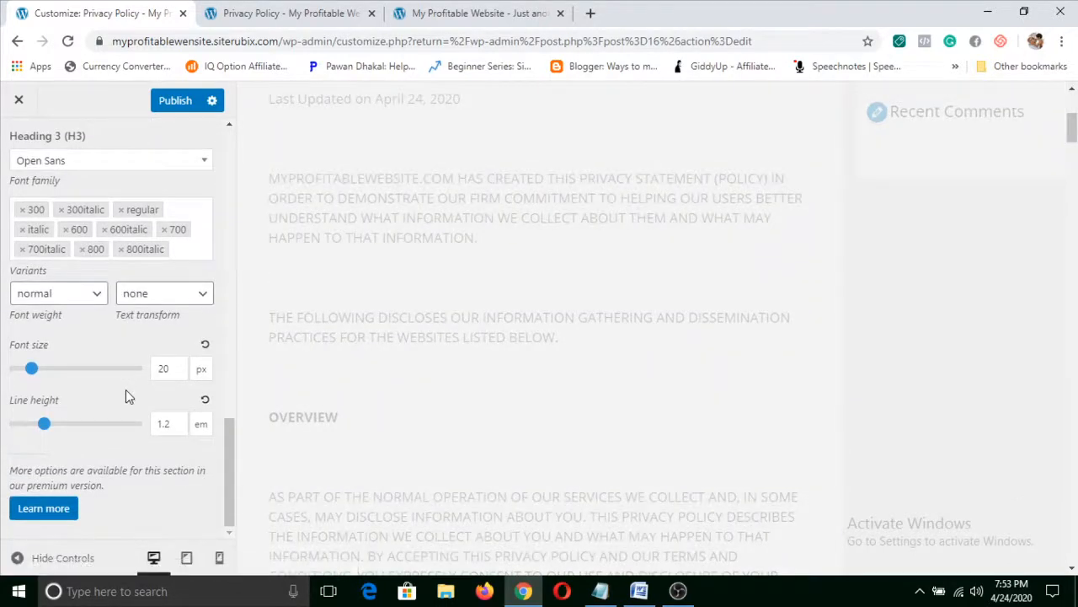
scroll(126, 390, up, 7)
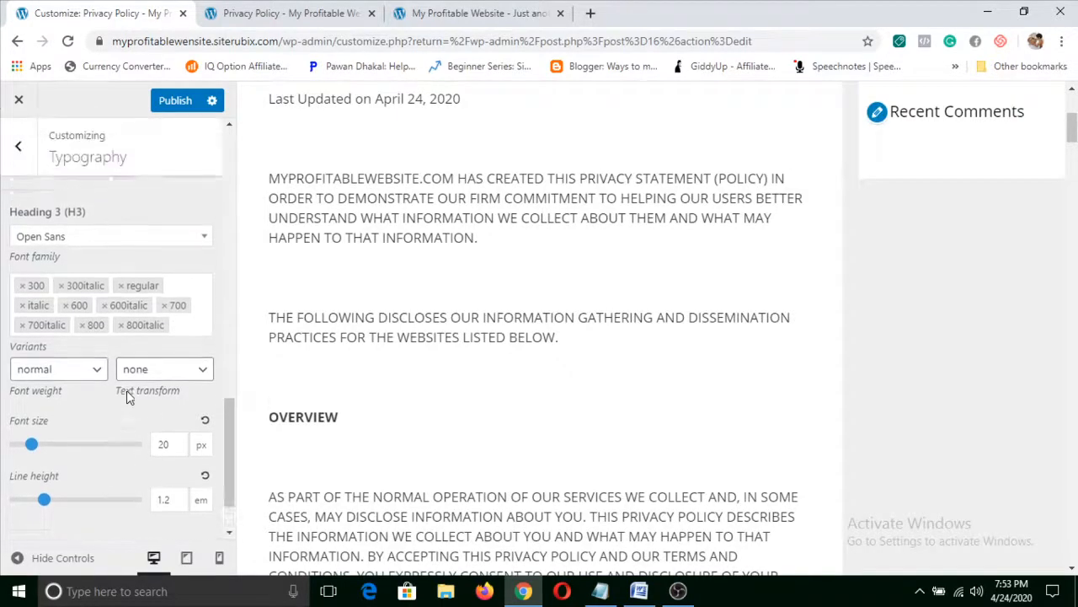
scroll(177, 424, up, 3)
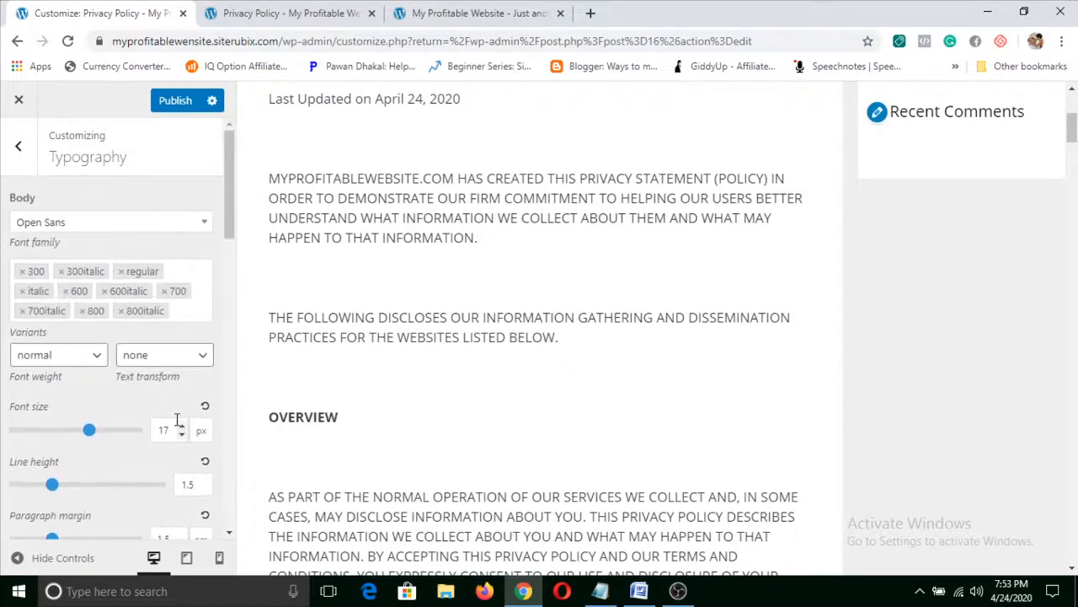
click(178, 101)
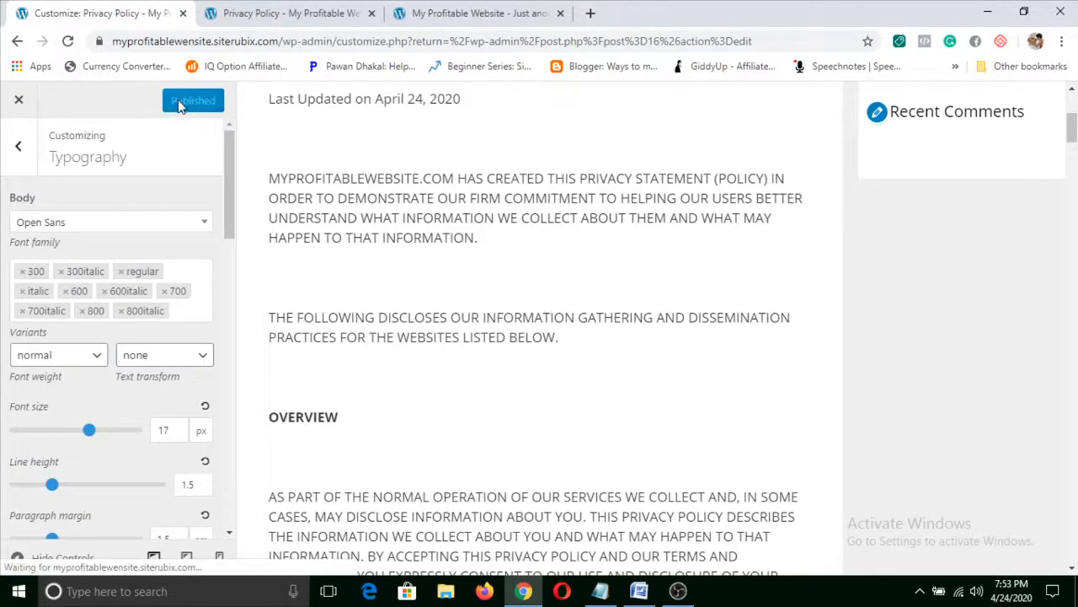
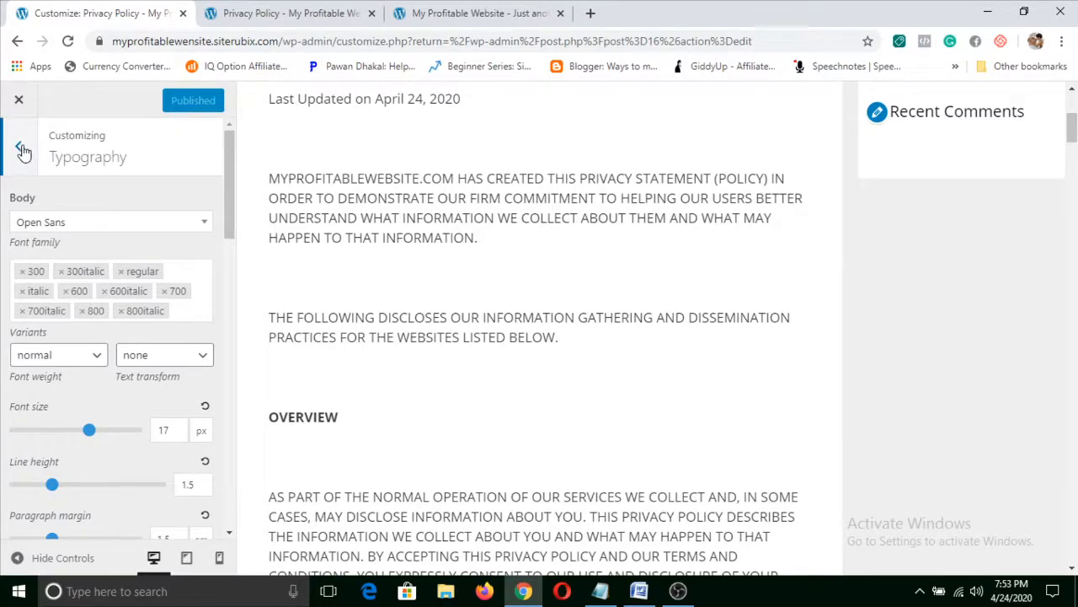
Leave the typography settings, open the Additional CSS section and dismiss its help text.
click(22, 149)
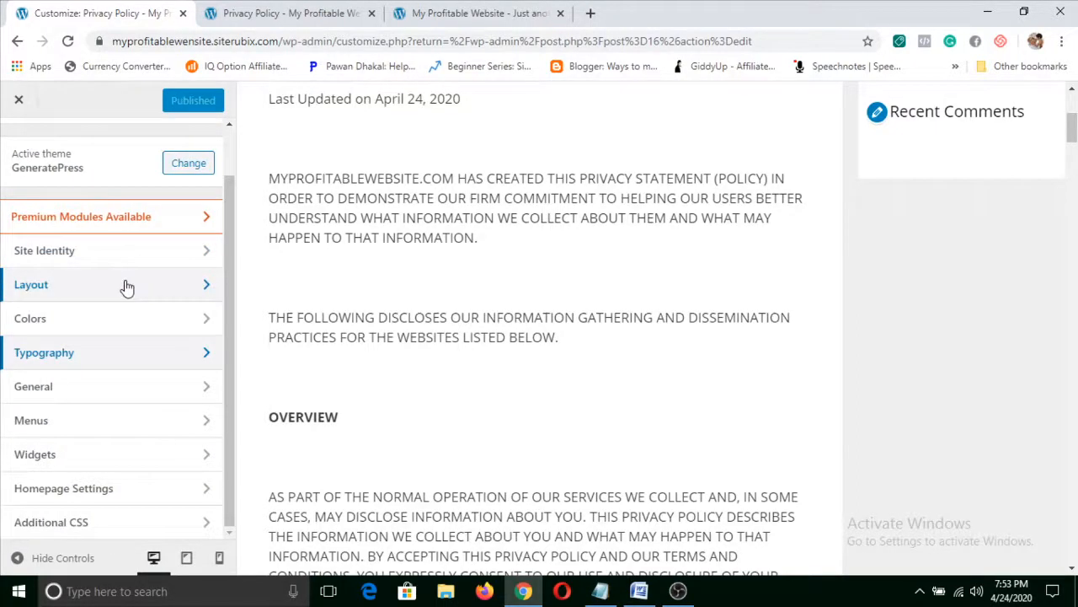
click(127, 524)
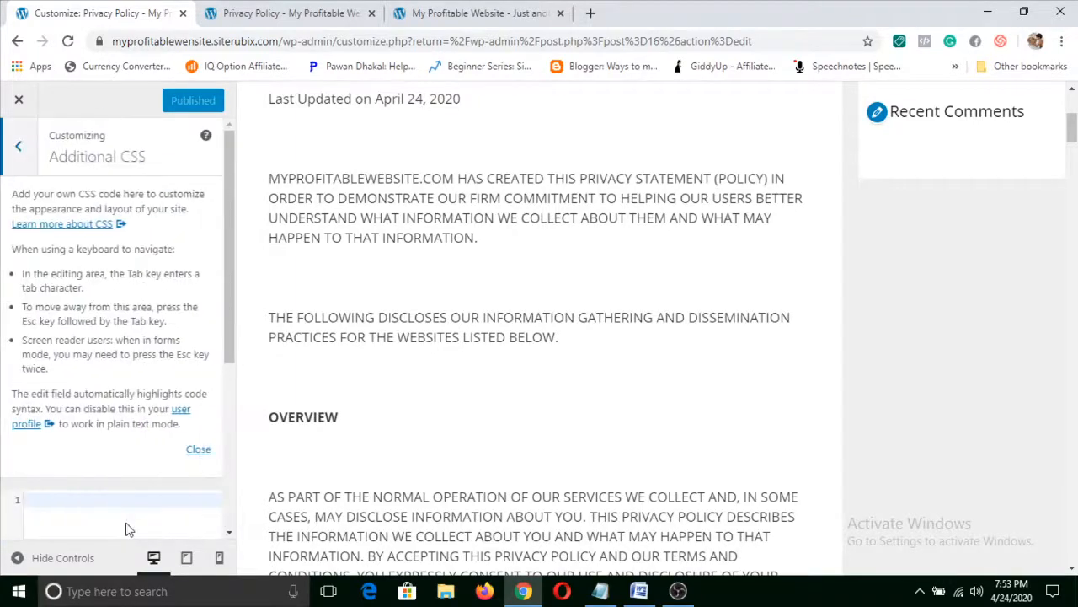
click(19, 145)
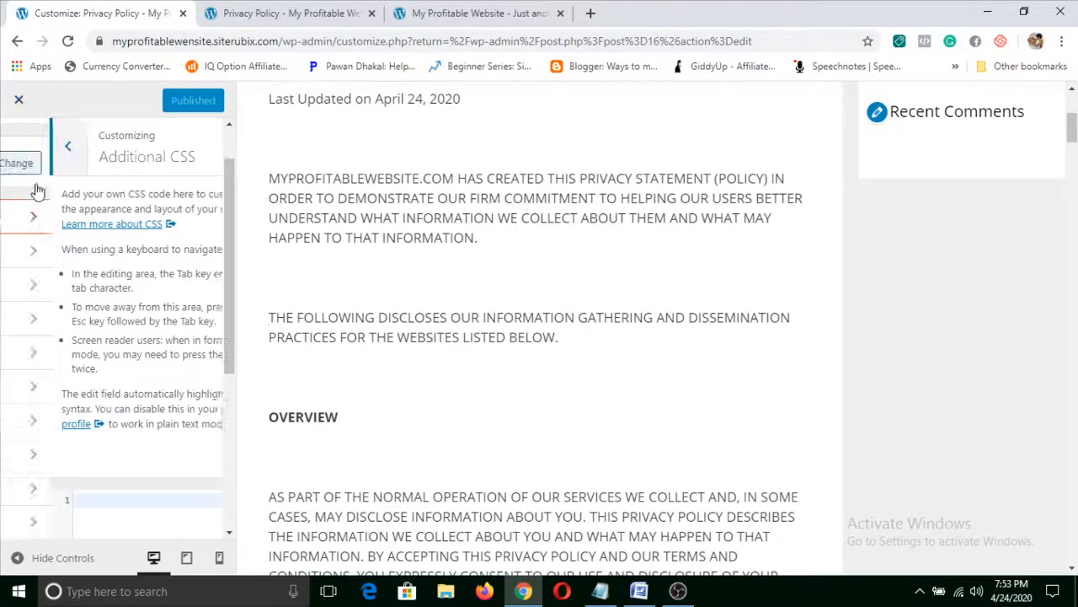
click(74, 521)
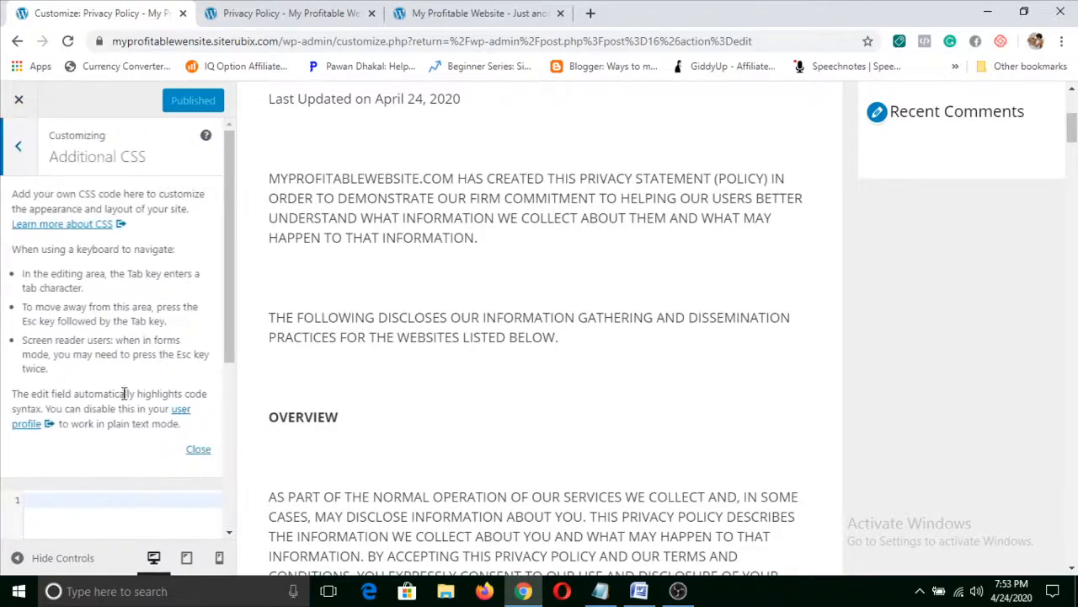
click(198, 450)
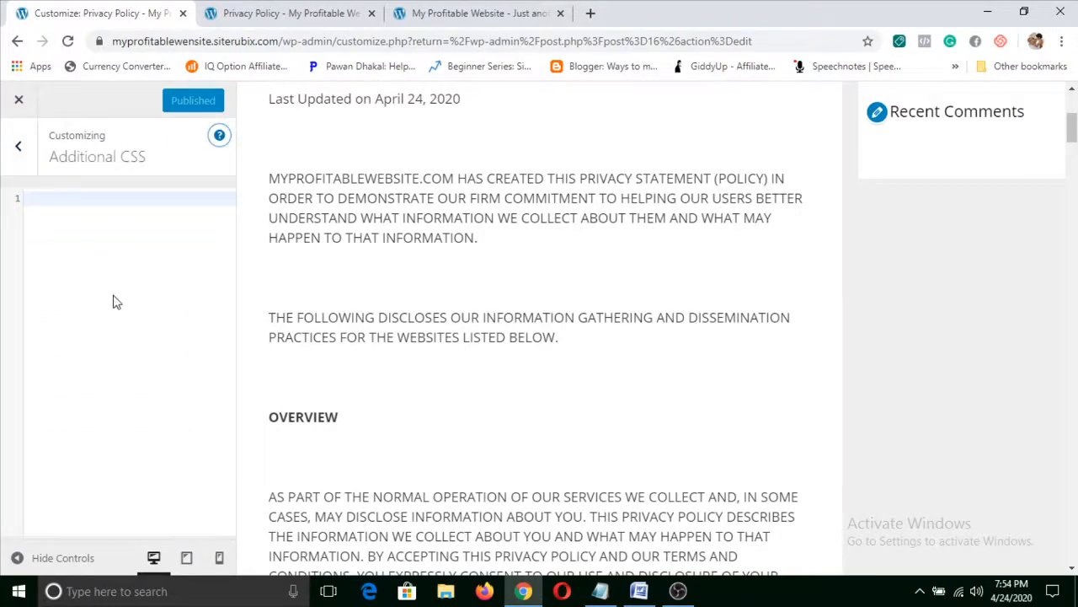
Switch to the Tutorial file in Notepad and copy the ".post p{line-height: 1cm;}" and ".page p{line-height: 1cm;}" rules.
click(599, 589)
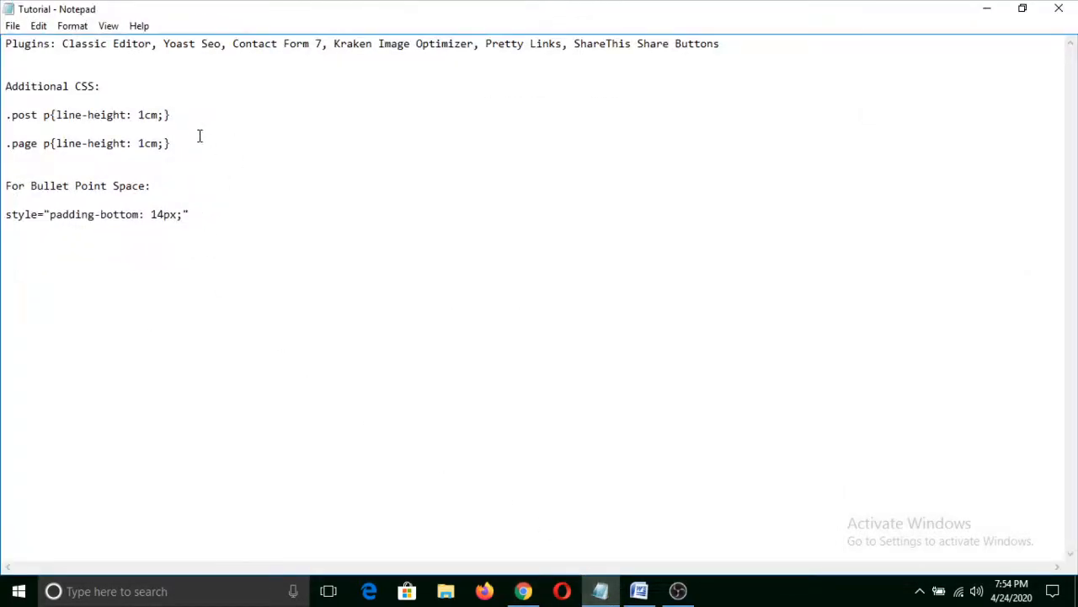
drag(182, 139, 4, 114)
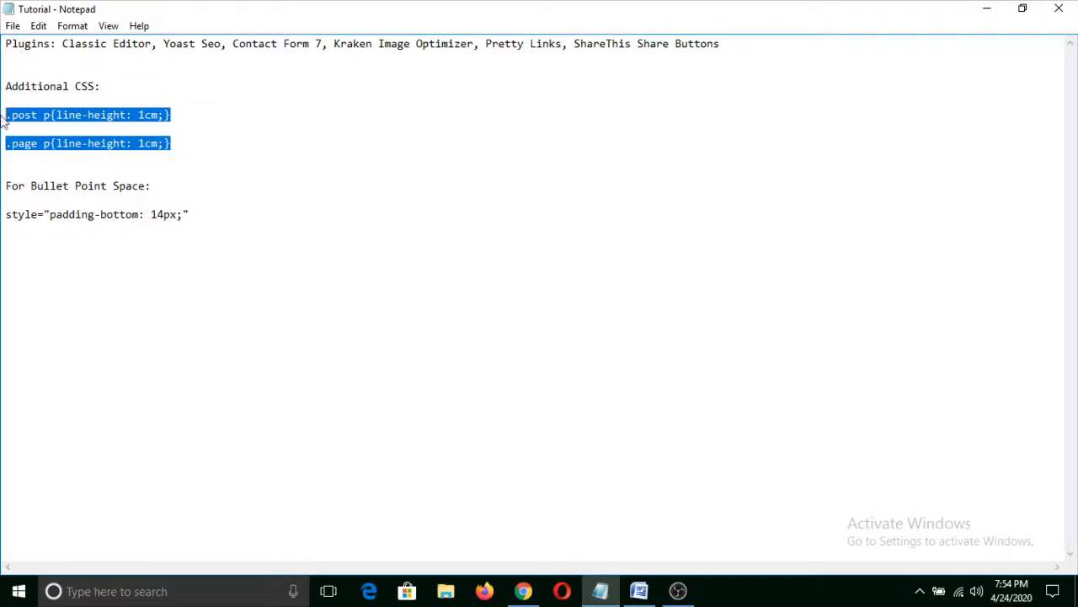
right_click(29, 118)
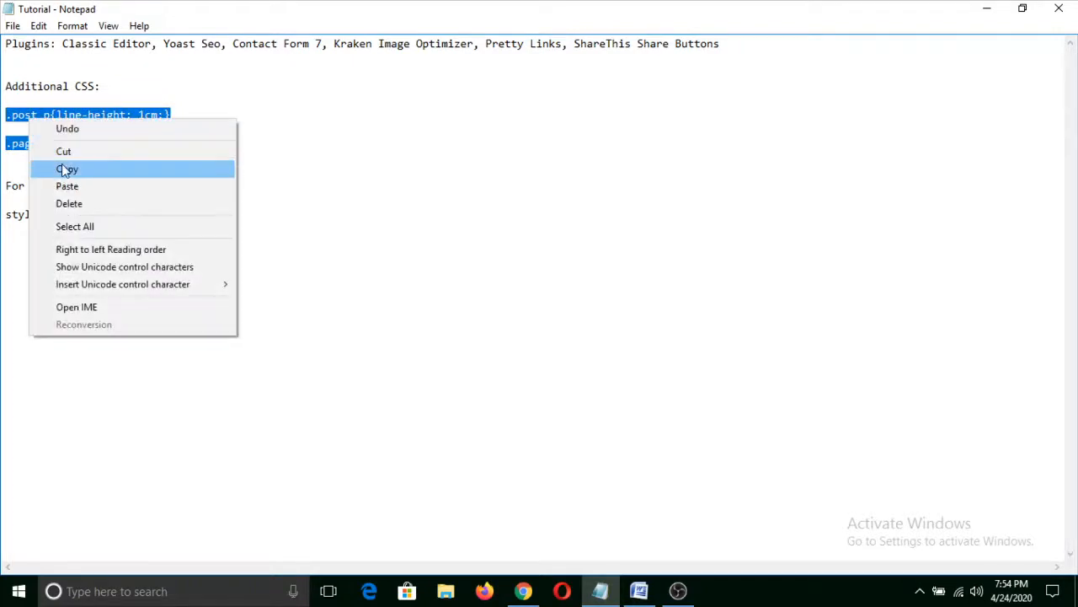
click(66, 169)
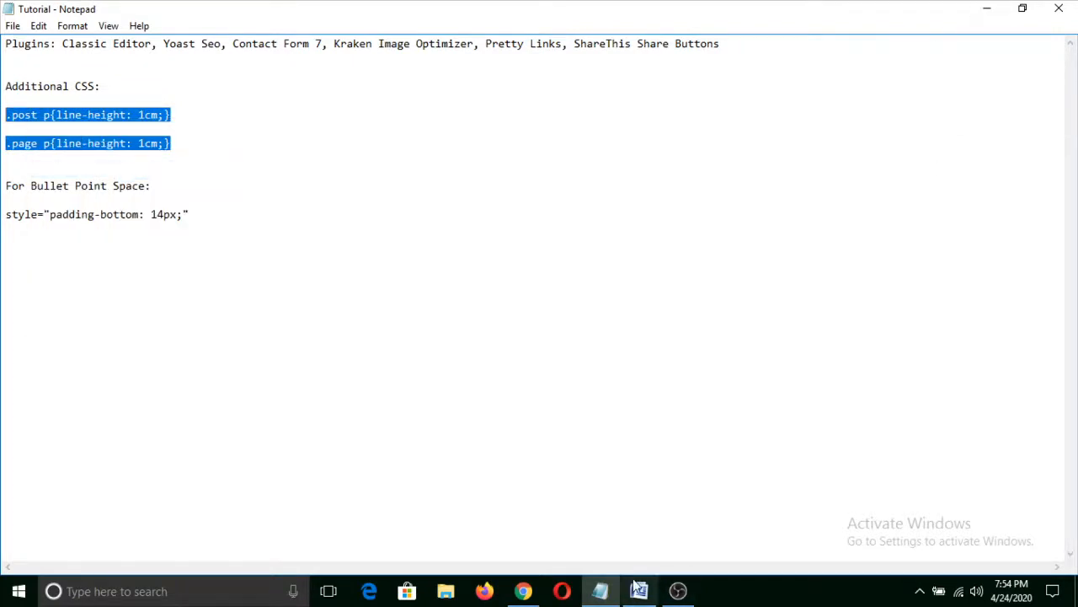
Switch back to the browser and paste the copied .post and .page line-height rules into the Additional CSS editor.
click(523, 590)
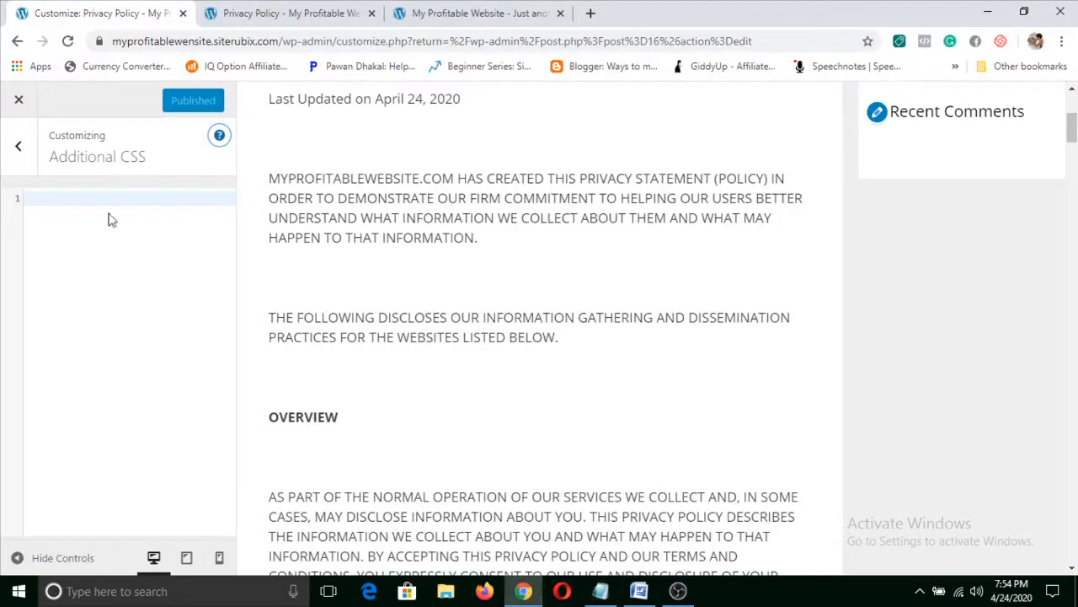
right_click(70, 198)
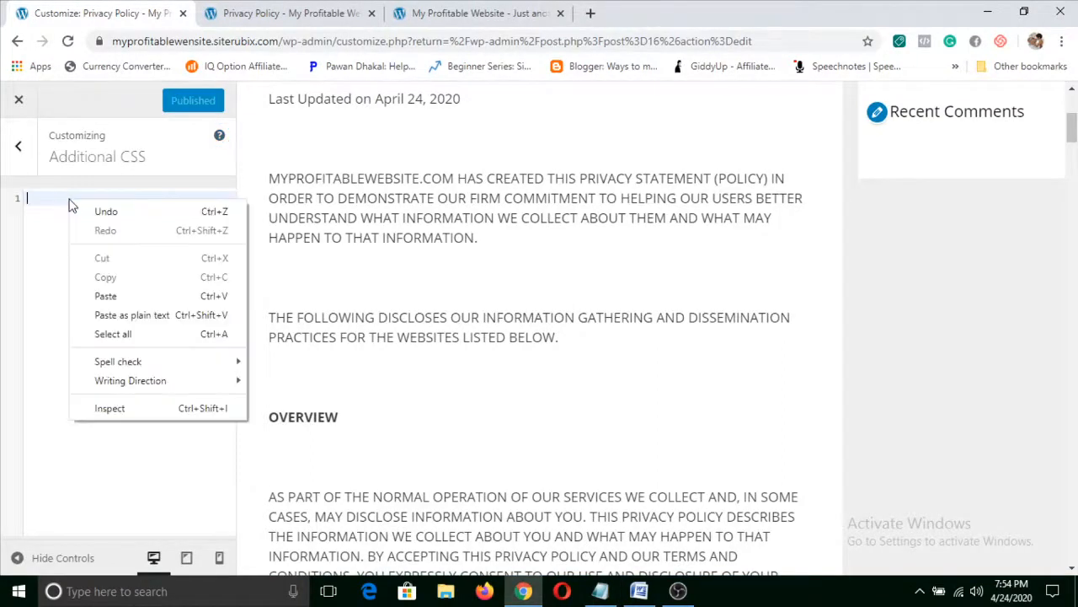
click(156, 295)
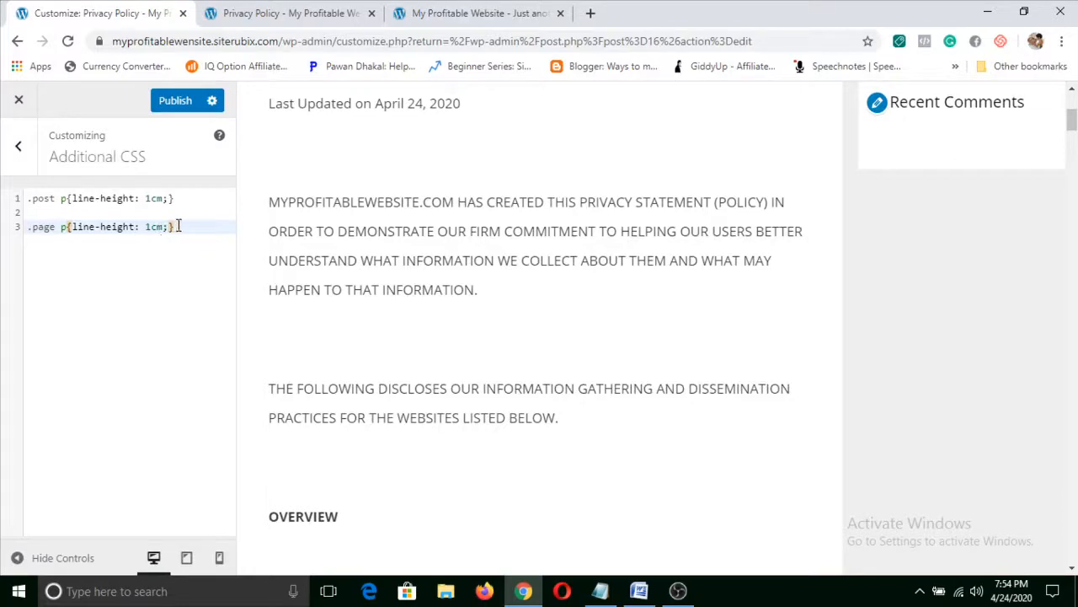
Examine the .post and .page line-height rules and the paragraph spacing in the Privacy Policy preview.
drag(177, 226, 27, 227)
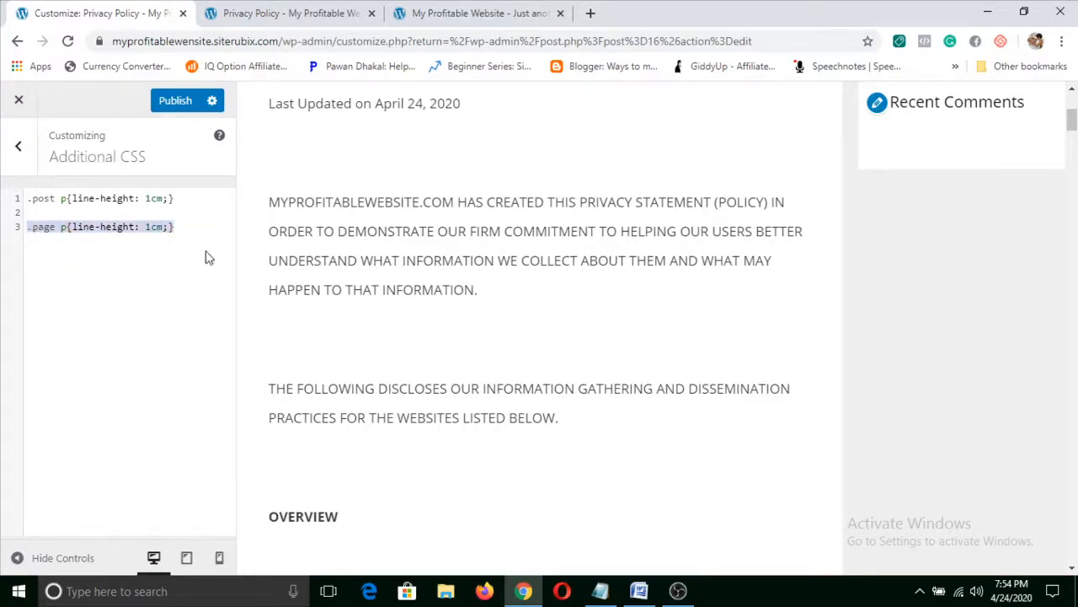
drag(178, 199, 18, 200)
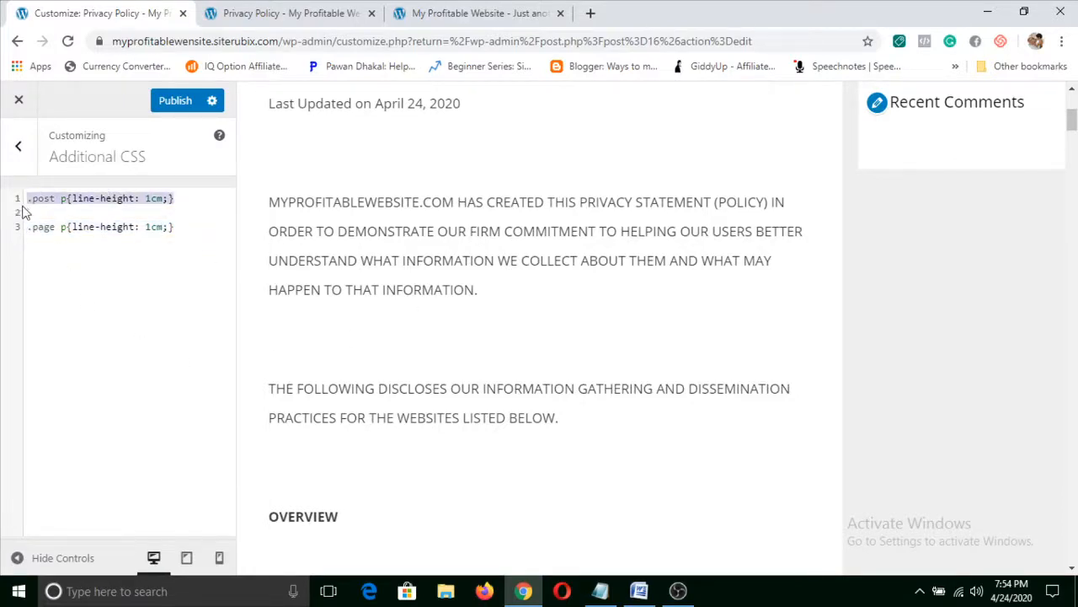
click(179, 227)
drag(182, 227, 22, 224)
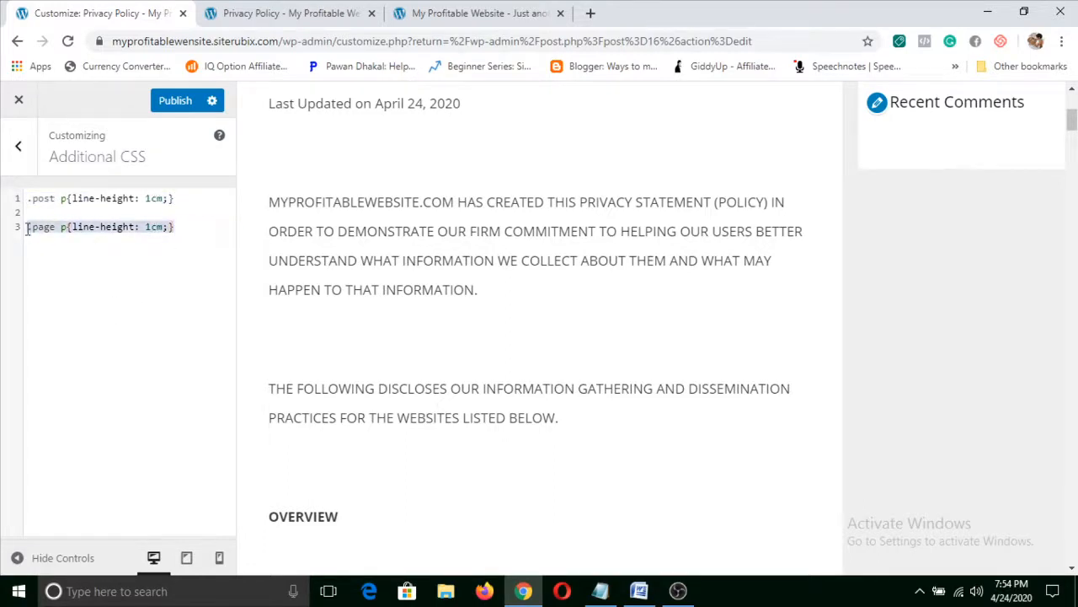
click(184, 206)
triple_click(182, 197)
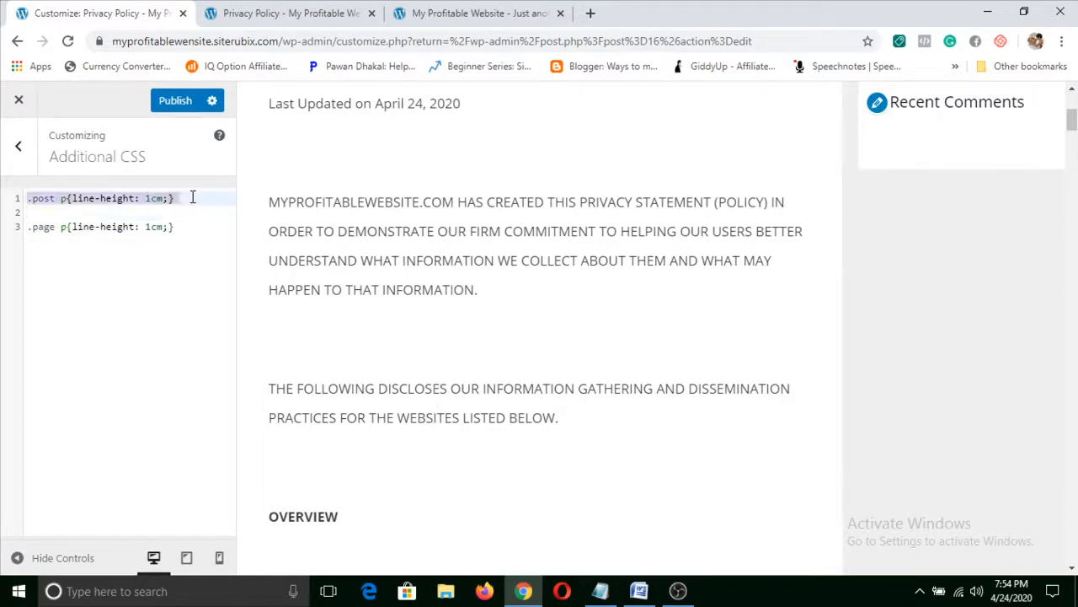
drag(193, 197, 34, 195)
click(176, 228)
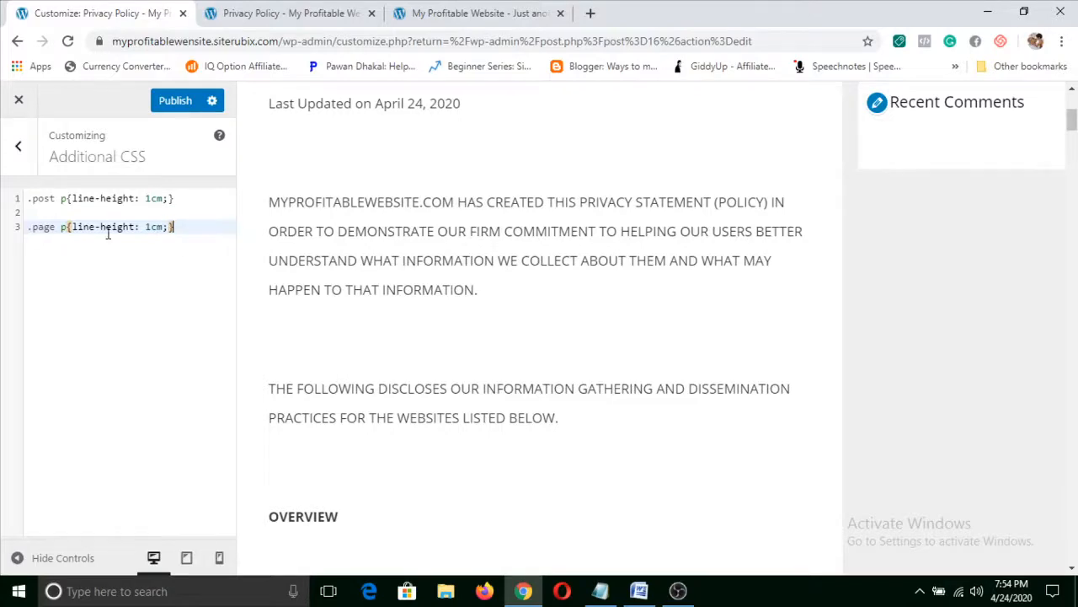
scroll(506, 253, up, 5)
scroll(463, 300, down, 1)
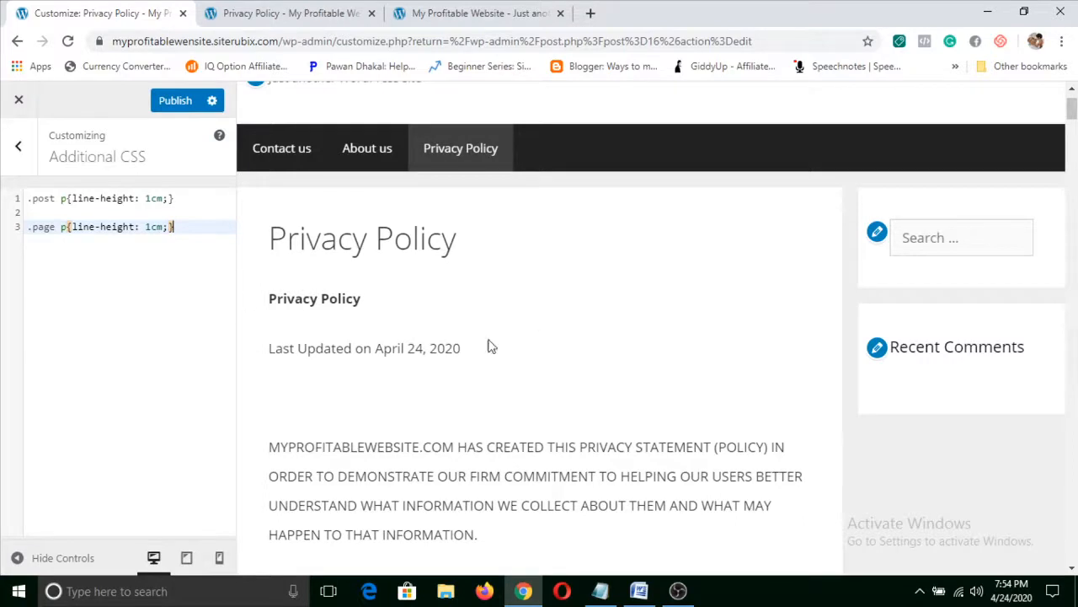
scroll(337, 287, down, 3)
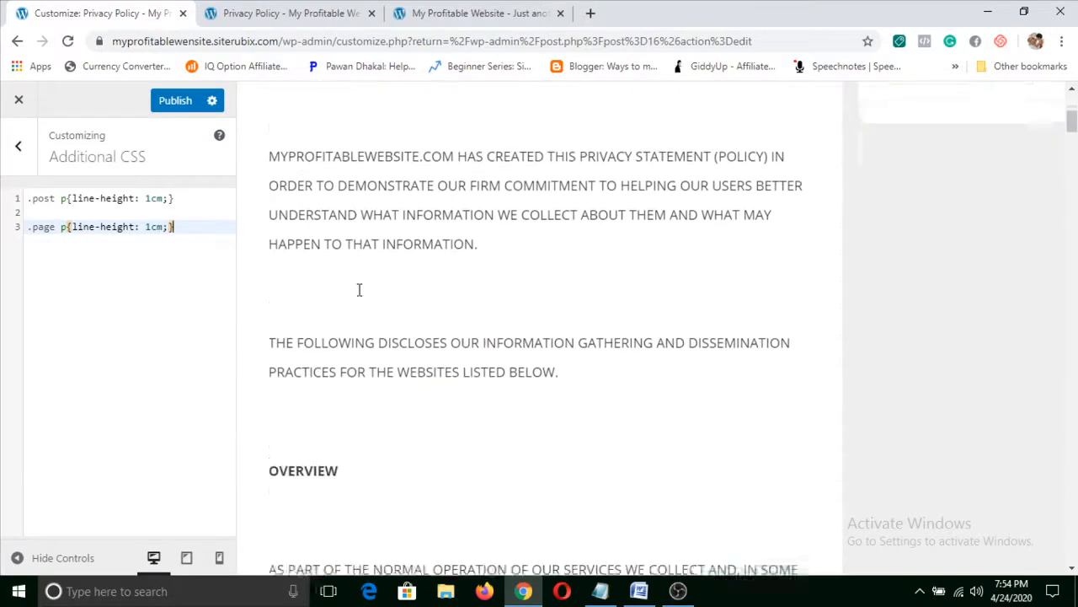
Try a line height of 1.5cm in the .page rule and restore it to 1cm.
click(148, 226)
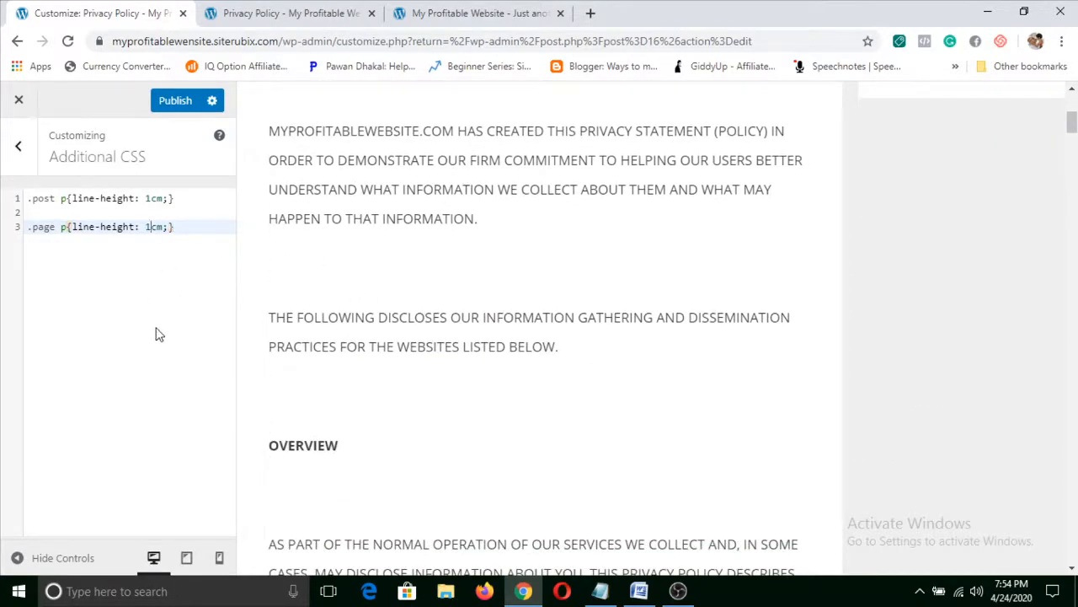
text(.5)
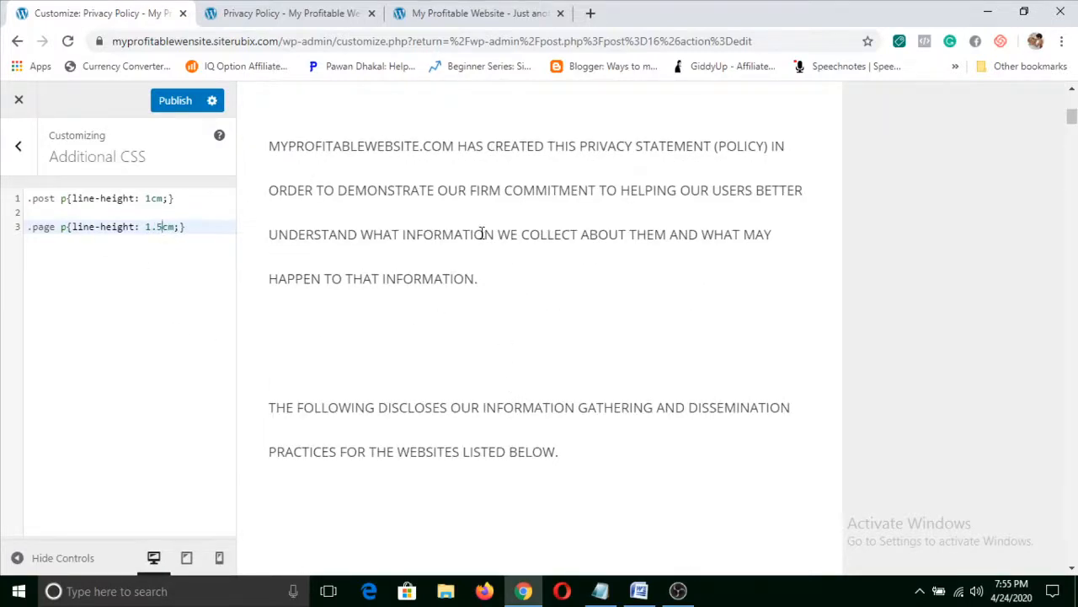
key(BackSpace)
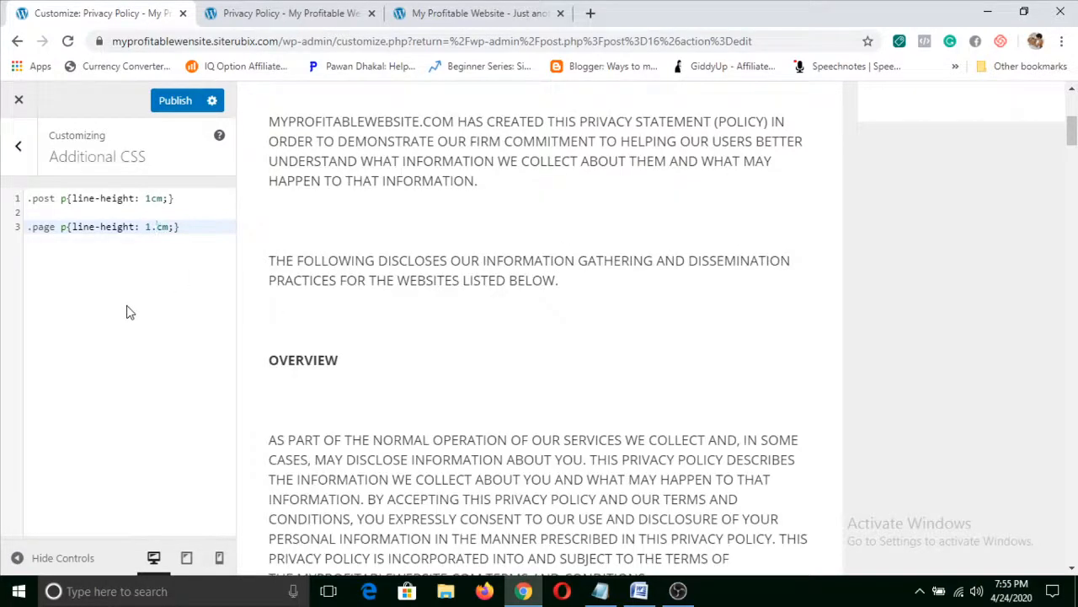
text(1)
key(BackSpace)
key(BackSpace)
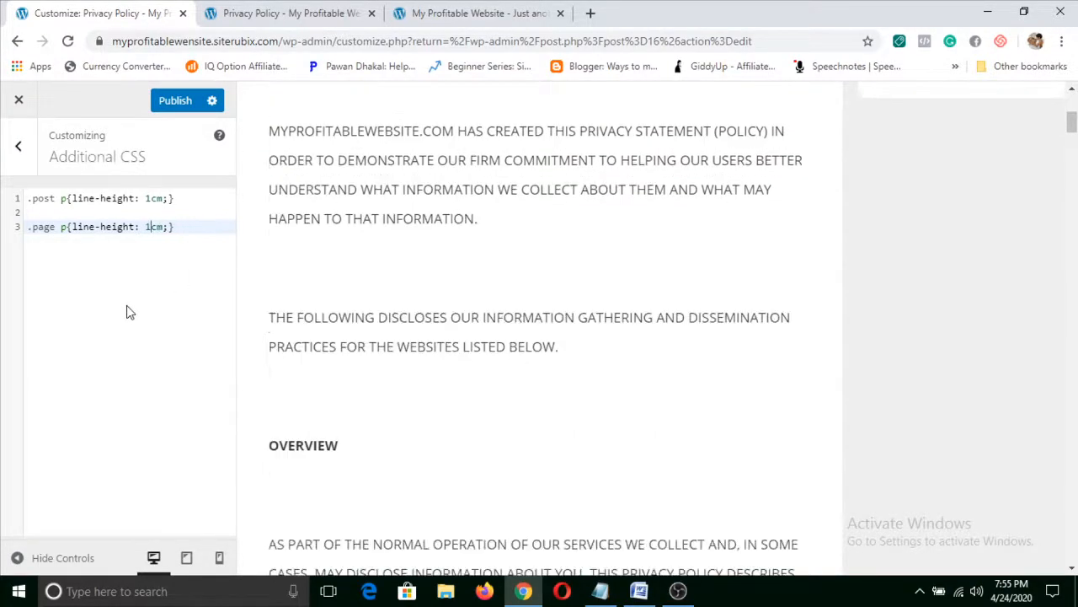
Try a 2cm line height in the .page rule, check the preview's spacing and return the value to 1cm.
key(BackSpace)
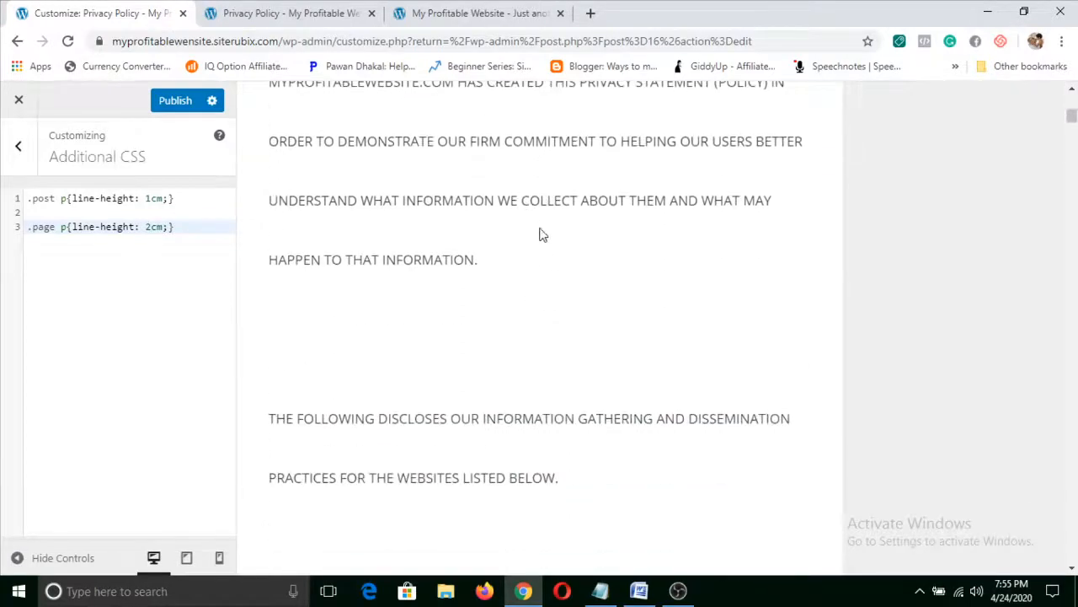
scroll(506, 481, down, 10)
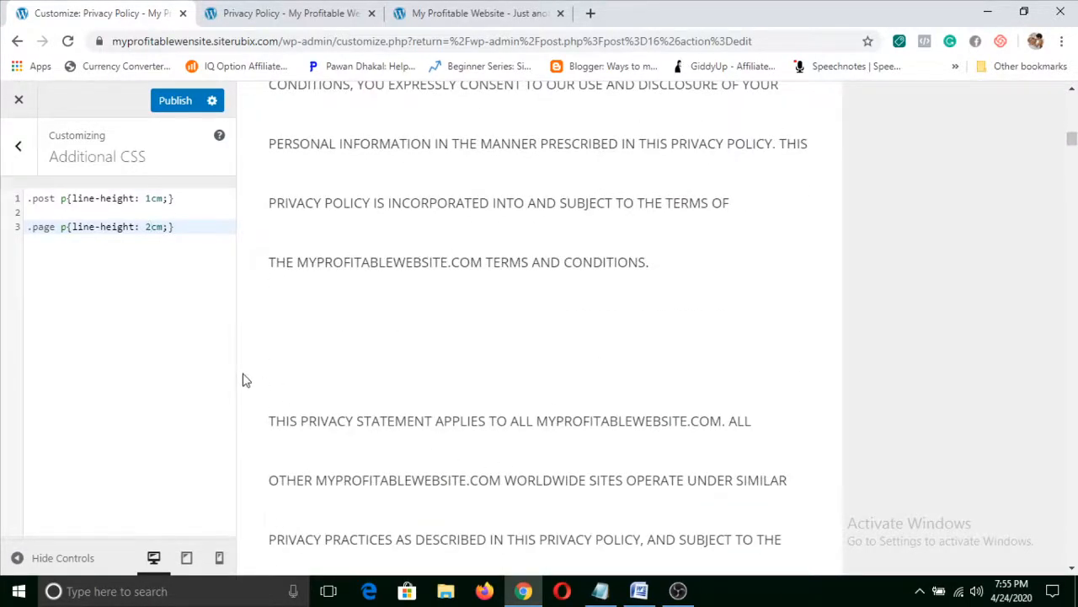
key(BackSpace)
text(1)
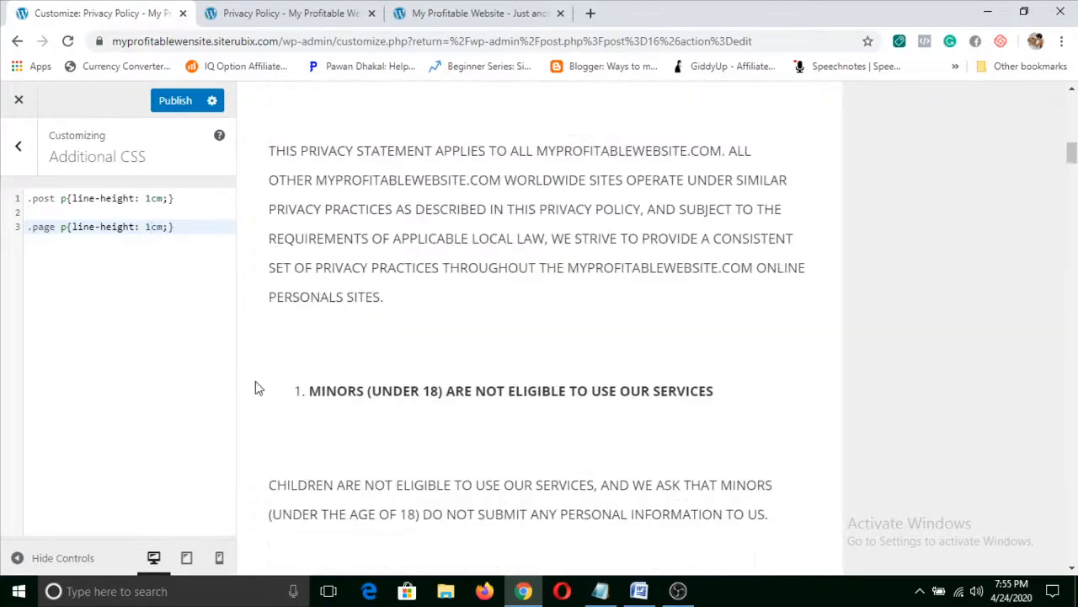
scroll(418, 270, up, 10)
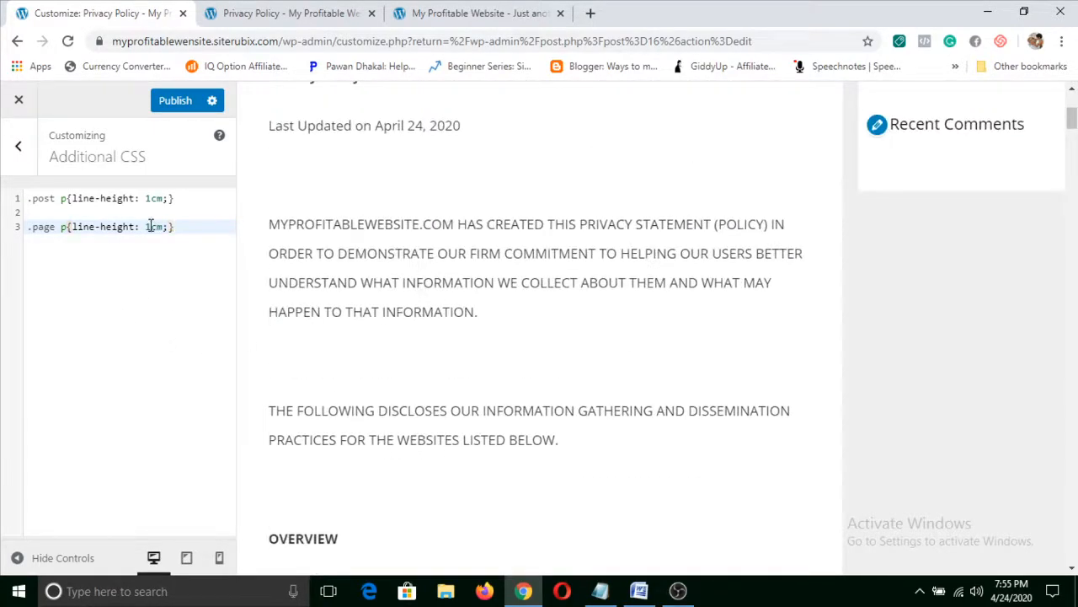
Set the line height in both the .page and .post rules to 1.1cm and publish the changes.
text(.1)
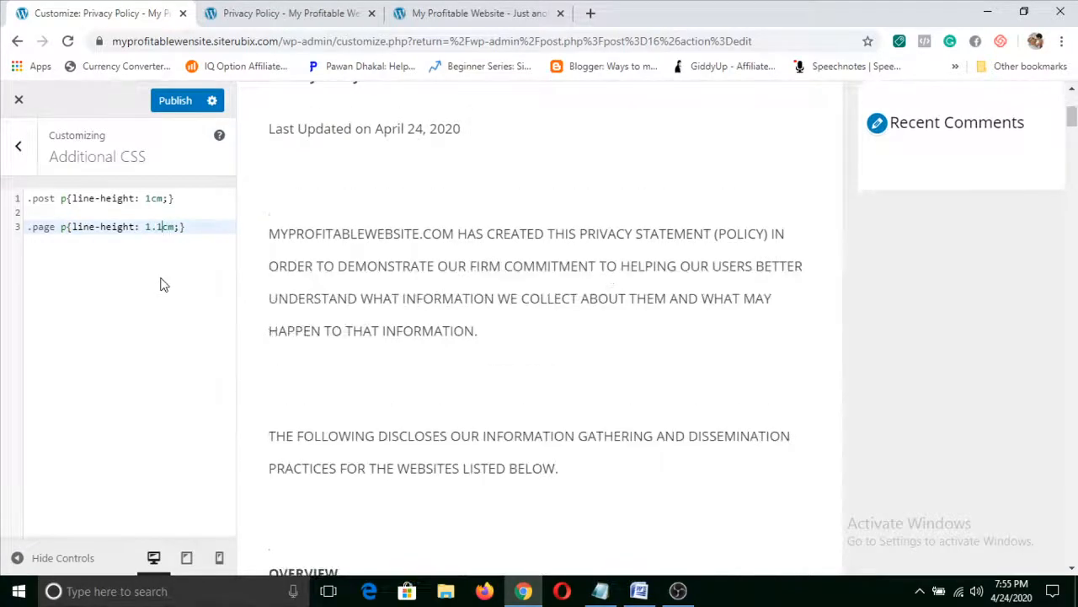
click(148, 199)
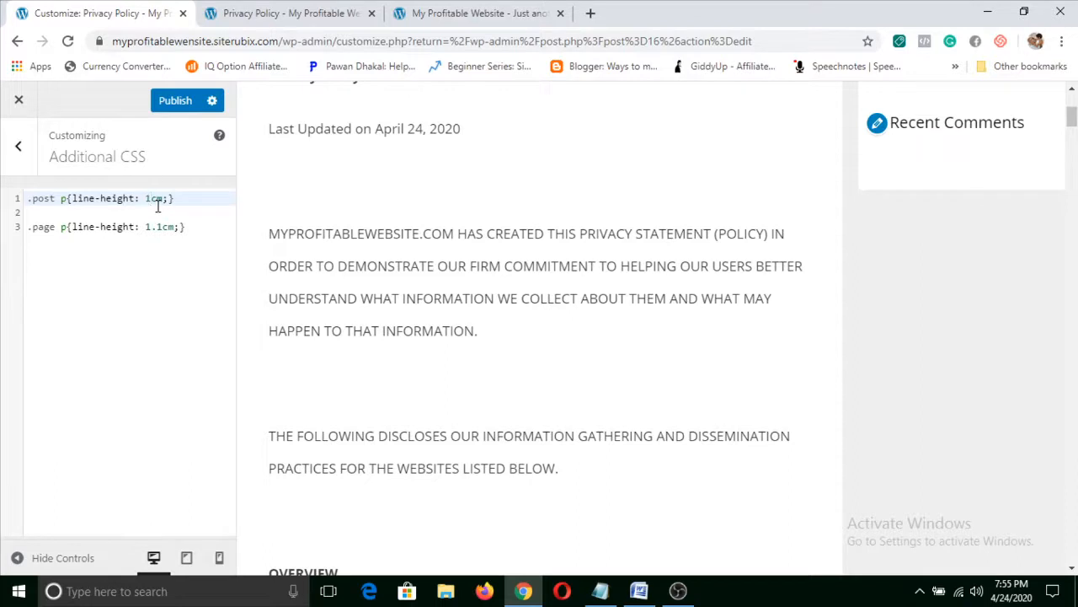
text(.1)
click(178, 342)
scroll(589, 259, up, 1)
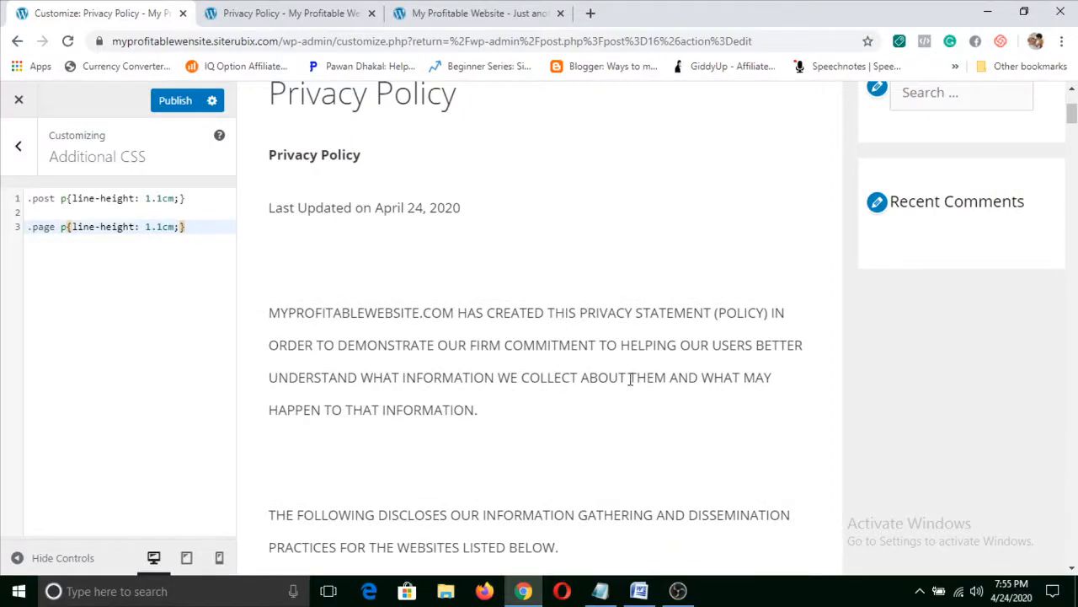
scroll(567, 357, up, 3)
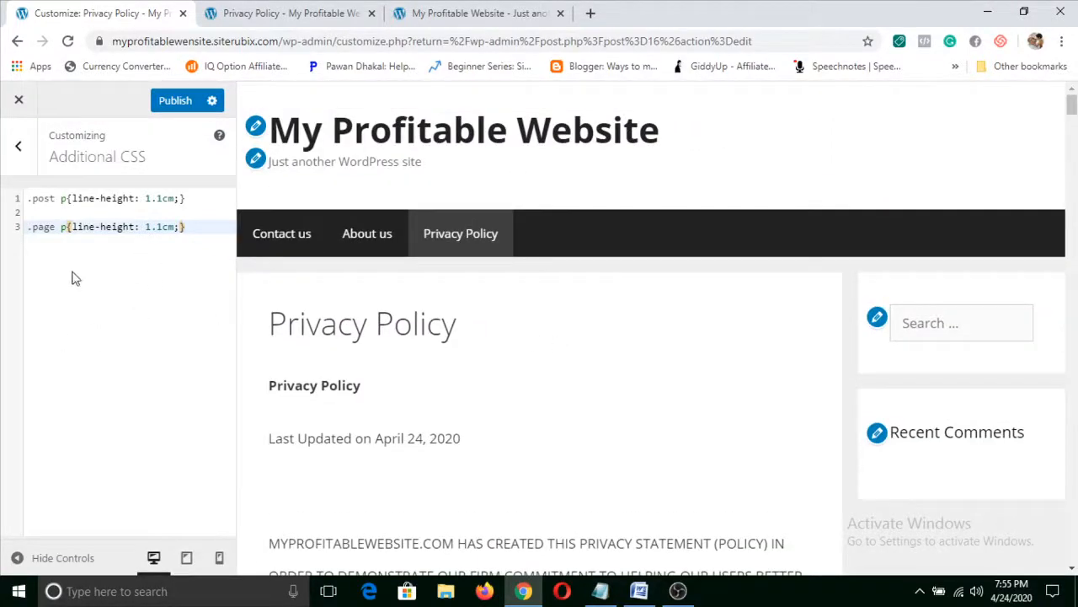
click(168, 111)
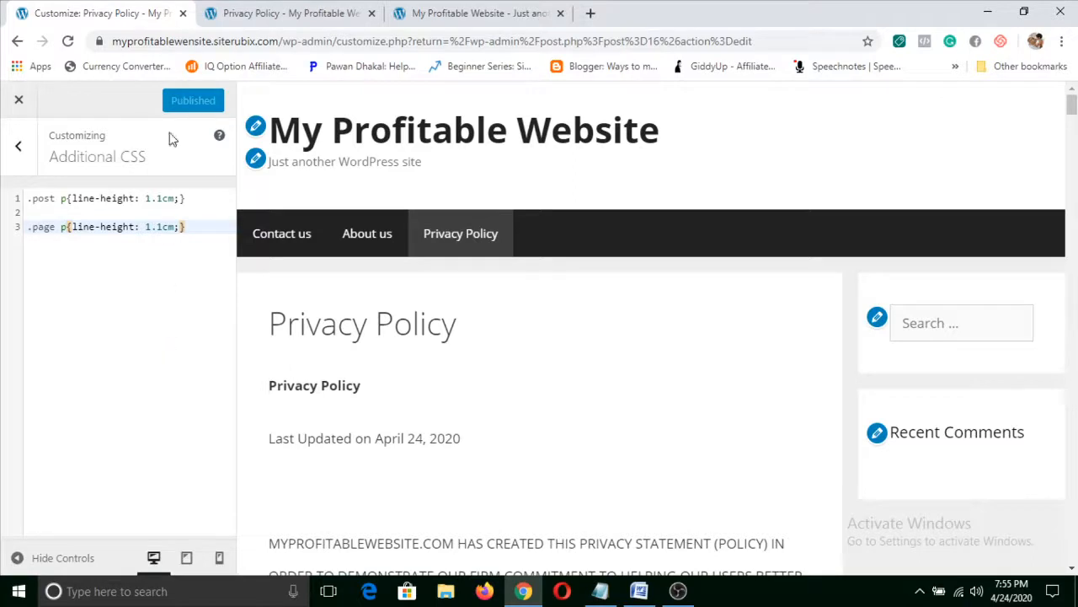
Leave the Additional CSS section and open the Site Identity settings.
click(19, 150)
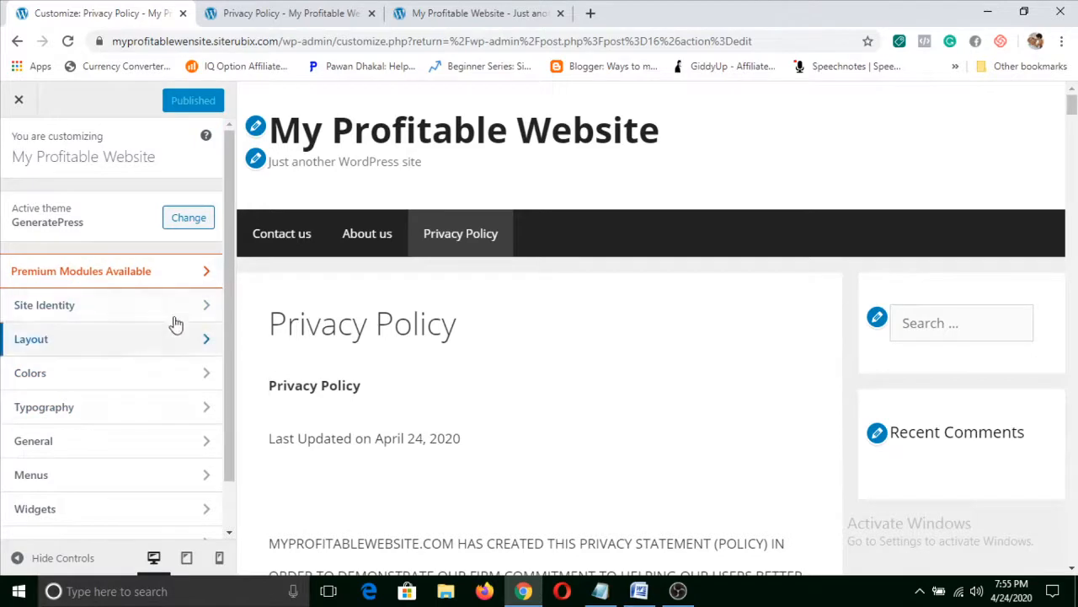
click(149, 310)
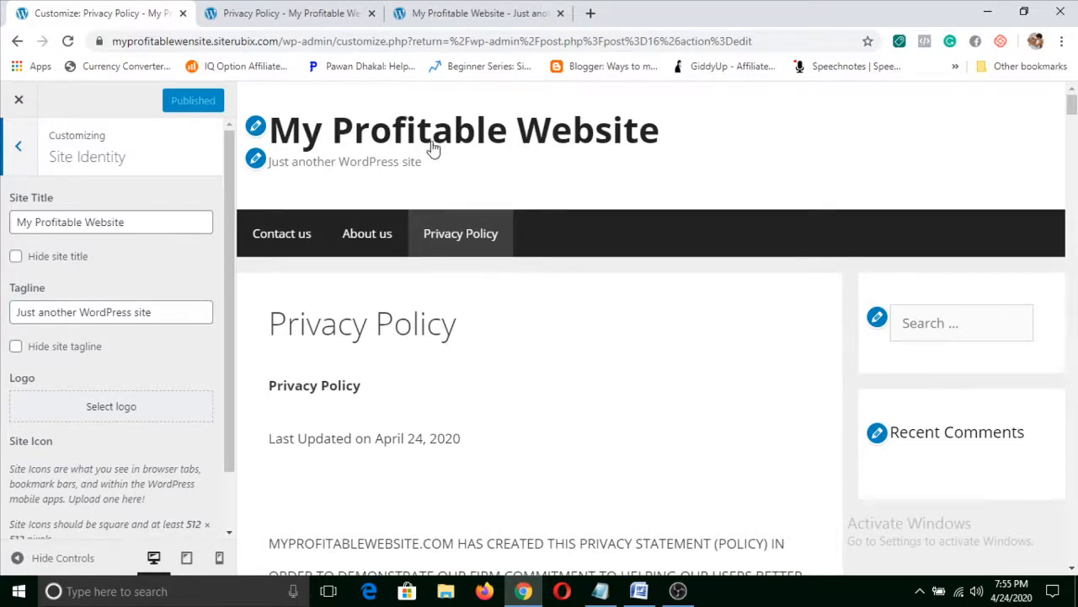
Close the Privacy Policy browser tab and reload the live site's home page to check it.
click(251, 14)
click(403, 15)
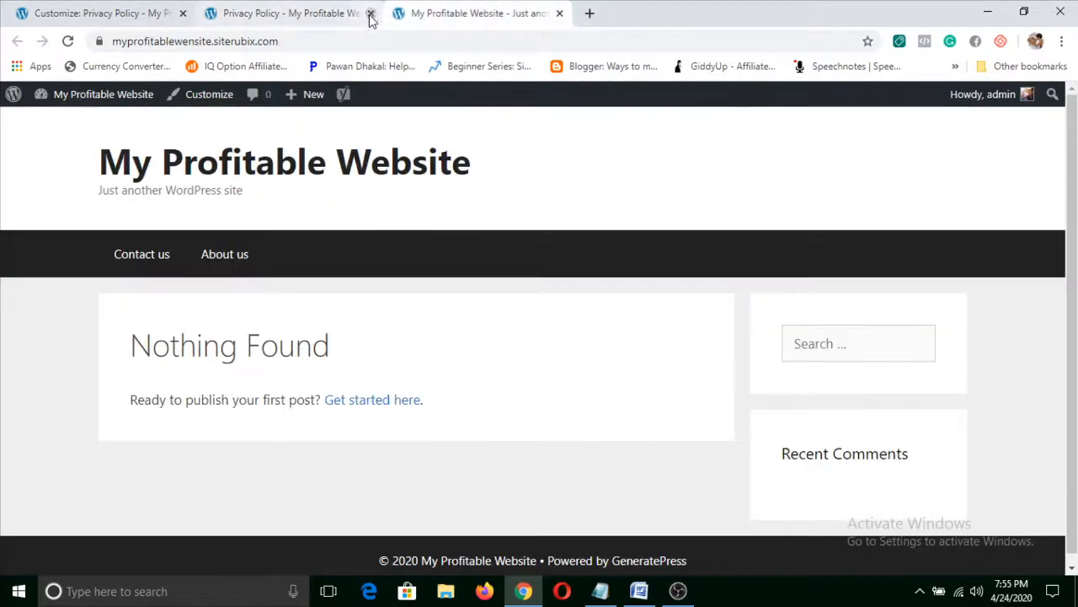
click(371, 14)
click(68, 41)
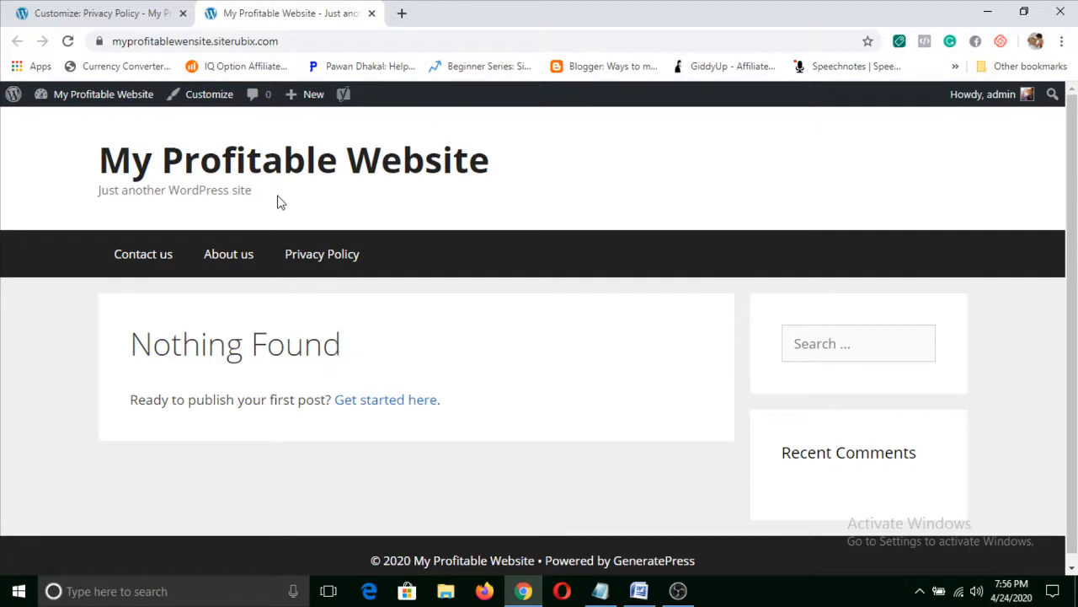
Return to the Customizer's Site Identity settings and try "Anti Ageing Cream Reviews" as the site title.
click(112, 10)
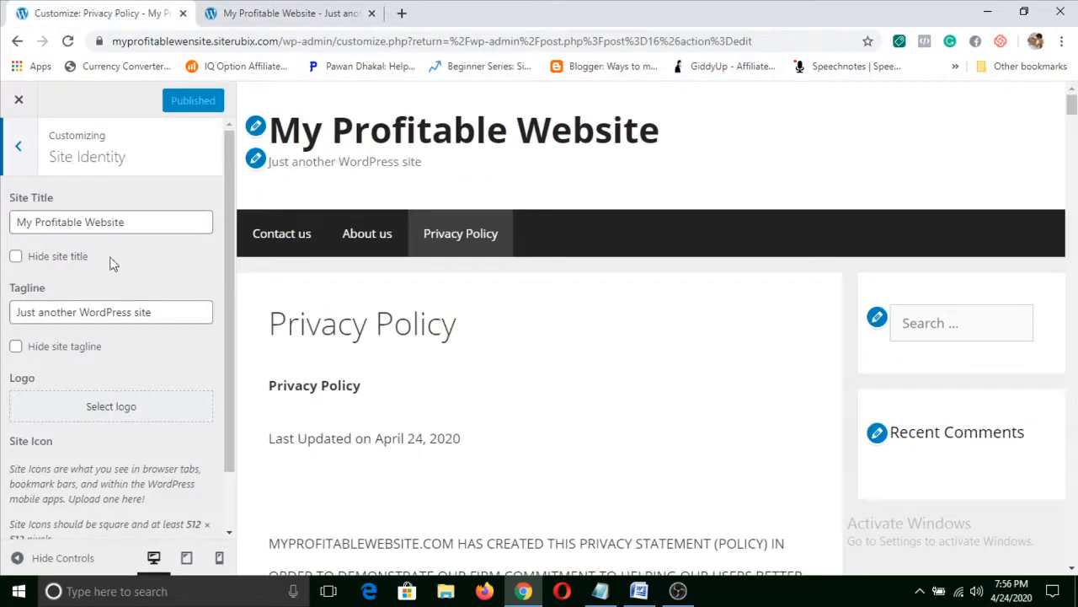
drag(140, 223, 15, 223)
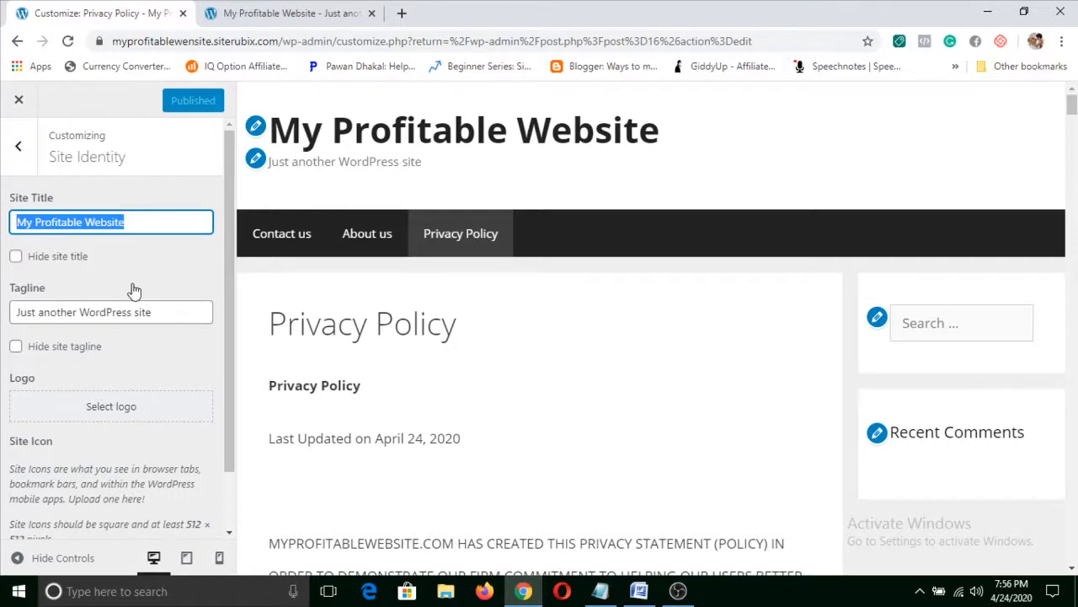
text(Ant)
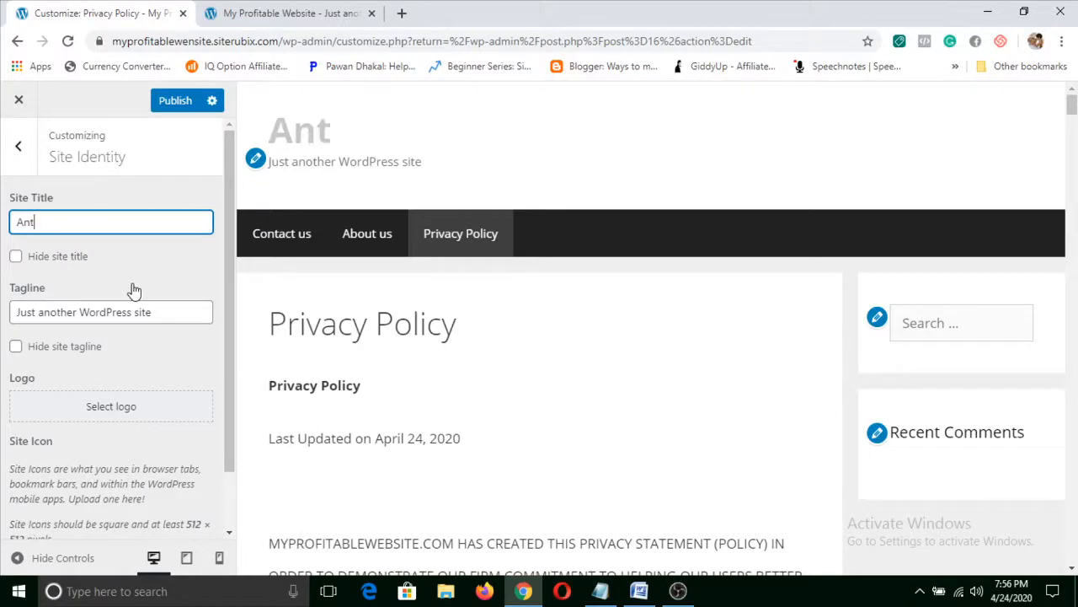
text(ieag)
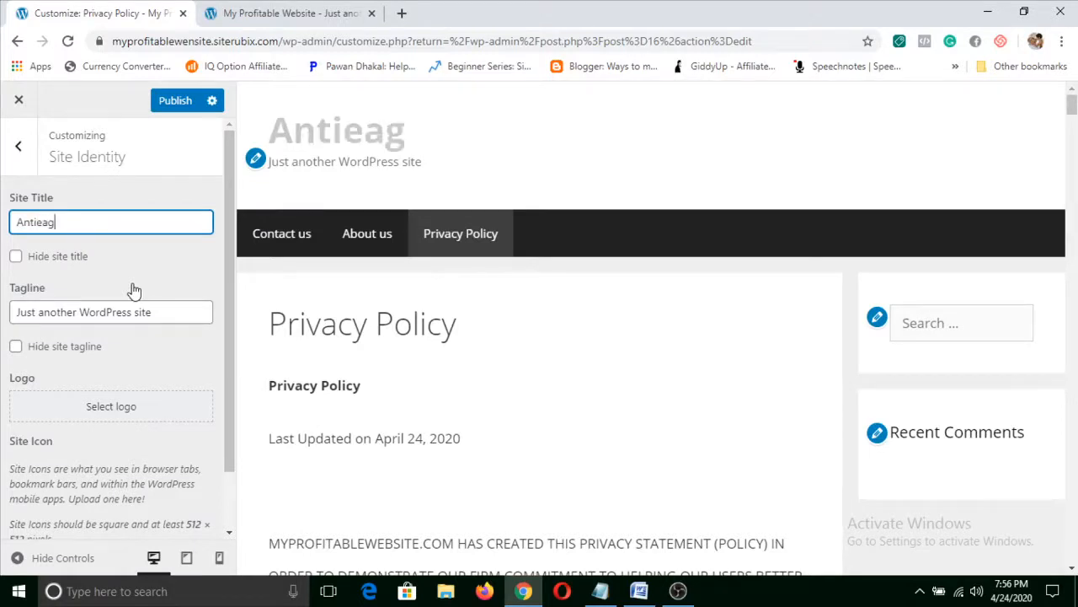
text(ing)
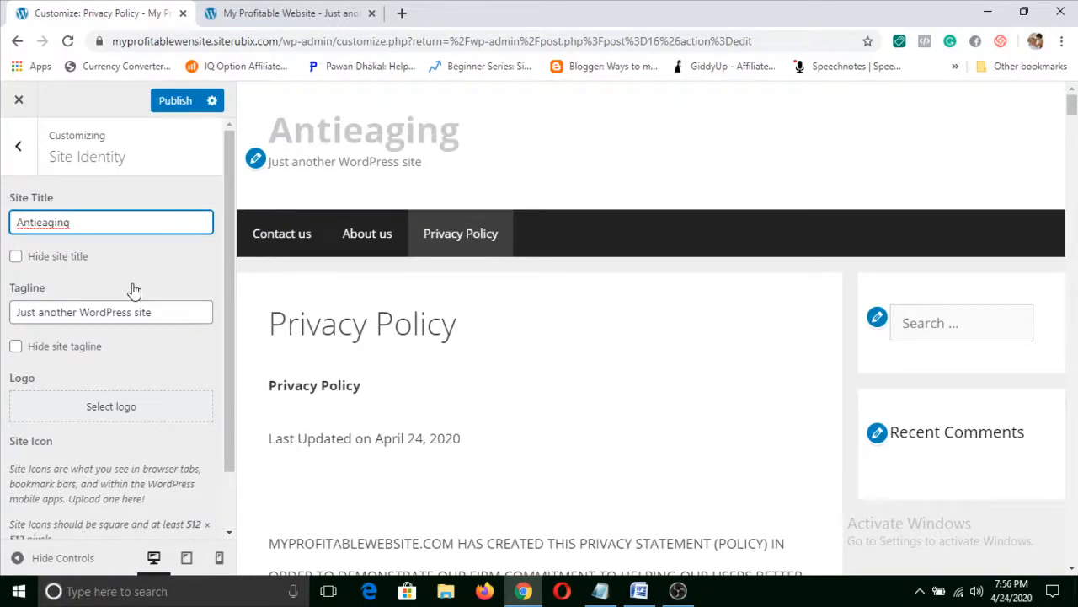
key(BackSpace)
key(BackSpace)
key(BackSpace)
key(BackSpace)
key(BackSpace)
key(BackSpace)
key(BackSpace)
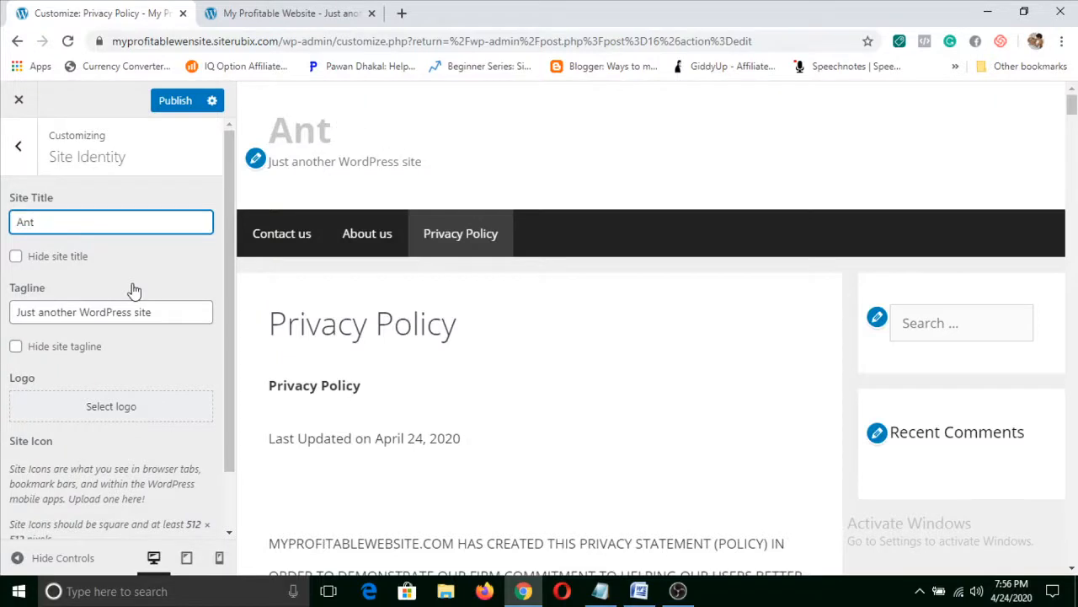
text(ia)
key(BackSpace)
text(Ageing)
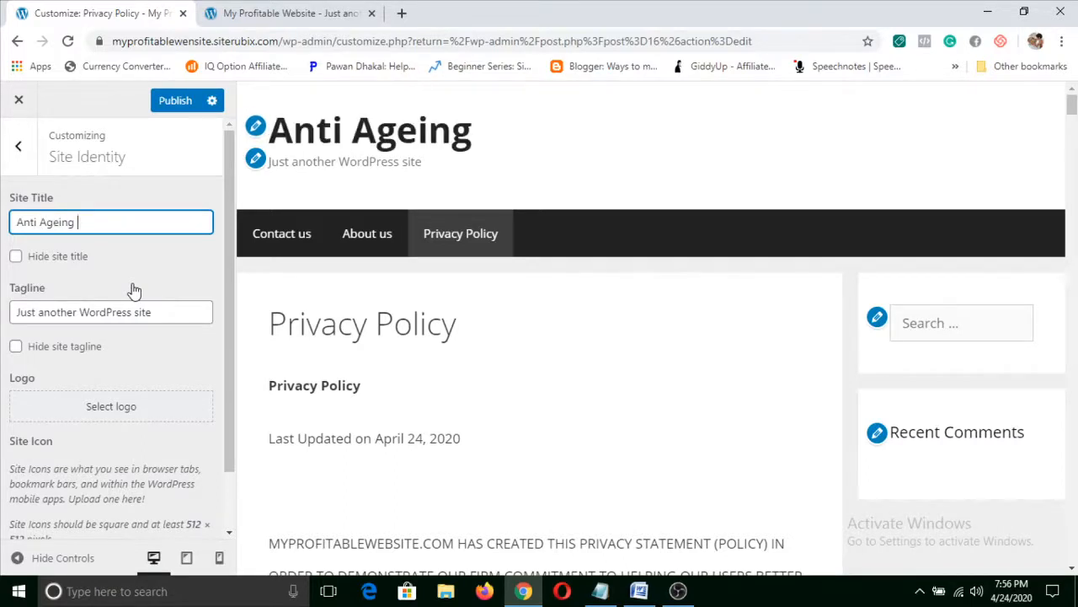
text( Crea)
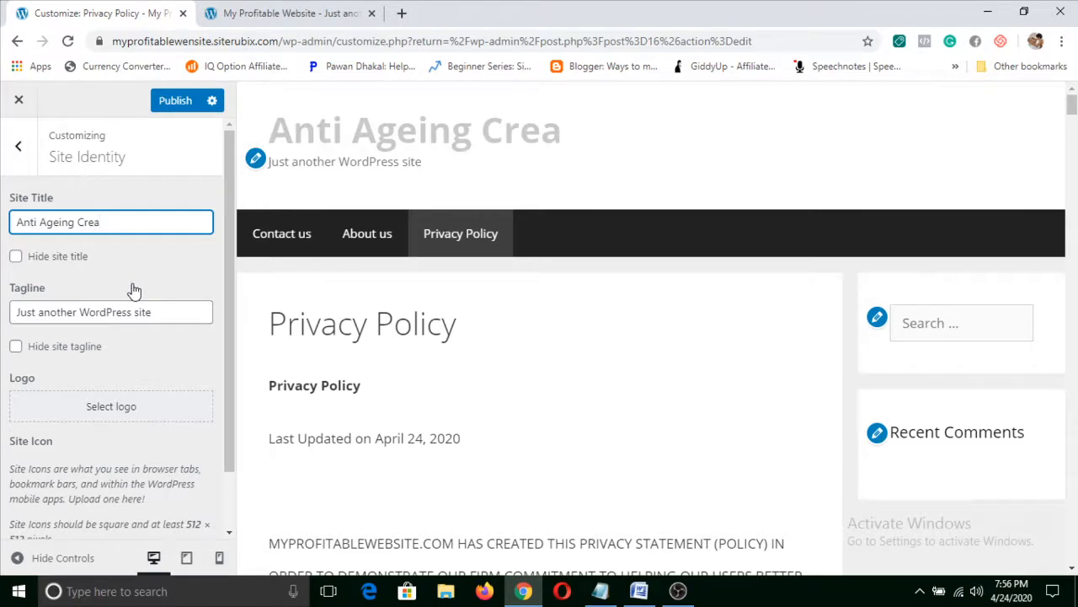
text(m )
text(R)
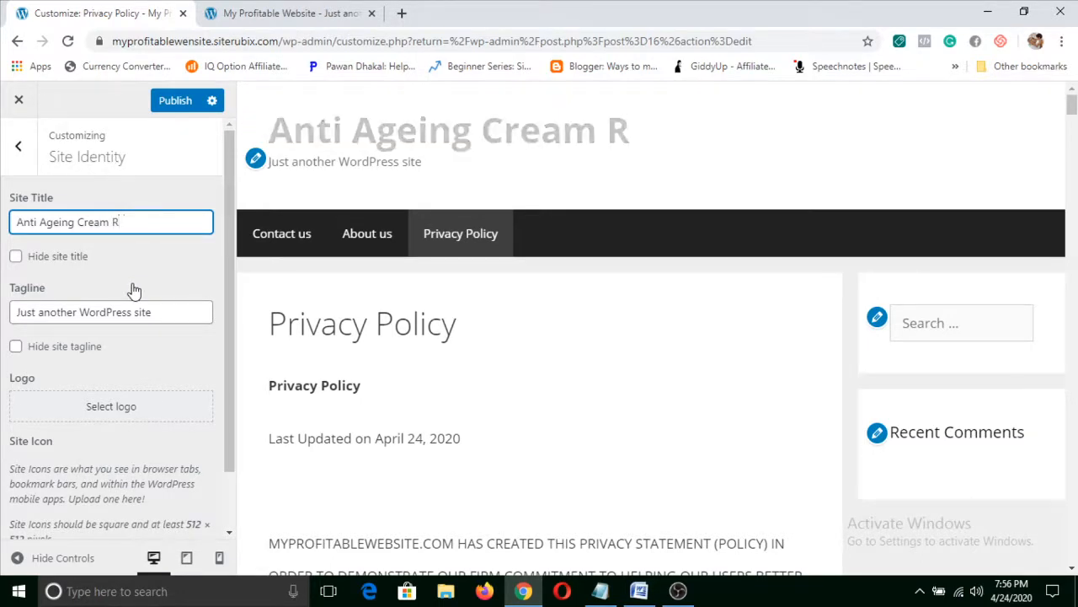
text(evi)
key(BackSpace)
text(v)
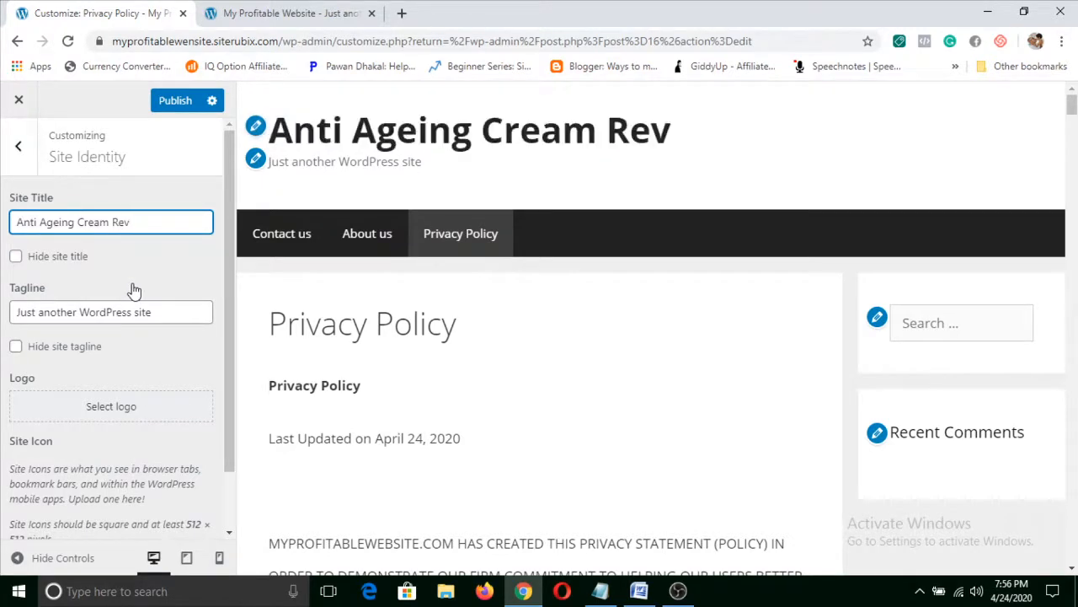
text(ies)
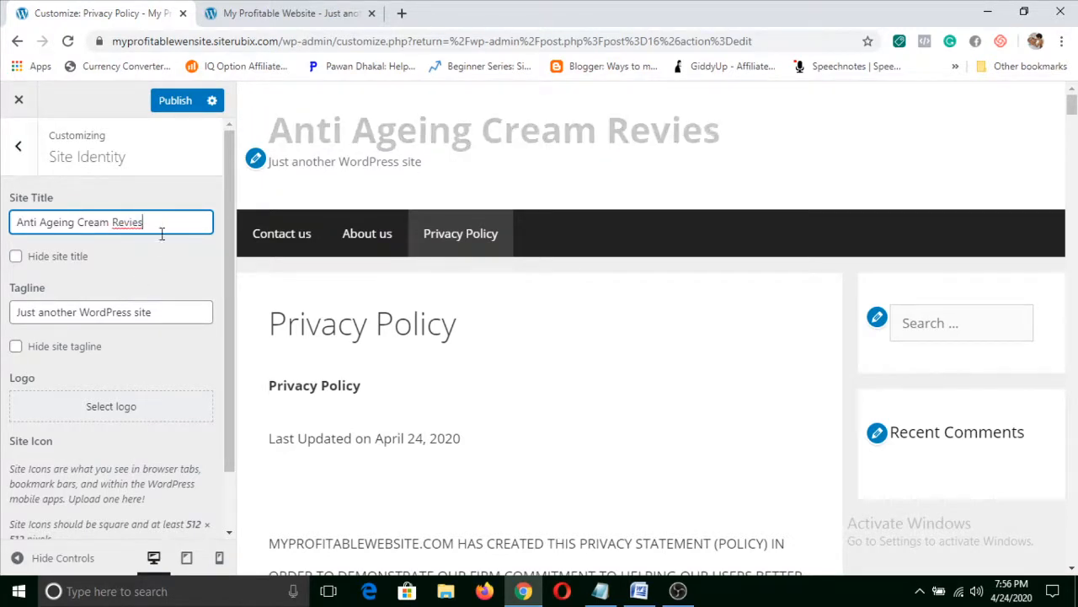
key(BackSpace)
text(ws)
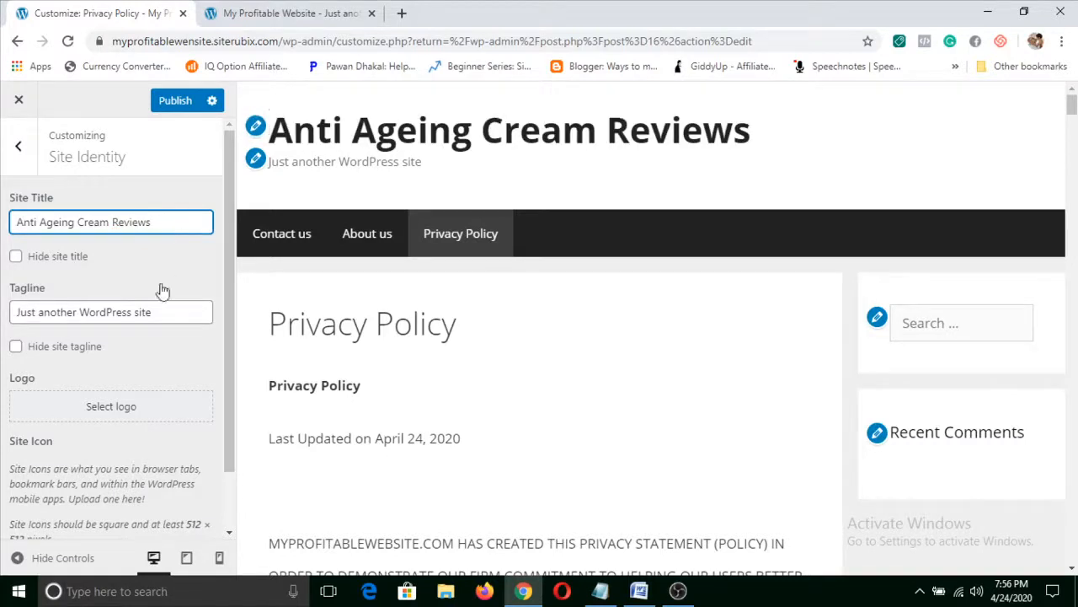
click(175, 244)
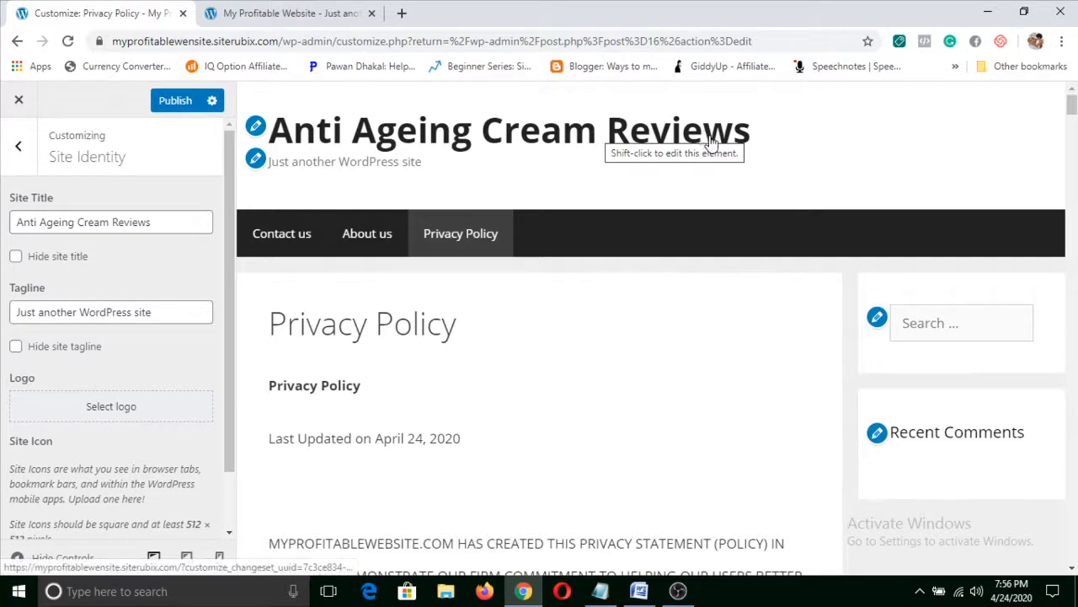
Replace the site title with "Product Reviews".
drag(179, 221, 8, 237)
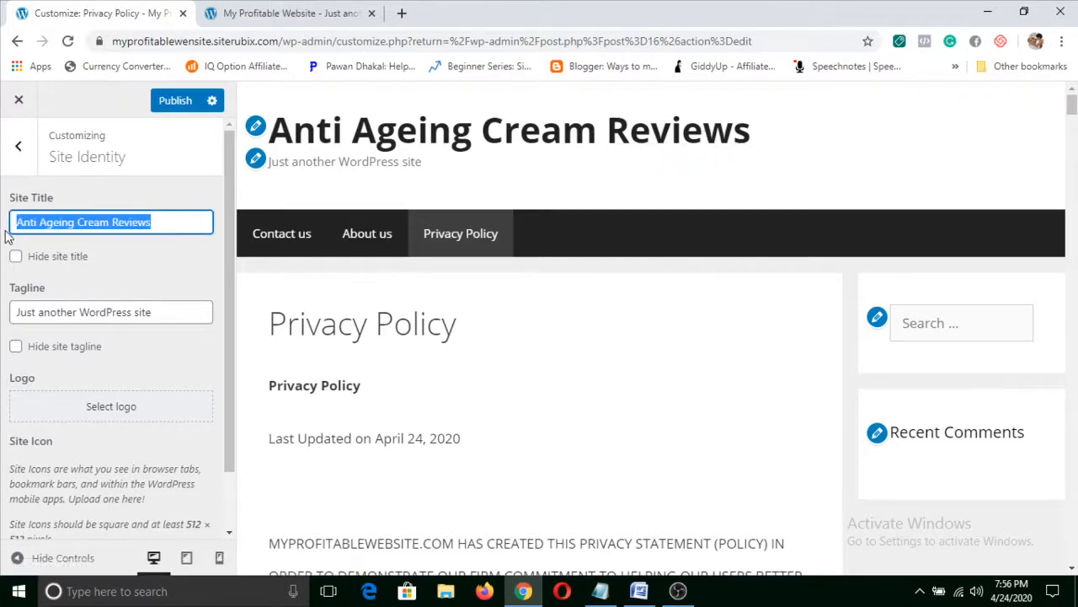
text(Pr)
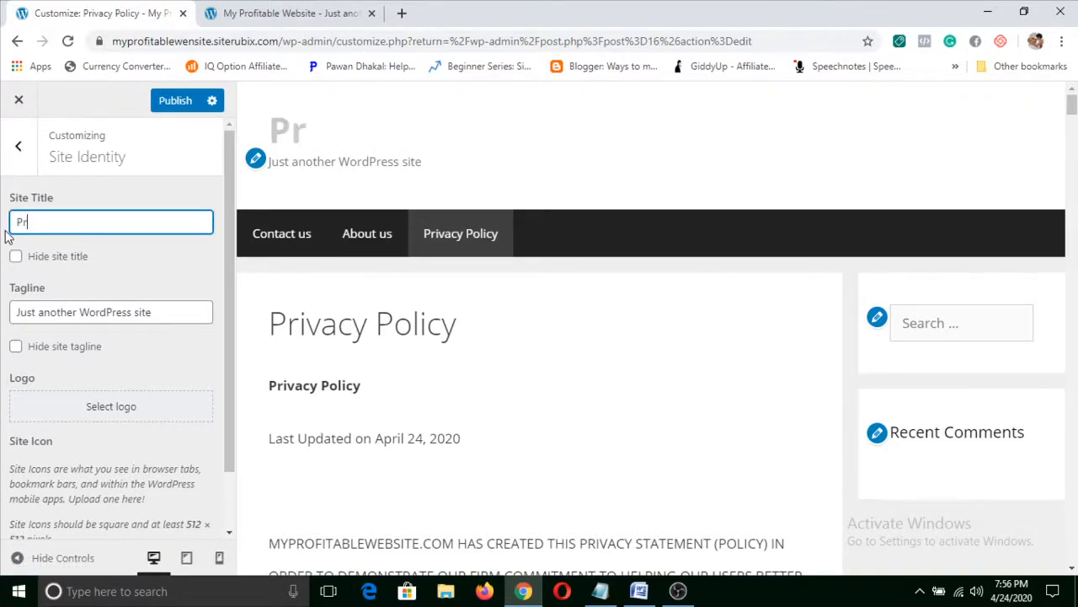
text(oduct)
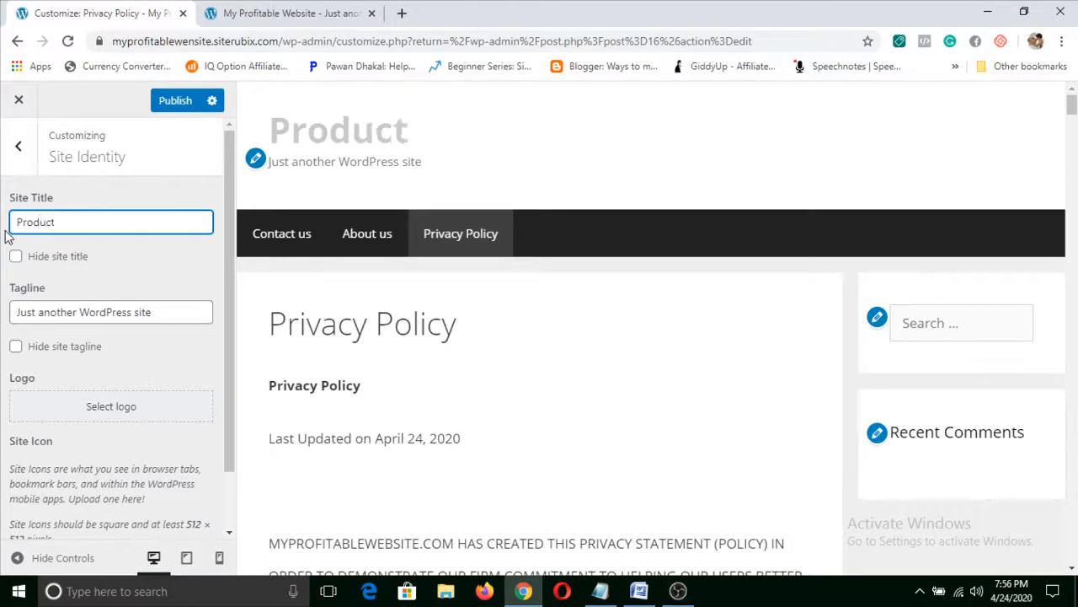
text( Revies)
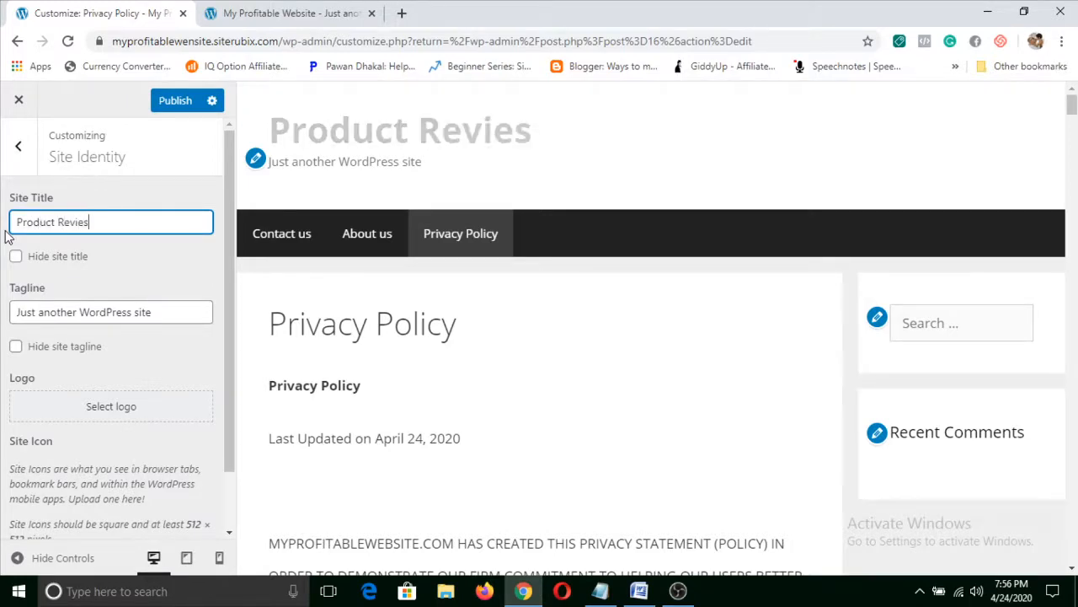
key(BackSpace)
text(ws)
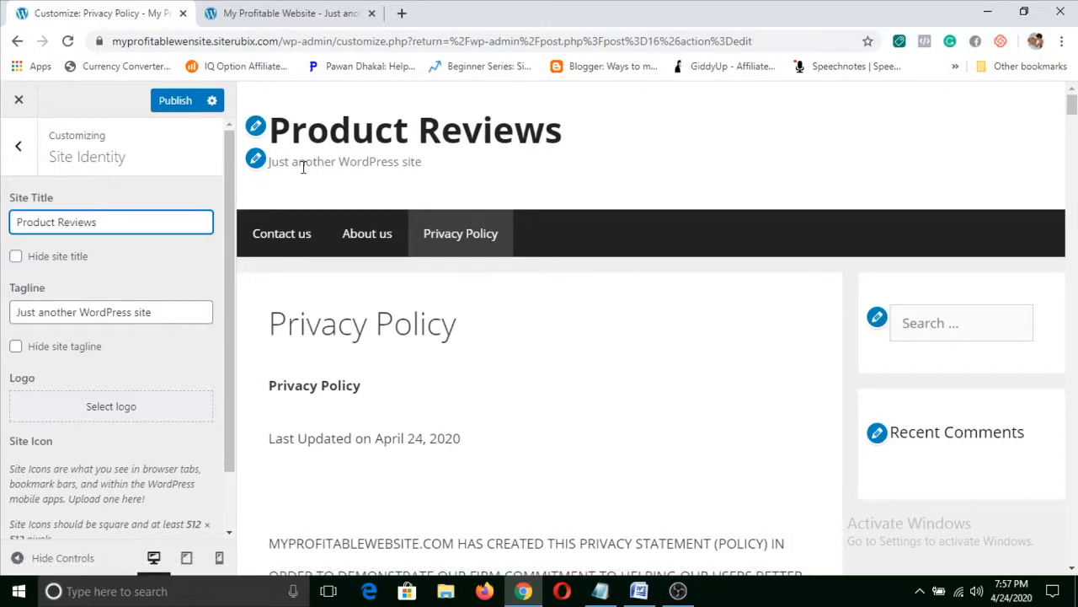
Replace the default site tagline with "Best Reviews Related To", correcting the spelling of "Reviews".
mouse_move(431, 162)
mouse_down()
mouse_move(259, 168)
mouse_move(414, 165)
mouse_up()
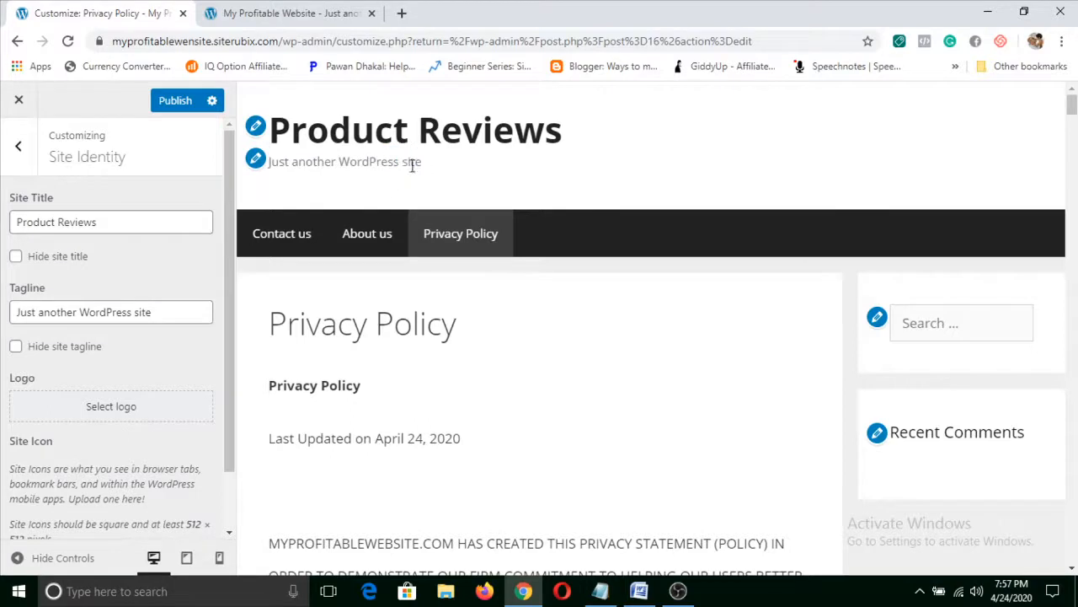
drag(173, 315, 9, 323)
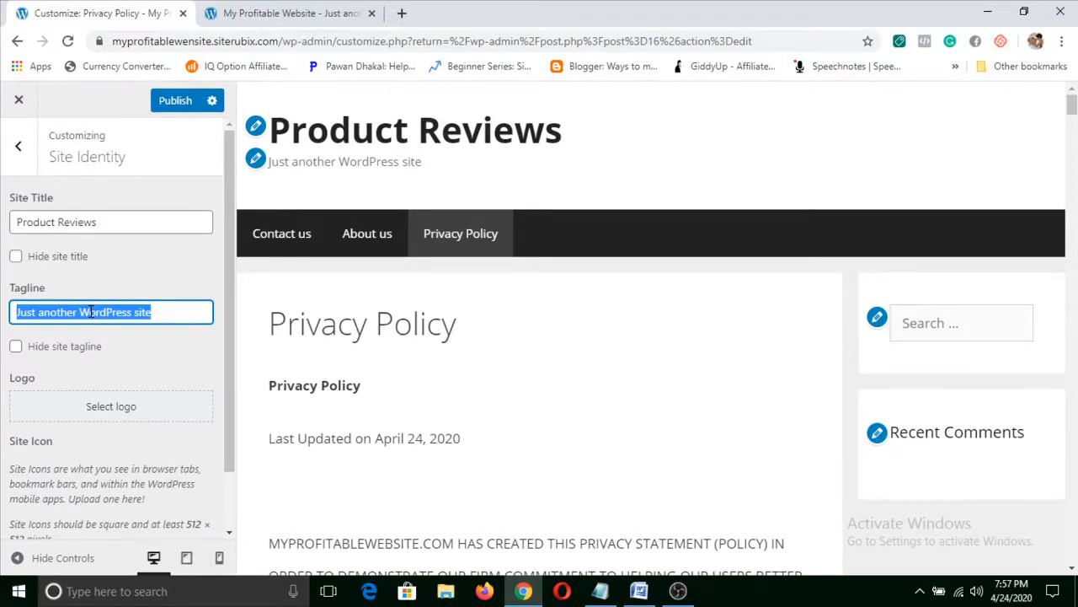
text(Best Re)
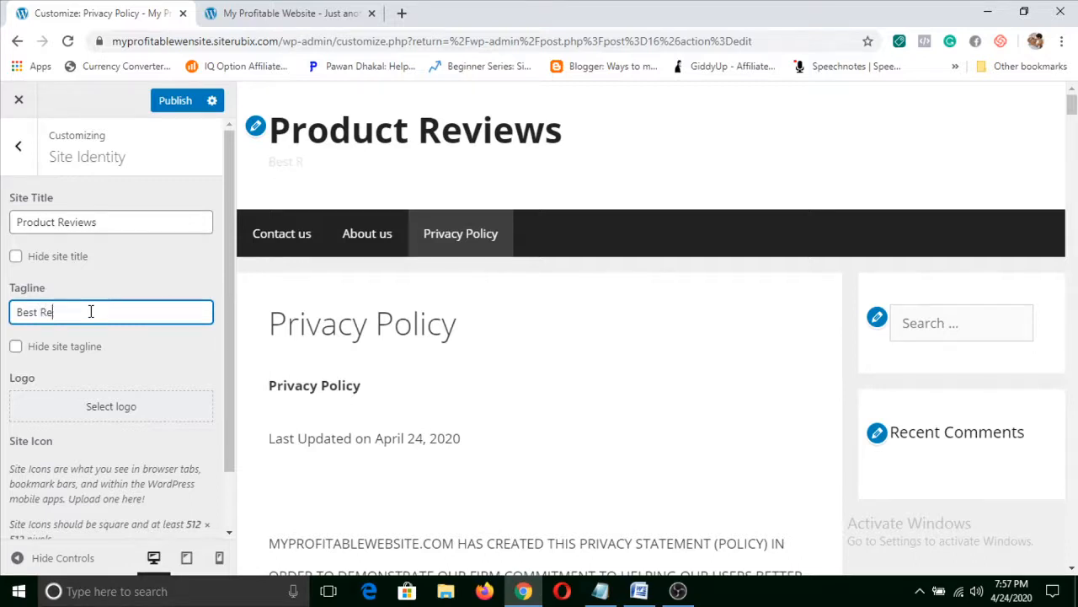
text(vies Related T)
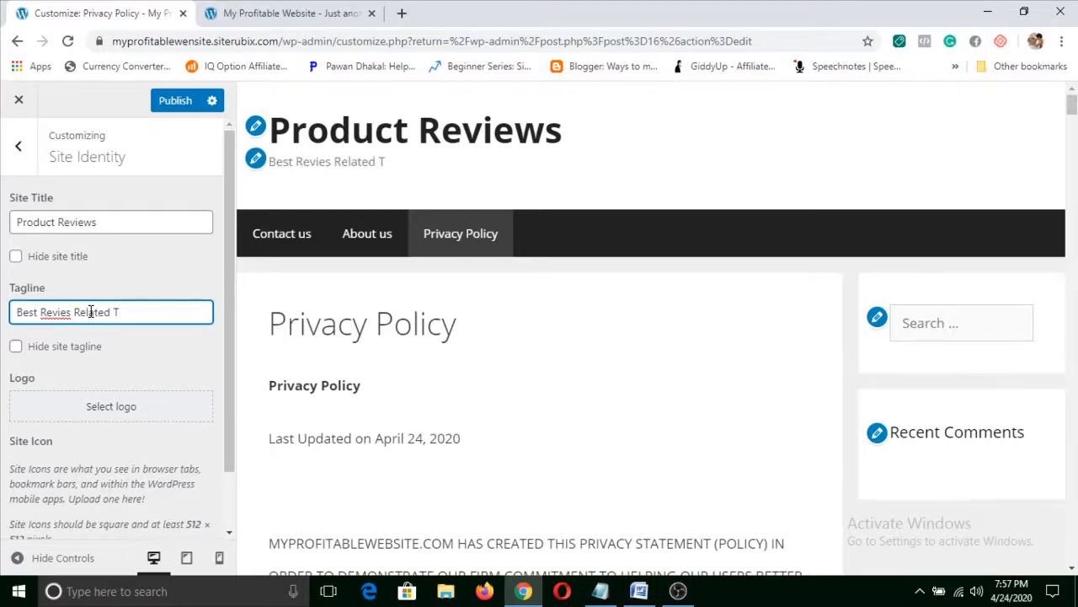
text(o)
click(61, 313)
text(w)
click(164, 316)
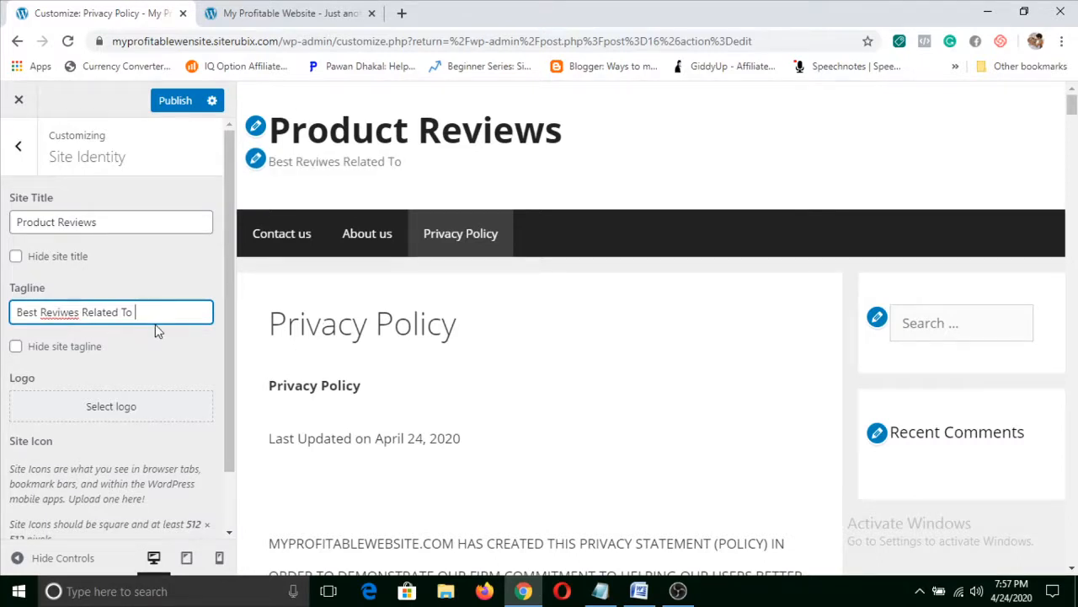
click(67, 312)
key(BackSpace)
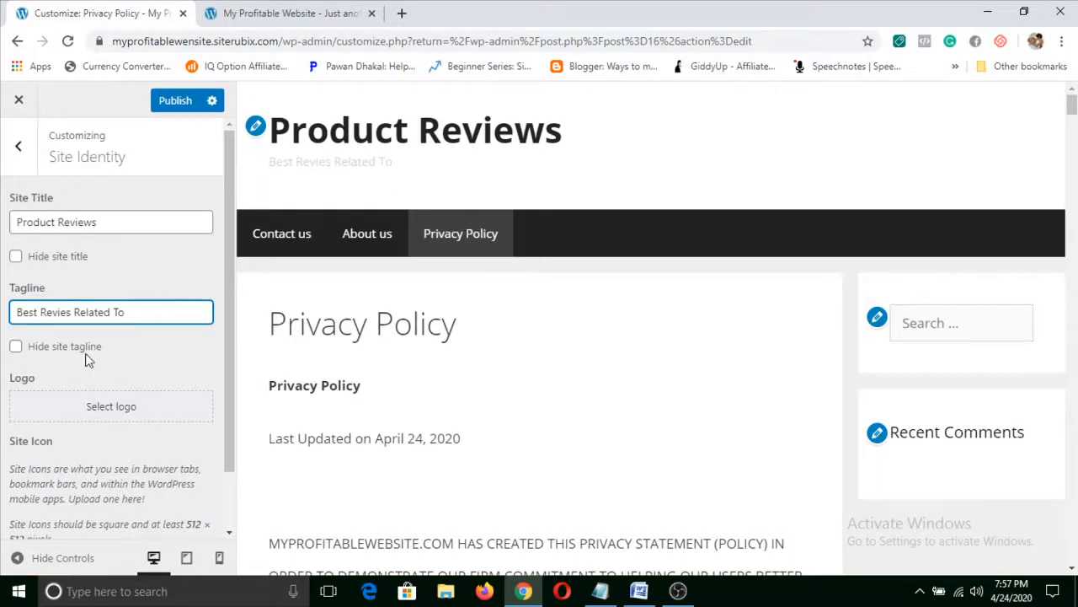
key(Right)
text(w)
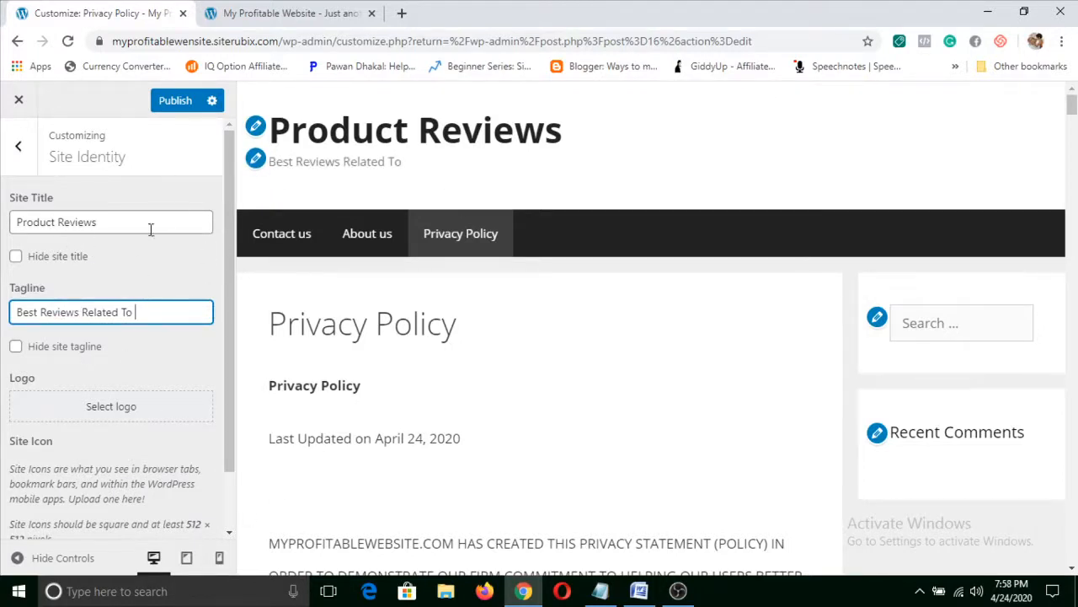
Look over the remaining Site Identity options and publish the new site title and tagline.
scroll(74, 250, down, 2)
scroll(78, 269, up, 2)
click(28, 154)
click(110, 309)
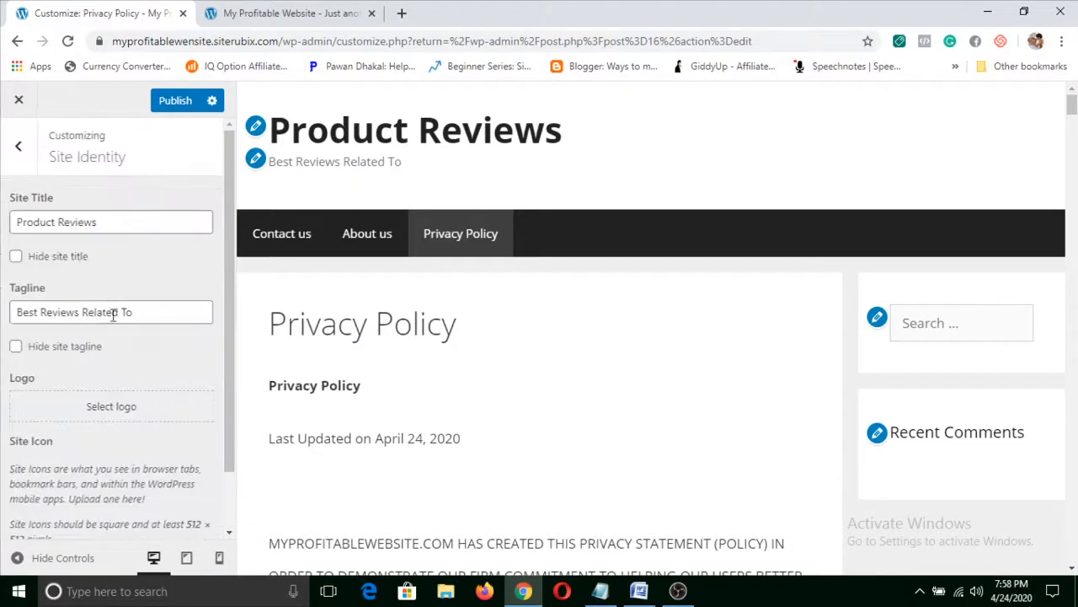
scroll(105, 354, down, 2)
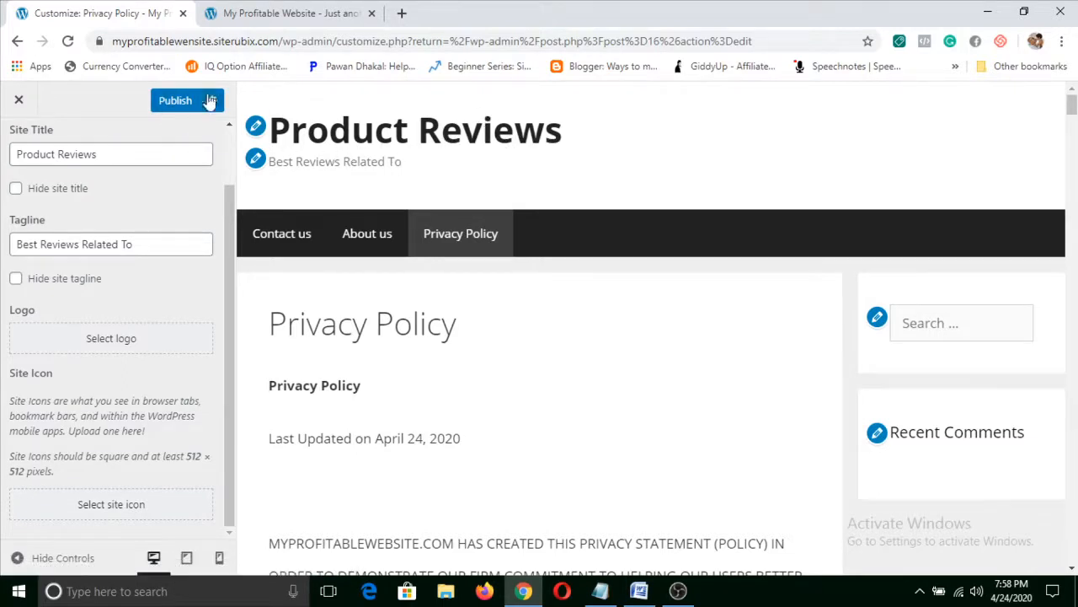
click(177, 100)
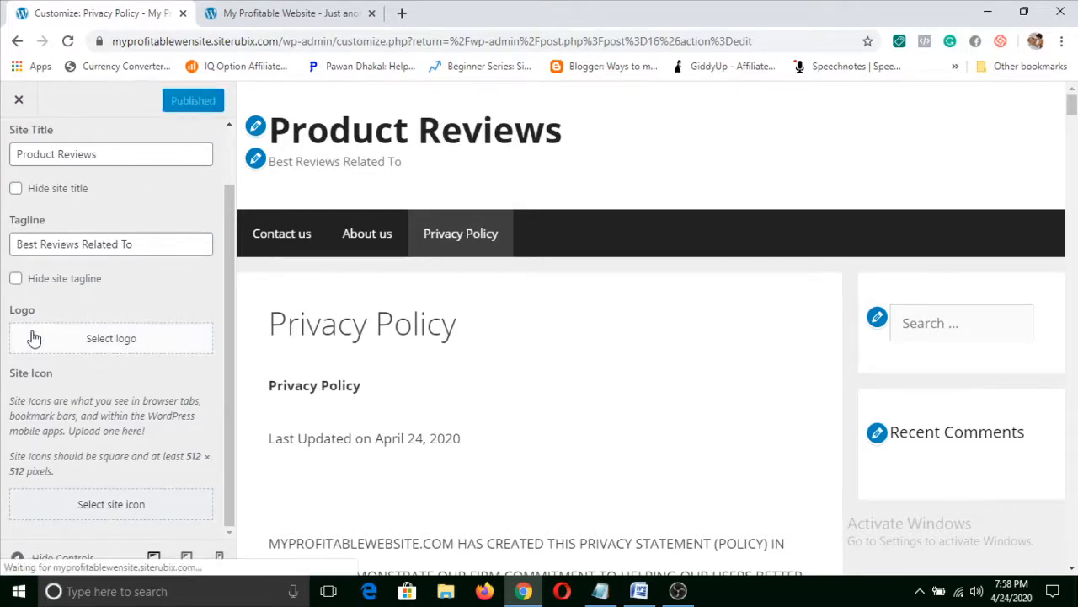
Leave the Site Identity section, open the Colors settings and look through the available color options.
scroll(52, 220, up, 1)
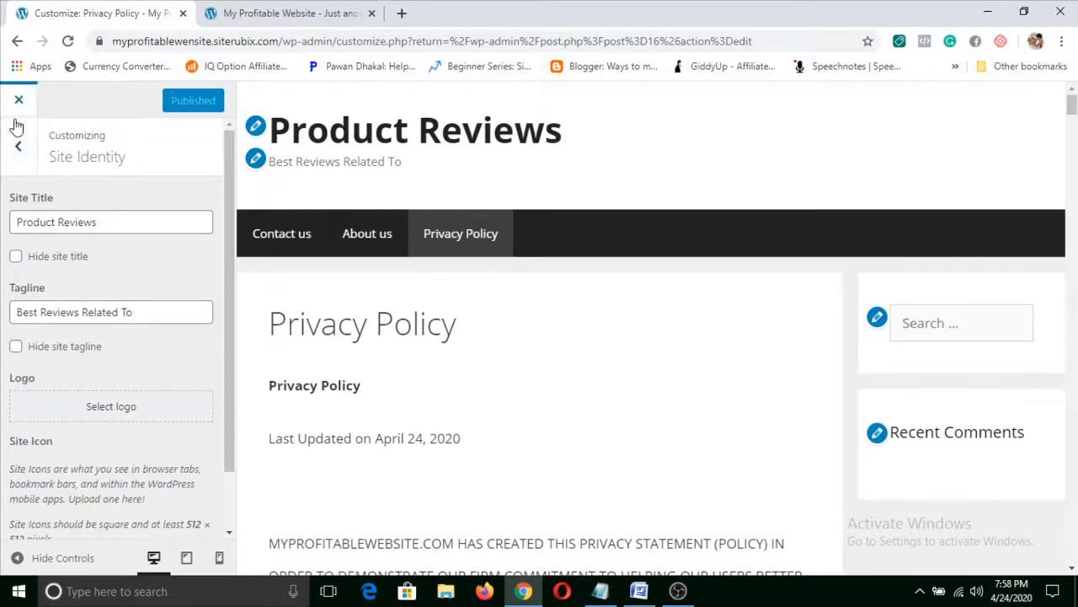
click(18, 146)
scroll(188, 340, down, 1)
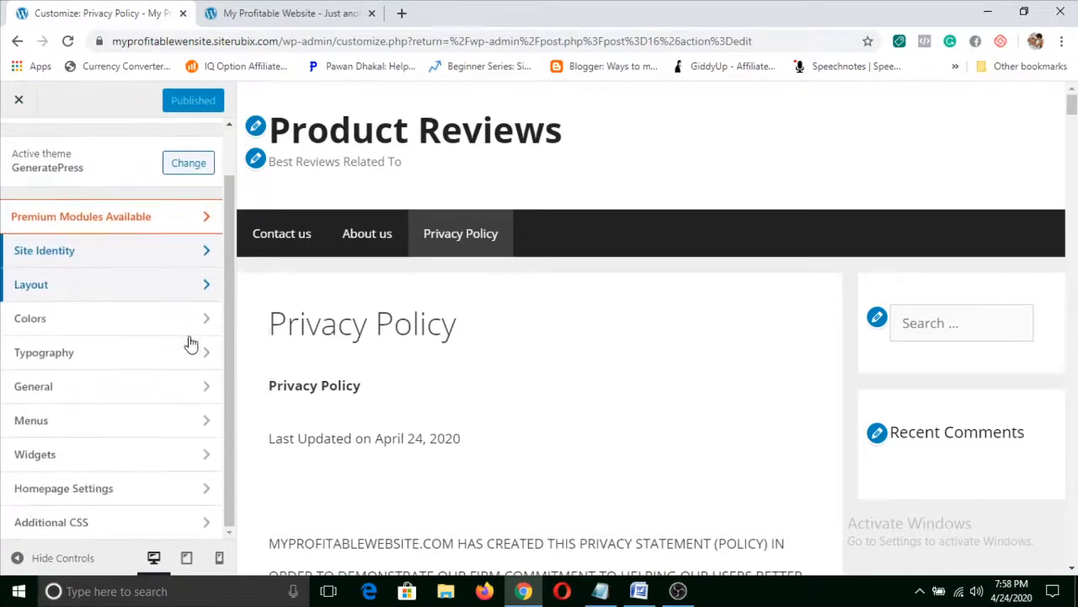
click(177, 316)
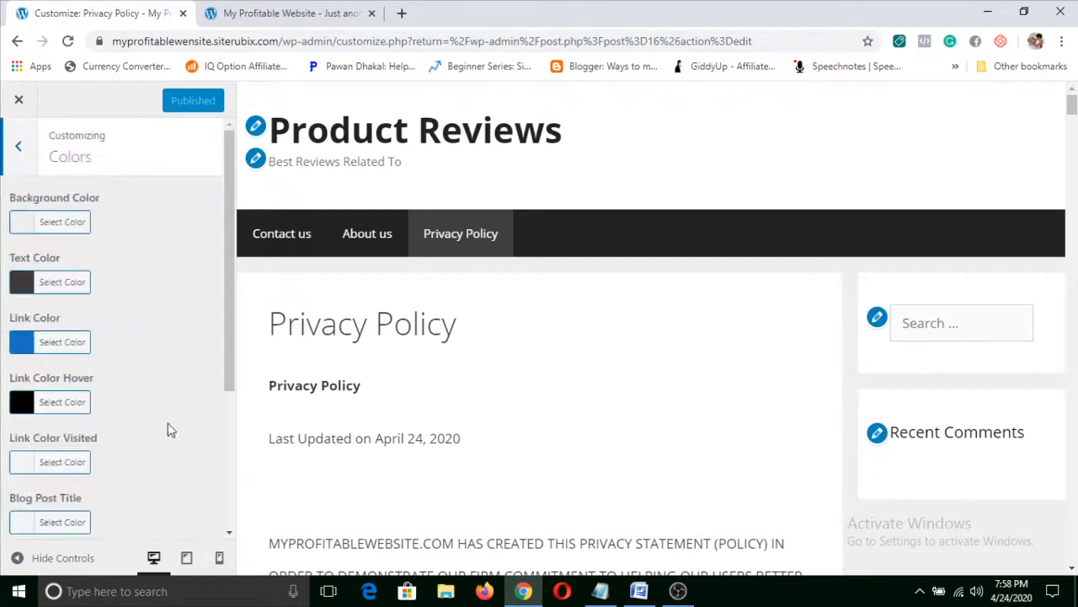
scroll(199, 319, down, 3)
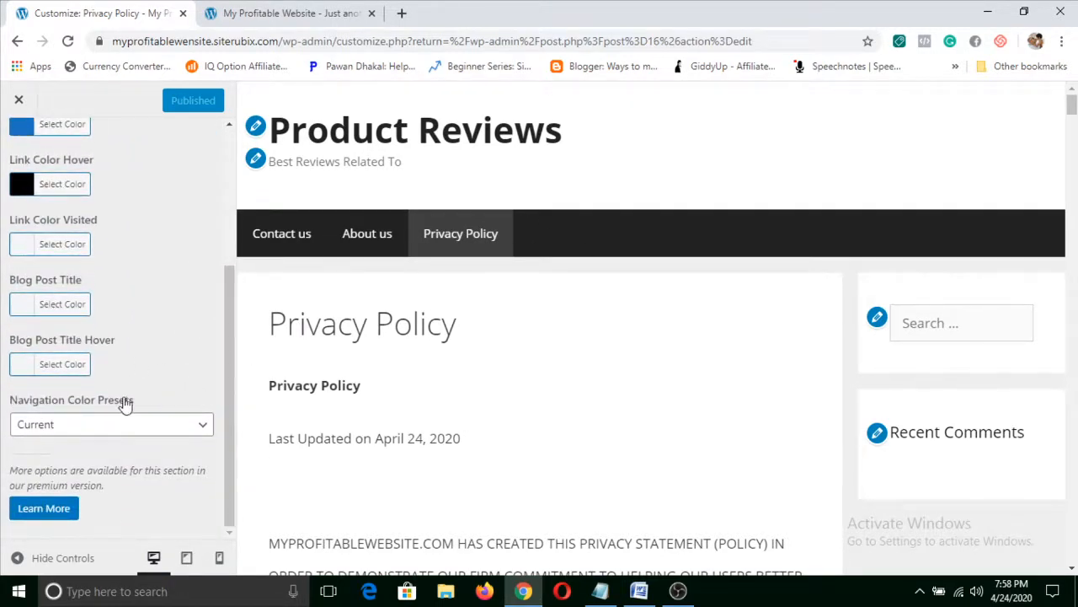
scroll(123, 392, up, 5)
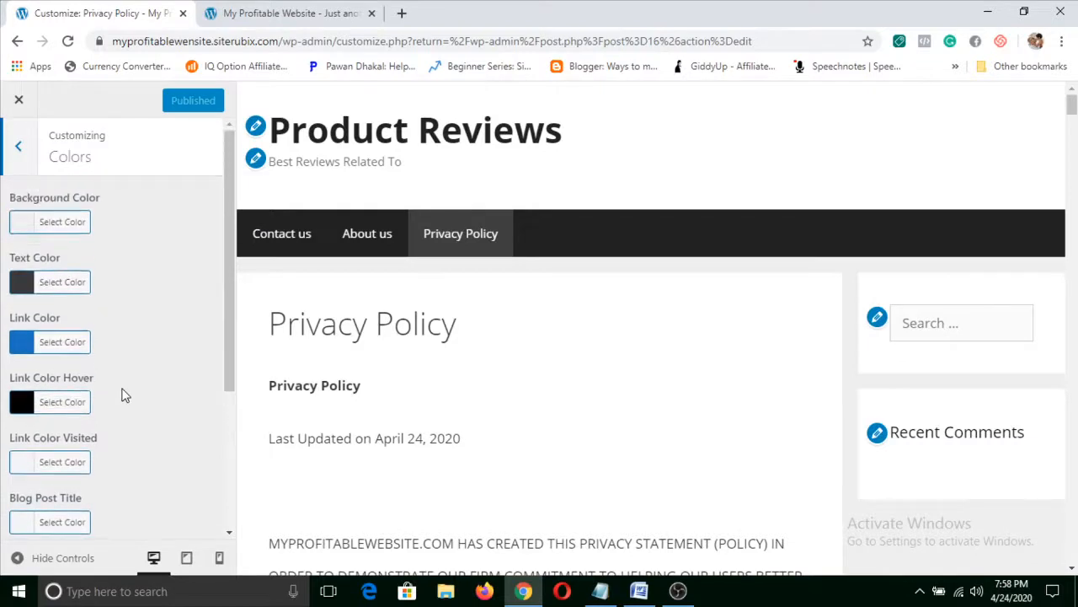
scroll(123, 393, down, 1)
scroll(123, 392, up, 1)
Try the red preset for the site's background color, then set it to the teal preset #1abc9c.
click(21, 225)
click(81, 406)
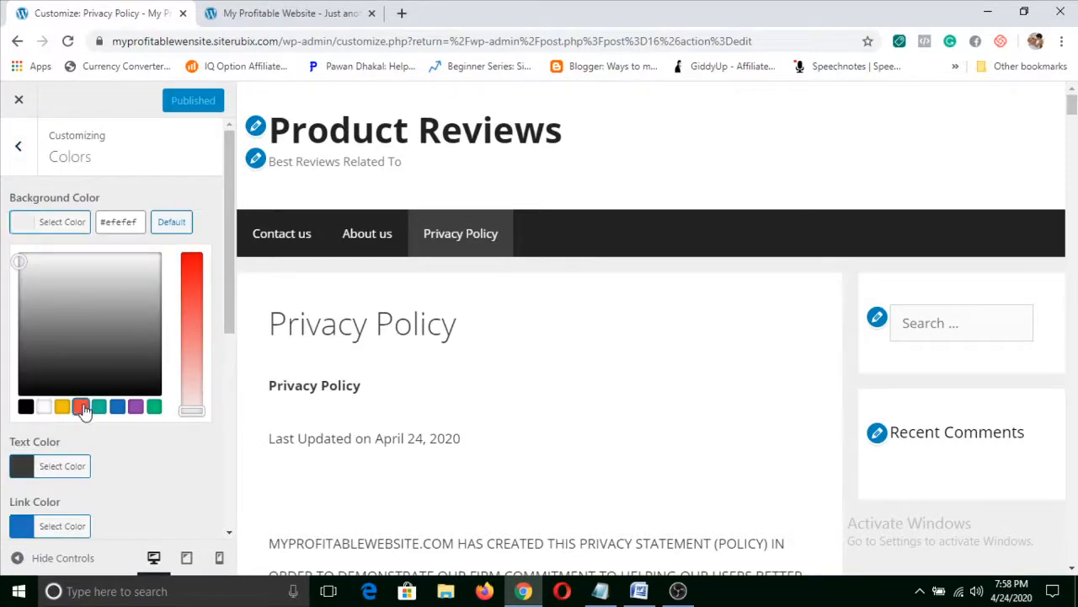
click(99, 407)
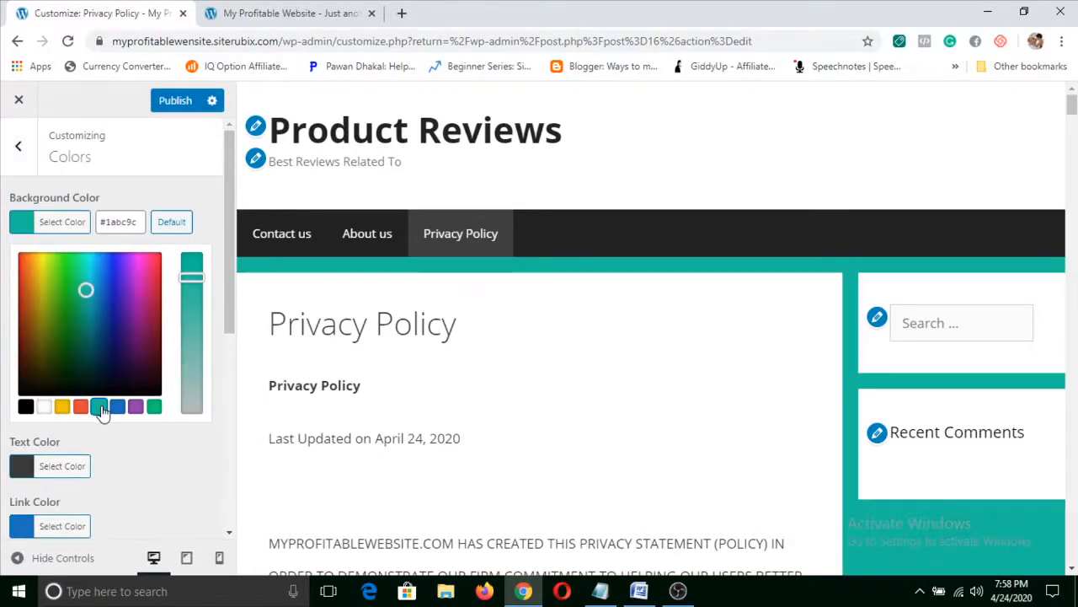
Try the red and white presets for the site's background color, then restore its default color.
click(81, 407)
click(45, 408)
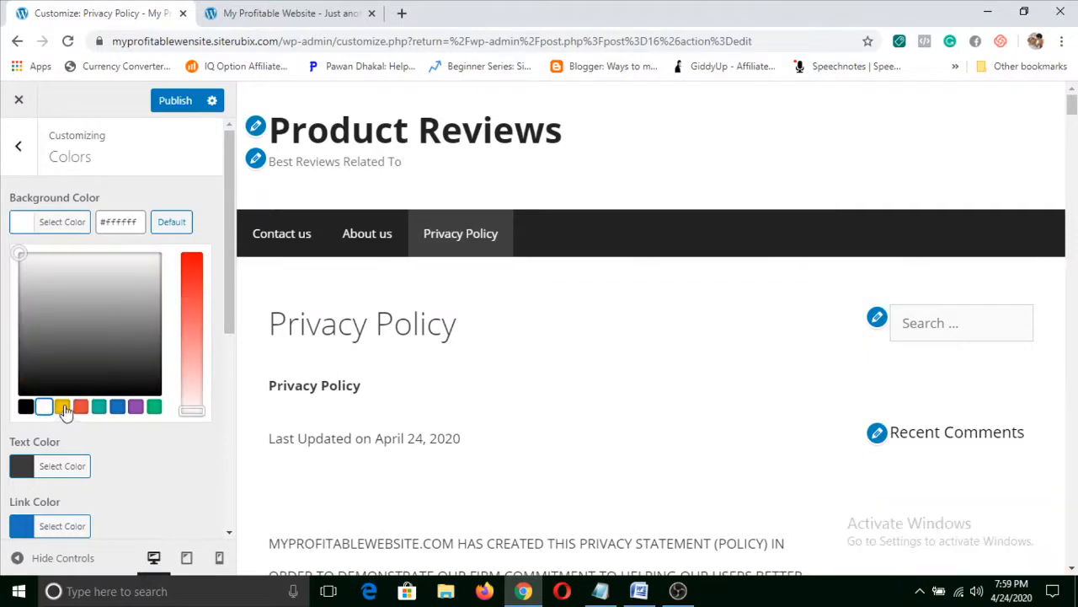
click(173, 223)
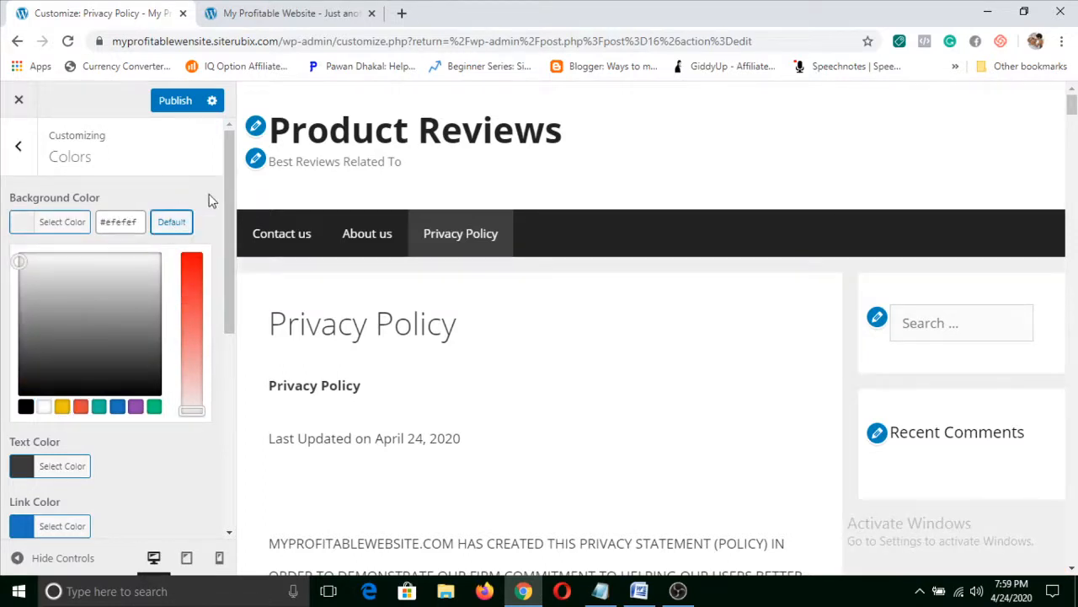
Try the black and yellow presets for the site's text color, then restore its default color.
scroll(153, 469, down, 3)
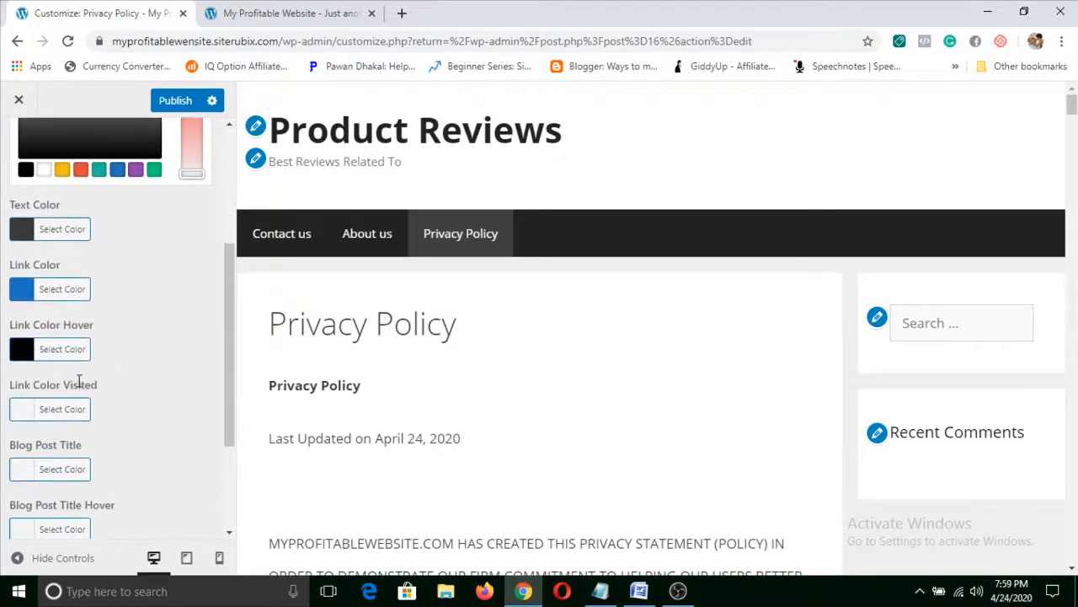
scroll(400, 396, down, 2)
scroll(400, 396, down, 1)
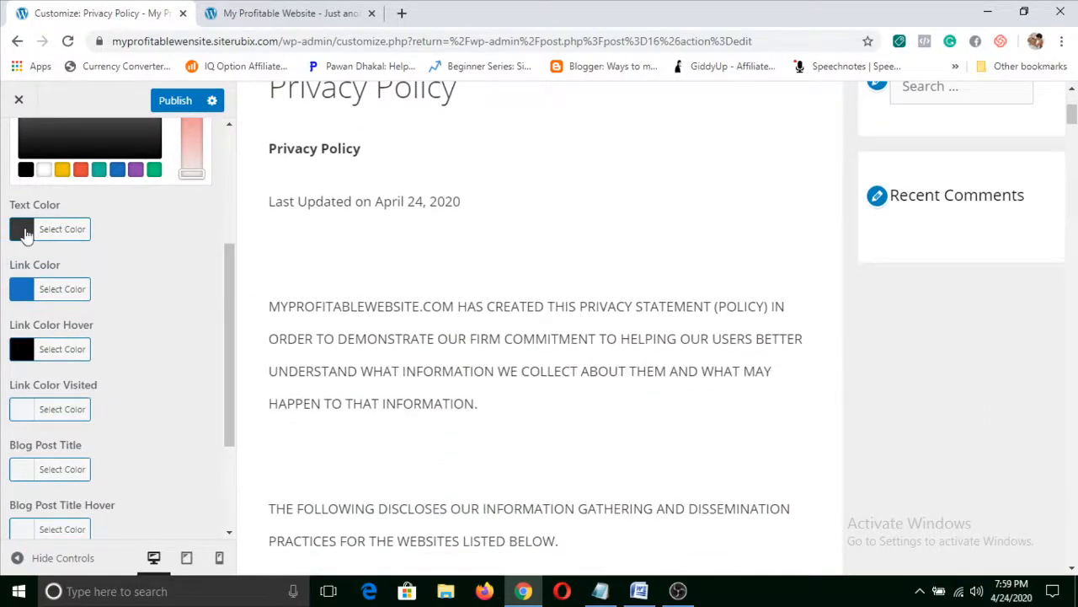
click(24, 230)
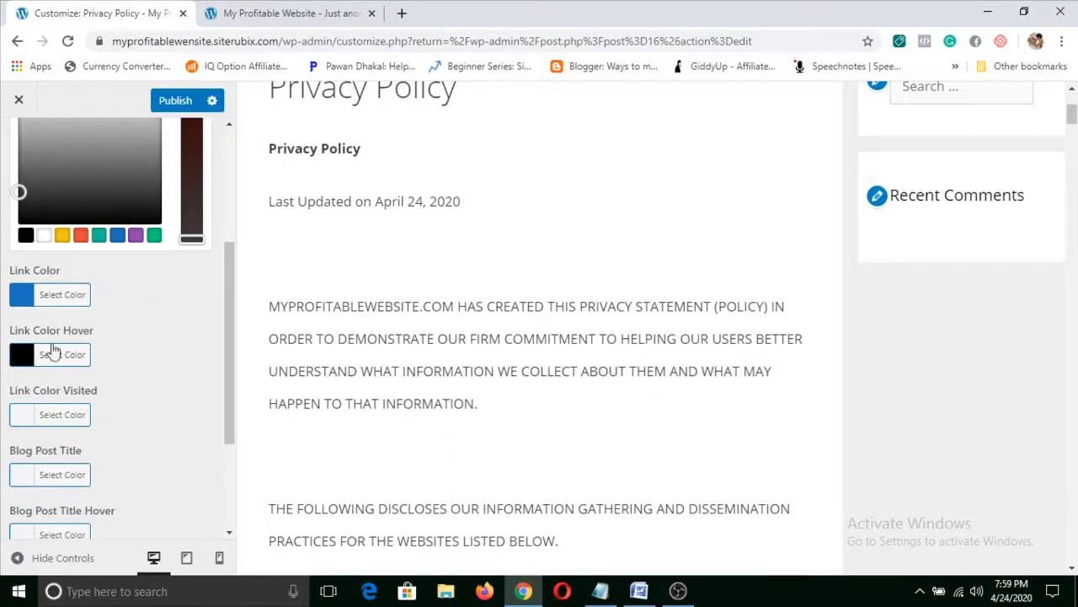
click(26, 237)
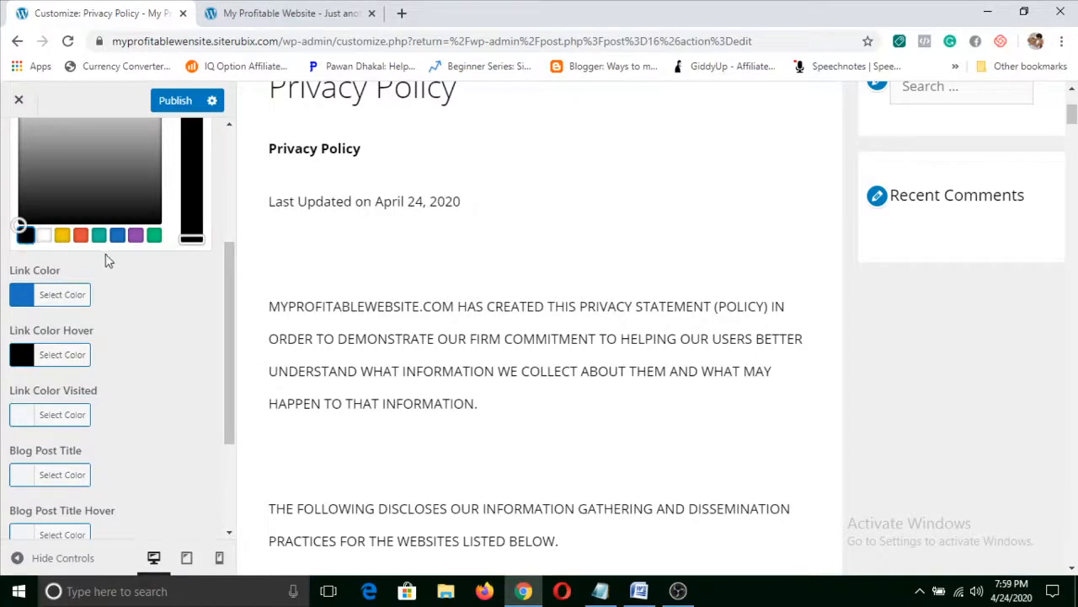
click(62, 235)
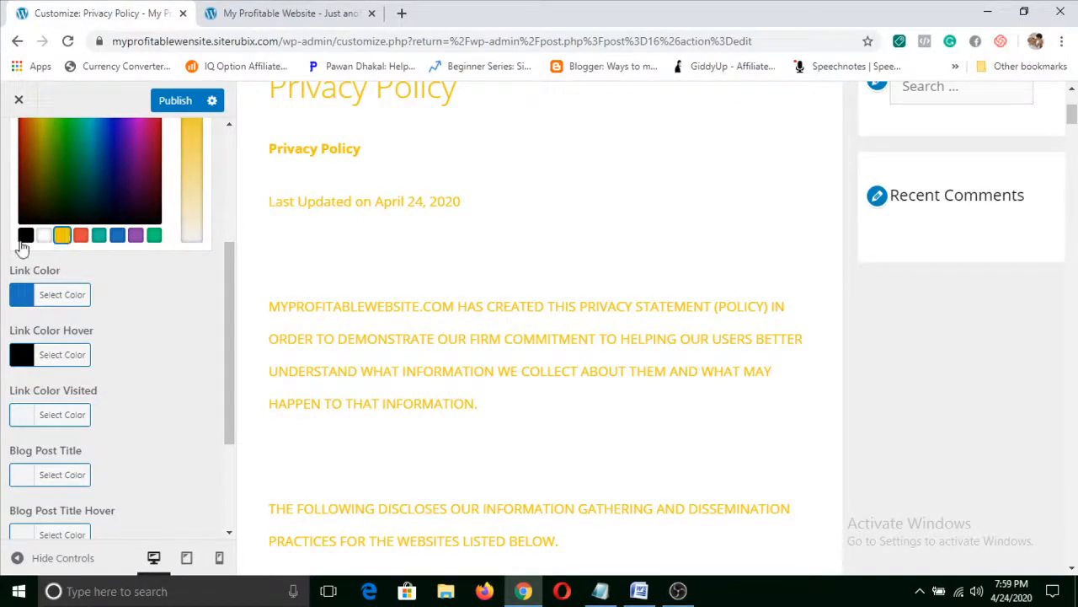
scroll(132, 313, up, 3)
click(161, 290)
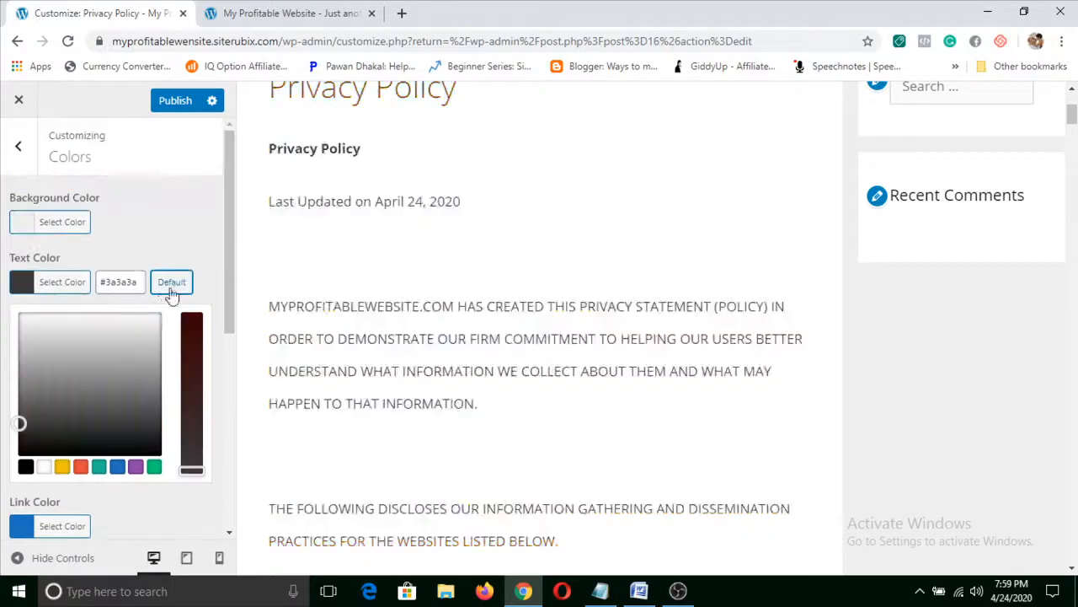
Try the yellow preset #f1c40f for the Blog Post Title Hover color, then clear it.
scroll(127, 362, down, 5)
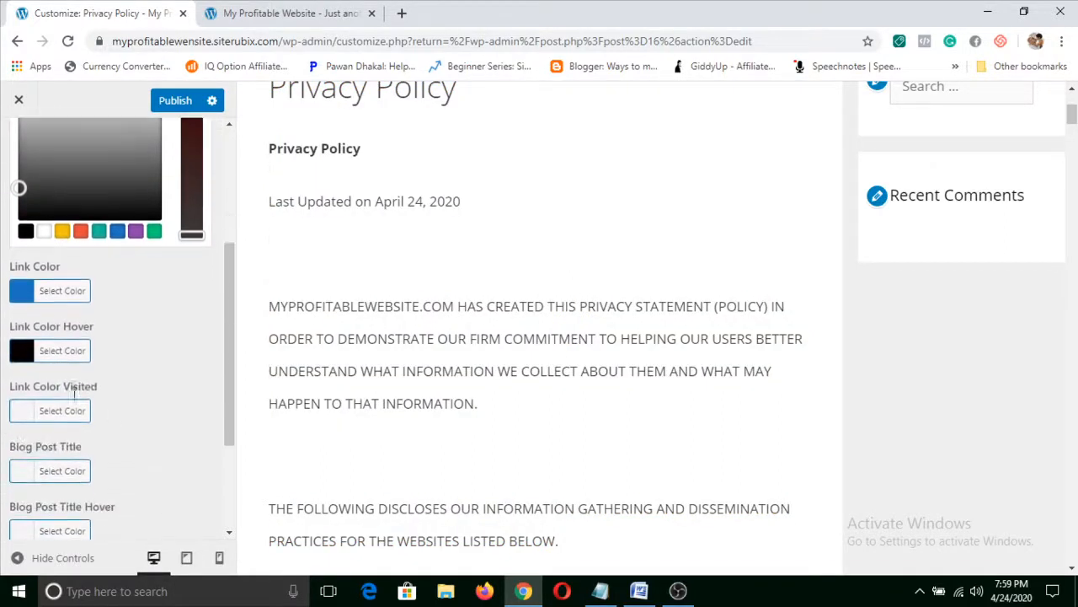
scroll(105, 345, down, 3)
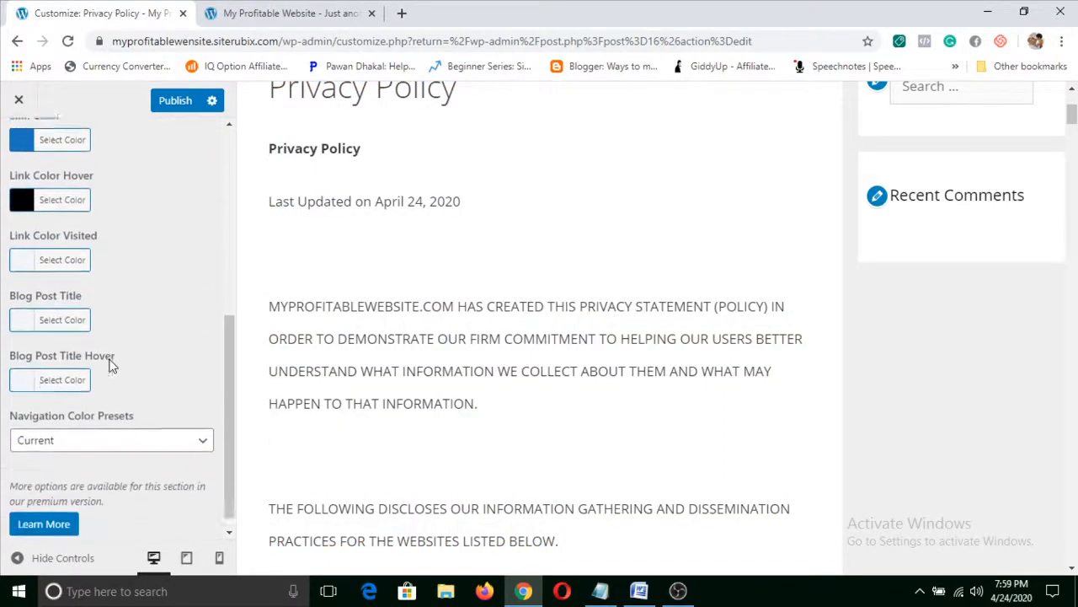
scroll(129, 367, up, 2)
scroll(129, 367, down, 1)
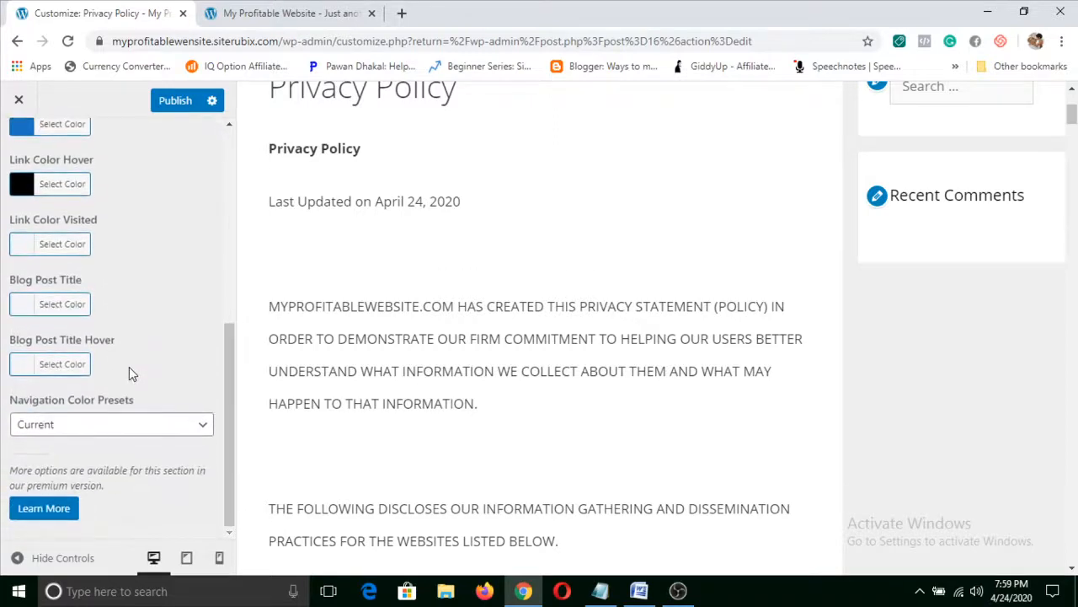
click(17, 365)
scroll(131, 467, down, 2)
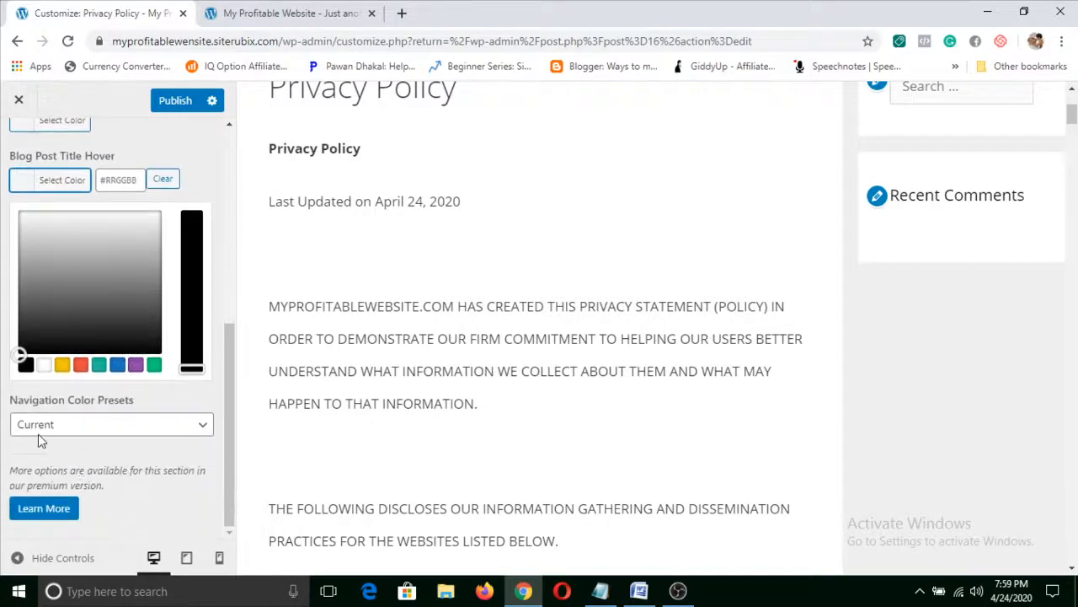
click(61, 364)
scroll(472, 314, up, 3)
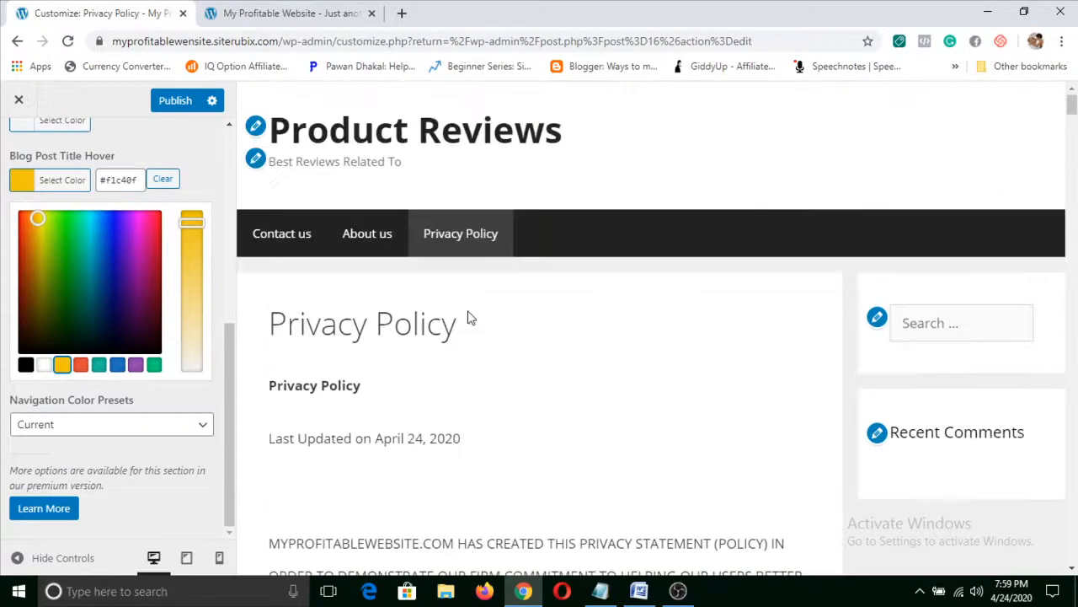
click(162, 178)
scroll(179, 372, up, 3)
scroll(74, 368, up, 1)
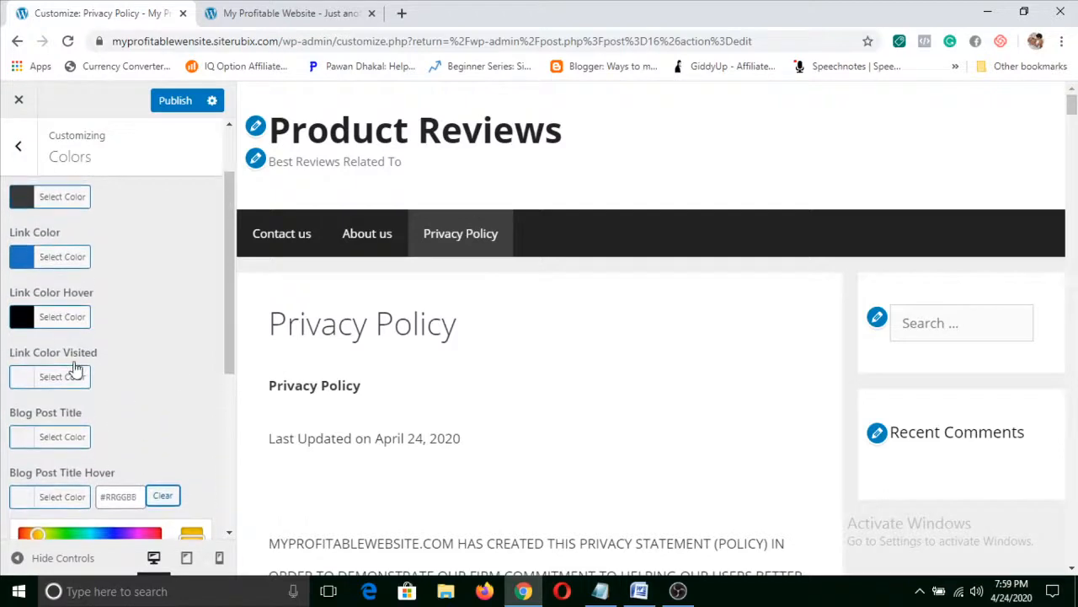
Examine the available Navigation Color Presets and review the list of color settings without changing anything.
scroll(133, 395, up, 1)
scroll(133, 394, down, 5)
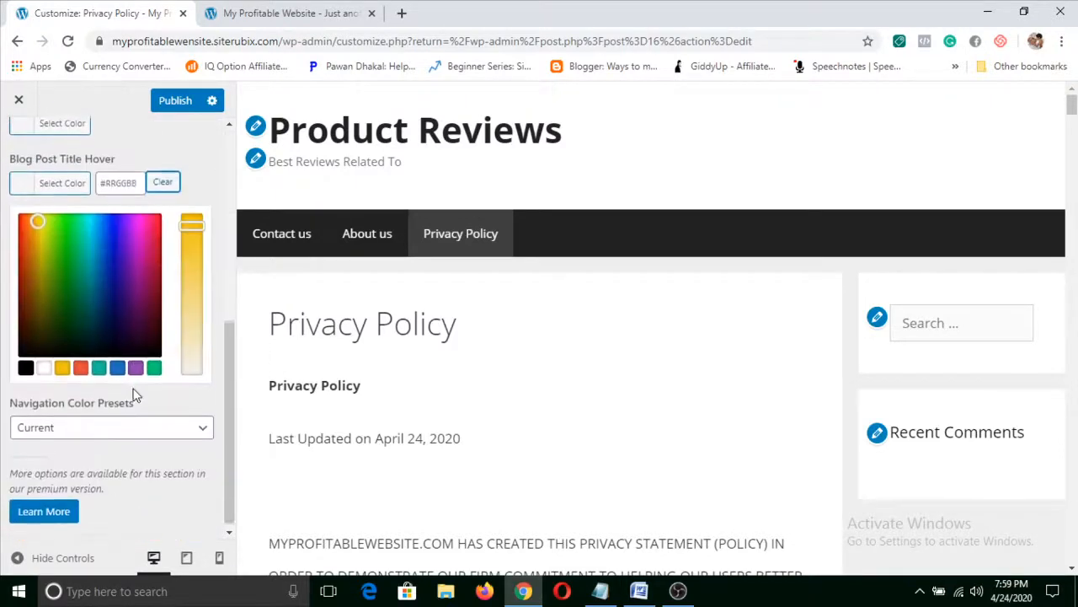
click(193, 427)
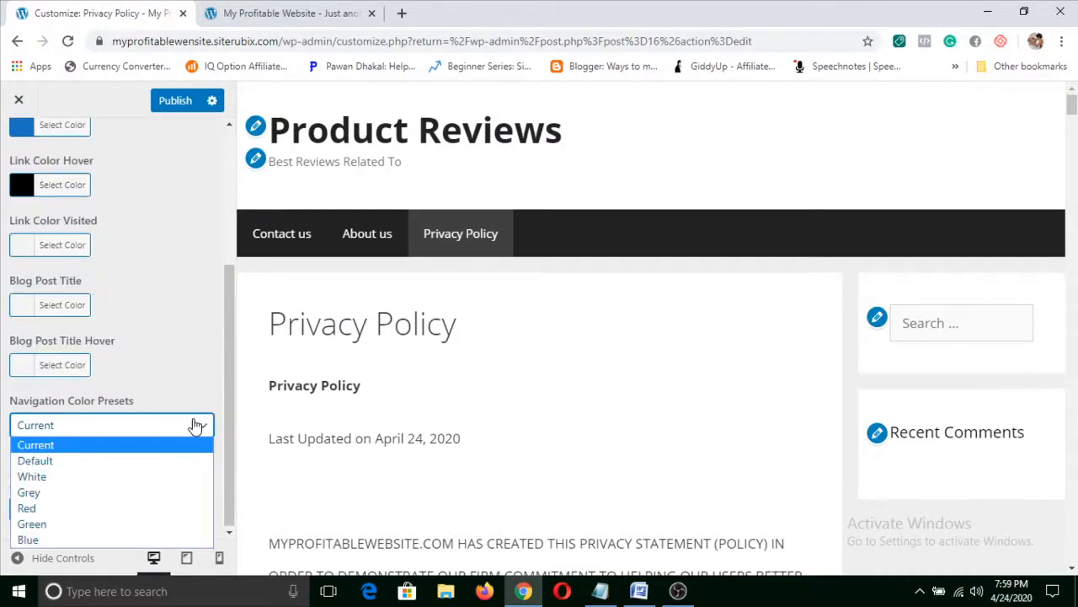
click(193, 426)
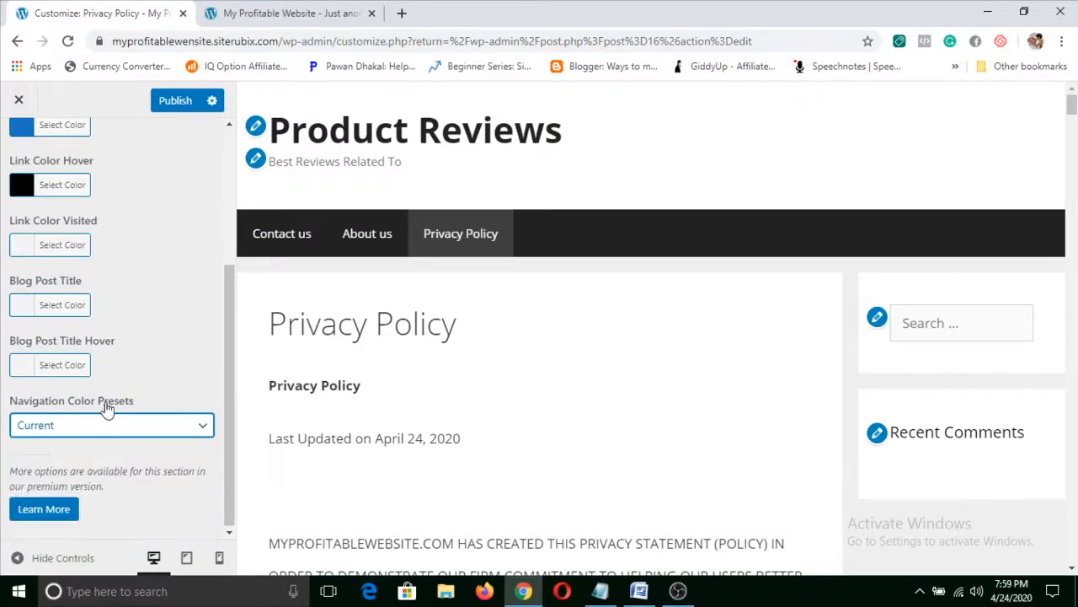
scroll(164, 377, up, 5)
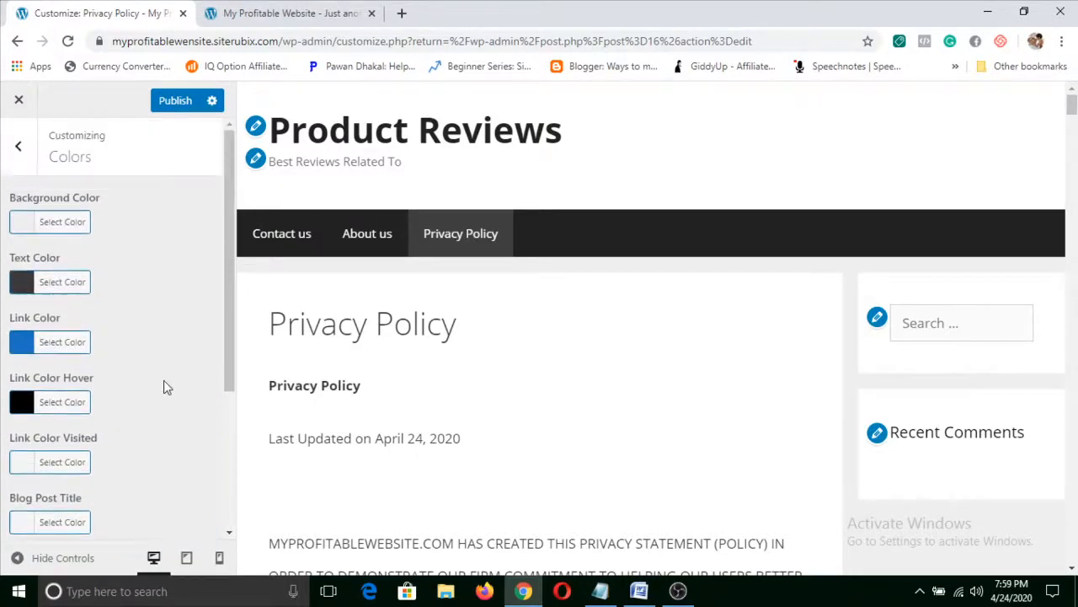
scroll(163, 398, down, 5)
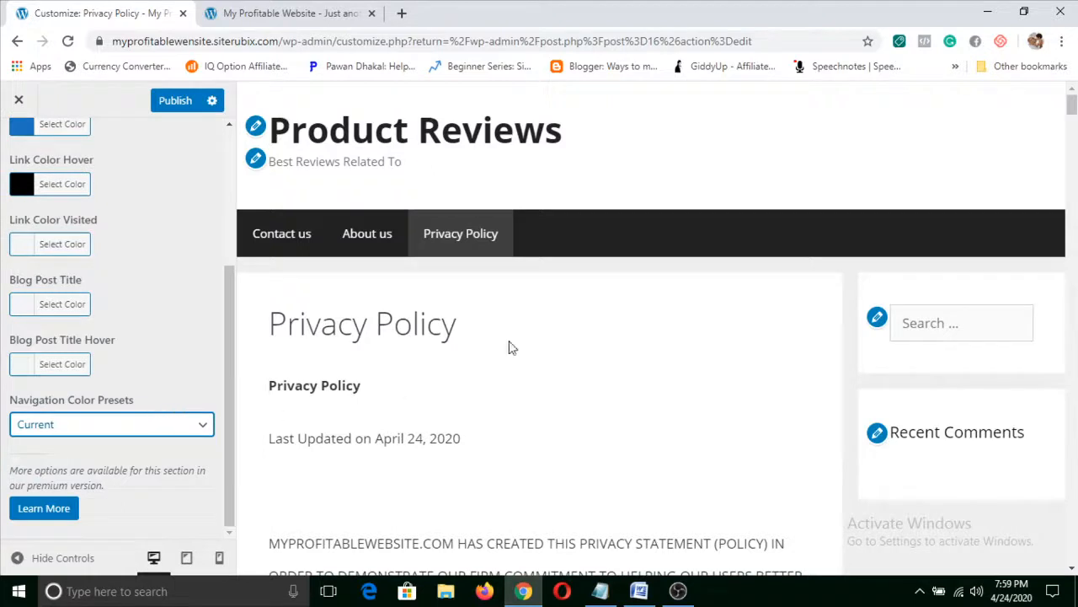
Reload the live site to check the published title and tagline, then return to the theme customizer.
click(214, 13)
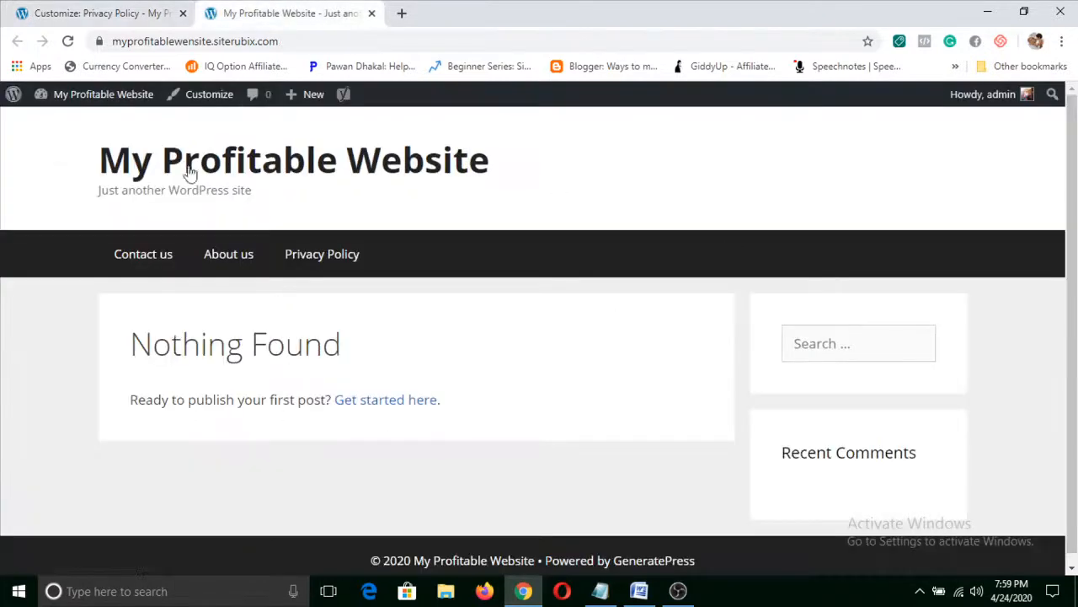
click(68, 40)
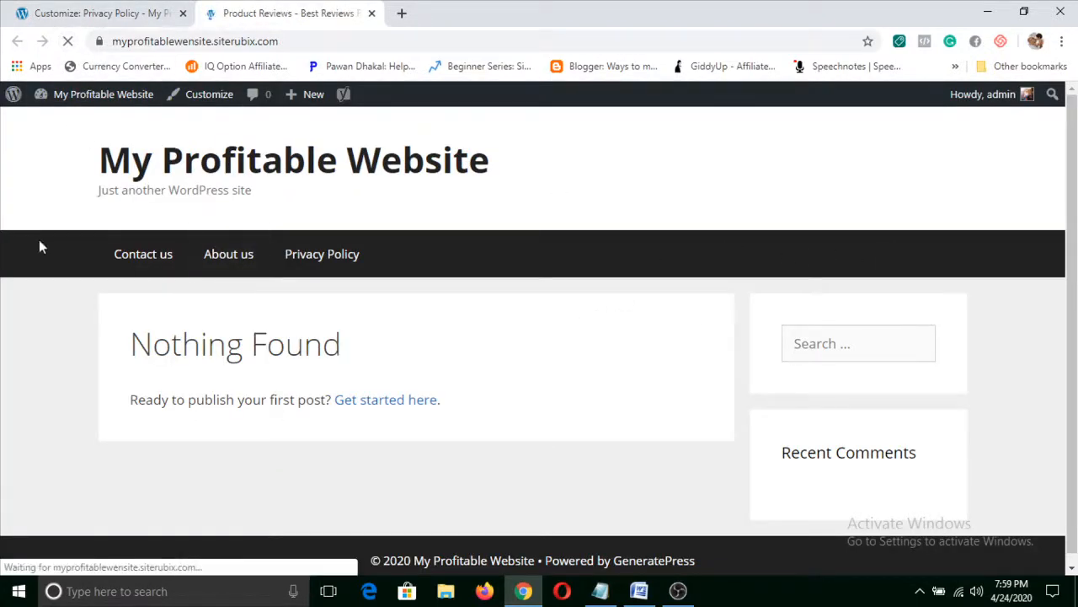
click(53, 8)
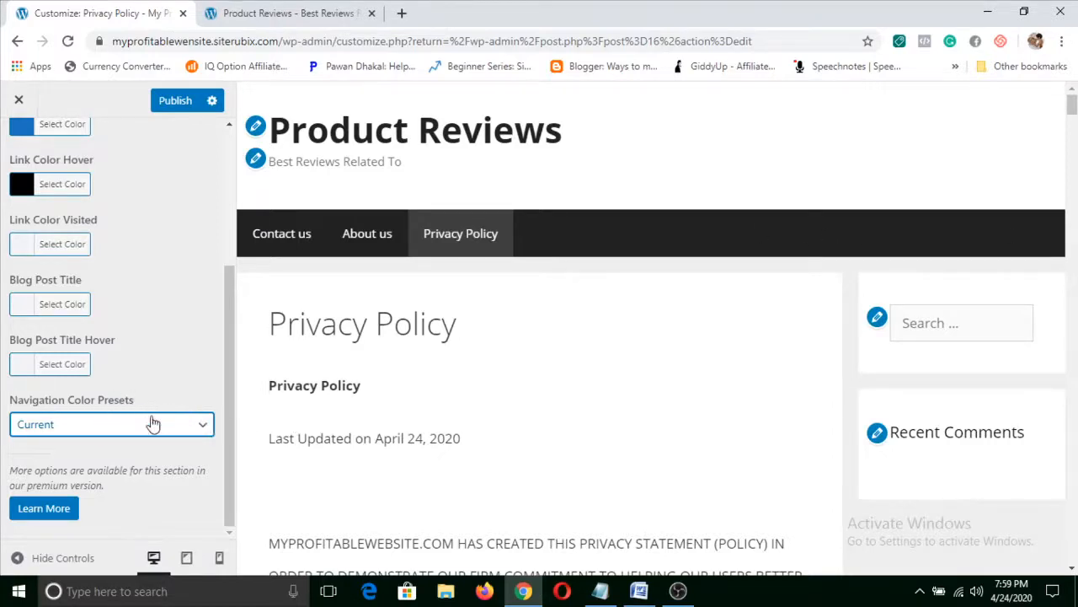
Try the Red, Grey, Blue and Green navigation color presets in turn, then go back to Default.
click(188, 428)
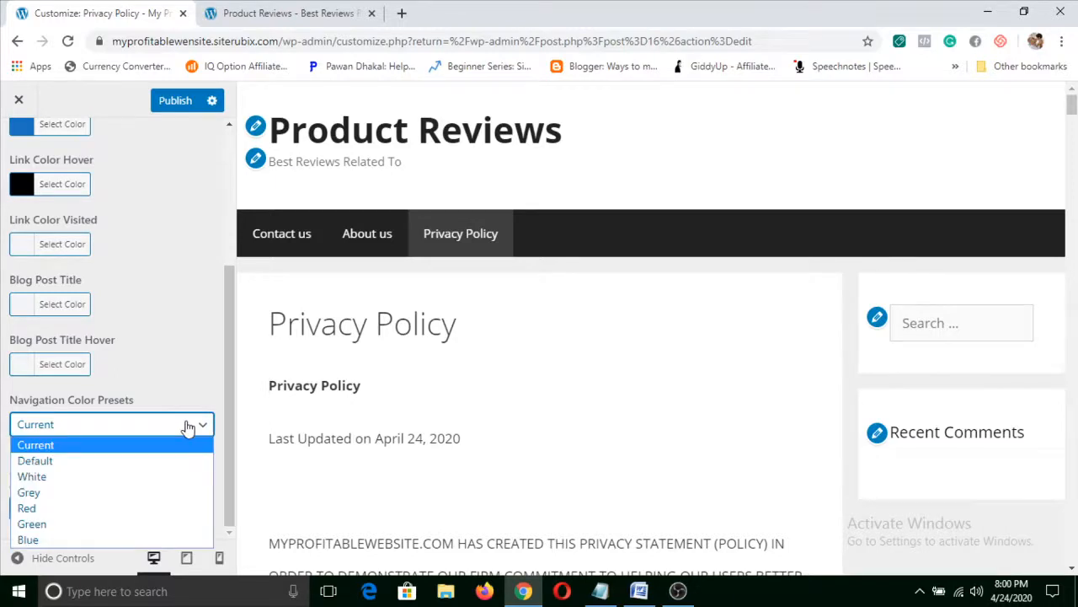
click(170, 508)
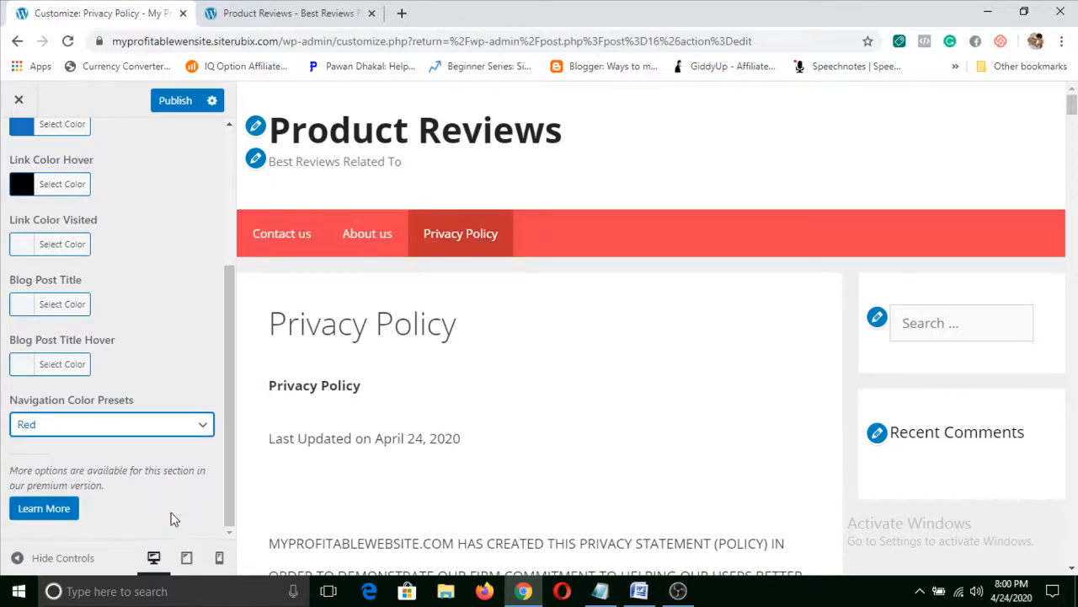
click(183, 423)
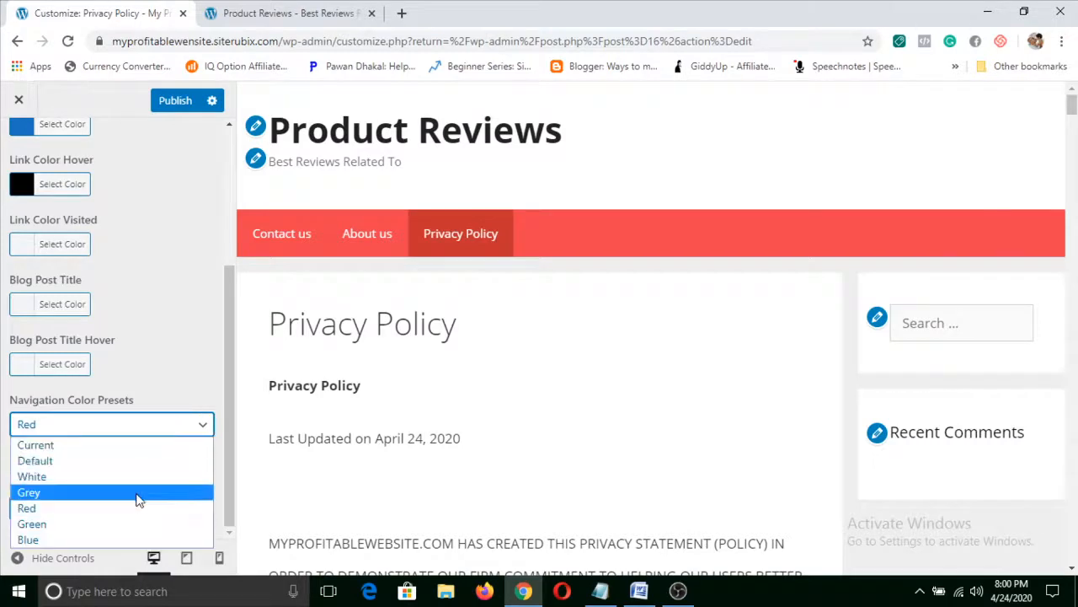
click(139, 494)
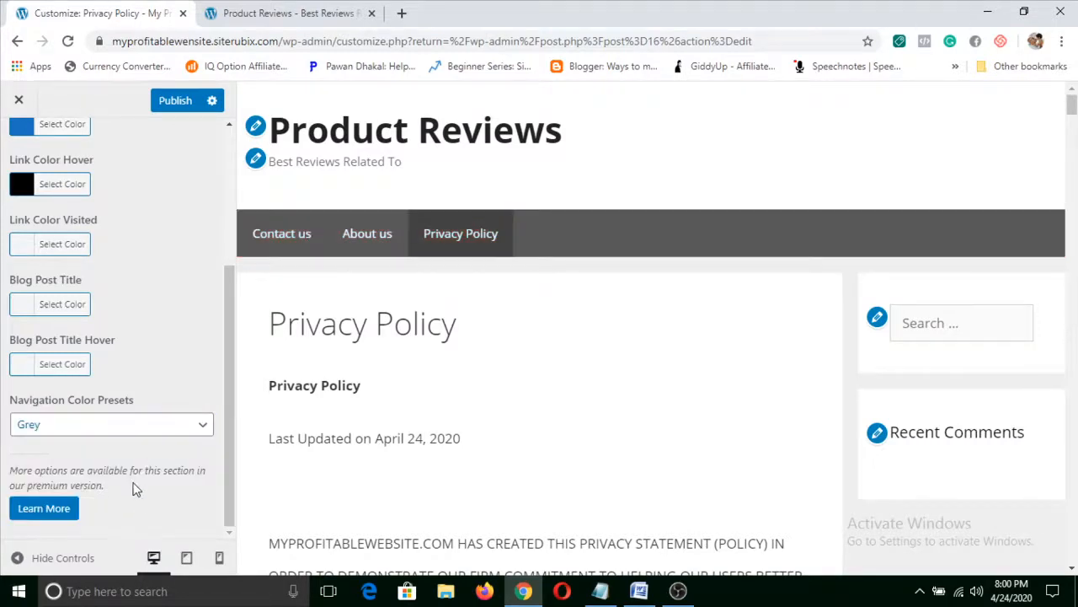
click(176, 429)
click(88, 539)
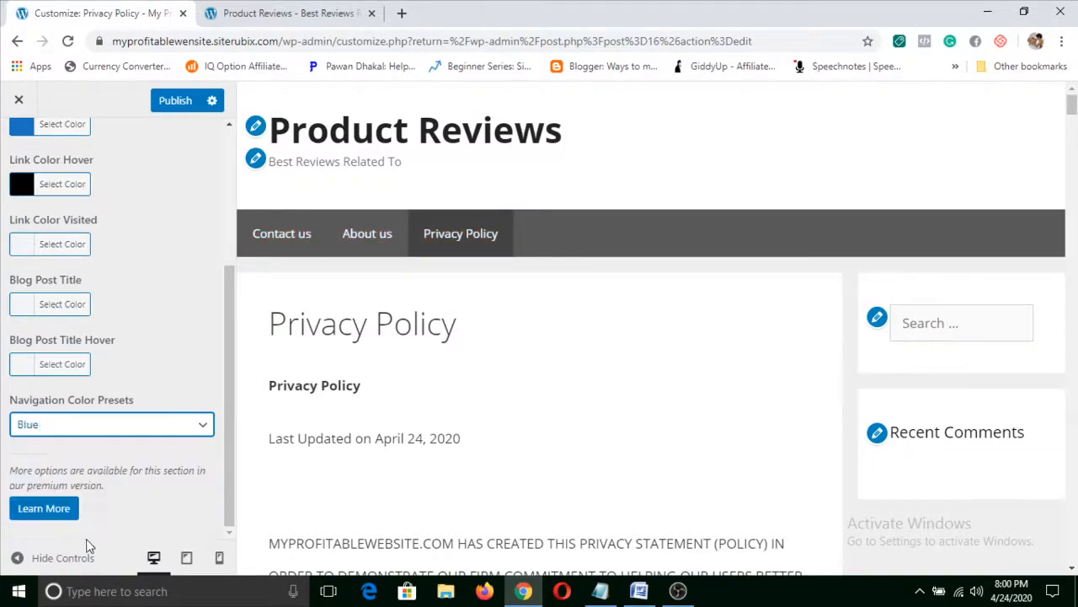
click(164, 428)
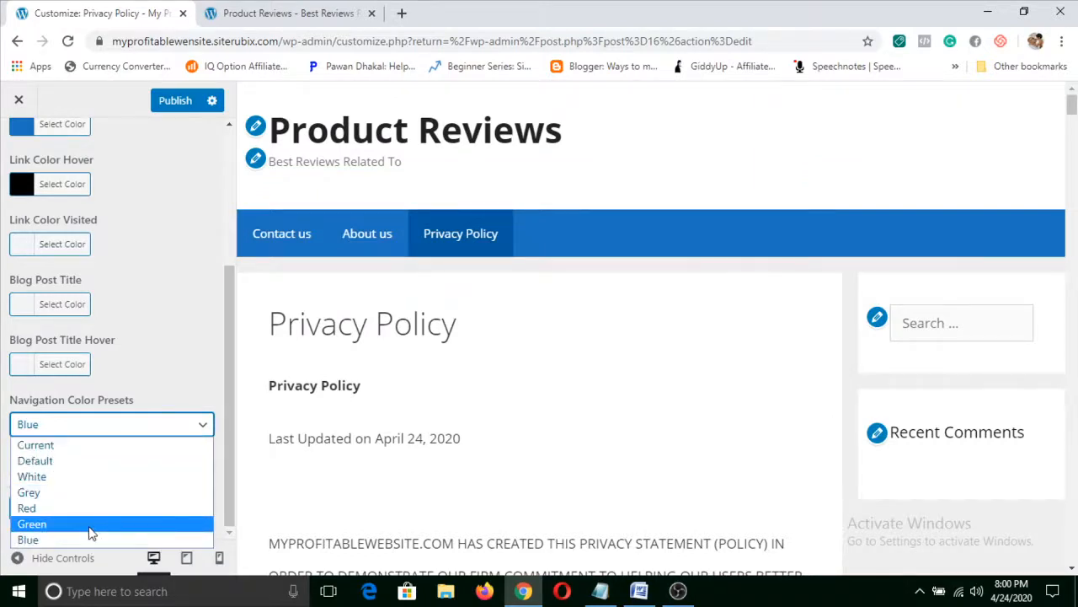
click(89, 524)
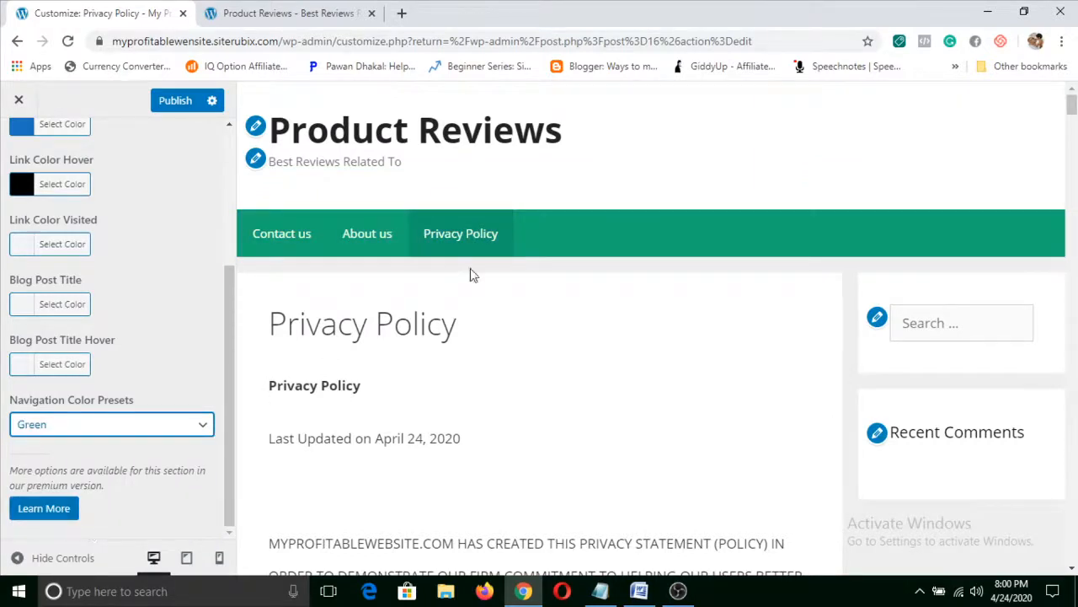
click(157, 432)
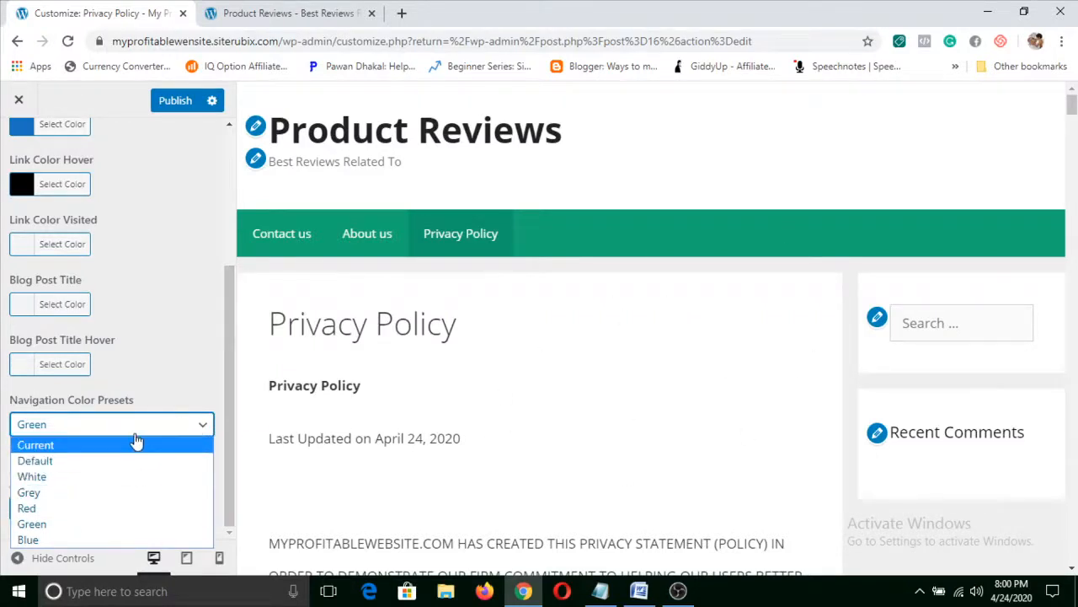
click(133, 461)
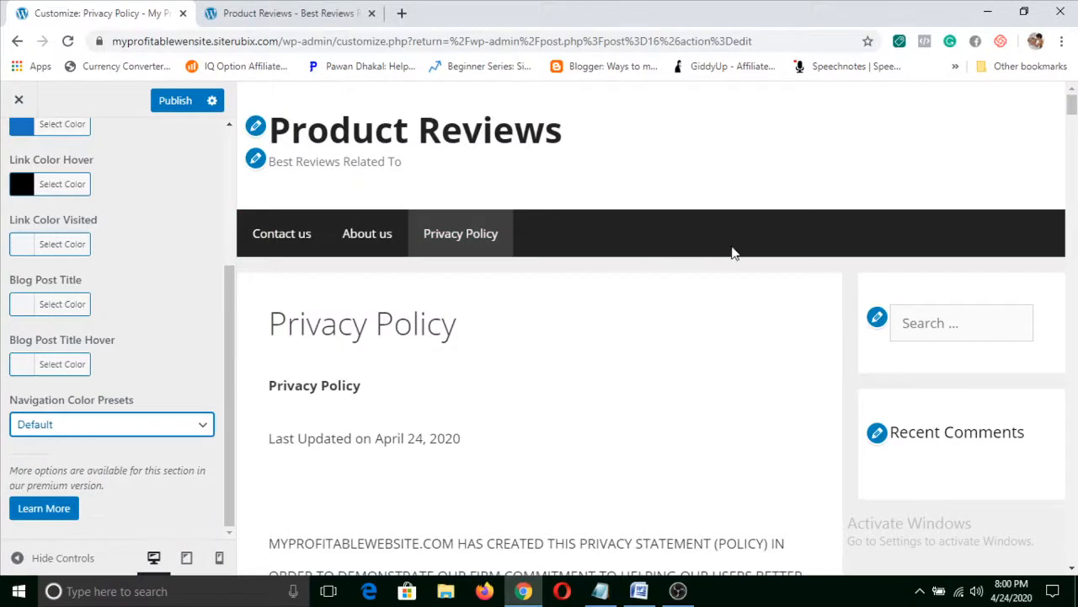
Set the navigation color preset to Green and publish the change.
click(180, 424)
click(88, 524)
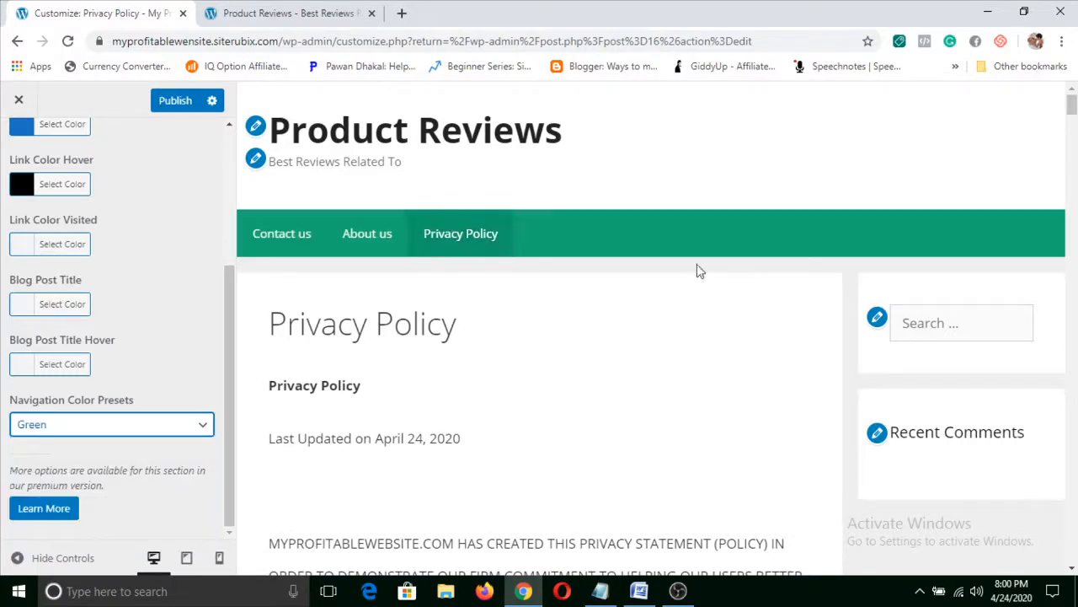
scroll(157, 315, up, 3)
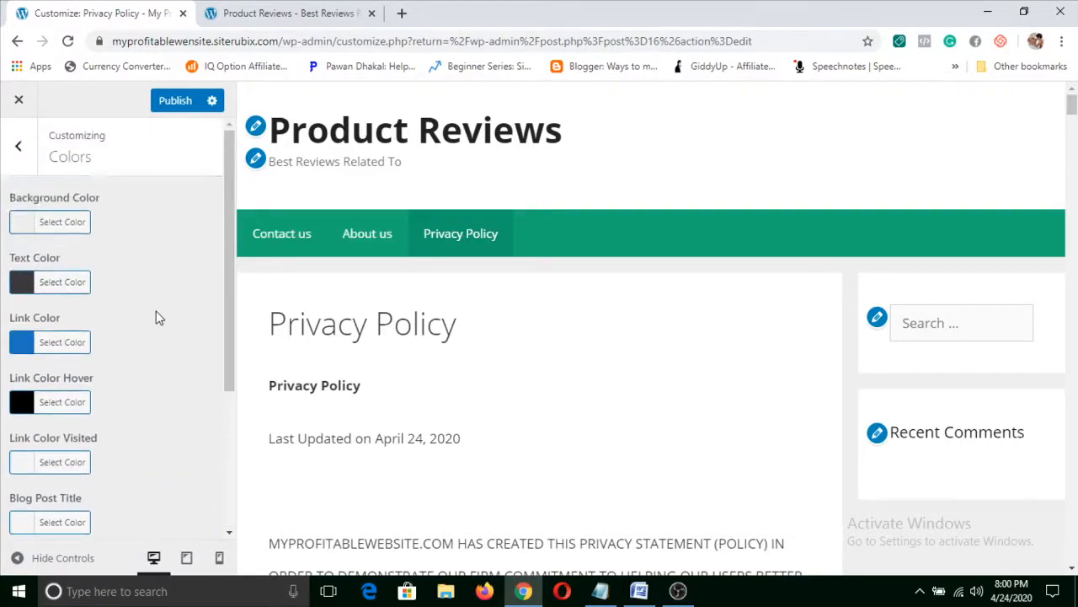
click(173, 104)
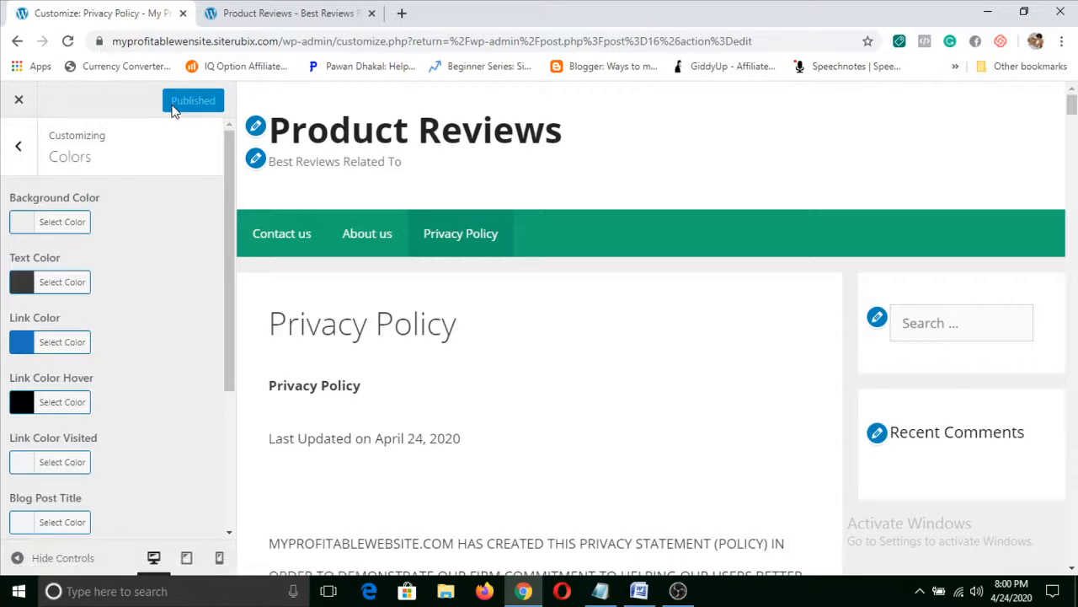
Reload the live site's home page to check the published navigation bar color.
click(286, 13)
click(67, 41)
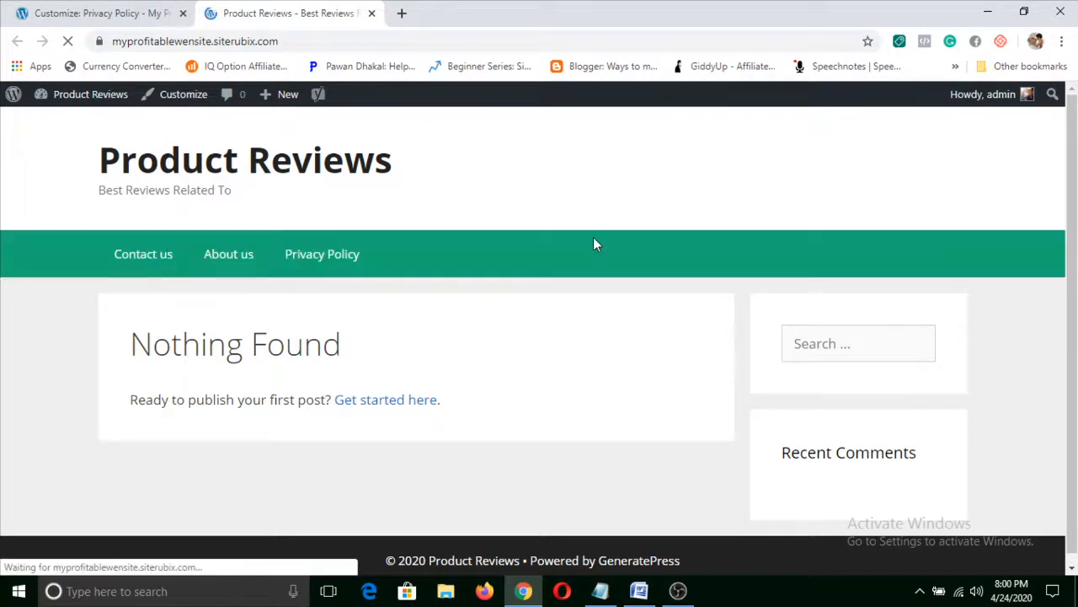
Examine the site title, tagline and navigation bar on the live home page.
drag(1071, 394, 899, 402)
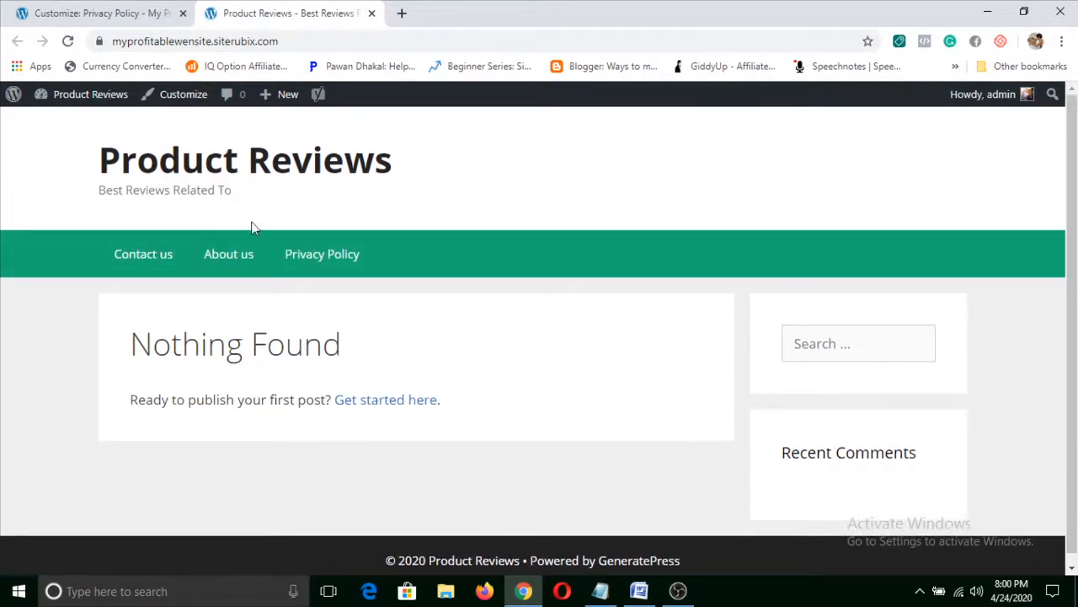
drag(402, 154, 102, 126)
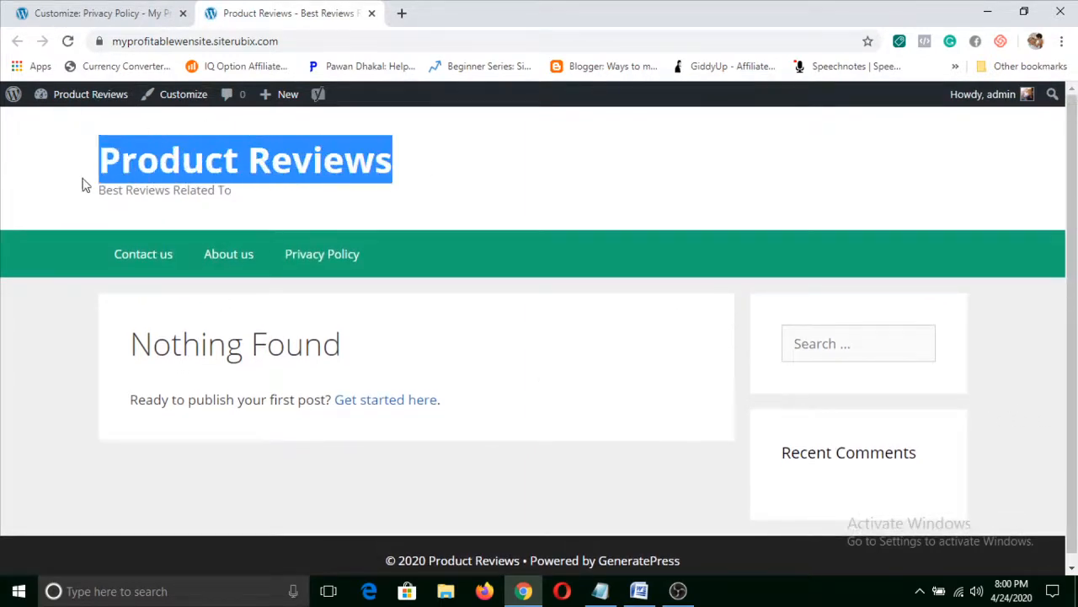
drag(84, 185, 284, 222)
drag(400, 161, 95, 166)
Close the theme customizer from its Colors section, then look over the page links in the live site's navigation bar.
click(63, 12)
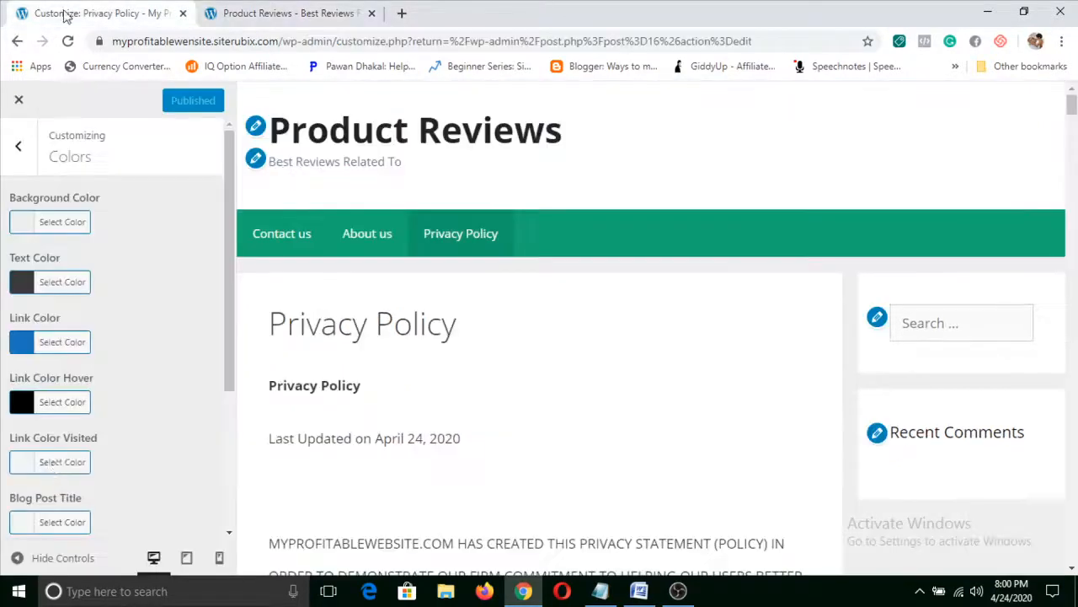
click(18, 145)
click(18, 100)
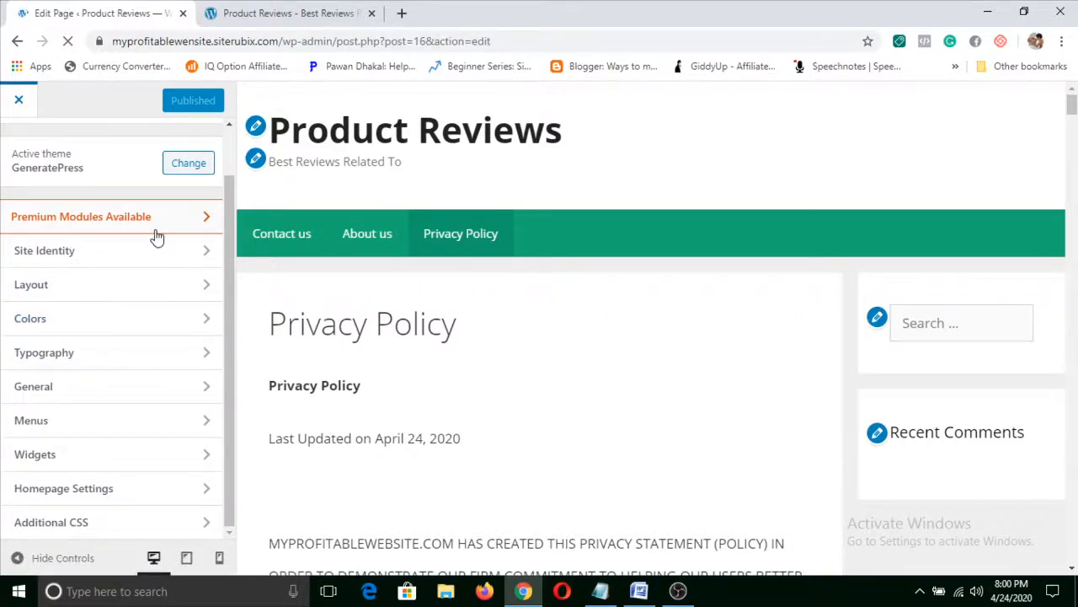
click(287, 13)
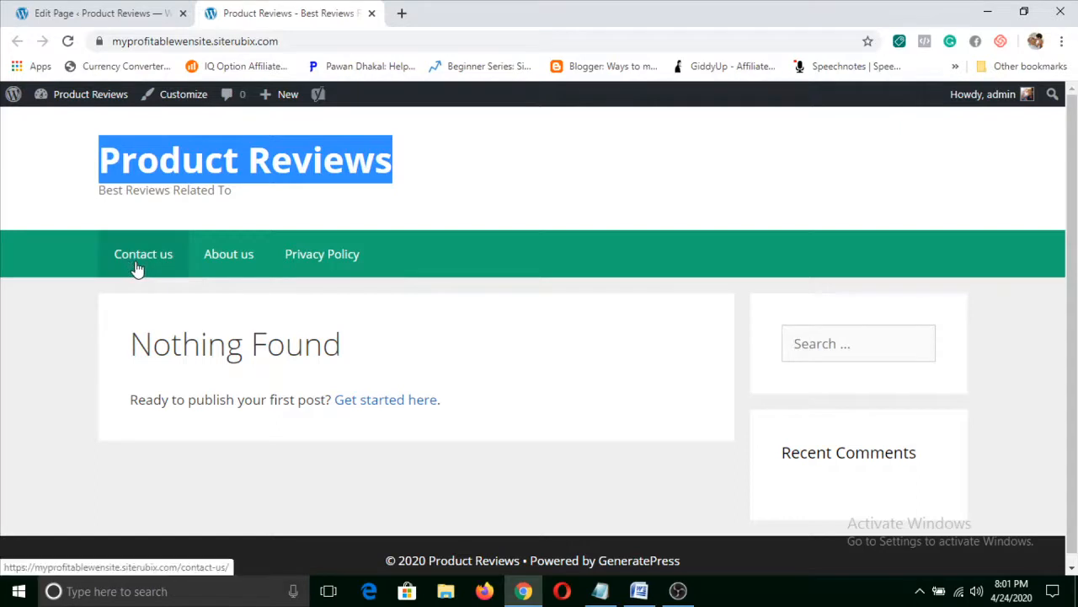
click(657, 214)
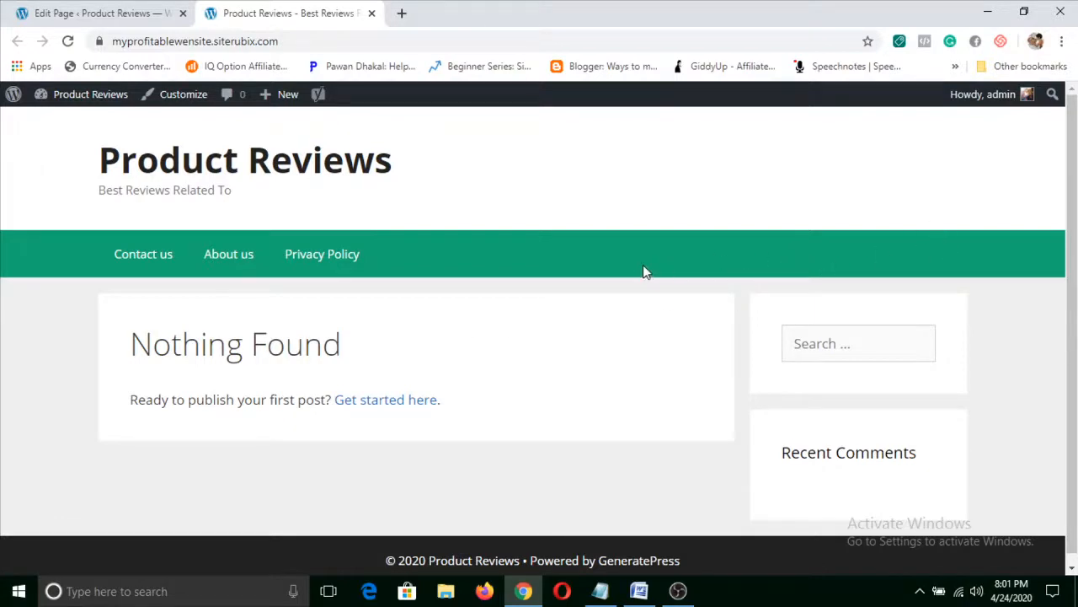
Open the Menus management page in the WordPress admin, with a brief look back at the live site's navigation bar.
click(72, 12)
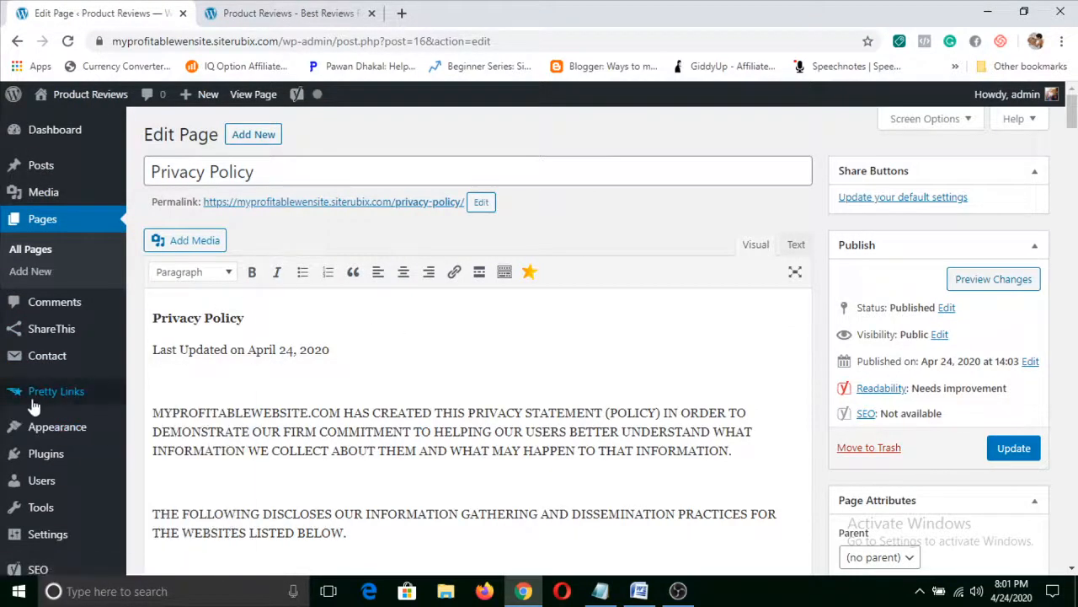
scroll(51, 430, down, 1)
mouse_move(76, 385)
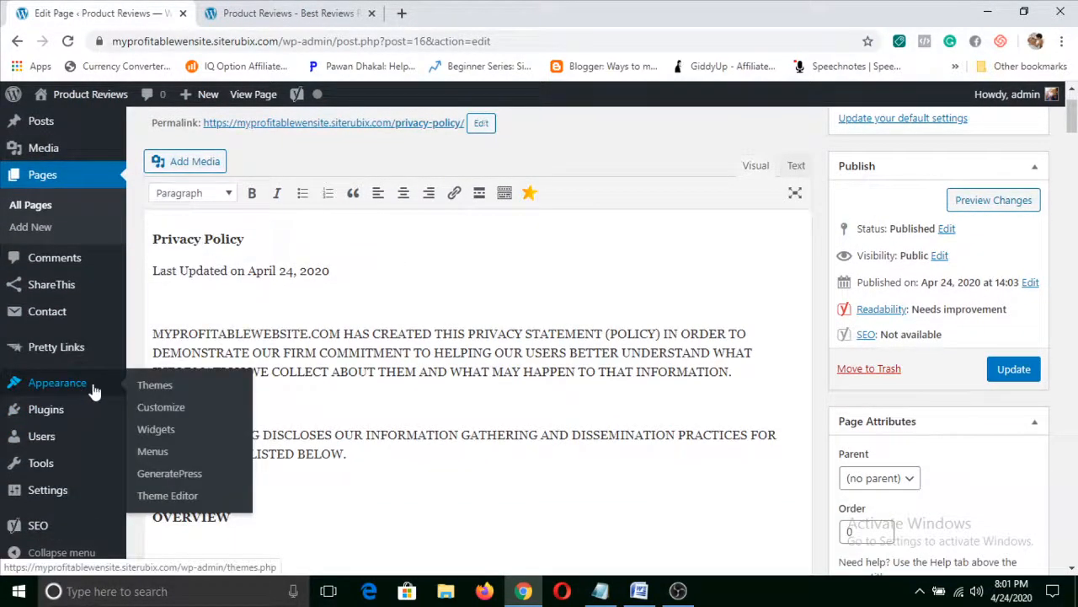
click(177, 460)
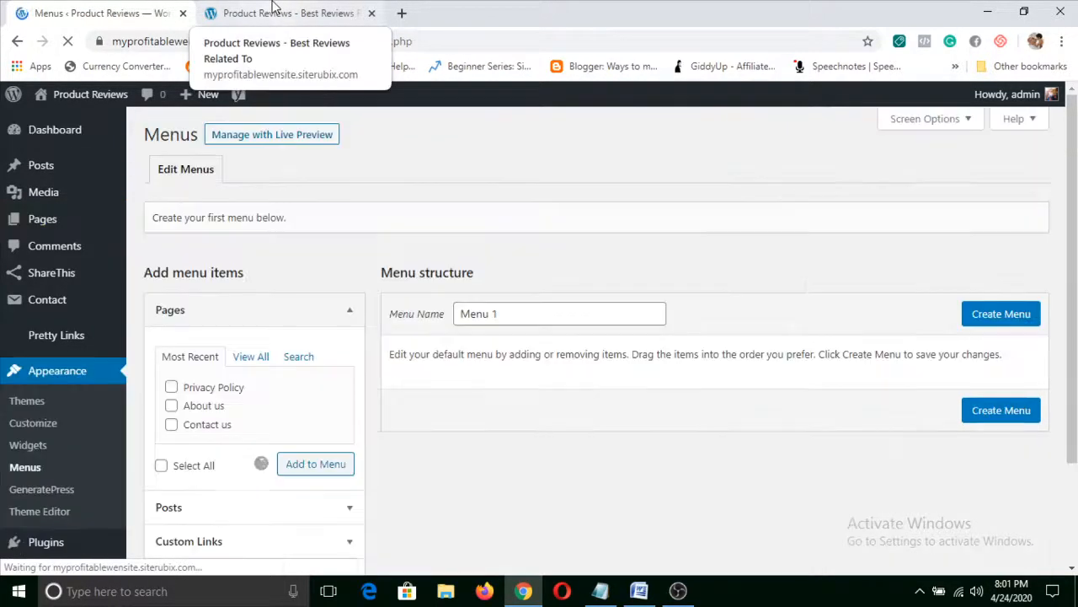
click(274, 10)
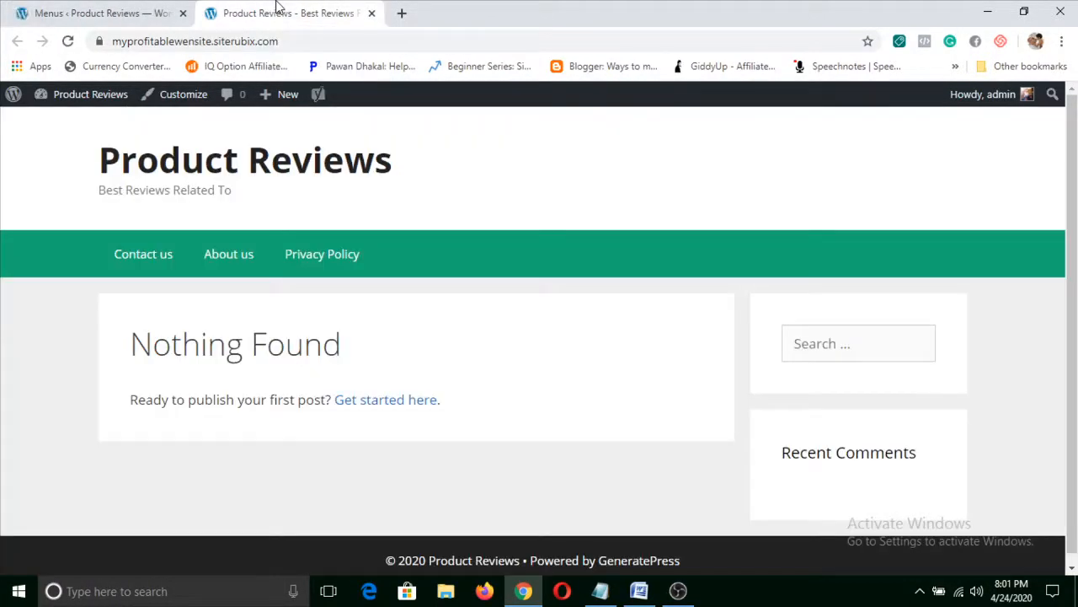
click(105, 12)
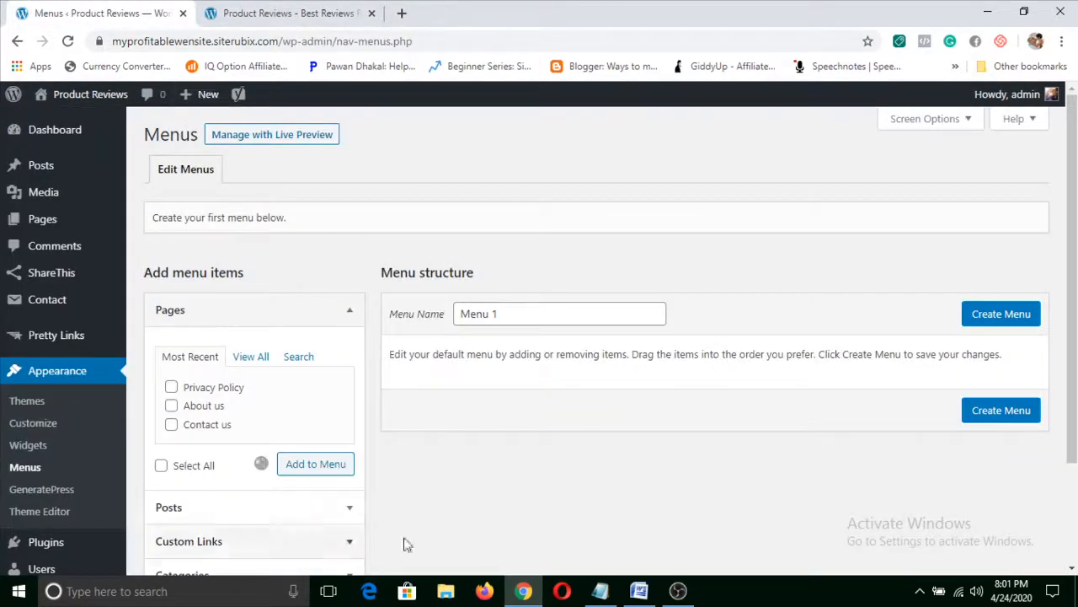